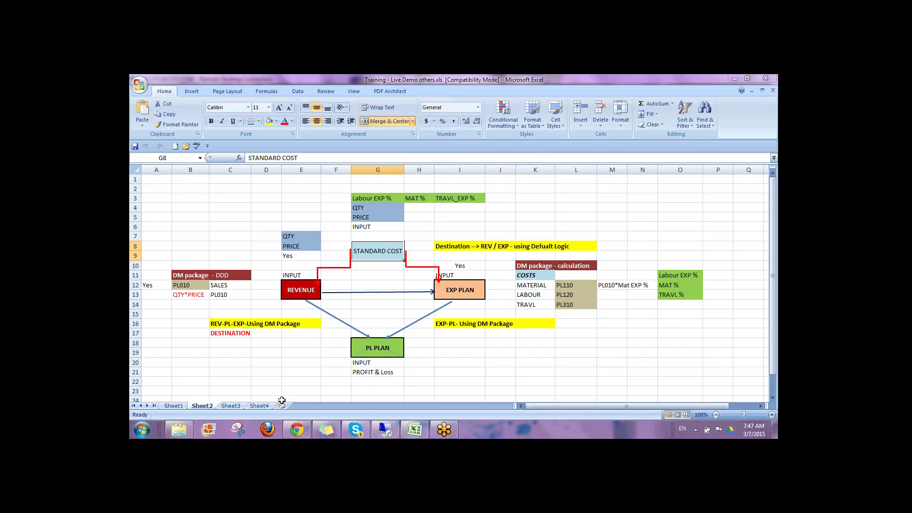
Step: Add a new worksheet and enter the heading COA in G5
click(282, 406)
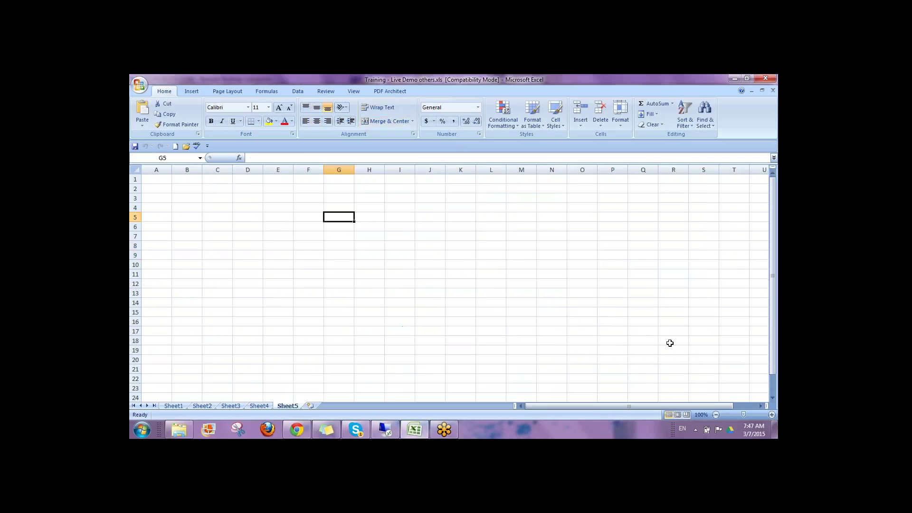
text(COA_1)
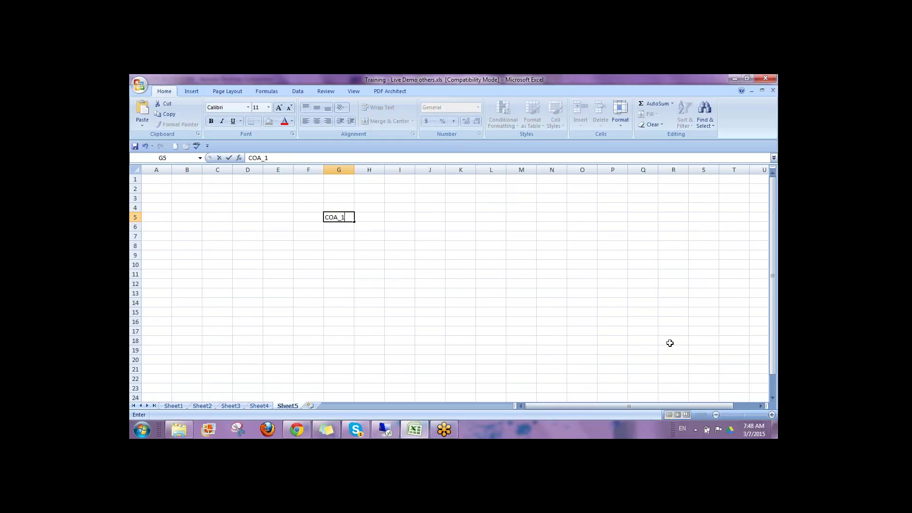
key(BackSpace)
key(BackSpace)
key(Return)
key(Return)
Step: Enter the account codes GL_1 in G7 and GL_2 in G8
text(GL_!)
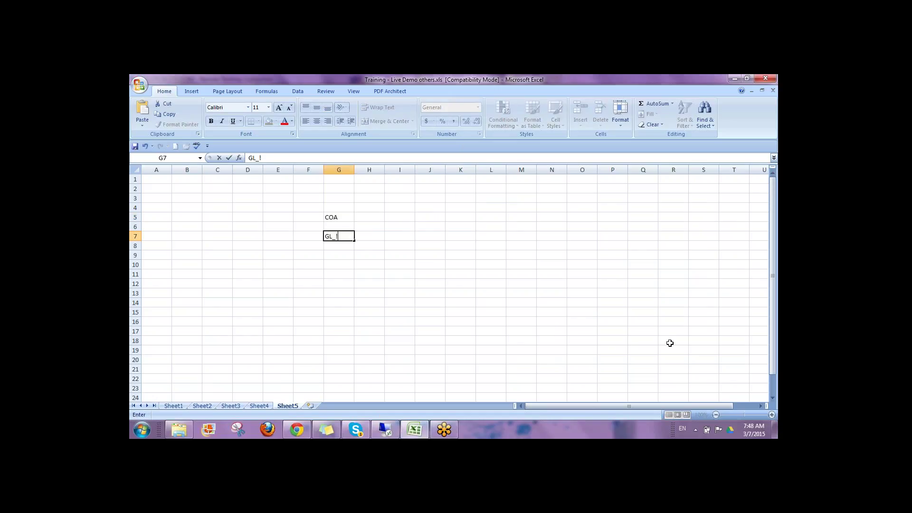
key(ctrl+Return)
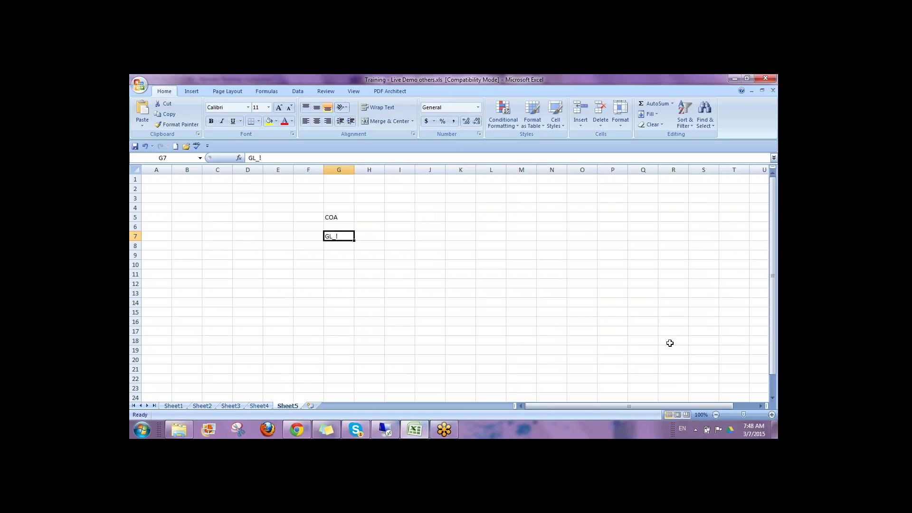
key(F2)
key(BackSpace)
text(1)
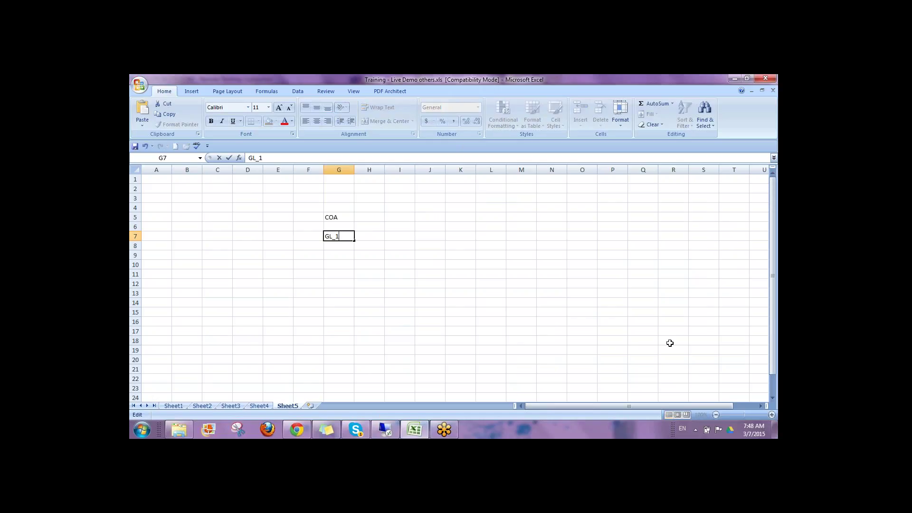
key(ctrl+Return)
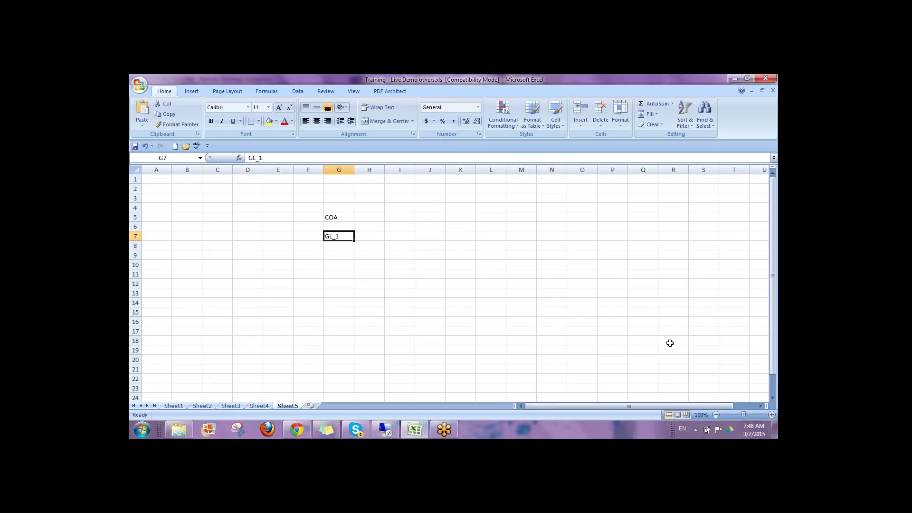
key(ctrl+c)
key(Down)
key(Return)
key(F2)
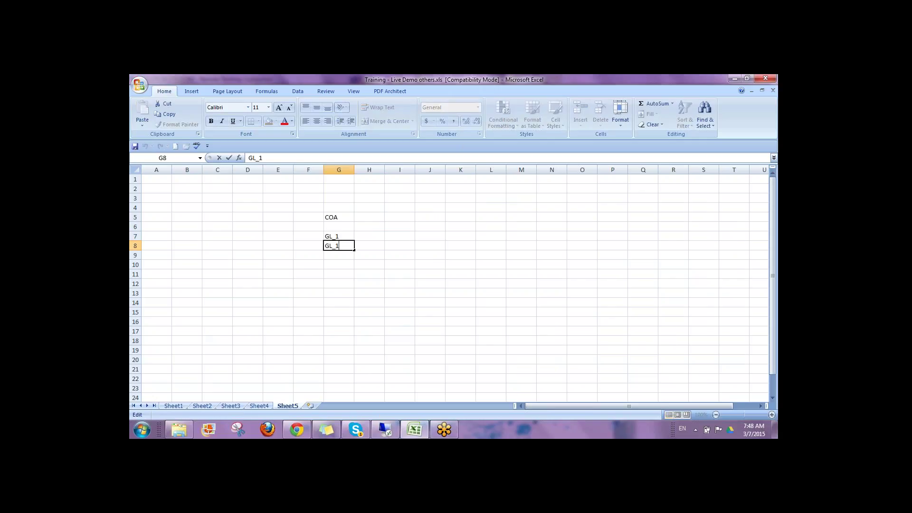
key(BackSpace)
key(Return)
Step: Fill the GL pattern down column G to GL_12 in row 18
key(Up)
key(Up)
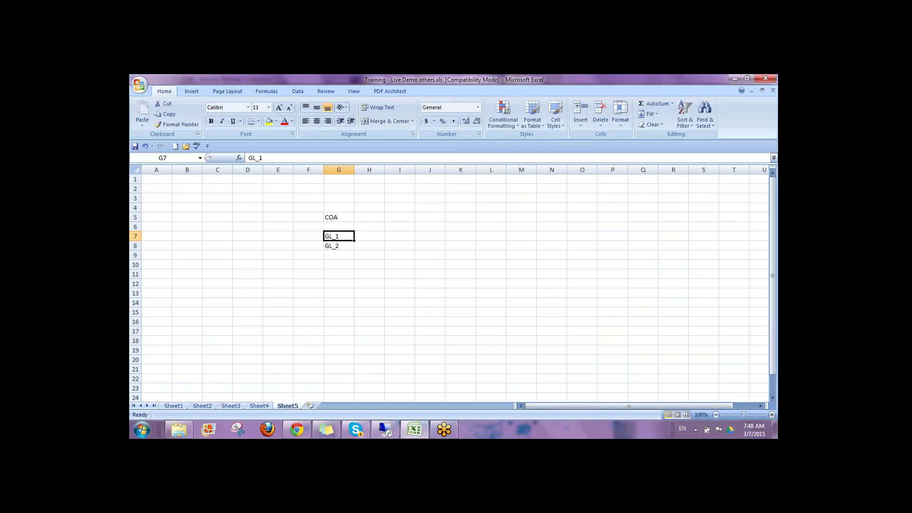
key(shift+Down)
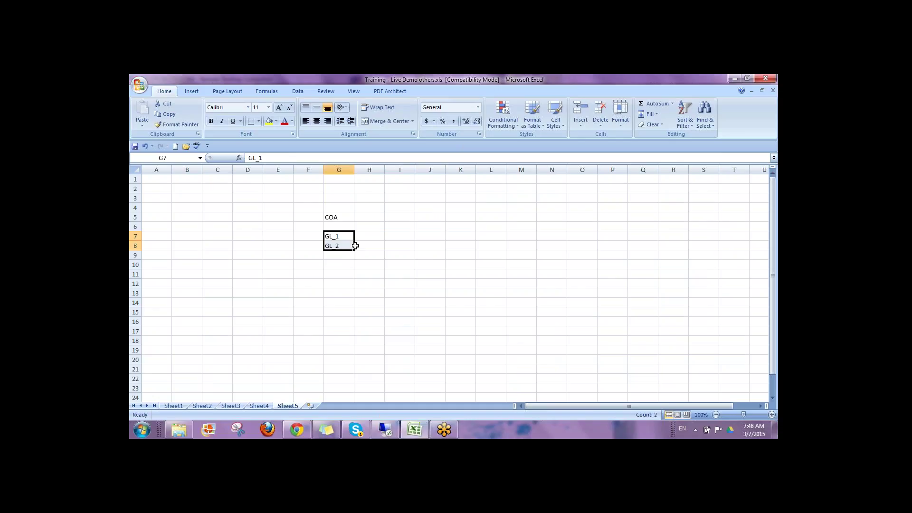
drag(356, 244, 354, 346)
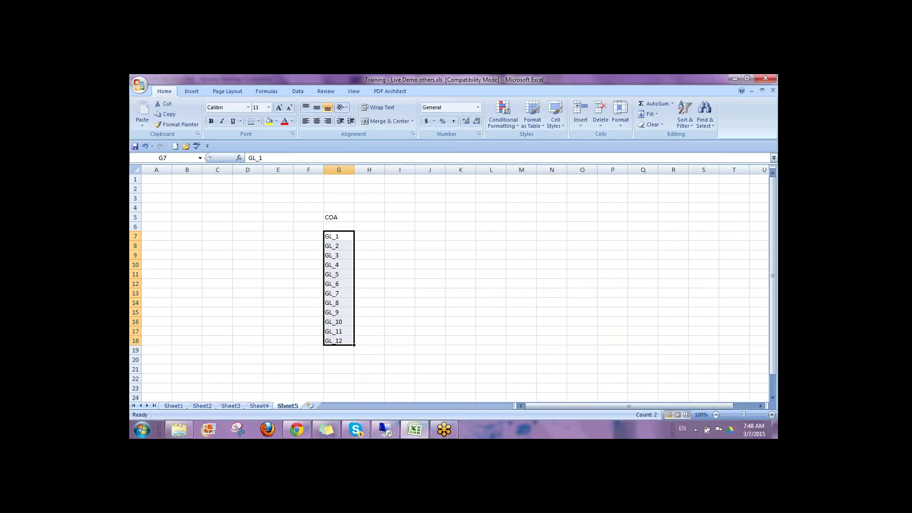
click(370, 235)
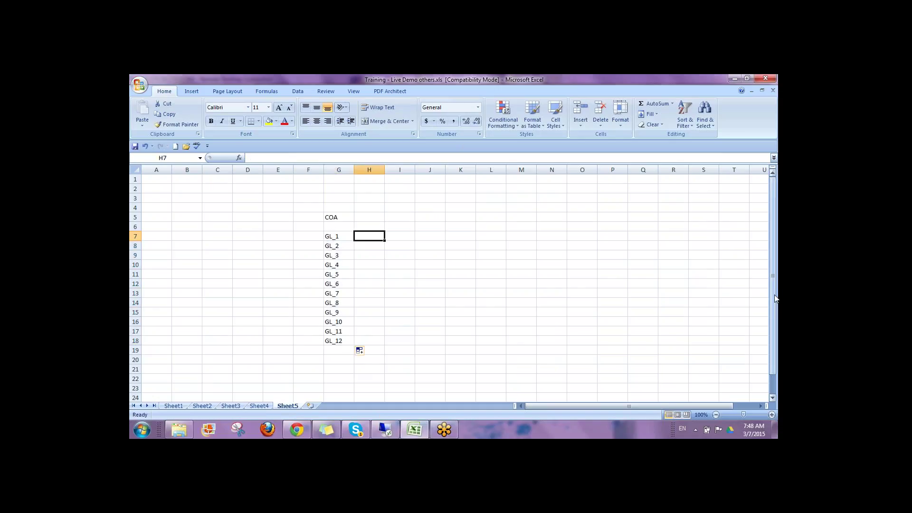
Step: Enter the descriptions Rev, EXP, Capex and HR in H7:H10
text(Rev)
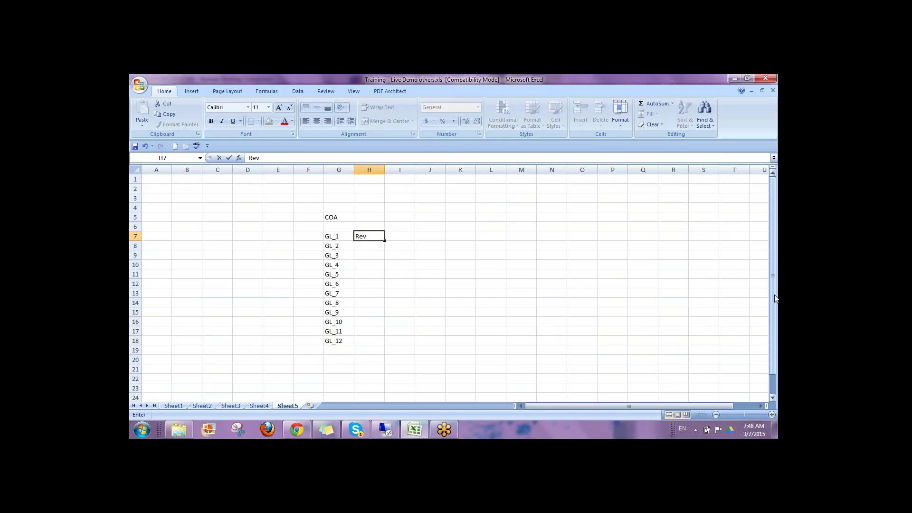
key(Return)
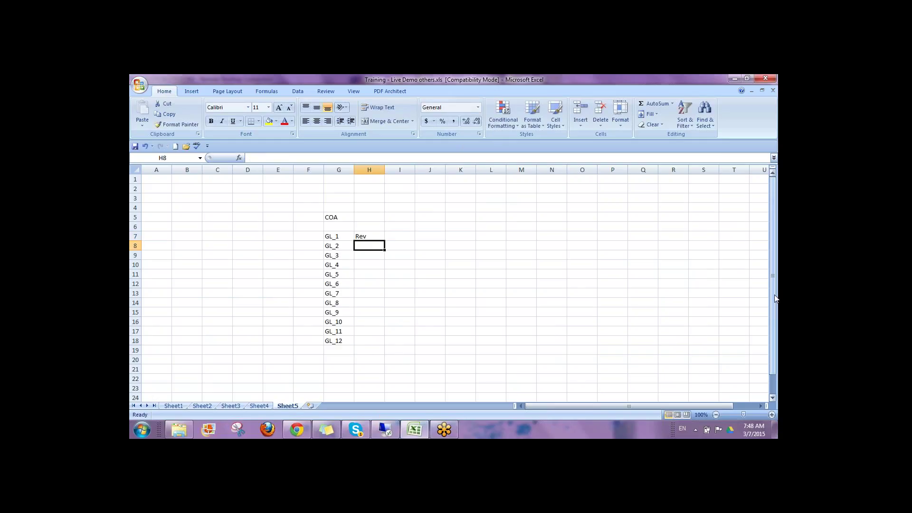
text(EXP)
key(Return)
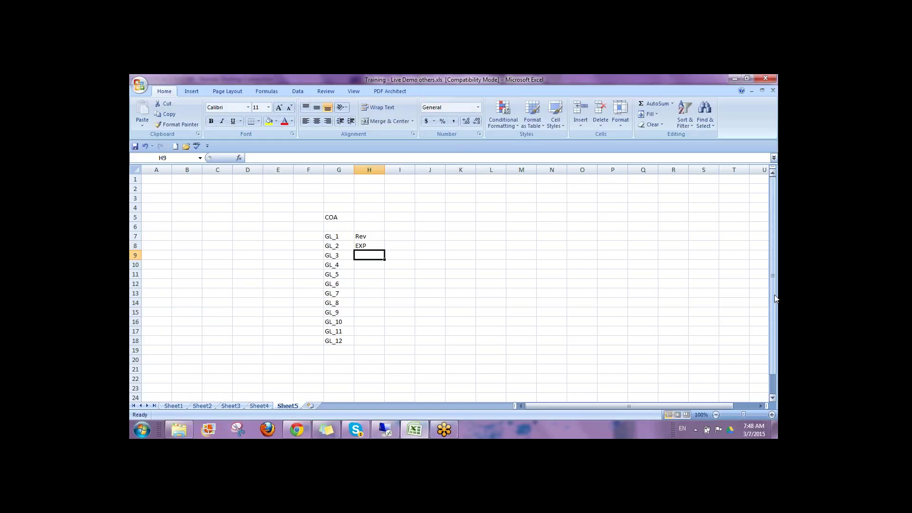
text(Capex)
key(Return)
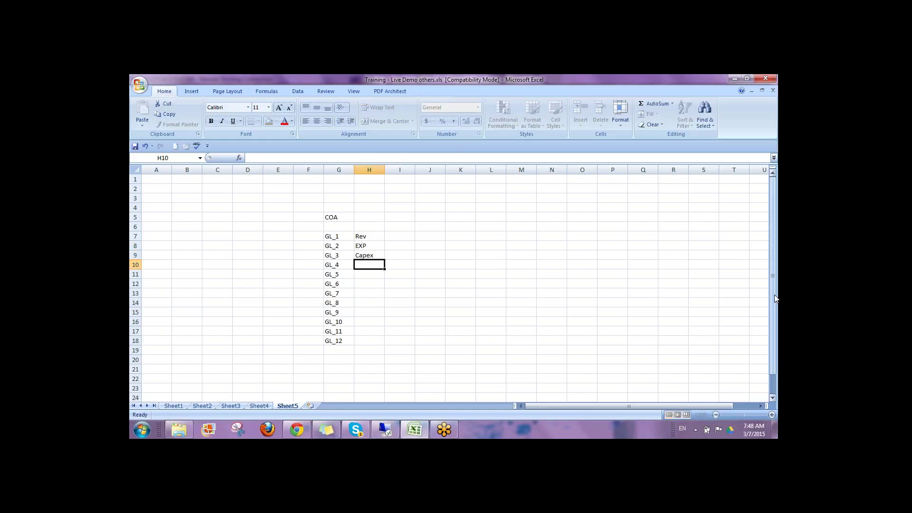
text(HR)
key(Return)
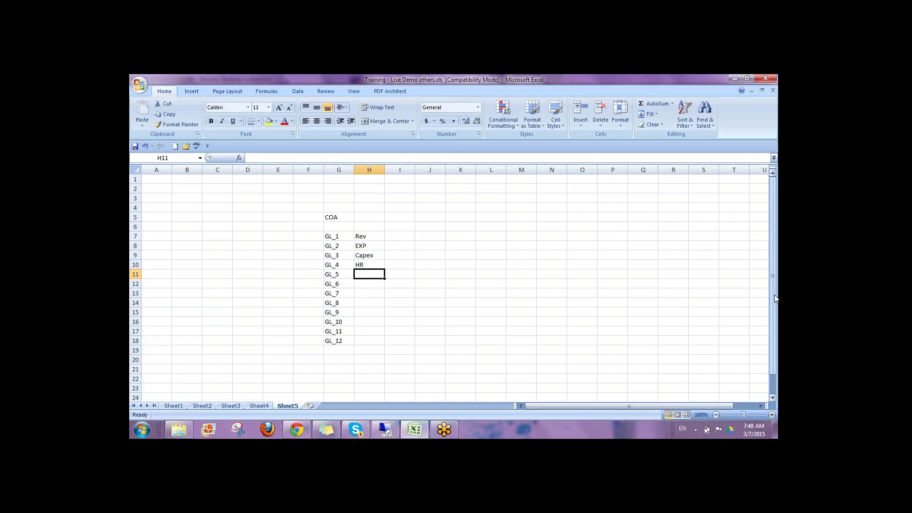
Step: Select the GL_6 through GL_12 codes in G12:G18
key(Up)
key(Down)
key(Down)
key(Left)
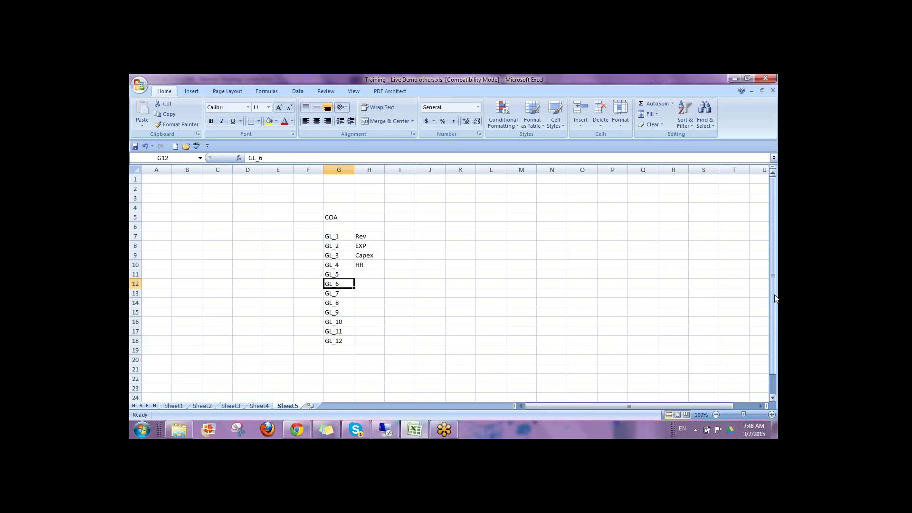
key(Up)
key(Up)
key(Up)
key(Up)
key(Up)
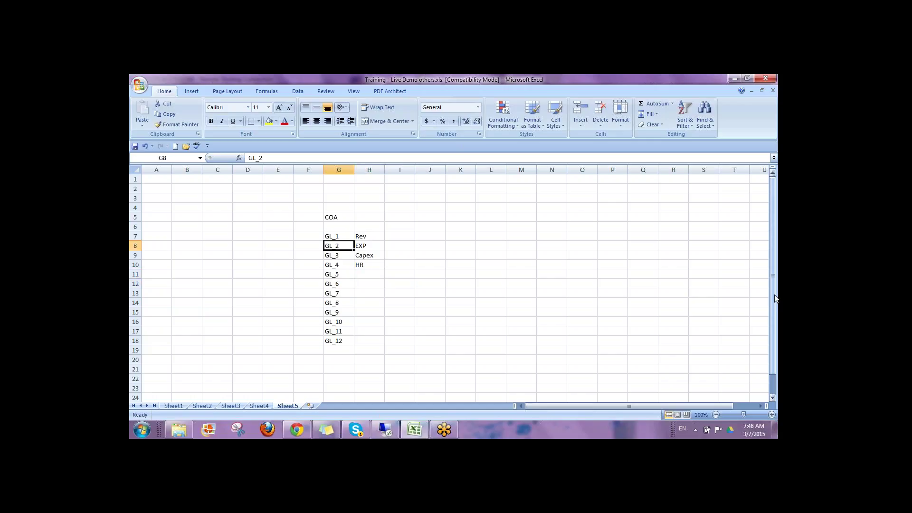
key(Right)
key(shift+Down)
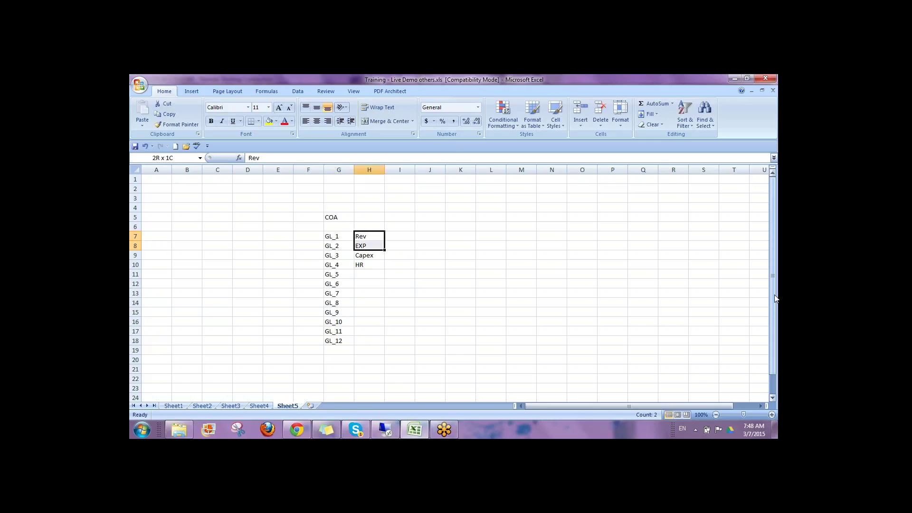
key(shift+Down)
key(shift+Down)
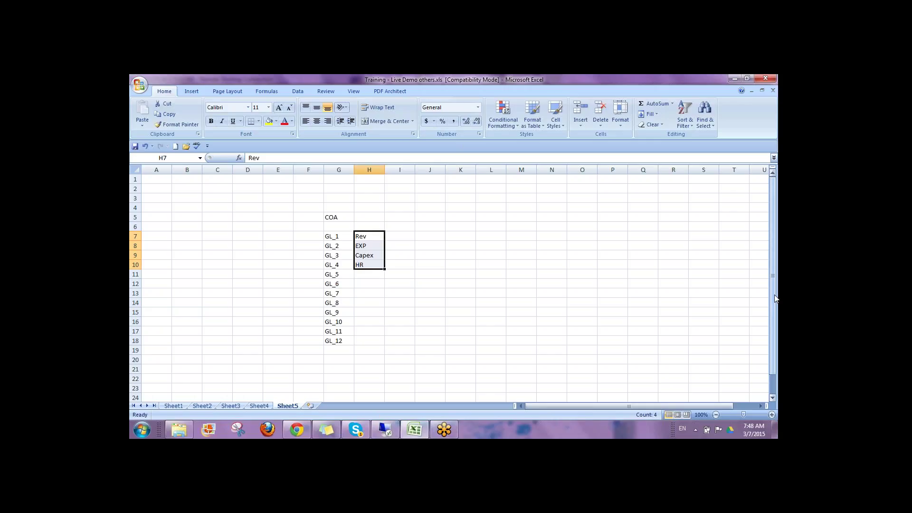
key(Down)
key(Down)
key(Down)
key(Down)
key(Down)
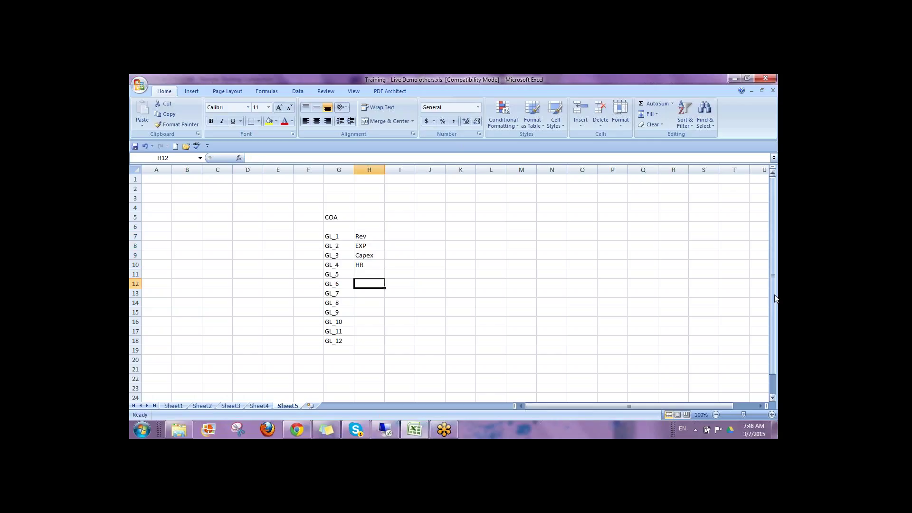
key(Left)
key(shift+Down)
key(shift+Down)
key(shift+Down)
key(shift+Down)
key(shift+Down)
key(shift+Down)
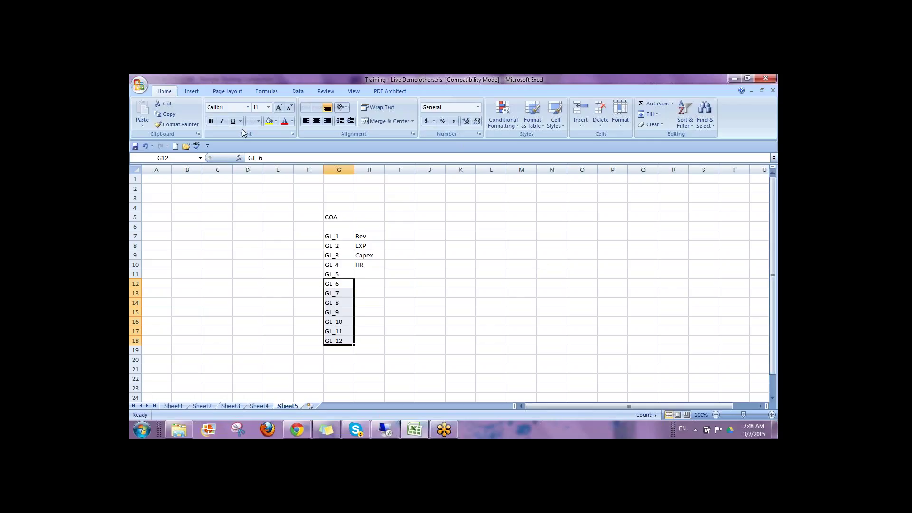
Step: Fill GL_6–GL_12 yellow and enter 1000 in J12, 5 in K11 and 1050 in L12
click(269, 120)
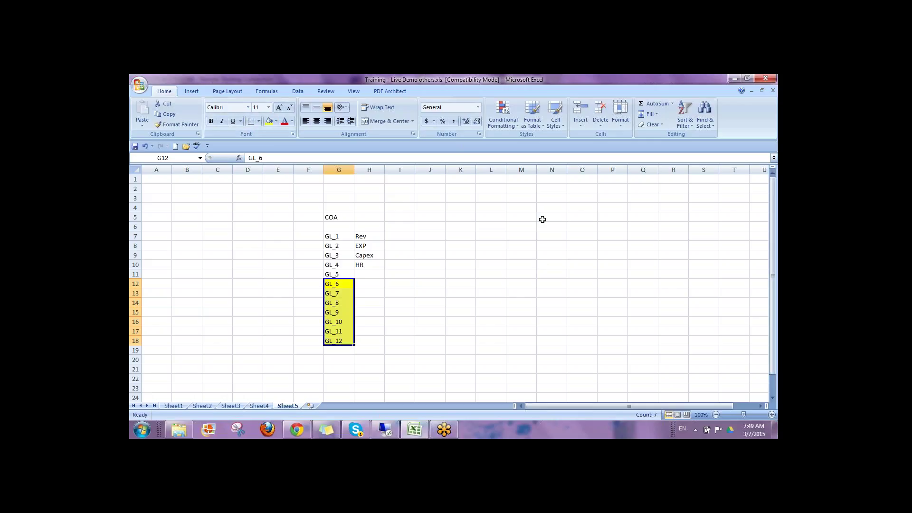
key(Right)
key(Right)
key(Right)
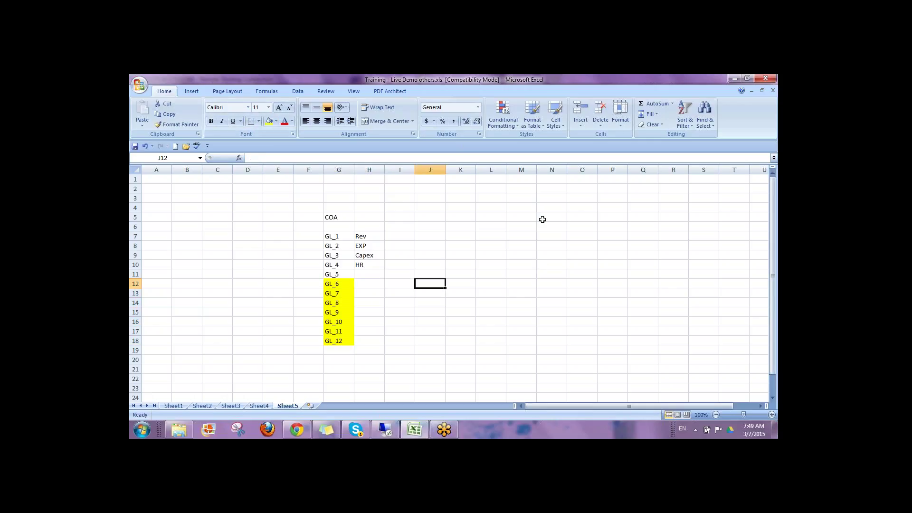
text(1000)
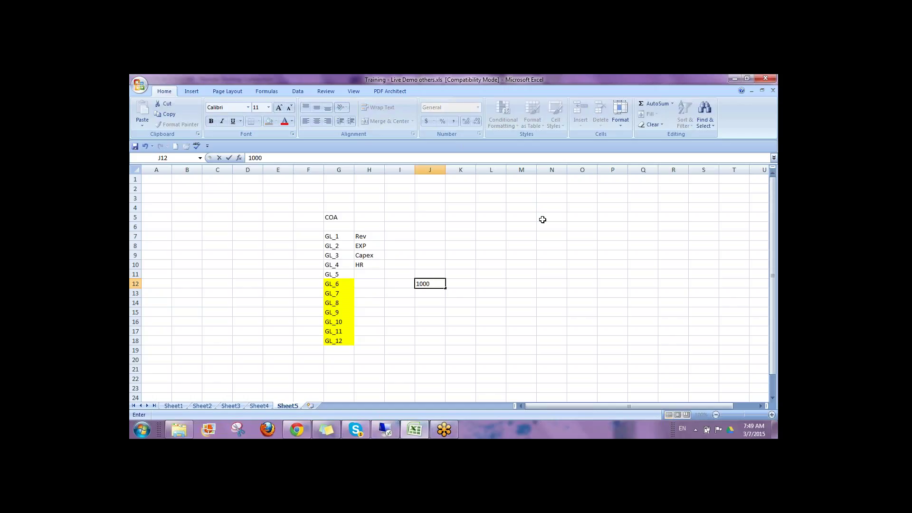
key(Right)
key(Up)
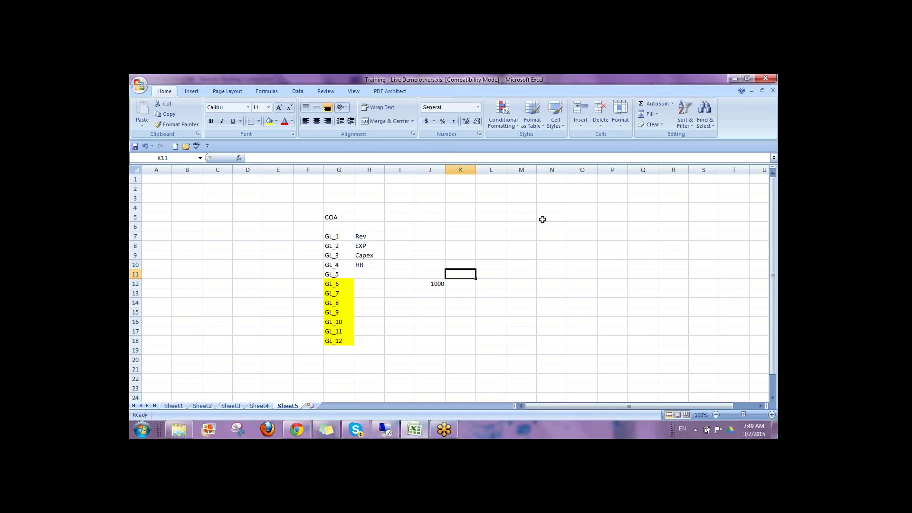
text(5)
key(Right)
key(Down)
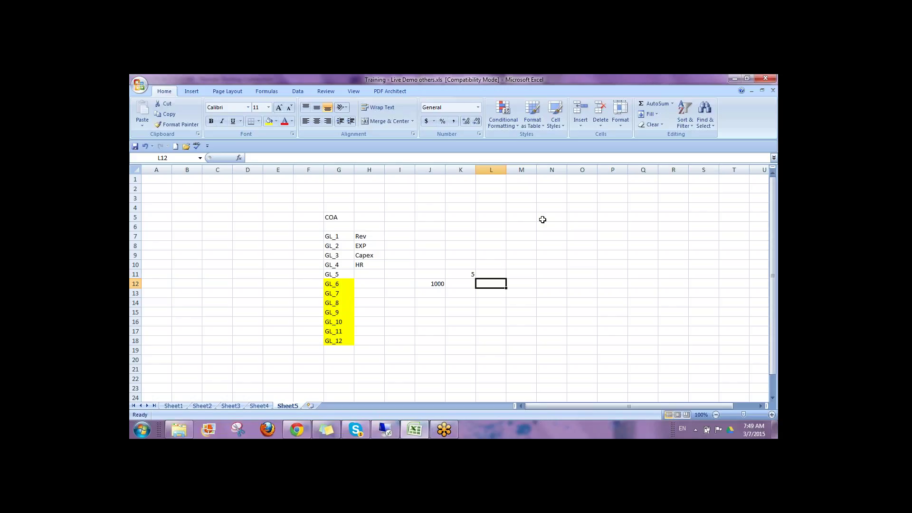
text(1050)
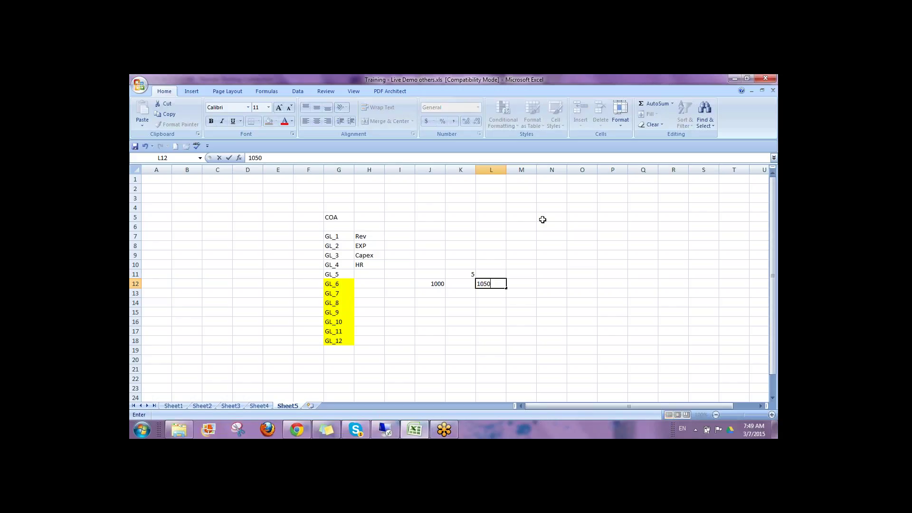
key(Return)
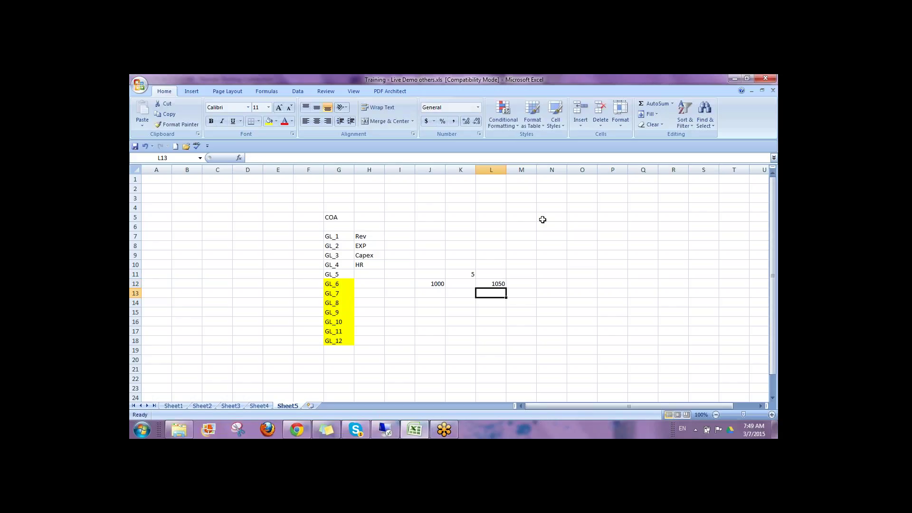
Step: Label cell E12 beside GL_6 with PL/Finance
key(Left)
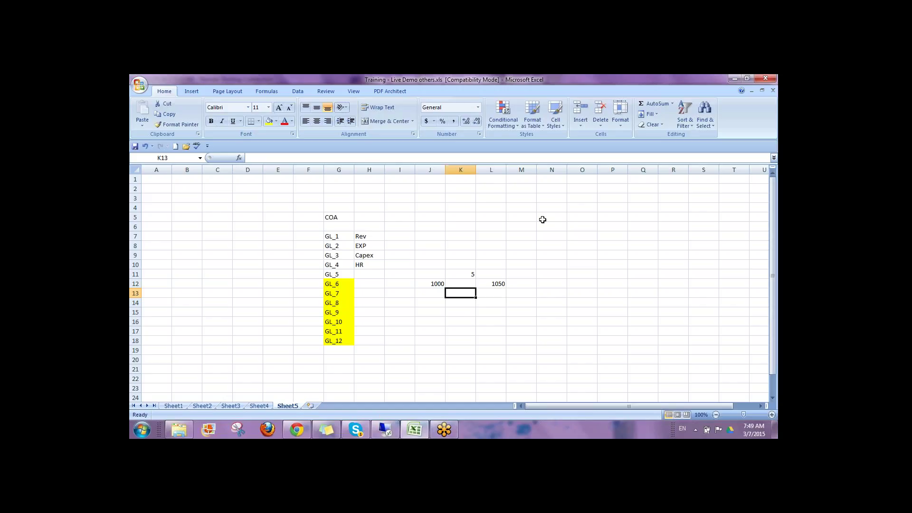
key(Left)
key(Left)
key(Left)
key(Left)
key(Up)
key(Up)
key(Up)
key(Up)
key(Up)
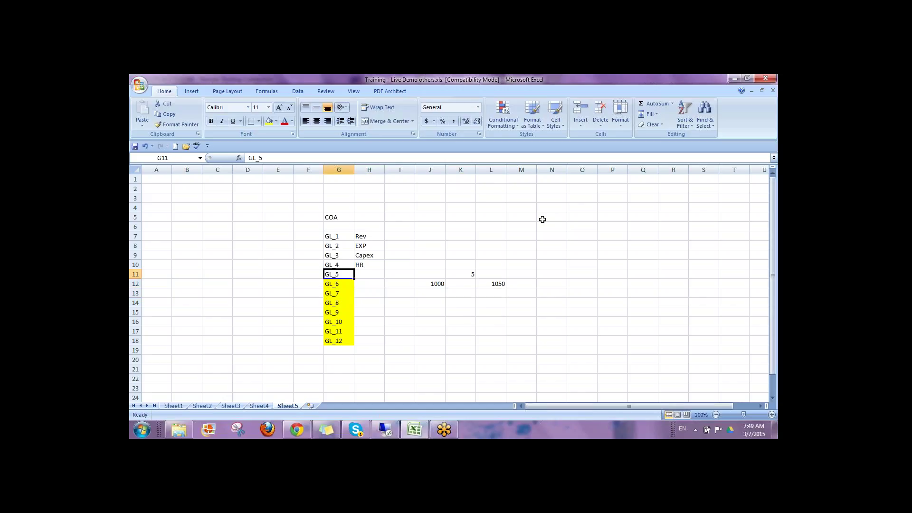
key(Right)
key(Down)
key(Down)
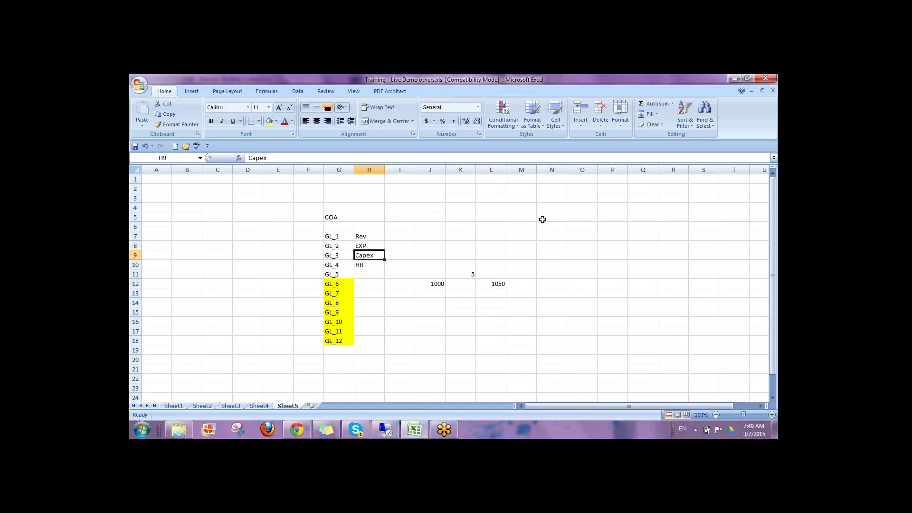
key(Down)
key(Down)
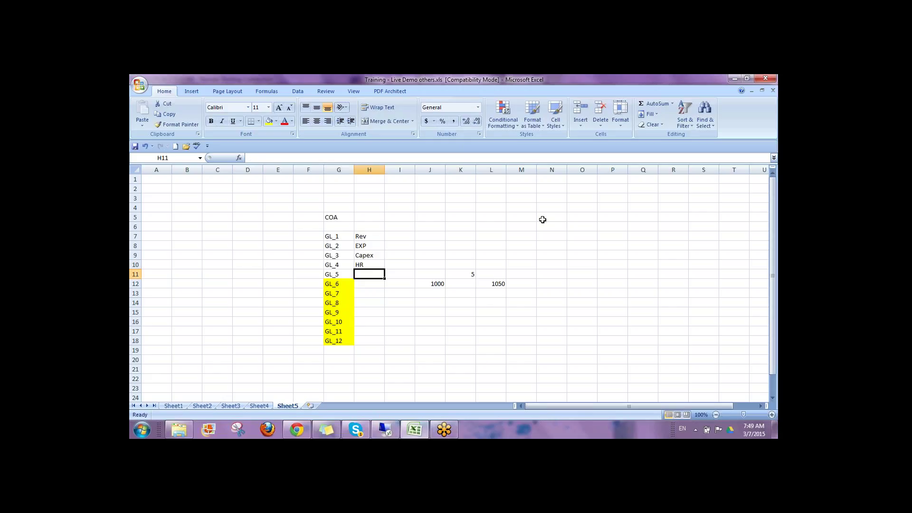
key(Left)
key(Left)
key(Left)
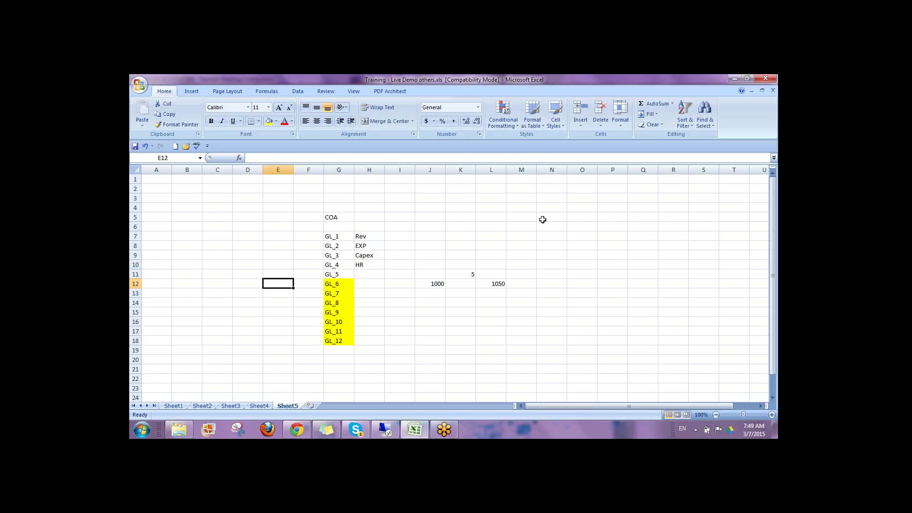
text(PL)
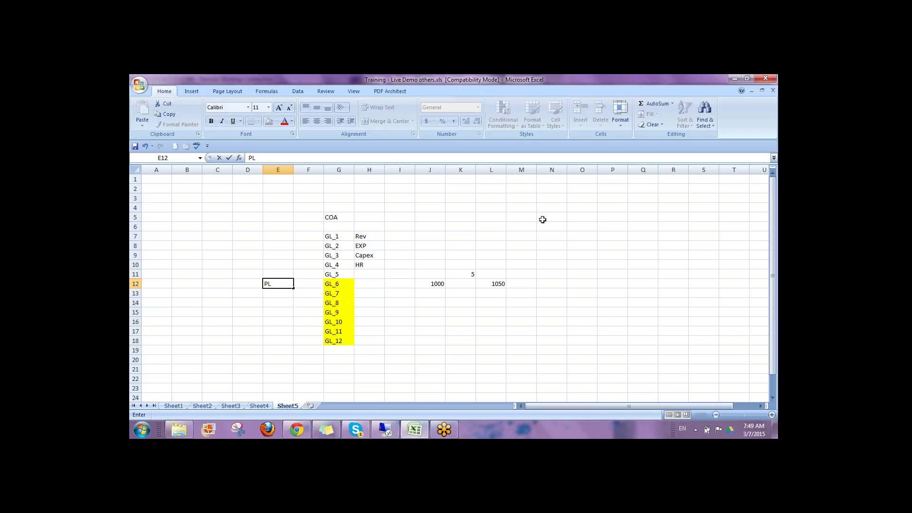
key(ctrl+Return)
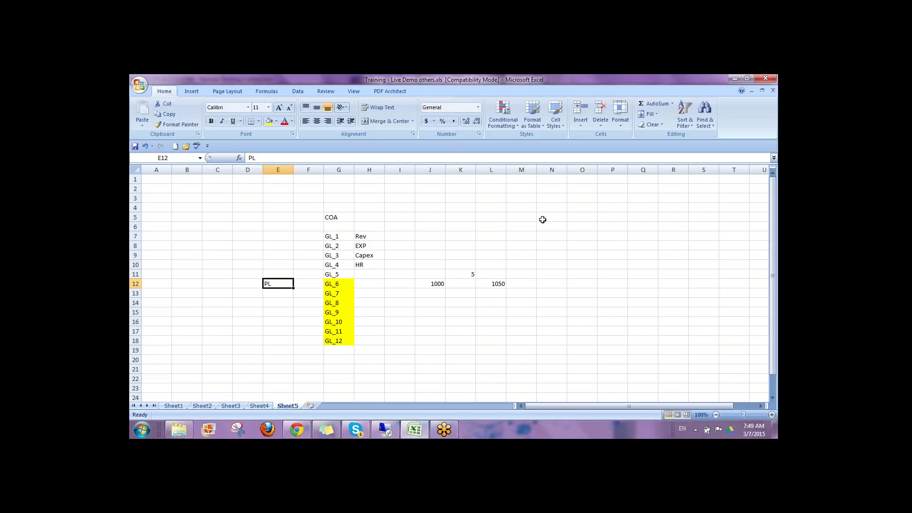
key(F2)
text(/Fina)
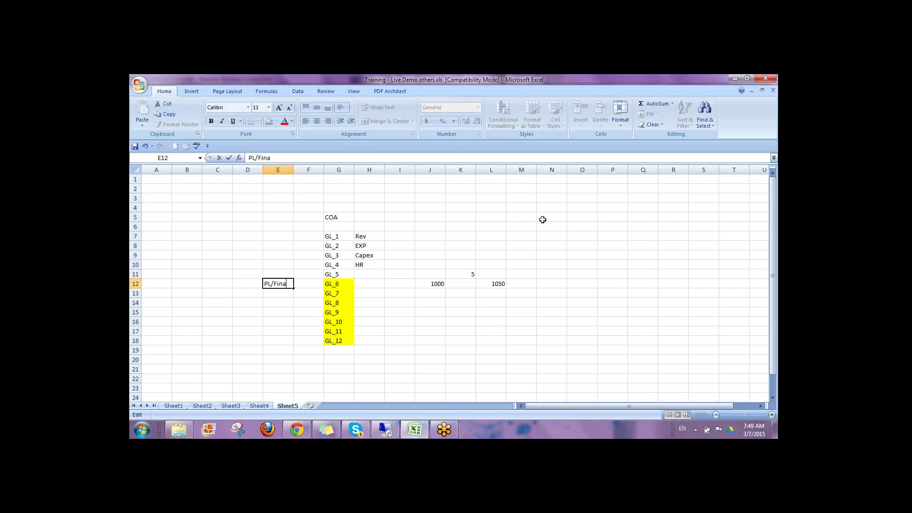
text(nce)
key(Return)
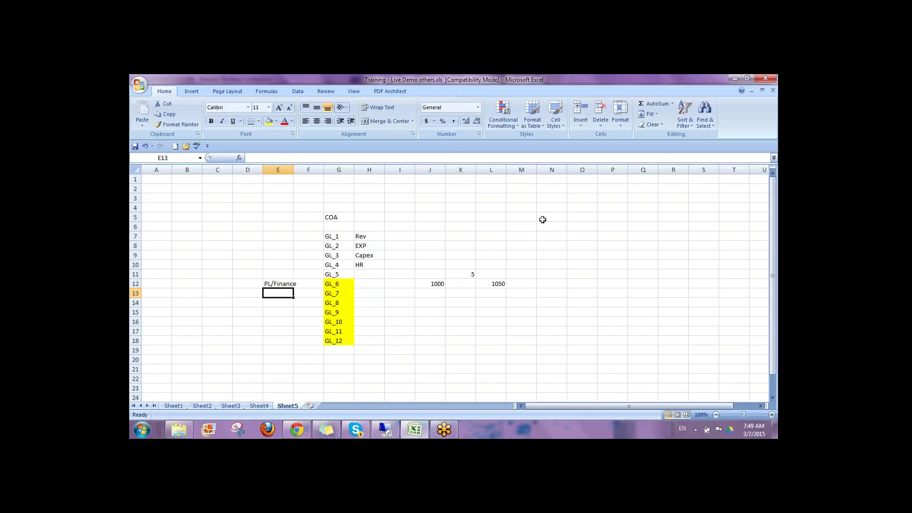
key(Up)
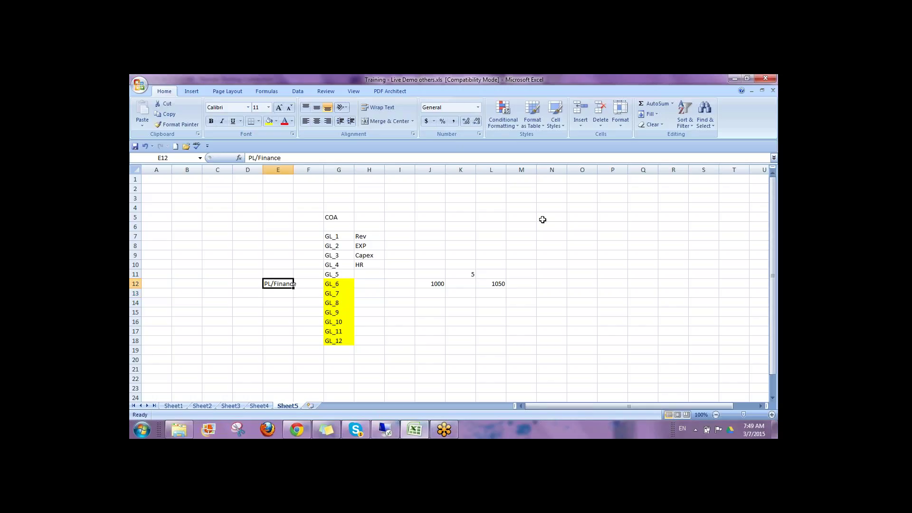
key(Right)
key(Right)
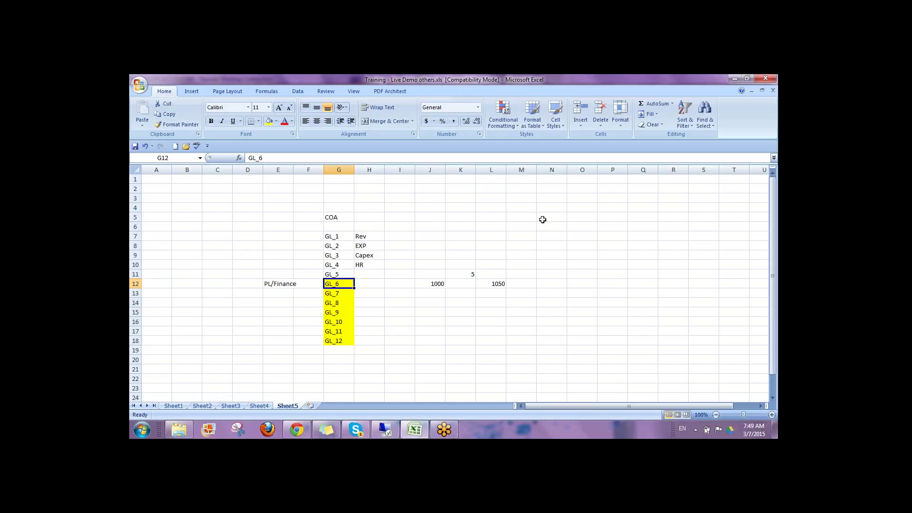
key(Left)
key(Left)
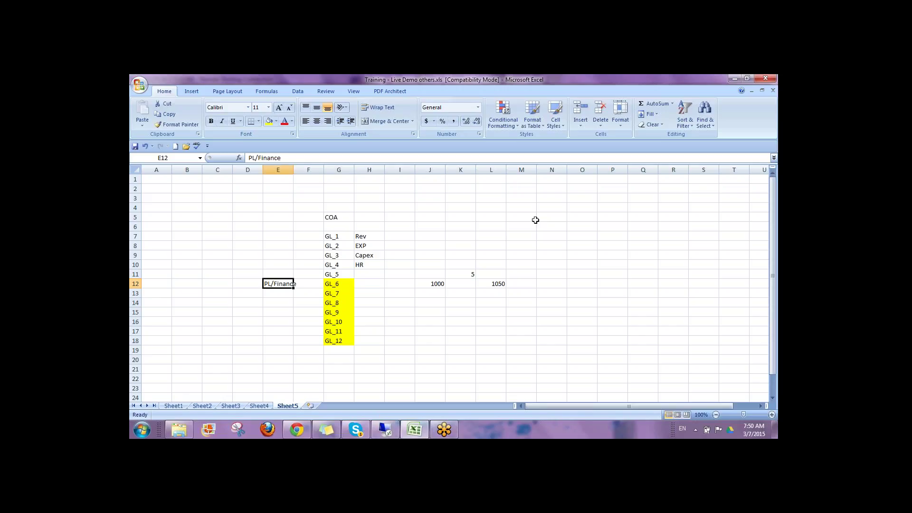
click(337, 218)
drag(337, 218, 504, 351)
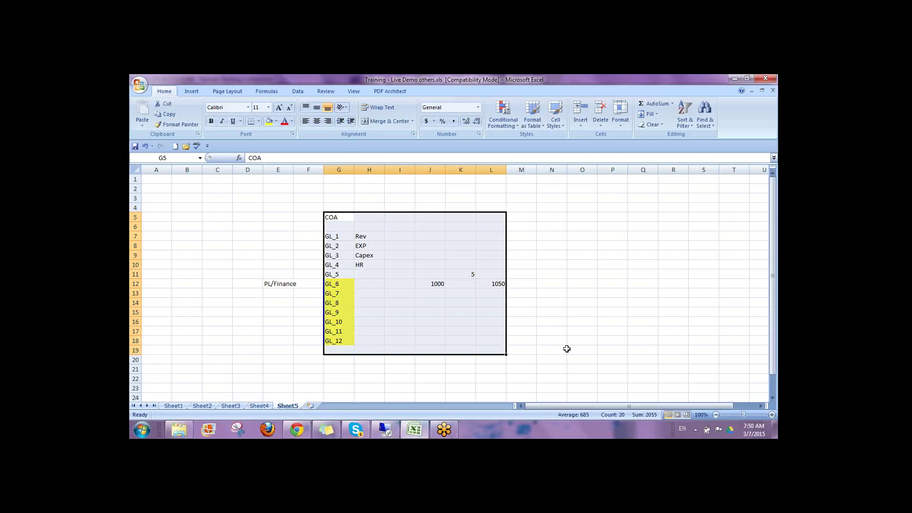
click(529, 322)
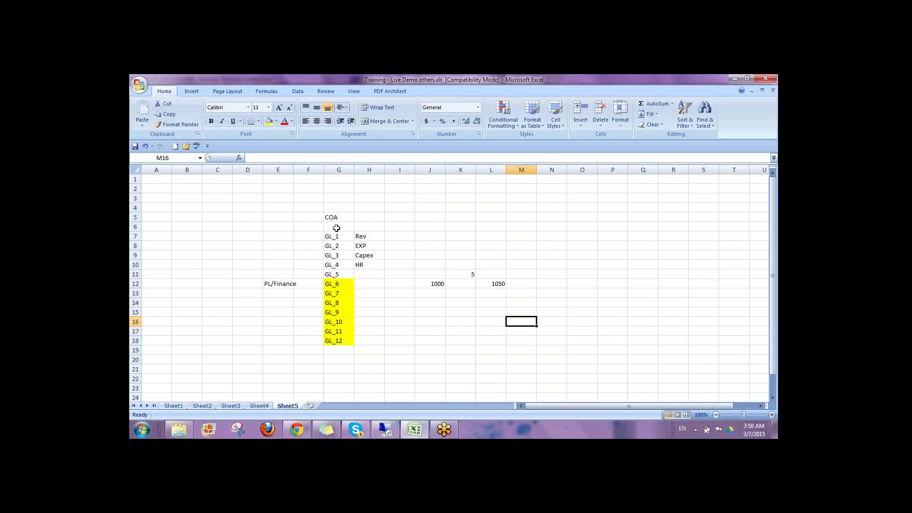
drag(363, 237, 365, 275)
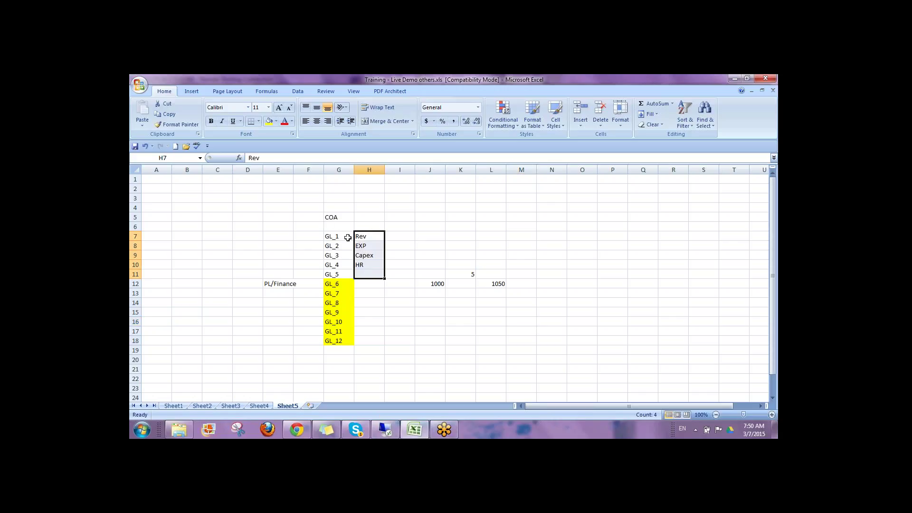
drag(341, 240, 385, 274)
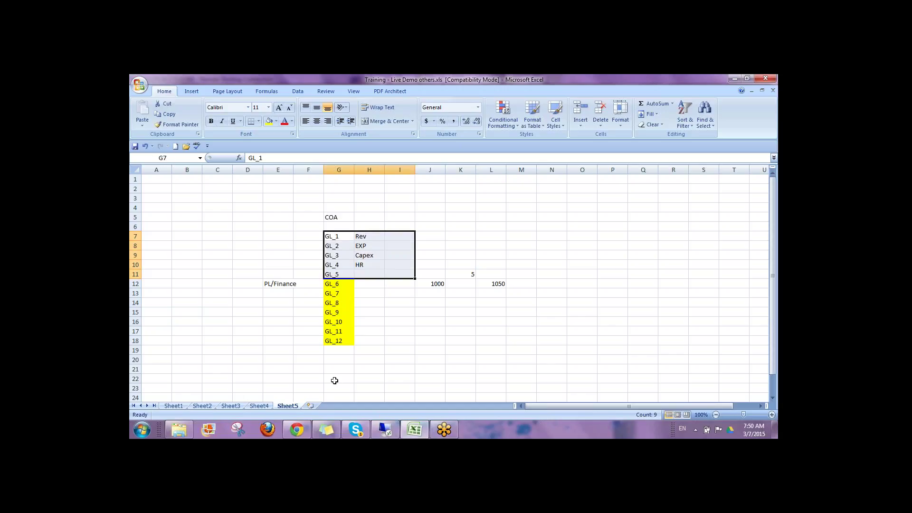
click(229, 406)
Step: On the Sheet2 flowchart, ink the QTY/PRICE inputs, cost lines, SALES and PL010 in green
click(204, 406)
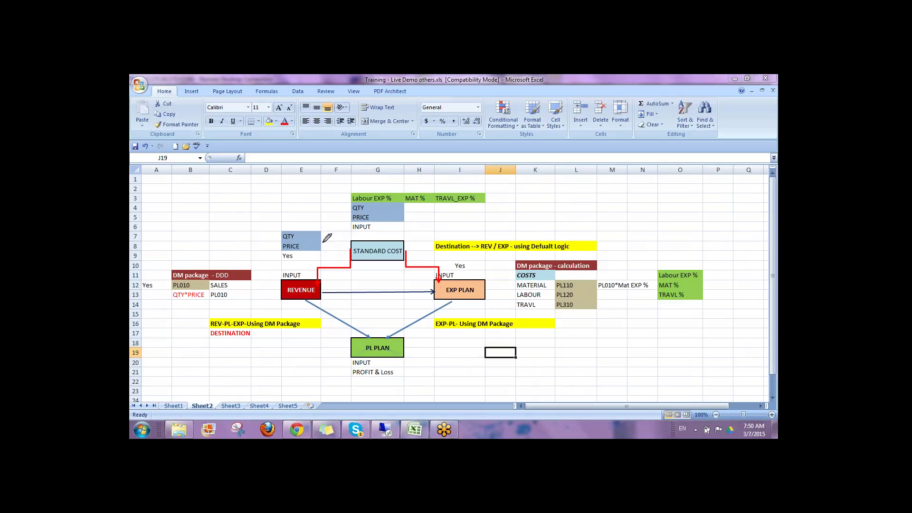
drag(279, 233, 276, 253)
drag(516, 283, 515, 309)
mouse_move(170, 302)
mouse_down()
mouse_move(209, 299)
mouse_move(203, 285)
mouse_move(180, 284)
mouse_move(171, 304)
mouse_up()
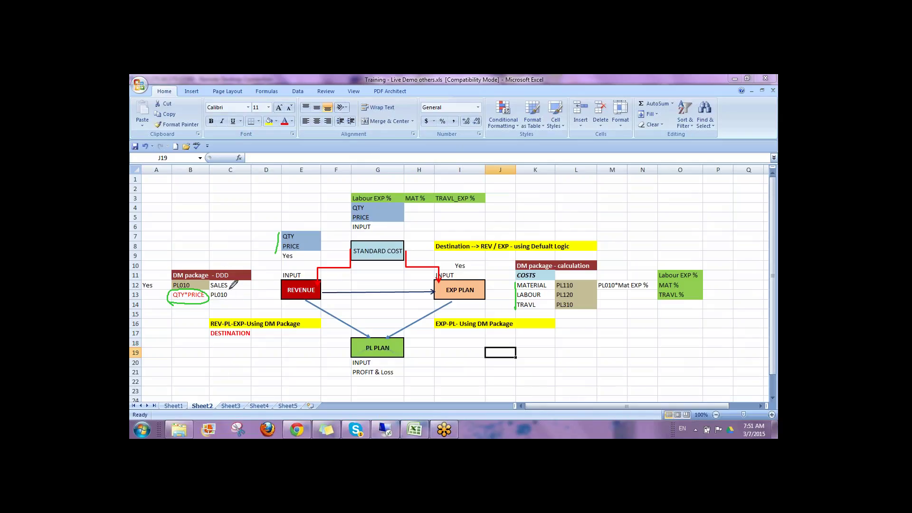
drag(230, 290, 247, 269)
drag(222, 301, 244, 290)
drag(205, 249, 217, 263)
Step: Circle PL010, mark the PL110–PL310 accounts, and handwrite notes near N8 and the Labour EXP % header
mouse_move(602, 283)
mouse_down()
mouse_move(612, 294)
mouse_move(618, 274)
mouse_move(606, 268)
mouse_move(599, 286)
mouse_up()
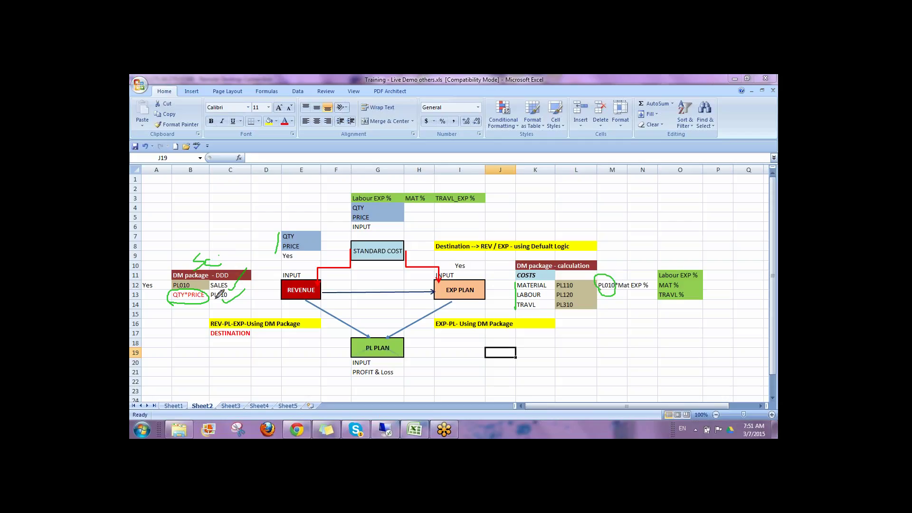
drag(232, 298, 273, 264)
mouse_move(606, 327)
mouse_down()
mouse_move(612, 313)
mouse_move(627, 325)
mouse_move(637, 299)
mouse_up()
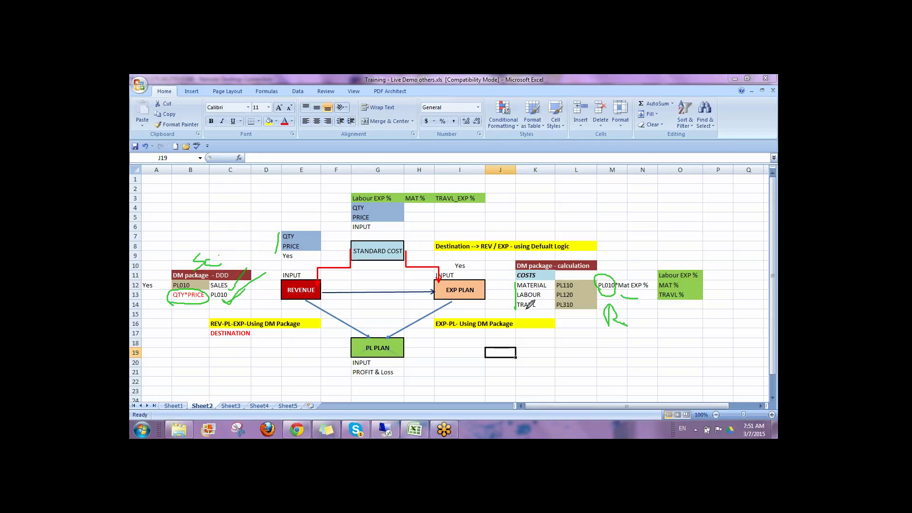
drag(574, 283, 577, 317)
drag(629, 243, 627, 263)
drag(628, 243, 649, 256)
mouse_move(644, 251)
mouse_down()
mouse_move(662, 251)
mouse_move(658, 259)
mouse_move(678, 232)
mouse_move(692, 246)
mouse_up()
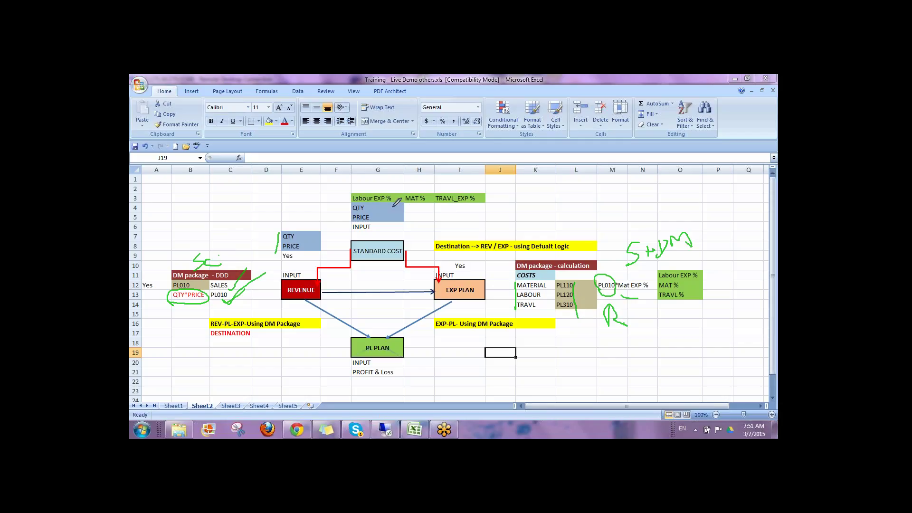
mouse_move(373, 204)
mouse_down()
mouse_move(374, 220)
mouse_move(477, 206)
mouse_move(430, 181)
mouse_move(345, 189)
mouse_move(345, 200)
mouse_up()
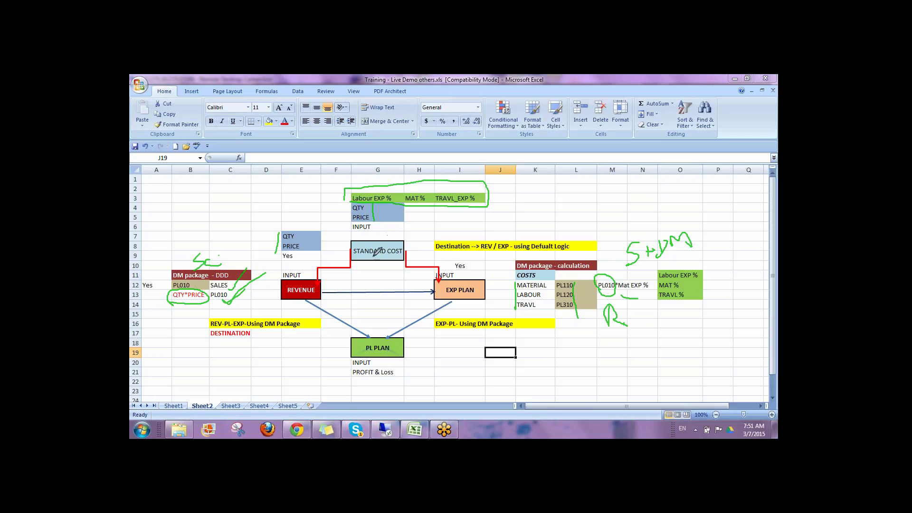
Step: Draw links from STANDARD COST to REVENUE and EXP PLAN, and write S and Dest labels
drag(374, 255, 290, 299)
drag(378, 257, 443, 289)
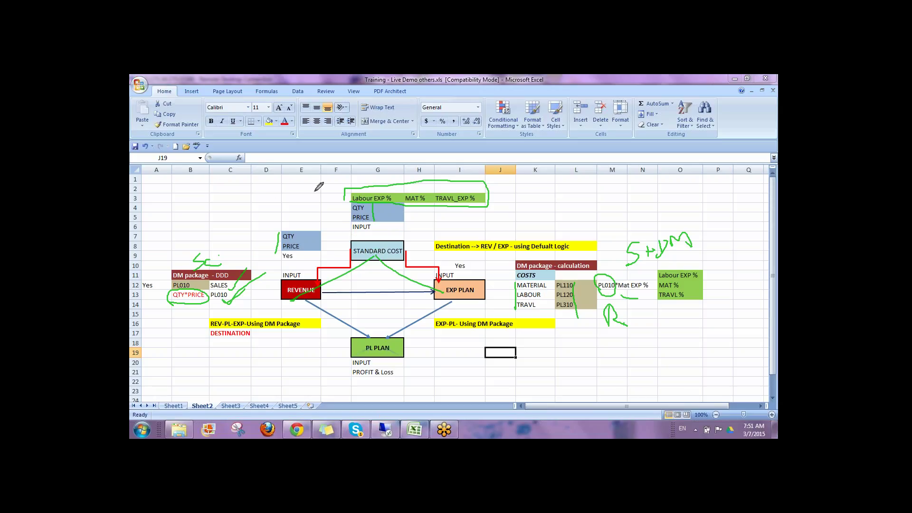
mouse_move(314, 192)
mouse_down()
mouse_move(322, 212)
mouse_move(284, 235)
mouse_up()
mouse_move(526, 197)
mouse_down()
mouse_move(518, 220)
mouse_move(562, 195)
mouse_move(568, 212)
mouse_up()
drag(582, 183, 589, 212)
drag(576, 201, 597, 195)
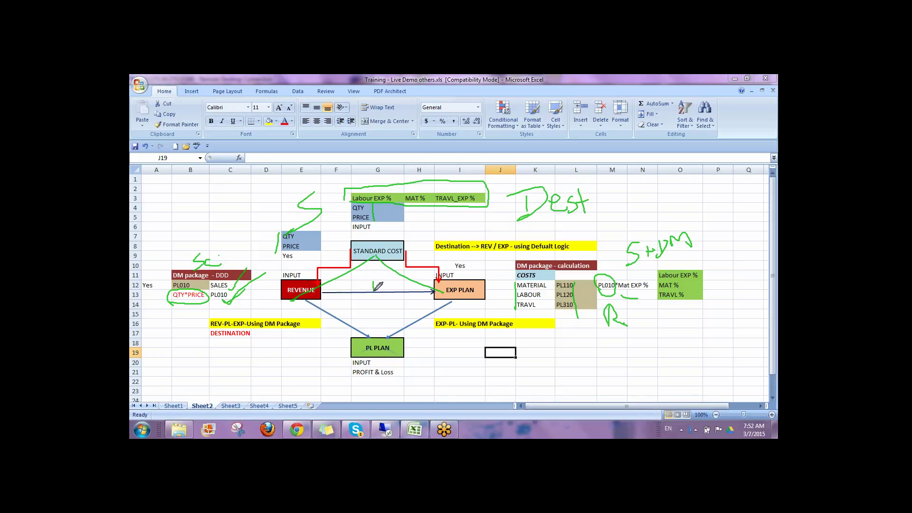
Step: Label the arrows with R and D, and mark PL PLAN's output arrow and INPUT
drag(373, 290, 386, 289)
mouse_move(339, 307)
mouse_down()
mouse_move(338, 317)
mouse_move(342, 306)
mouse_move(359, 319)
mouse_up()
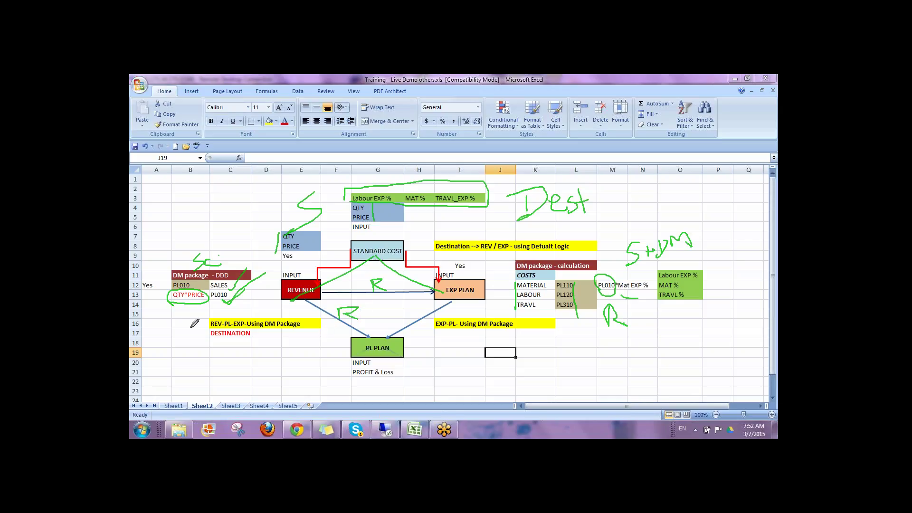
mouse_move(244, 343)
mouse_down()
mouse_move(244, 365)
mouse_move(261, 343)
mouse_move(245, 366)
mouse_up()
mouse_move(451, 333)
mouse_down()
mouse_move(448, 351)
mouse_move(468, 334)
mouse_move(446, 353)
mouse_up()
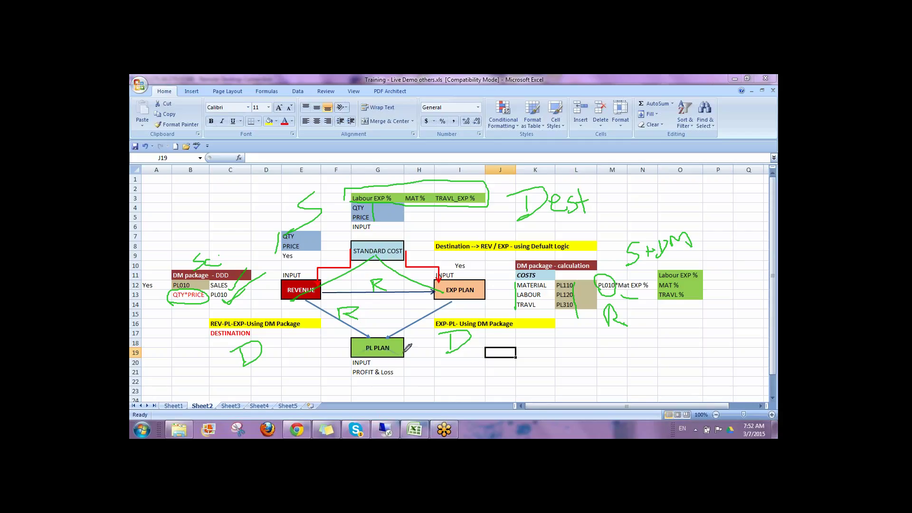
mouse_move(394, 357)
mouse_down()
mouse_move(393, 381)
mouse_move(409, 386)
mouse_up()
click(408, 377)
mouse_move(343, 361)
mouse_down()
mouse_move(430, 364)
mouse_move(421, 371)
mouse_up()
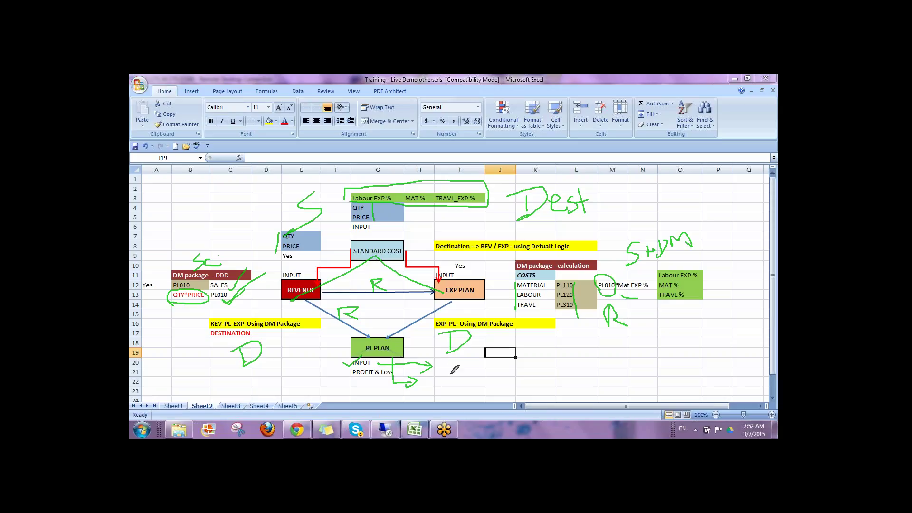
drag(450, 375, 449, 387)
Step: Circle REVENUE, write and circle StA at top left, and loop the QTY/PRICE/Yes cells with an upward arrow
mouse_move(319, 278)
mouse_down()
mouse_move(299, 269)
mouse_move(269, 296)
mouse_move(326, 291)
mouse_move(325, 281)
mouse_up()
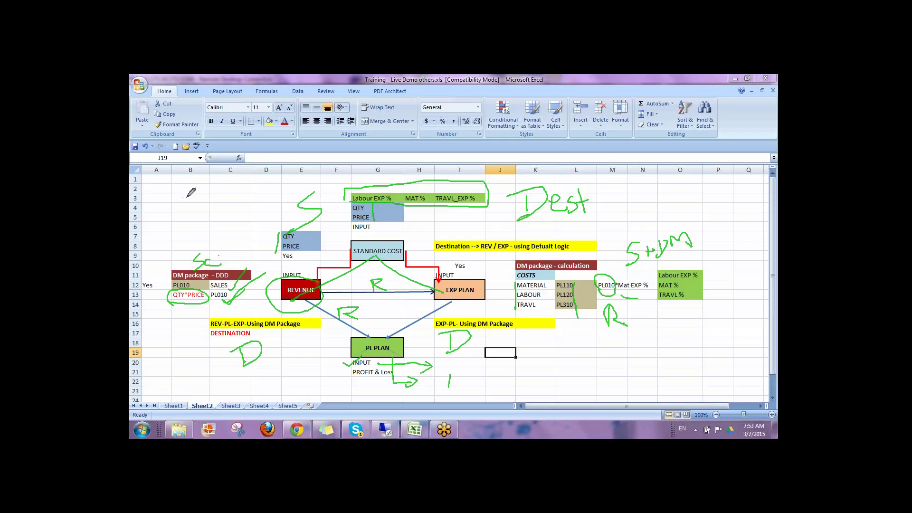
mouse_move(187, 197)
mouse_down()
mouse_move(153, 233)
mouse_move(205, 202)
mouse_move(199, 219)
mouse_move(219, 188)
mouse_move(234, 208)
mouse_up()
drag(214, 204, 240, 196)
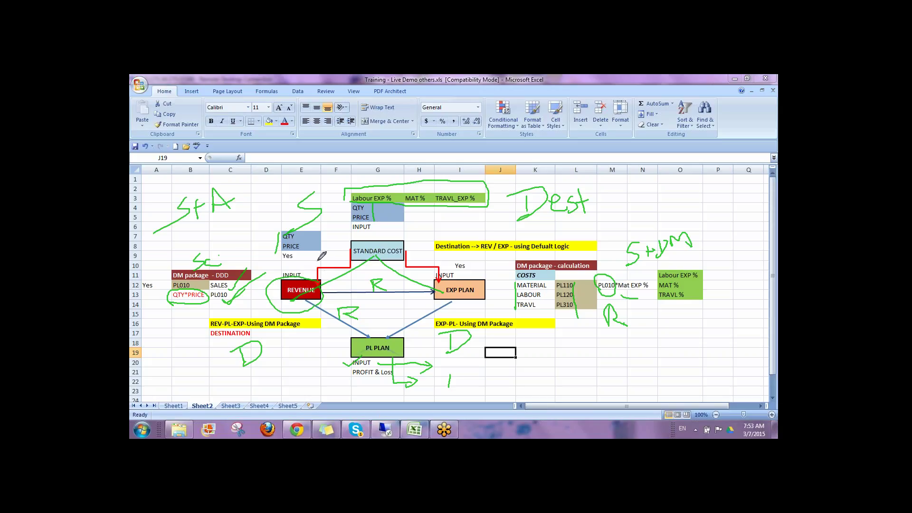
mouse_move(162, 239)
mouse_down()
mouse_move(223, 233)
mouse_move(247, 189)
mouse_move(159, 222)
mouse_move(173, 232)
mouse_up()
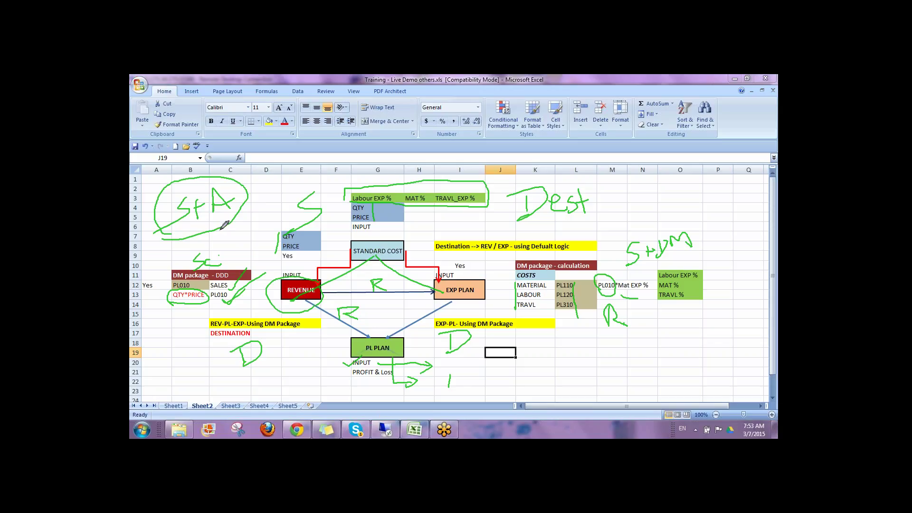
mouse_move(226, 236)
mouse_down()
mouse_move(226, 247)
mouse_move(239, 232)
mouse_up()
mouse_move(280, 228)
mouse_down()
mouse_move(281, 261)
mouse_move(311, 242)
mouse_move(298, 226)
mouse_up()
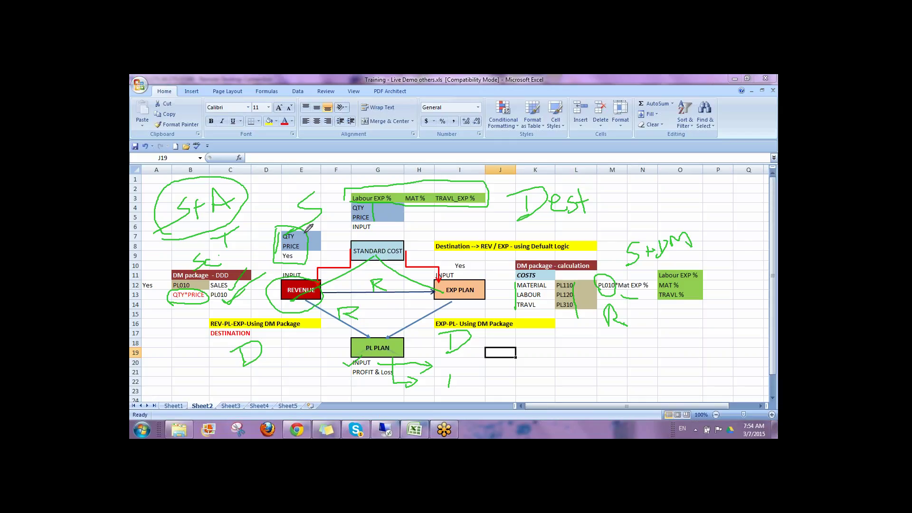
mouse_move(284, 232)
mouse_down()
mouse_move(282, 208)
mouse_move(290, 213)
mouse_up()
Step: Clear the ink, highlight the QTY and PRICE input block, and return to the BPC Remote Desktop session
key(e)
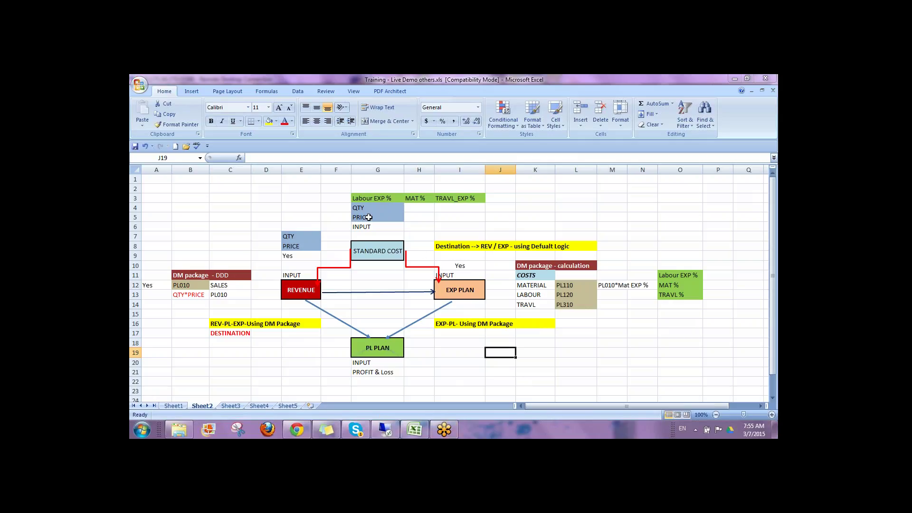
drag(364, 218, 456, 196)
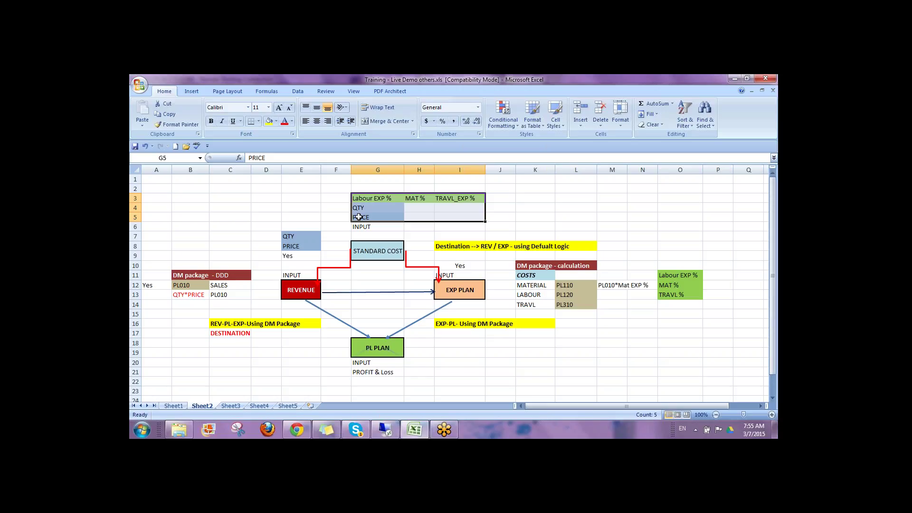
drag(367, 217, 459, 198)
click(384, 429)
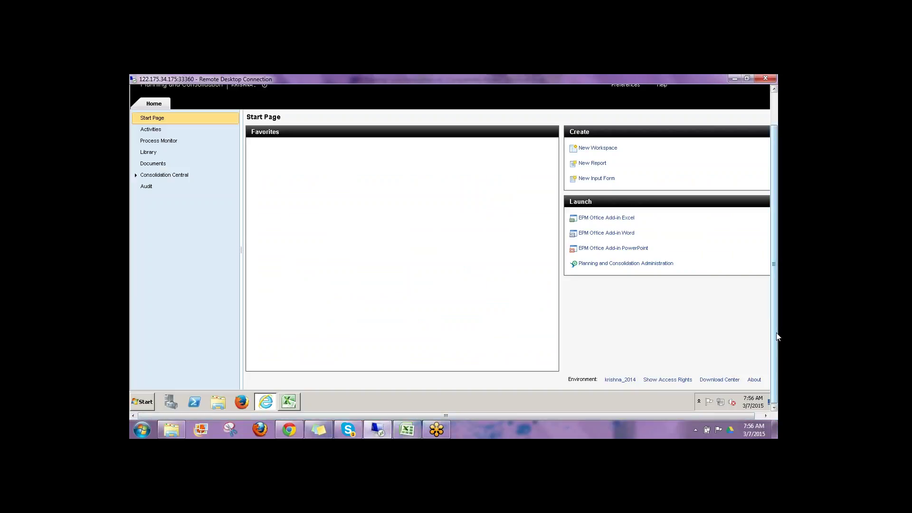
Step: Log off from the administration workspace and sign back in with the user's credentials
scroll(777, 336, up, 2)
click(618, 293)
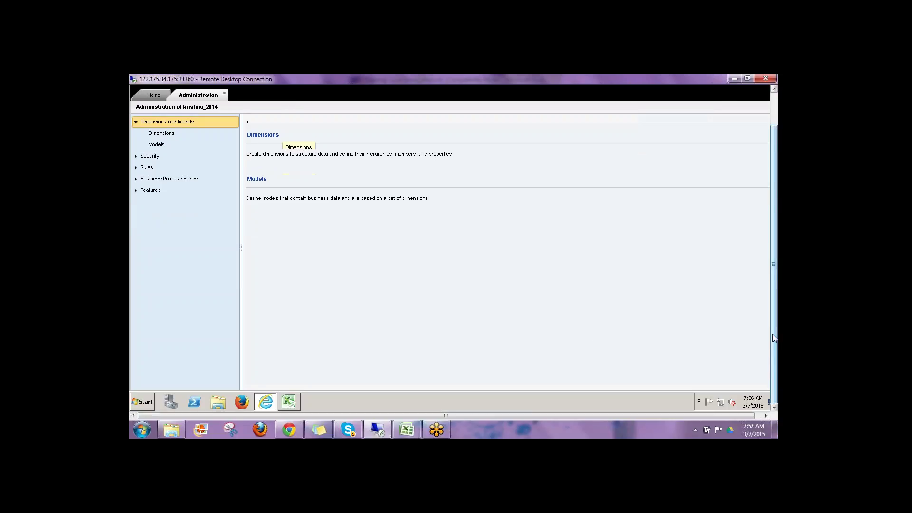
drag(772, 335, 772, 298)
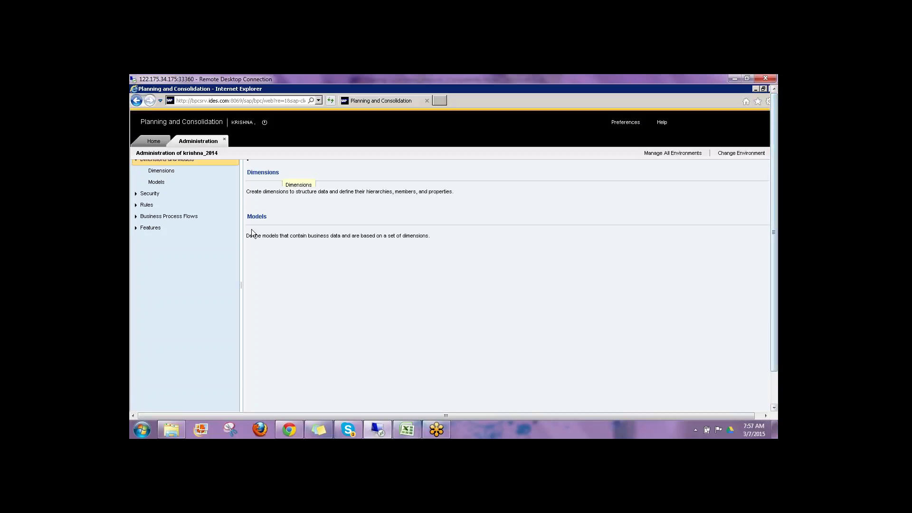
click(264, 124)
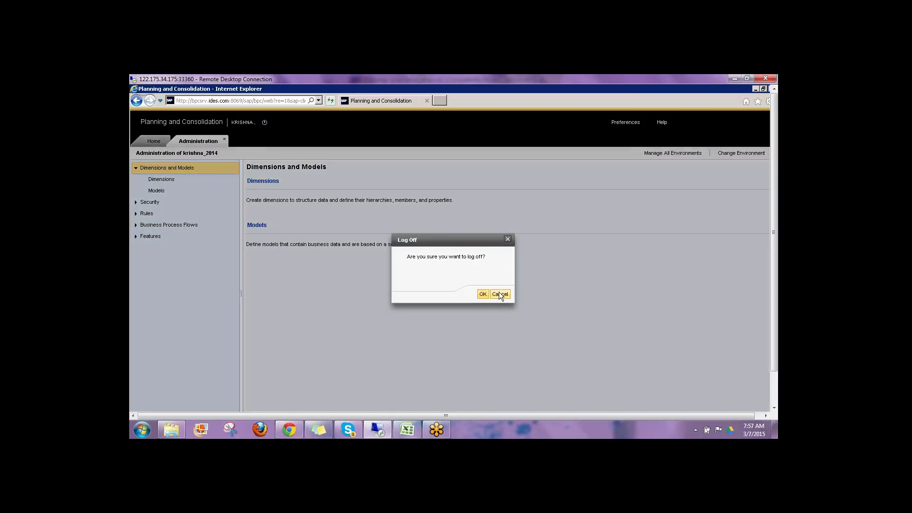
click(482, 294)
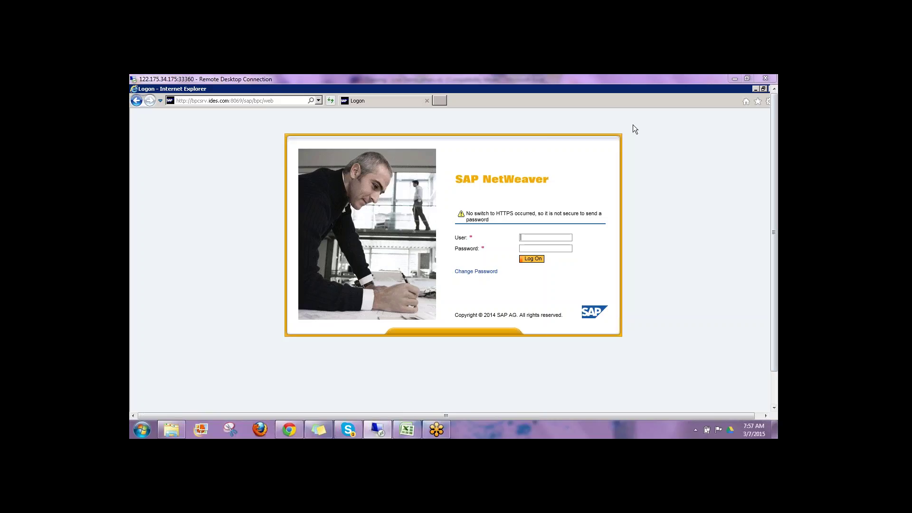
click(538, 241)
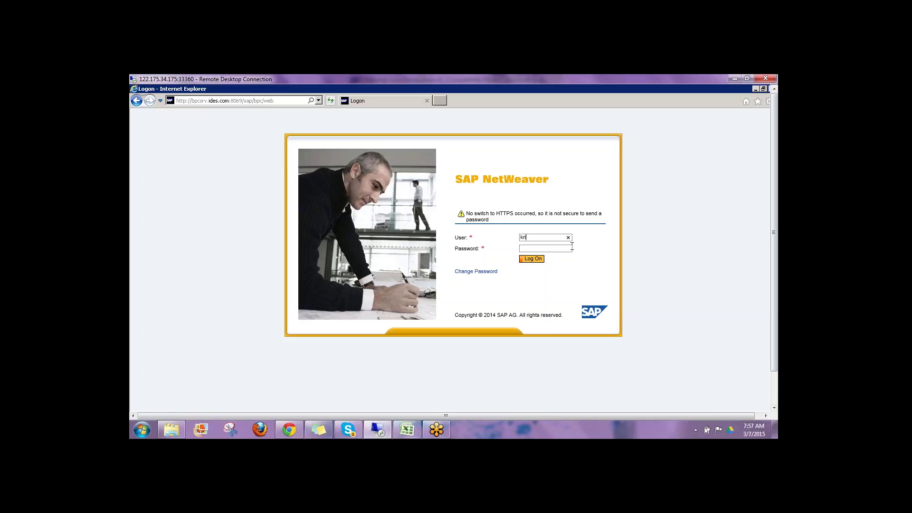
key(Return)
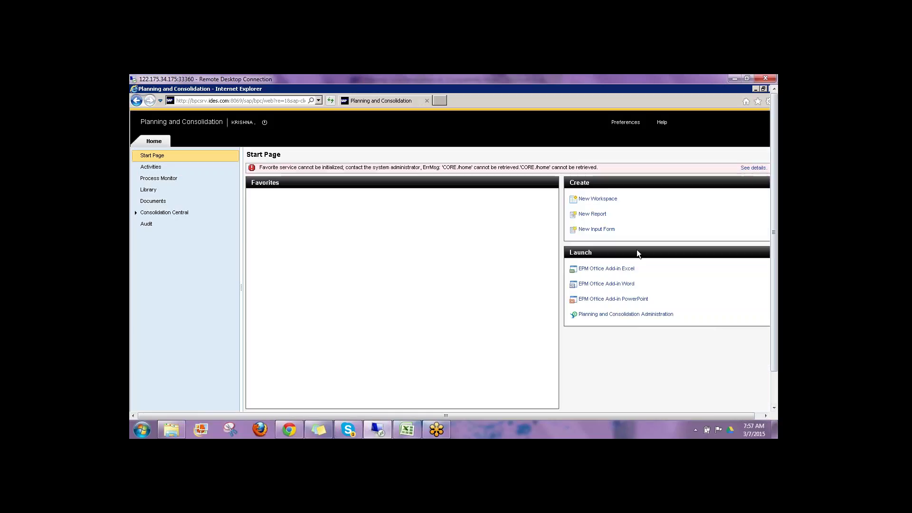
Step: Open Planning and Consolidation Administration and list the ACCOUNT dimension's members
click(612, 315)
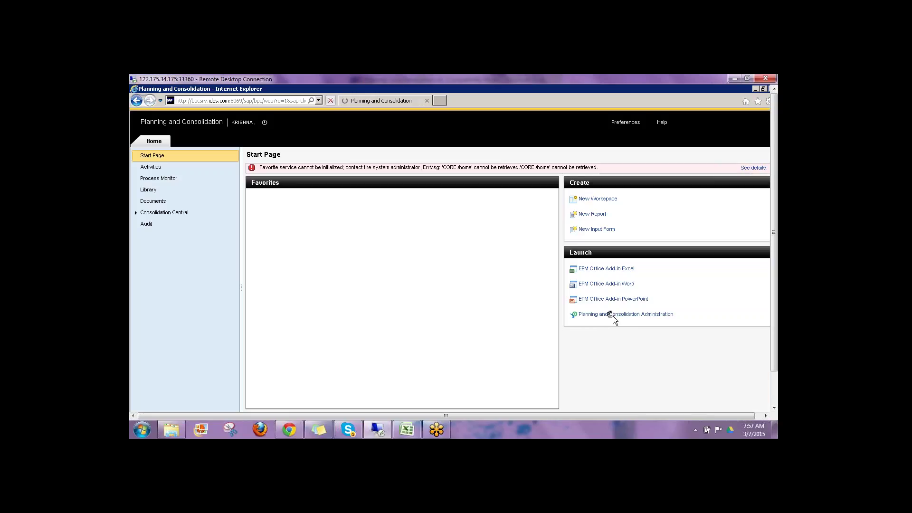
drag(775, 272, 775, 305)
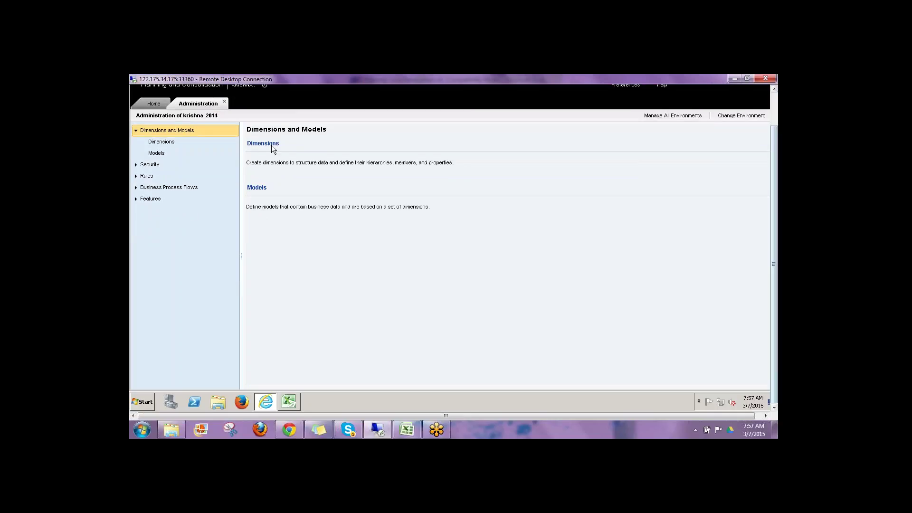
click(270, 149)
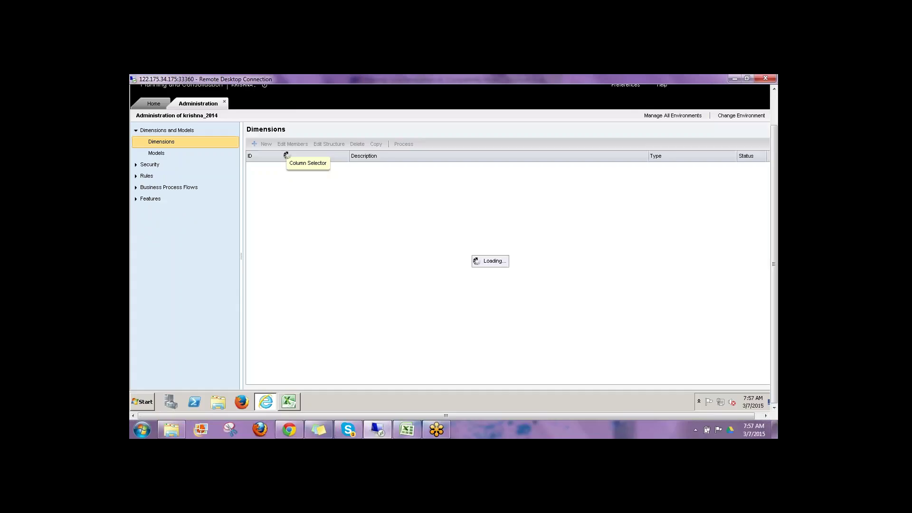
click(259, 169)
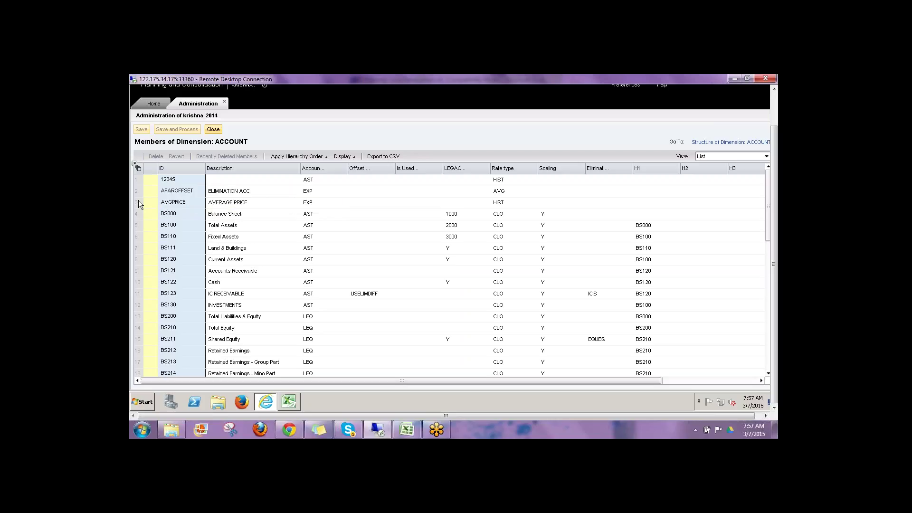
Step: Annotate AVGPRICE, the percentage members and TRAV_PER, write CoA above H1, then clear the marks
click(138, 202)
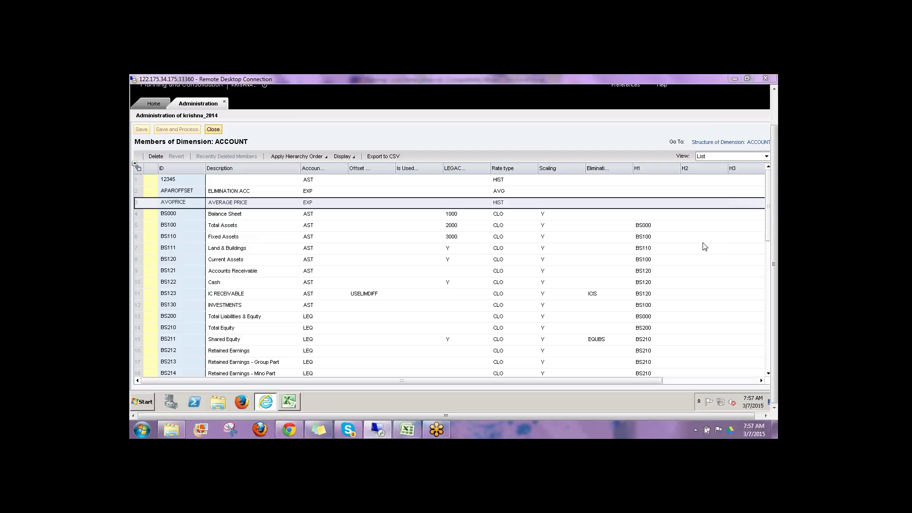
mouse_move(646, 194)
mouse_down()
mouse_move(674, 200)
mouse_move(641, 196)
mouse_up()
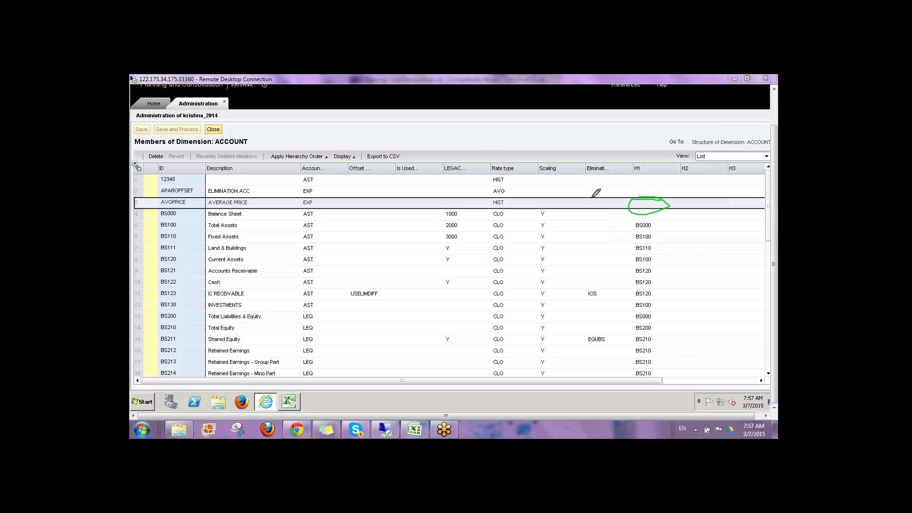
drag(146, 203, 162, 189)
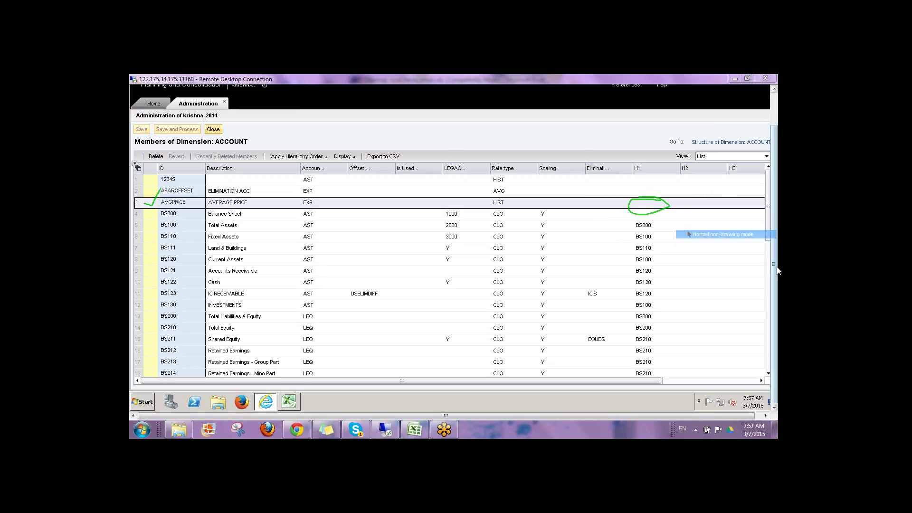
drag(767, 238, 766, 286)
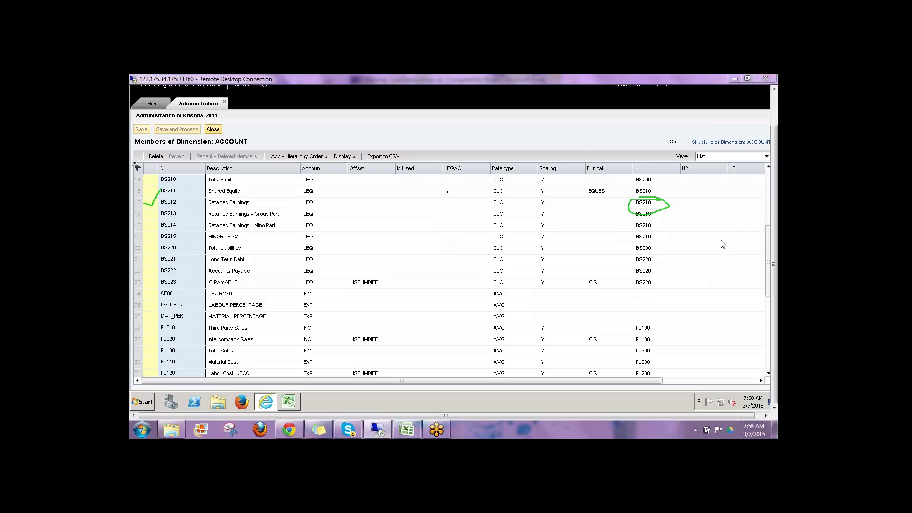
drag(138, 306, 159, 290)
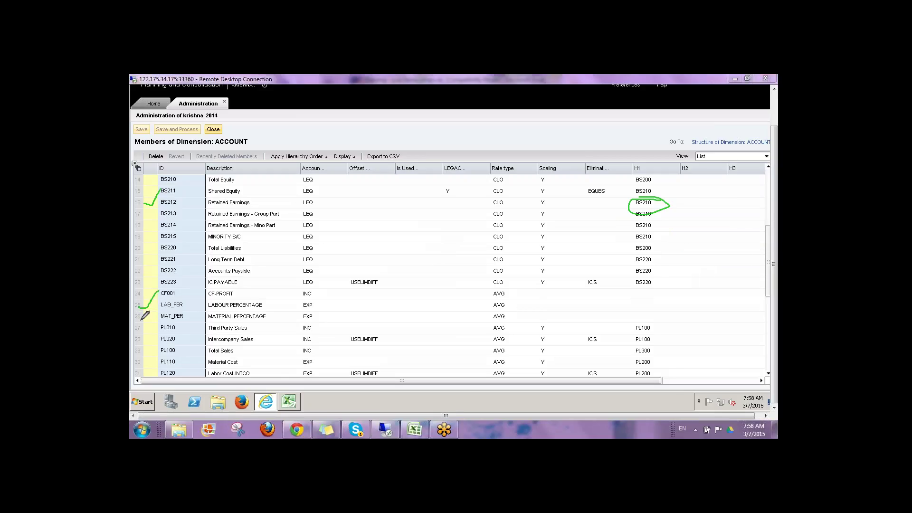
drag(136, 319, 162, 304)
drag(768, 285, 760, 361)
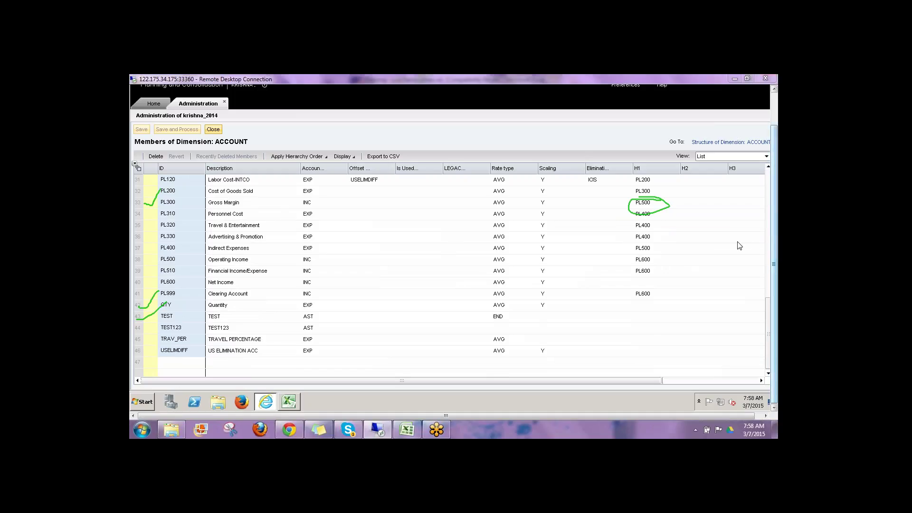
drag(135, 339, 156, 326)
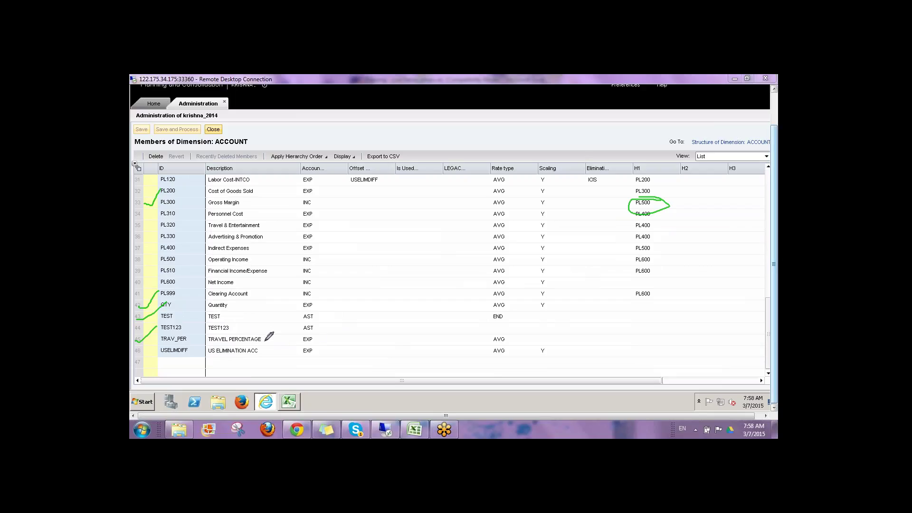
drag(264, 341, 651, 336)
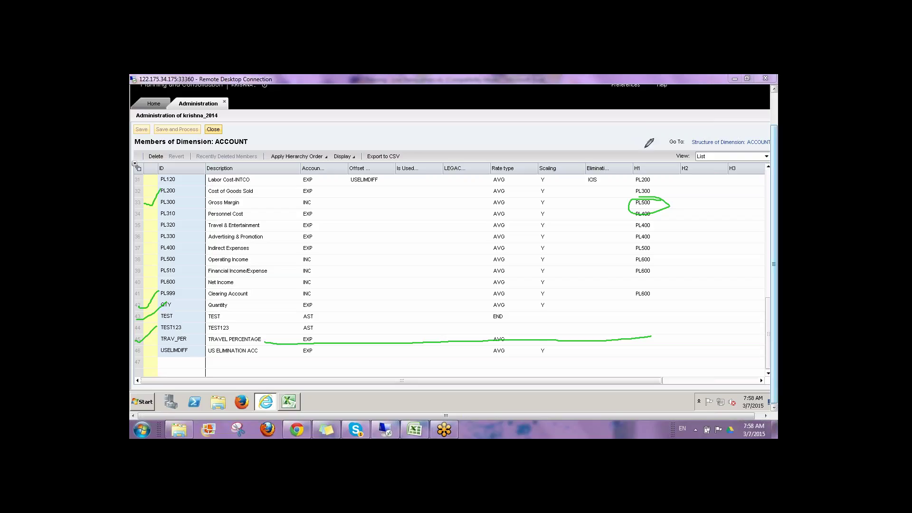
mouse_move(641, 148)
mouse_down()
mouse_move(645, 163)
mouse_move(659, 151)
mouse_move(667, 160)
mouse_up()
drag(655, 157, 663, 155)
key(Escape)
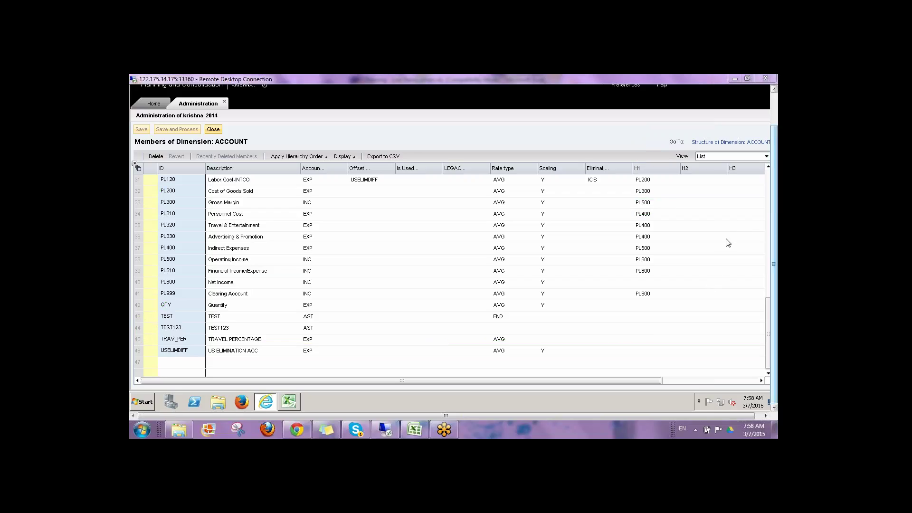
Step: Switch the ACCOUNT view to Hierarchy, annotate AVGPRICE through TRAV_PER and QTY, then clear the ink
click(708, 156)
click(711, 177)
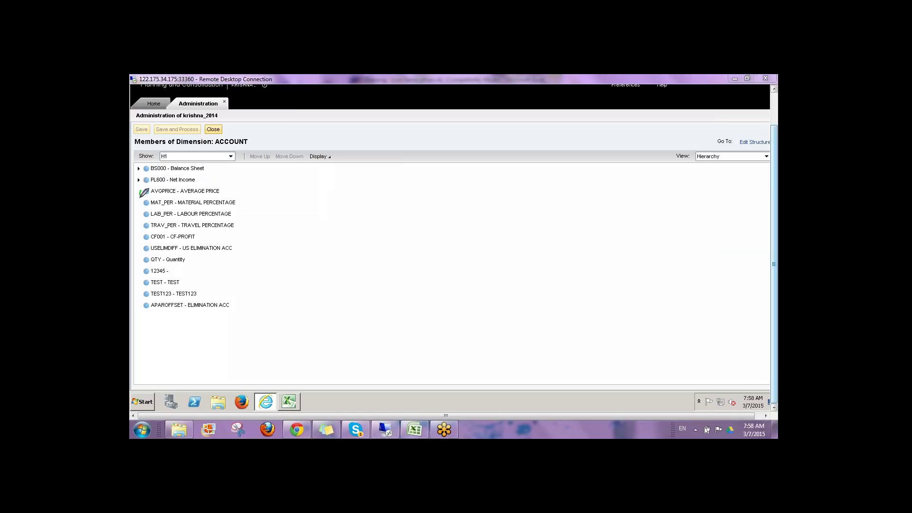
drag(140, 192, 139, 231)
mouse_move(139, 262)
mouse_down()
mouse_move(191, 259)
mouse_move(156, 252)
mouse_move(136, 260)
mouse_up()
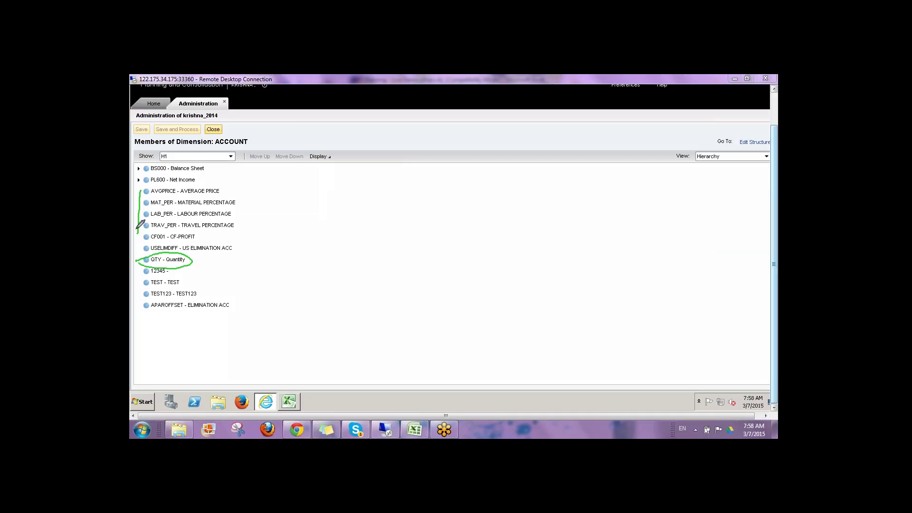
mouse_move(138, 228)
mouse_down()
mouse_move(213, 234)
mouse_move(244, 204)
mouse_move(237, 183)
mouse_move(147, 181)
mouse_move(139, 191)
mouse_up()
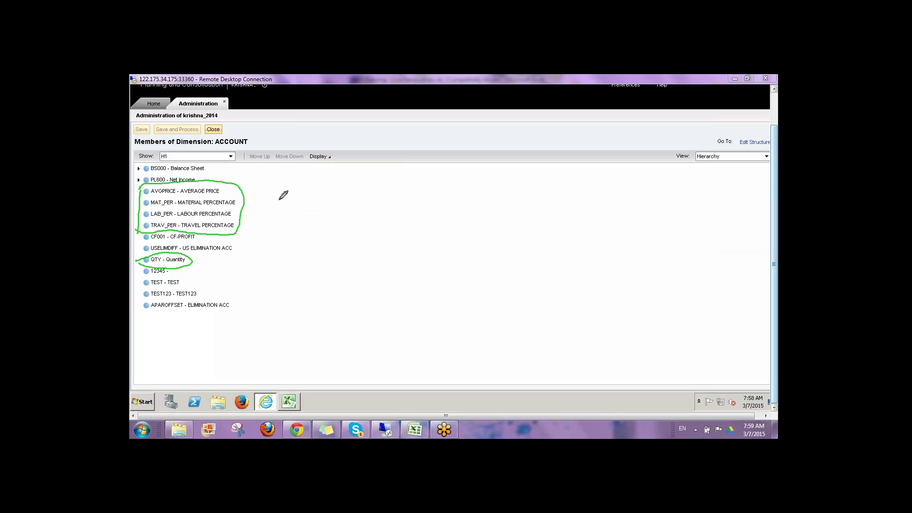
mouse_move(280, 198)
mouse_down()
mouse_move(291, 211)
mouse_move(242, 243)
mouse_up()
drag(306, 216, 363, 223)
mouse_move(426, 192)
mouse_down()
mouse_move(434, 214)
mouse_move(461, 185)
mouse_move(471, 212)
mouse_move(516, 191)
mouse_move(582, 194)
mouse_move(574, 168)
mouse_up()
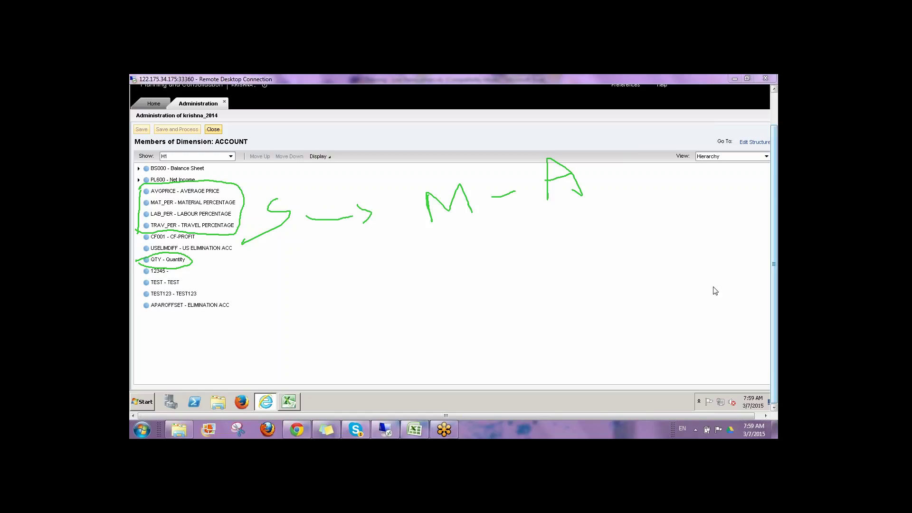
key(Escape)
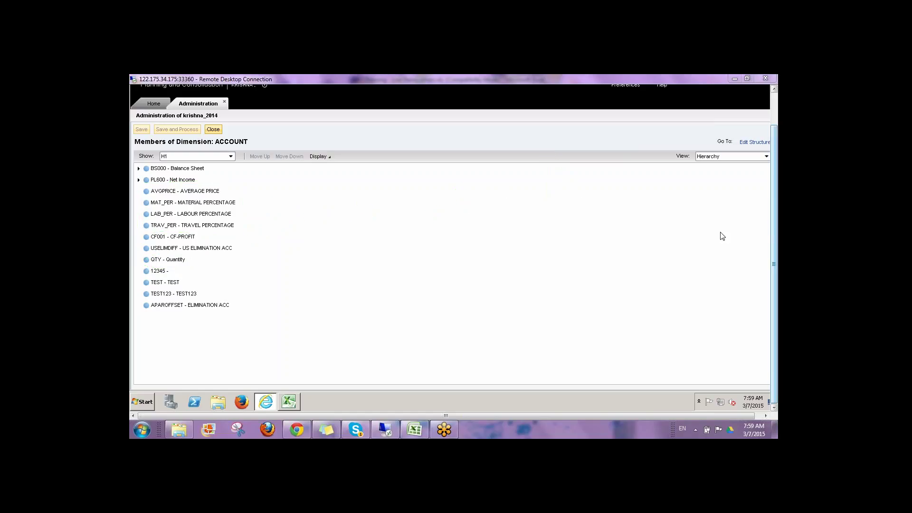
Step: Return to the Home page and list the environment's models, selecting STANDARAD_COST
click(145, 102)
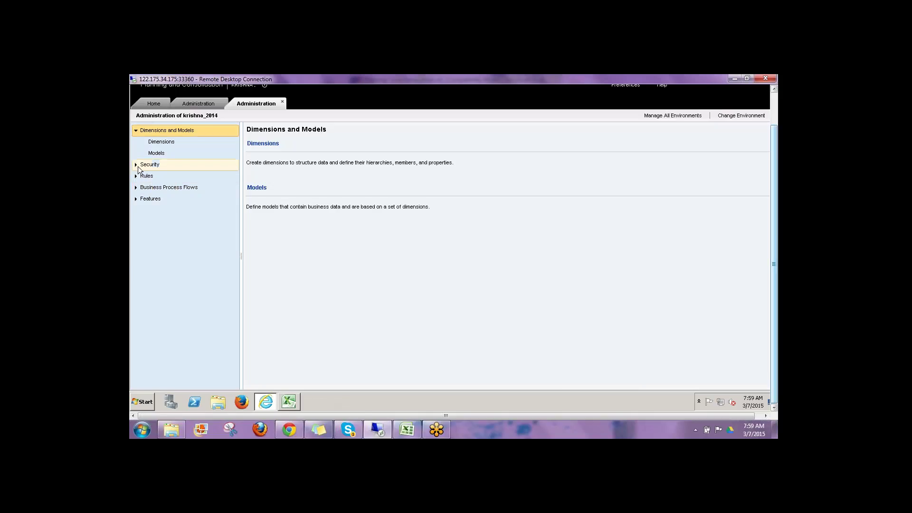
click(157, 154)
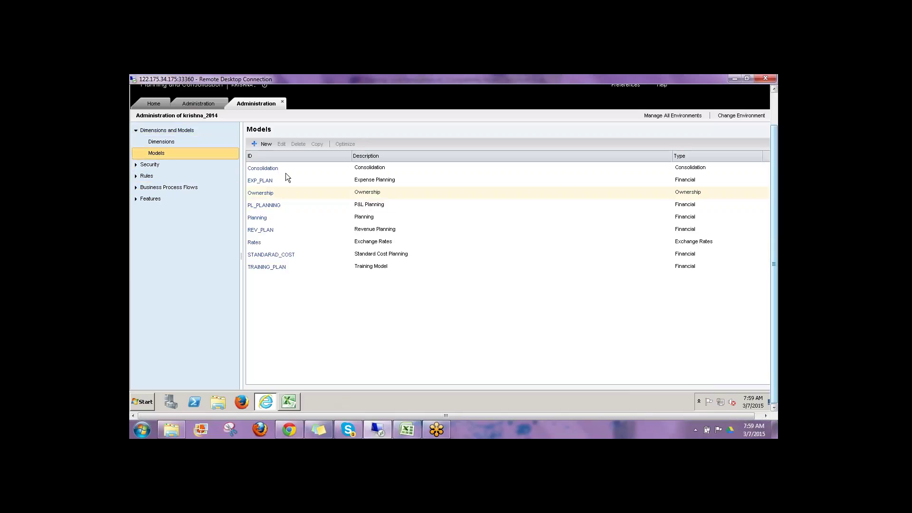
click(305, 255)
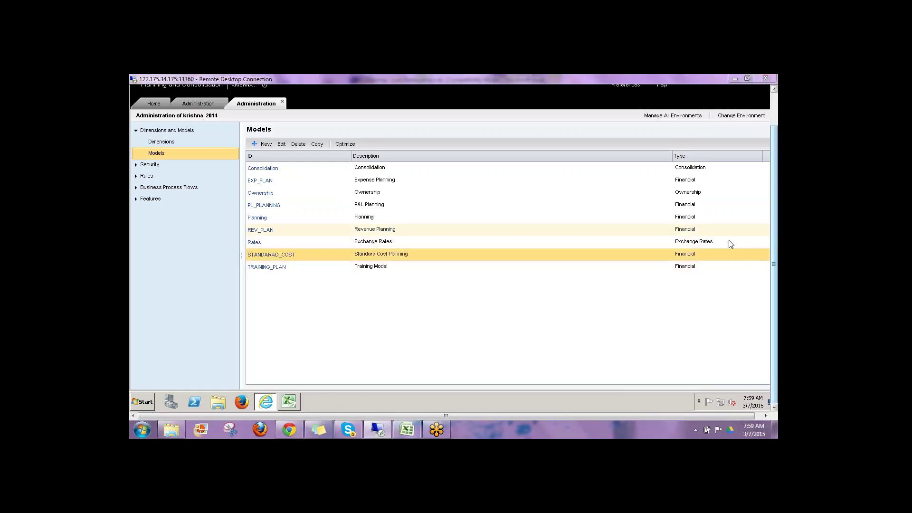
Step: Annotate the models table to mark REV_PLAN and EXP_PLAN, then clear the annotations
drag(306, 255, 305, 261)
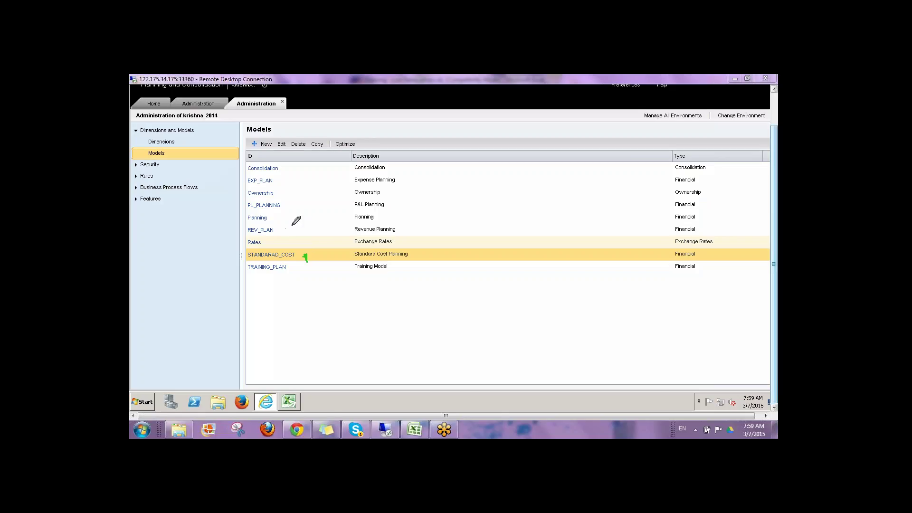
drag(291, 227, 304, 230)
drag(286, 177, 295, 212)
drag(307, 167, 314, 267)
mouse_move(413, 306)
mouse_down()
mouse_move(416, 332)
mouse_move(431, 299)
mouse_move(432, 321)
mouse_up()
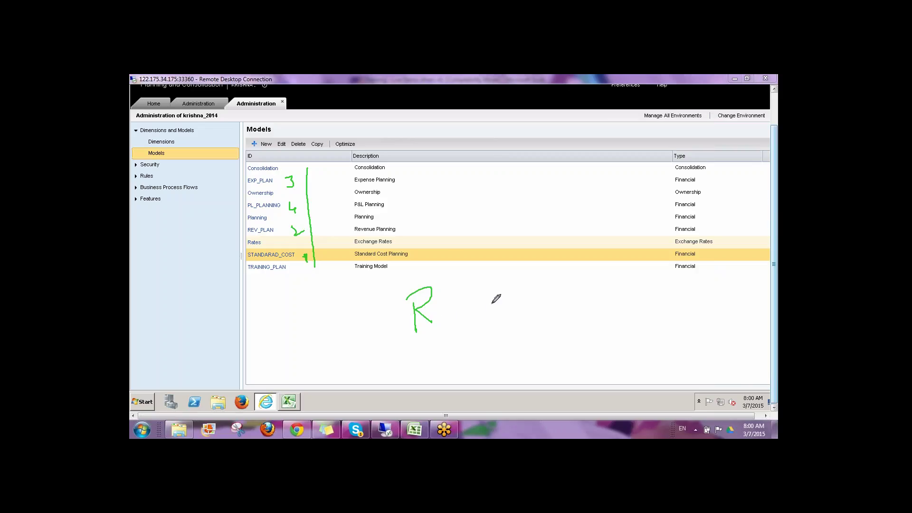
mouse_move(460, 307)
mouse_down()
mouse_move(501, 298)
mouse_move(525, 315)
mouse_move(538, 275)
mouse_move(548, 311)
mouse_move(547, 293)
mouse_move(508, 290)
mouse_move(566, 254)
mouse_move(528, 261)
mouse_move(570, 191)
mouse_up()
drag(550, 265, 615, 264)
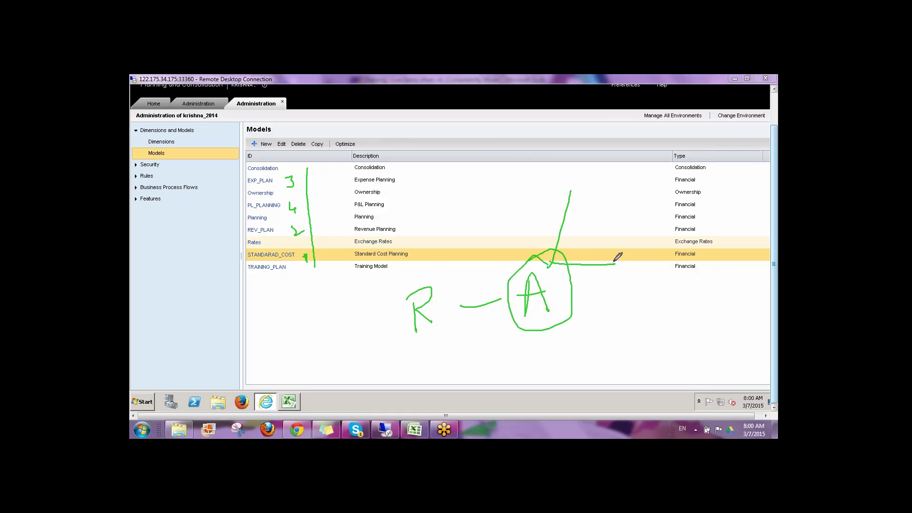
drag(596, 168, 579, 203)
key(Escape)
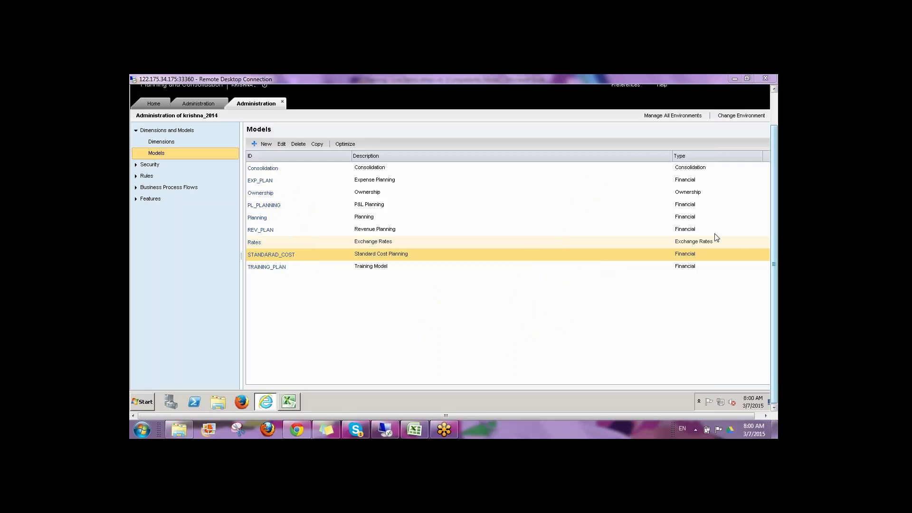
Step: Open the STANDARAD_COST model's DEFAULT.LGF logic script, then switch back to the Excel diagram
click(138, 176)
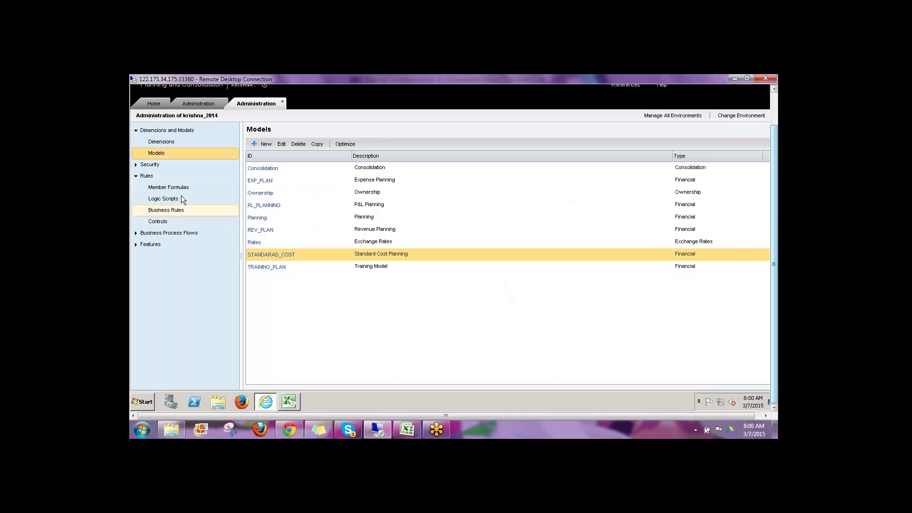
click(183, 198)
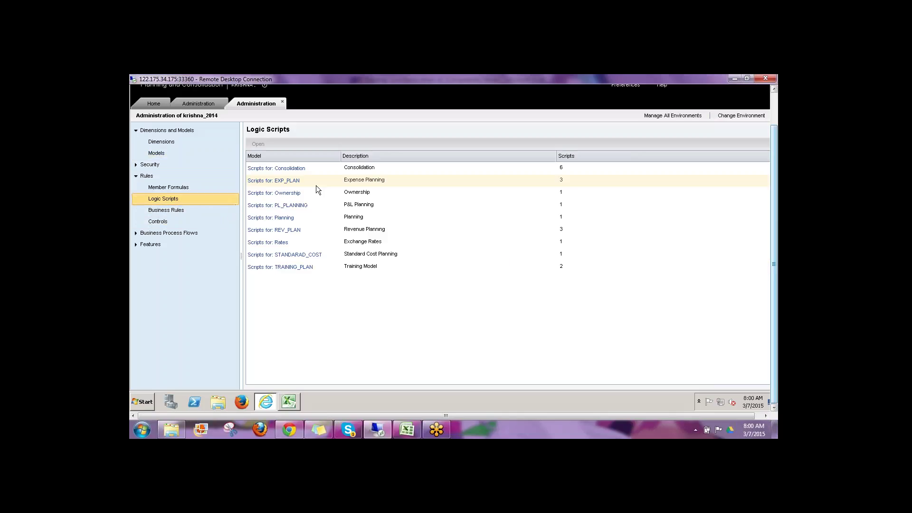
click(285, 254)
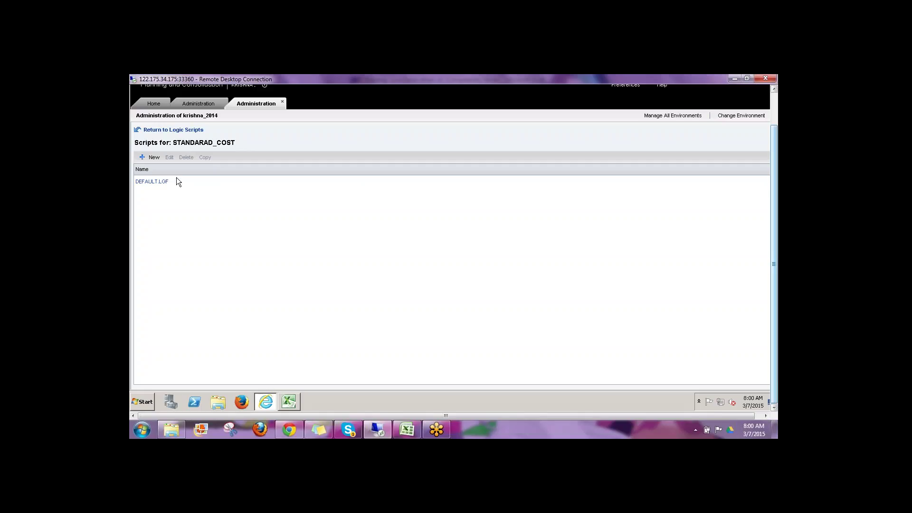
click(154, 183)
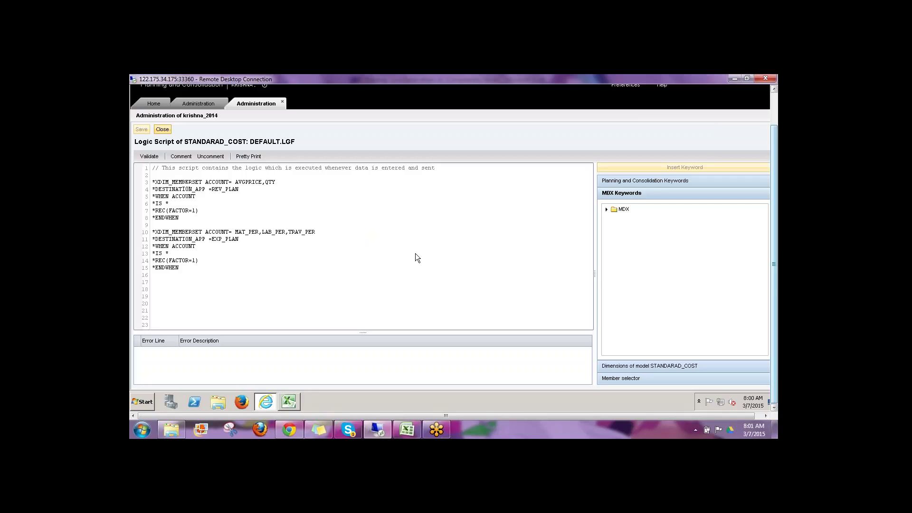
click(408, 430)
click(367, 216)
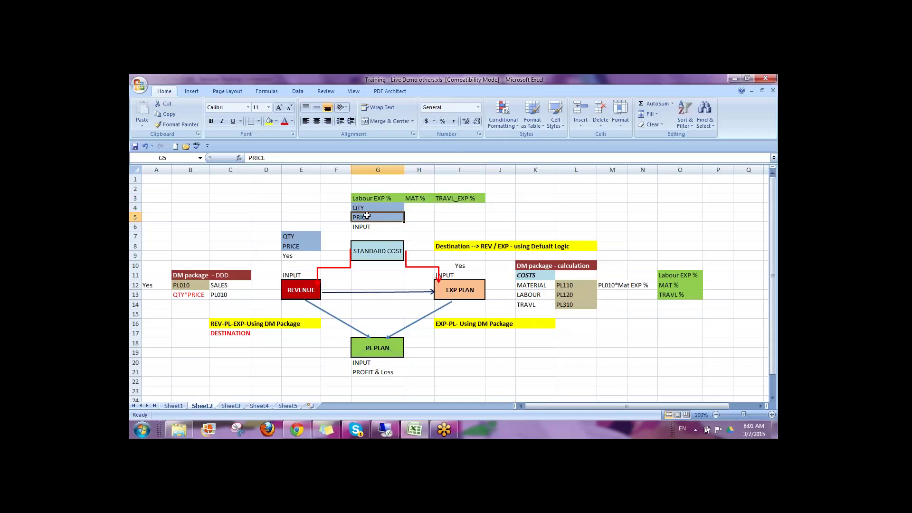
Step: Point out the QTY/PRICE block G3:I5, the Destination note, the REVENUE box and the DM package note
drag(366, 217, 468, 198)
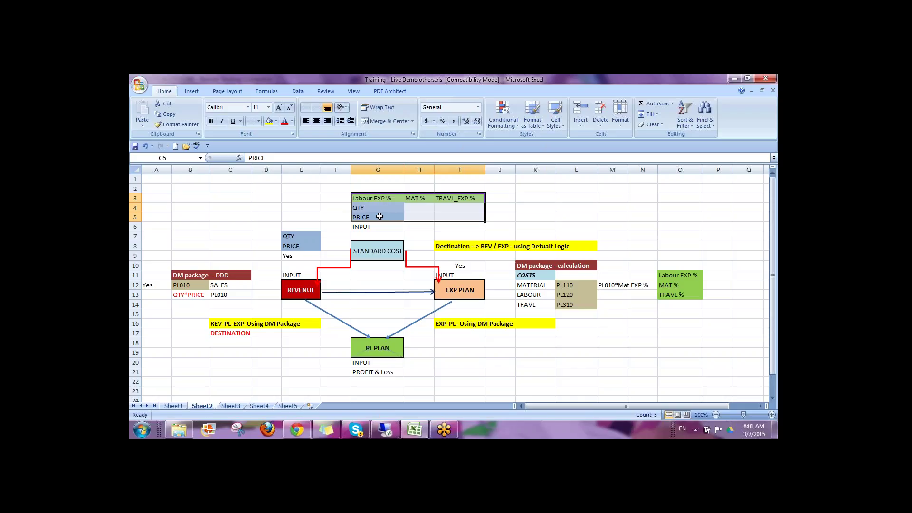
click(463, 246)
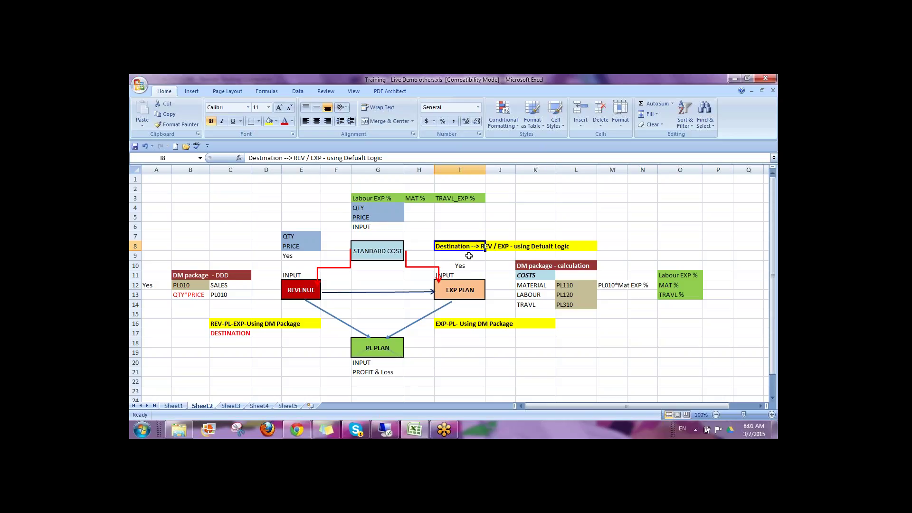
click(468, 256)
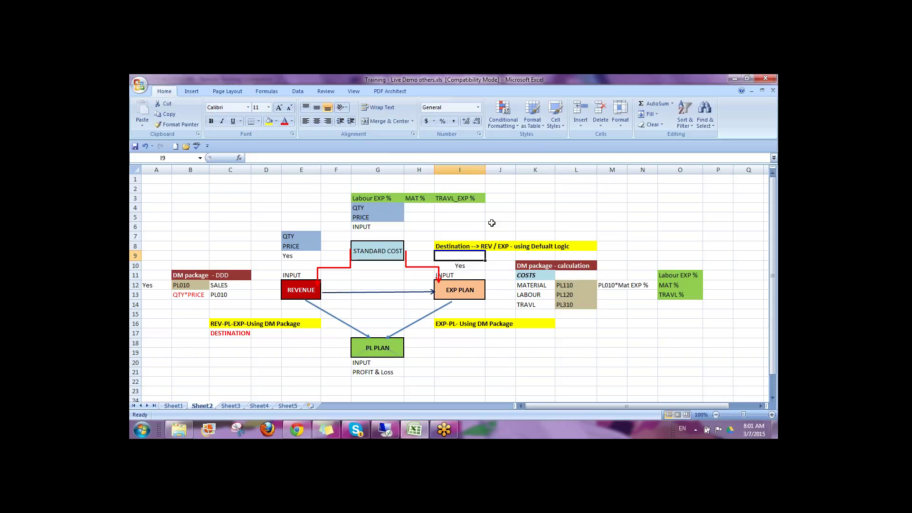
click(278, 324)
click(300, 290)
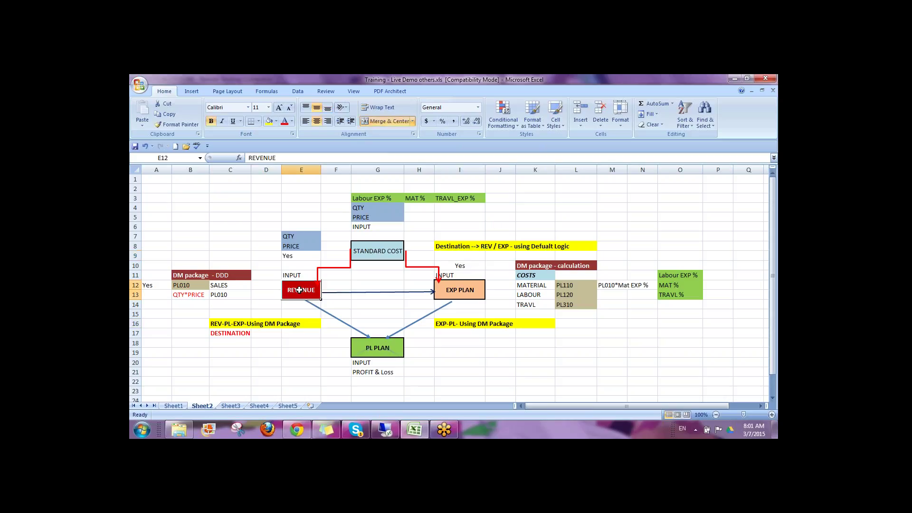
click(220, 325)
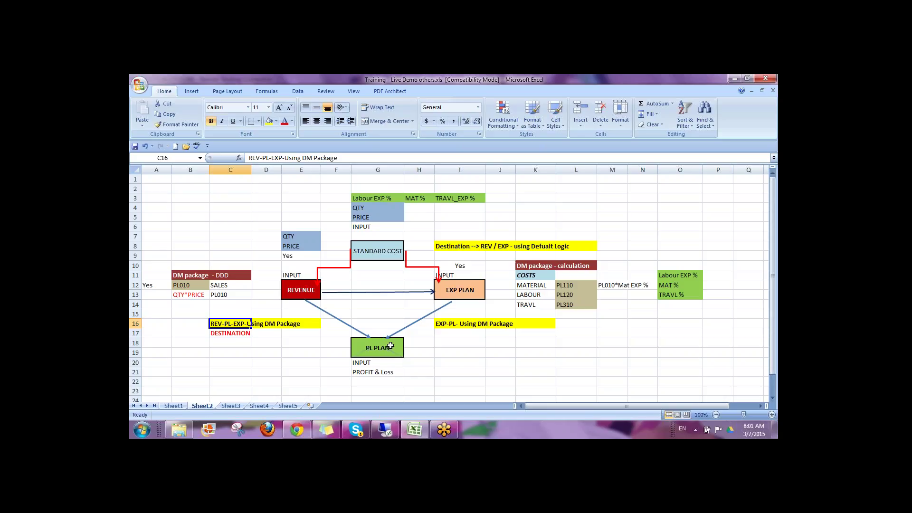
click(267, 362)
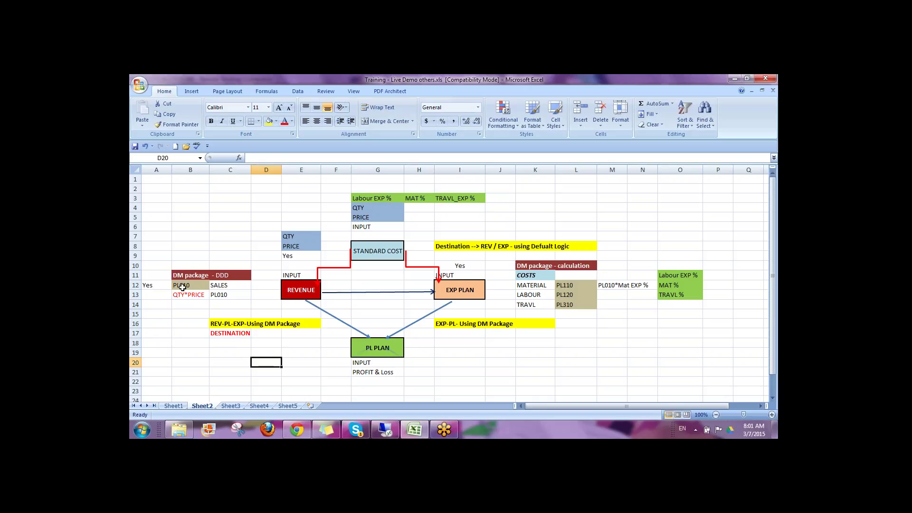
Step: Mark the PL010 DM package block B12:C13, revisit the notes, and return to the logic script
drag(182, 287, 231, 297)
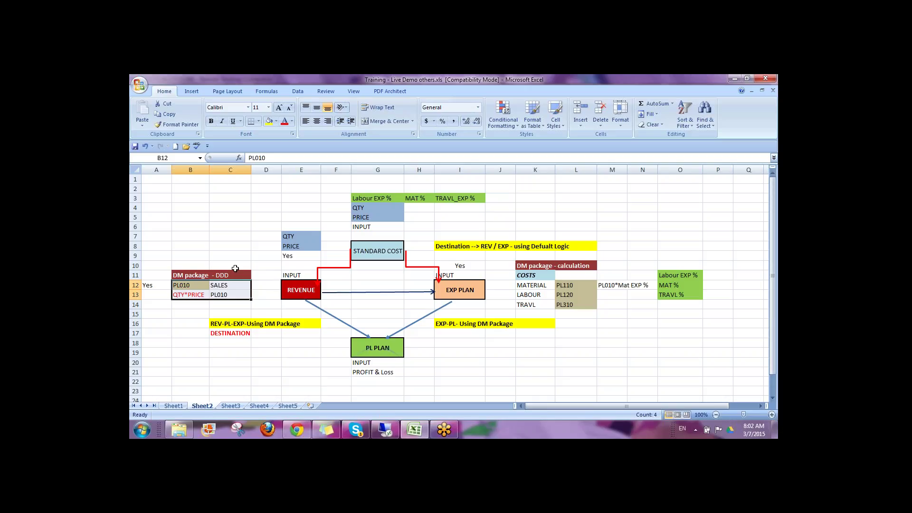
click(473, 245)
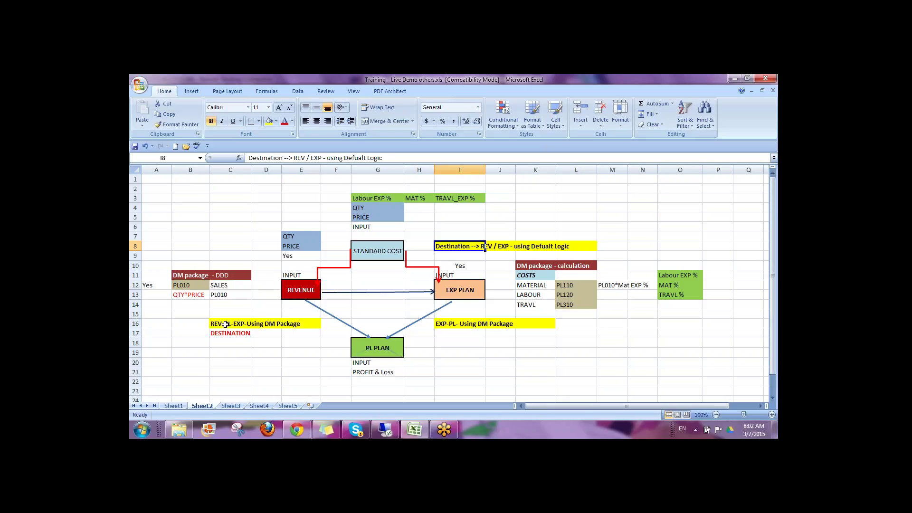
click(223, 324)
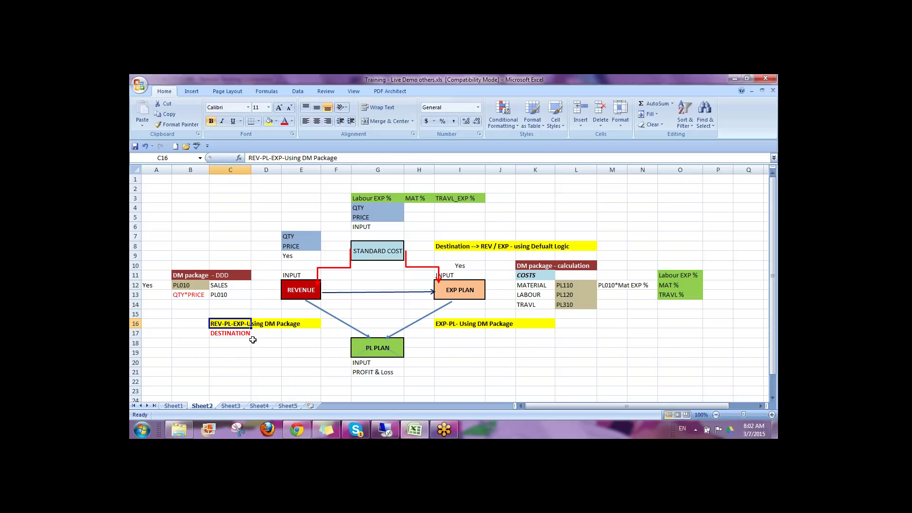
click(385, 430)
click(300, 212)
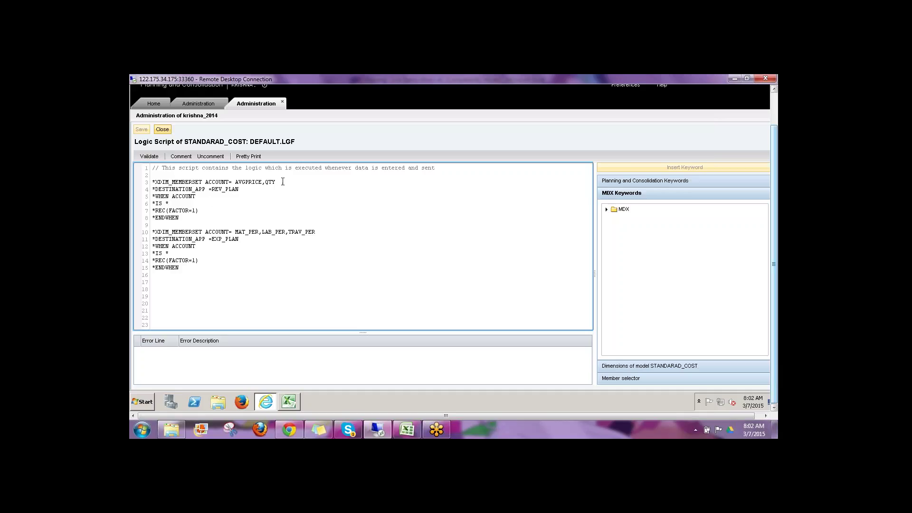
Step: Highlight the AVGPRICE,QTY member set sent to REV_PLAN and the MAT_PER, LAB_PER, TRAV_PER members sent to EXP_PLAN
drag(280, 182, 151, 176)
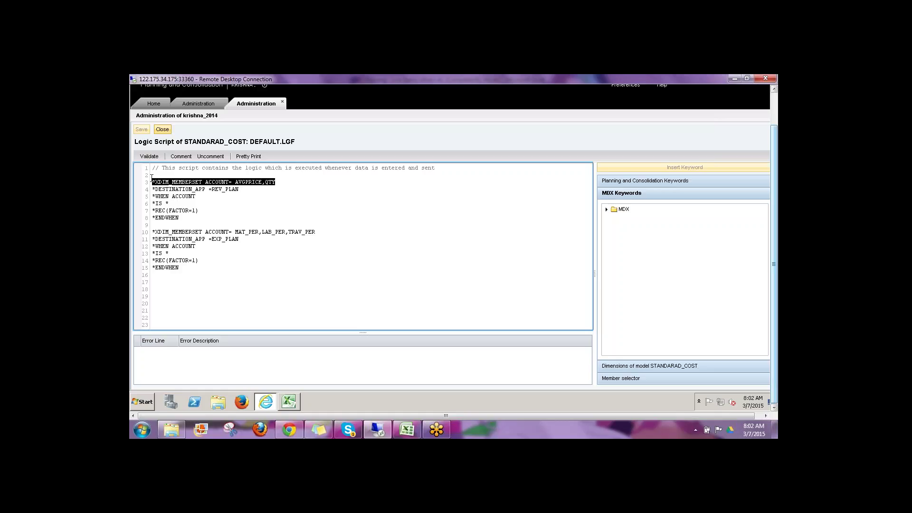
click(252, 182)
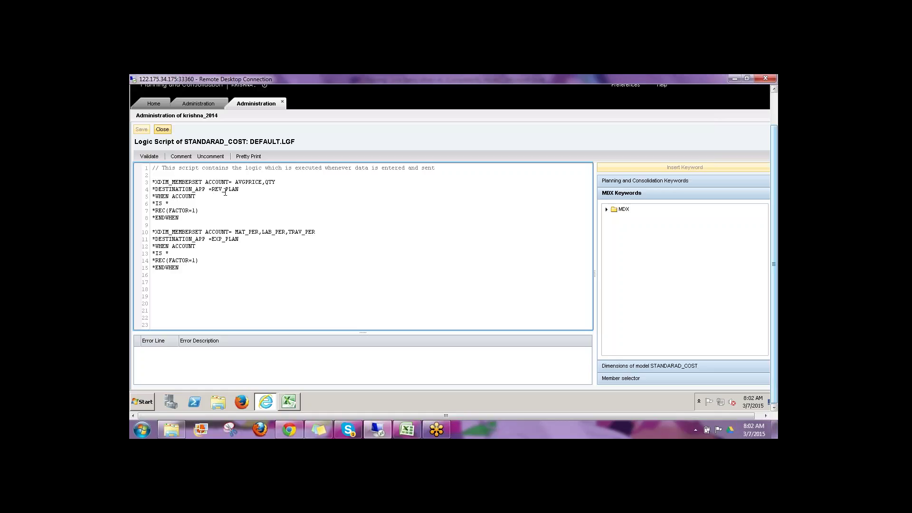
drag(211, 189, 236, 189)
drag(235, 233, 308, 232)
drag(212, 239, 245, 240)
click(274, 224)
click(288, 265)
Step: Re-highlight the expense members, REV_PLAN destination and AVGPRICE,QTY member set, then go back Home
drag(316, 233, 235, 234)
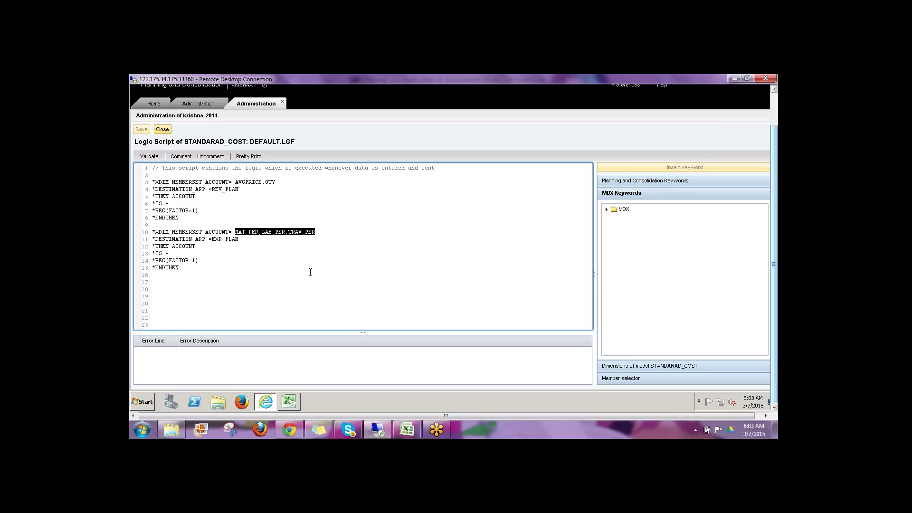
click(237, 188)
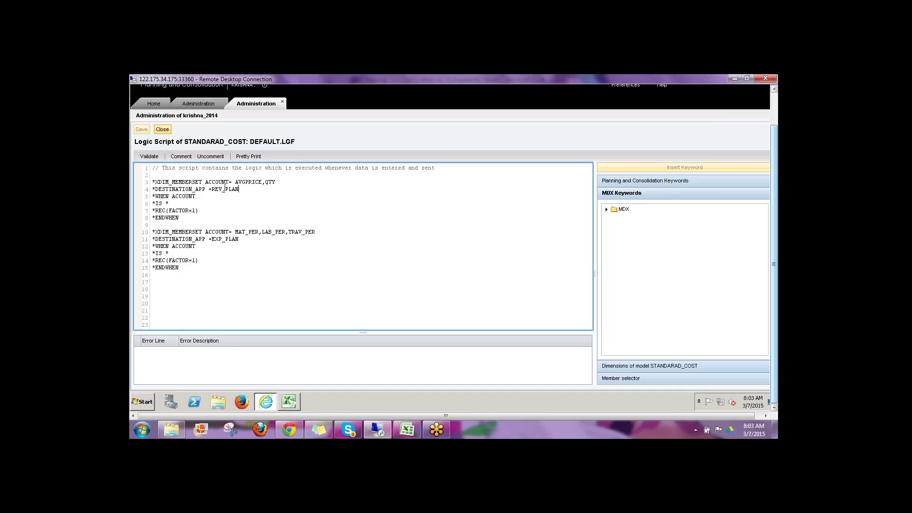
drag(215, 189, 244, 192)
click(184, 210)
drag(235, 182, 277, 184)
click(174, 214)
drag(276, 180, 158, 181)
click(156, 101)
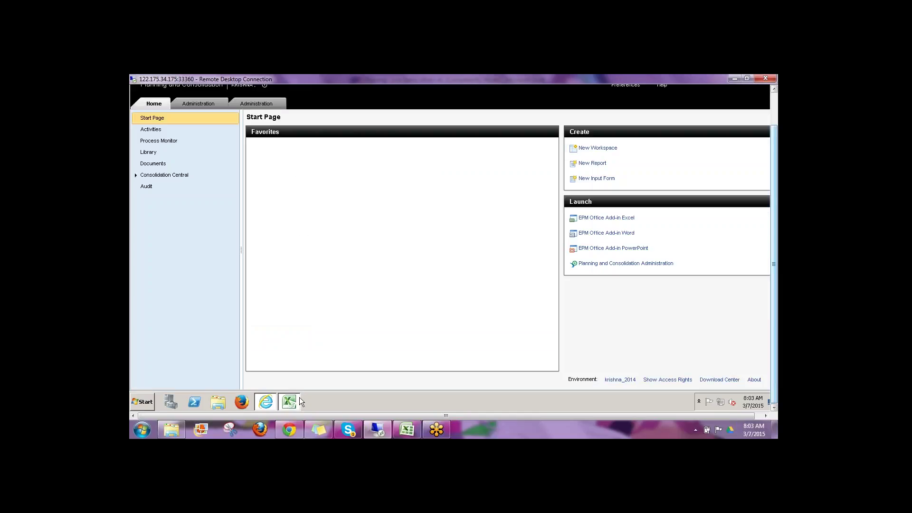
Step: Close the COI-PURCHASE-METHOD workbook without saving its changes
click(298, 402)
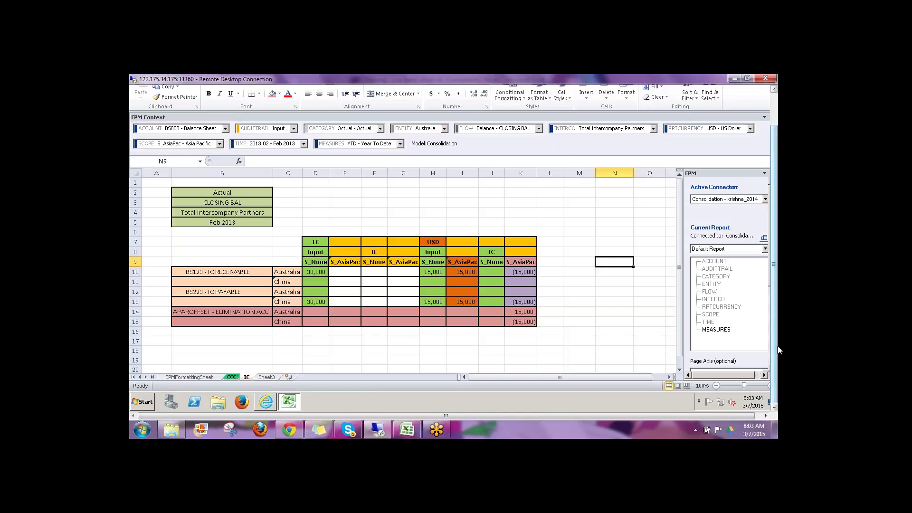
drag(775, 350, 776, 313)
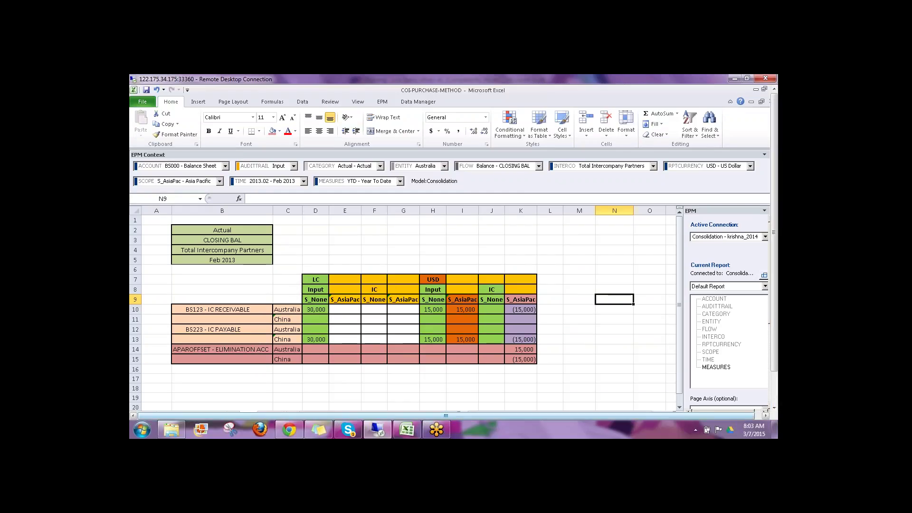
click(764, 88)
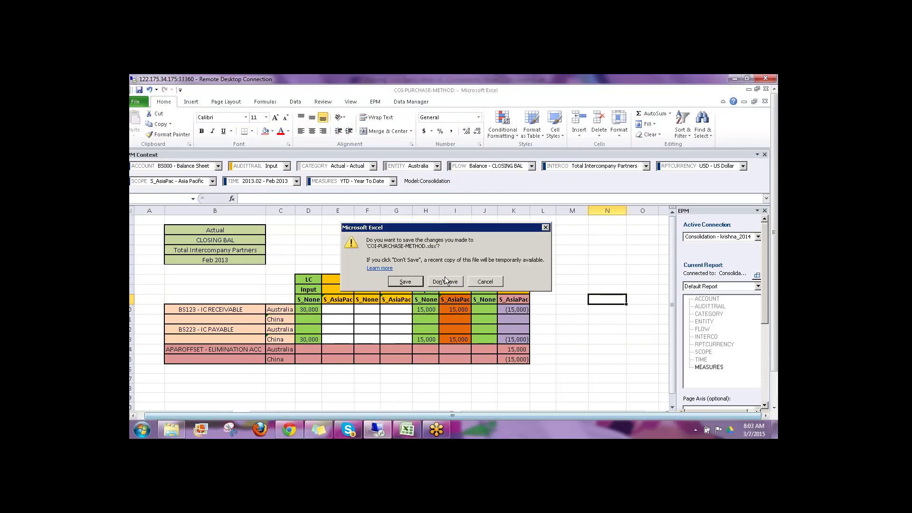
click(445, 281)
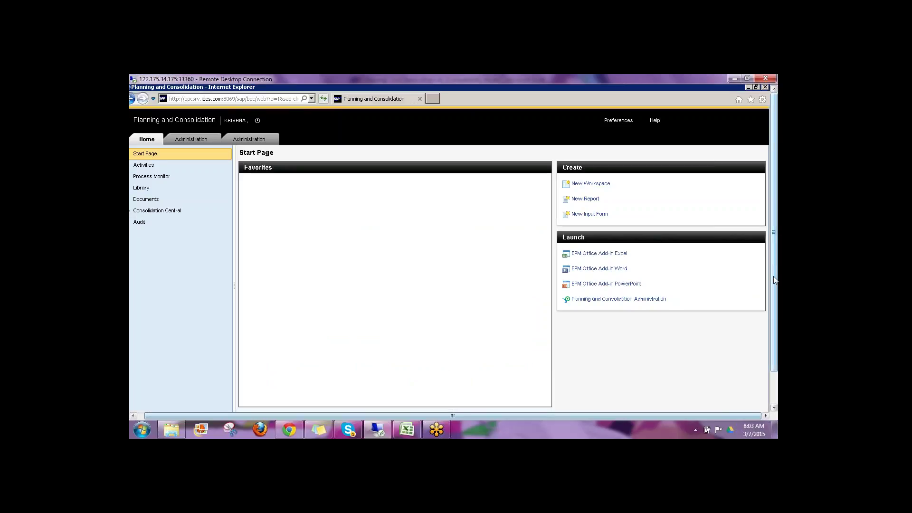
Step: Launch Microsoft Excel 2010 from the Start menu
drag(773, 271, 773, 302)
key(super)
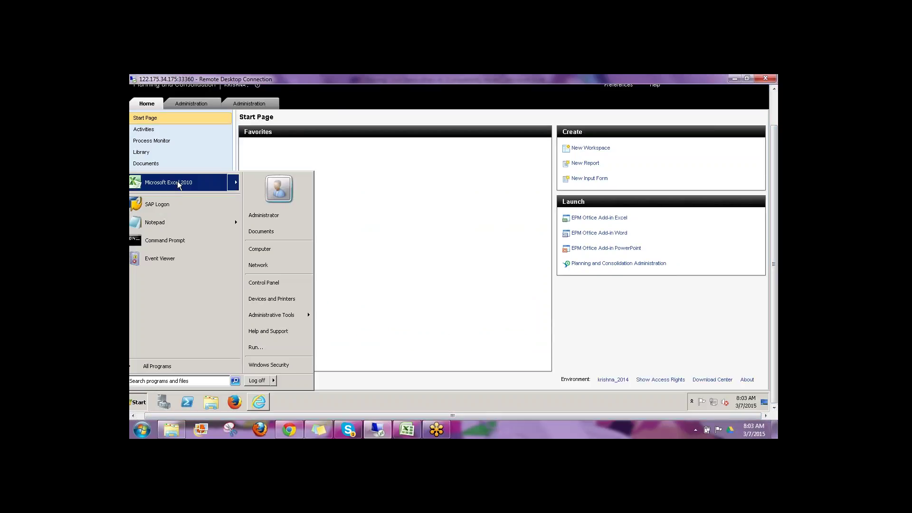
click(178, 184)
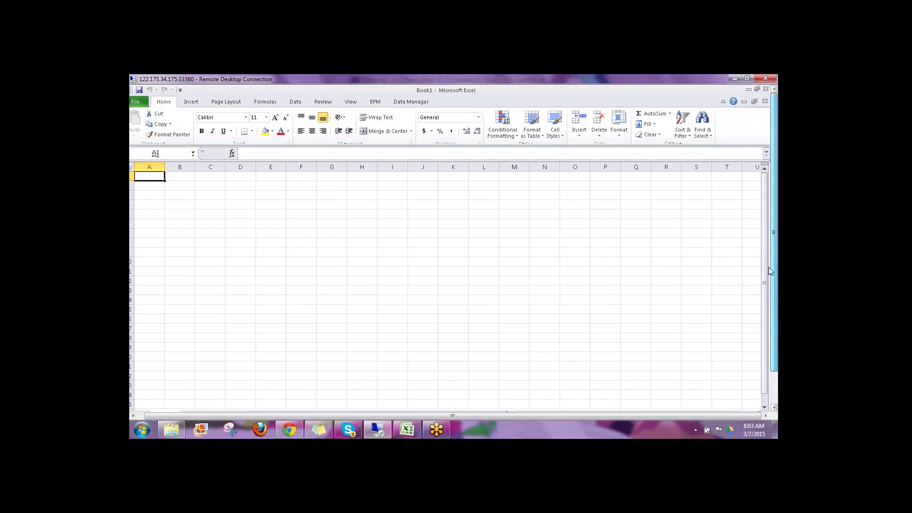
Step: Log on to EPM using the STANDARAD_COST connection from Connection Manager and the user's credentials
click(140, 131)
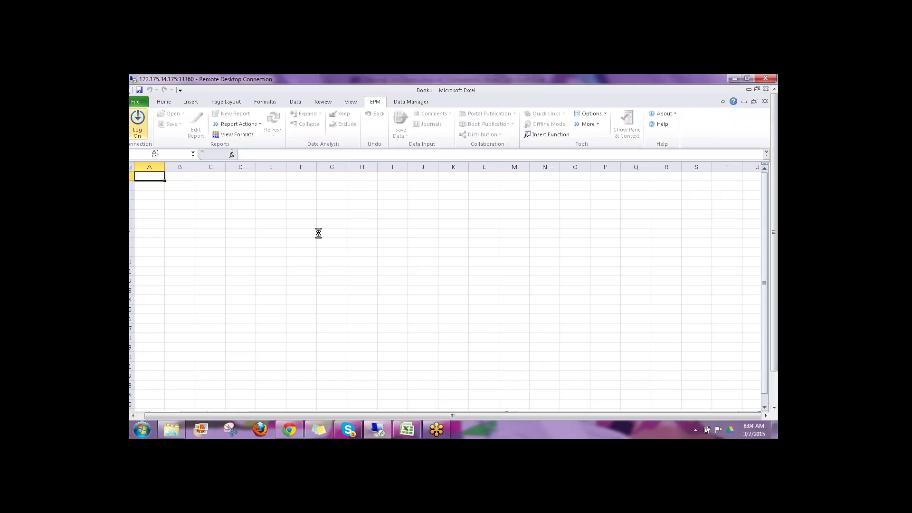
click(539, 257)
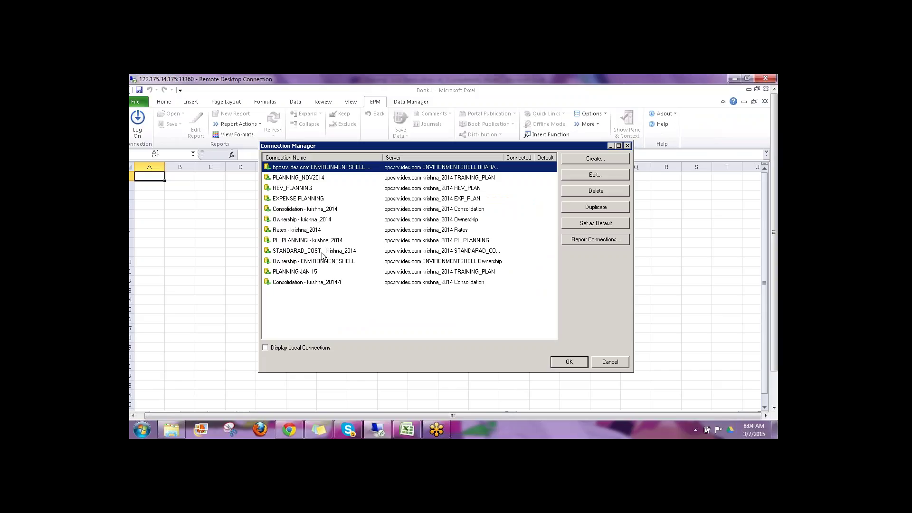
click(317, 261)
click(317, 252)
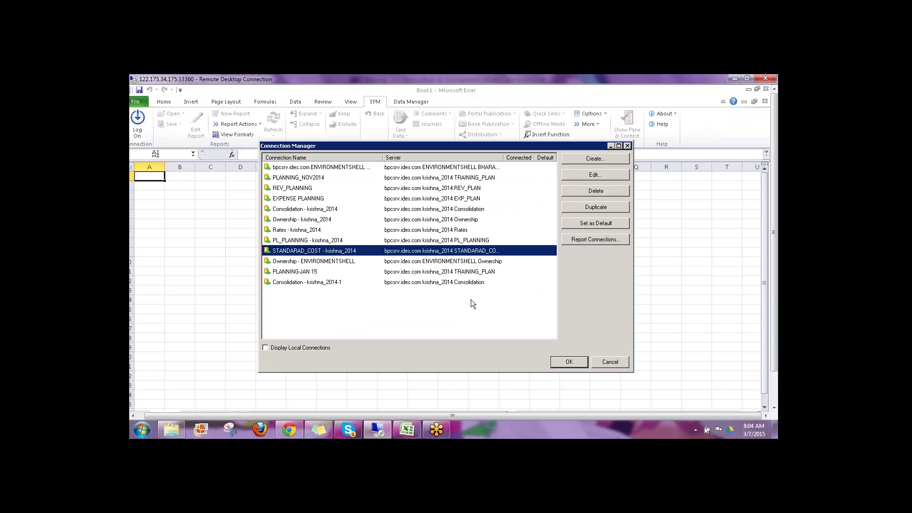
click(569, 362)
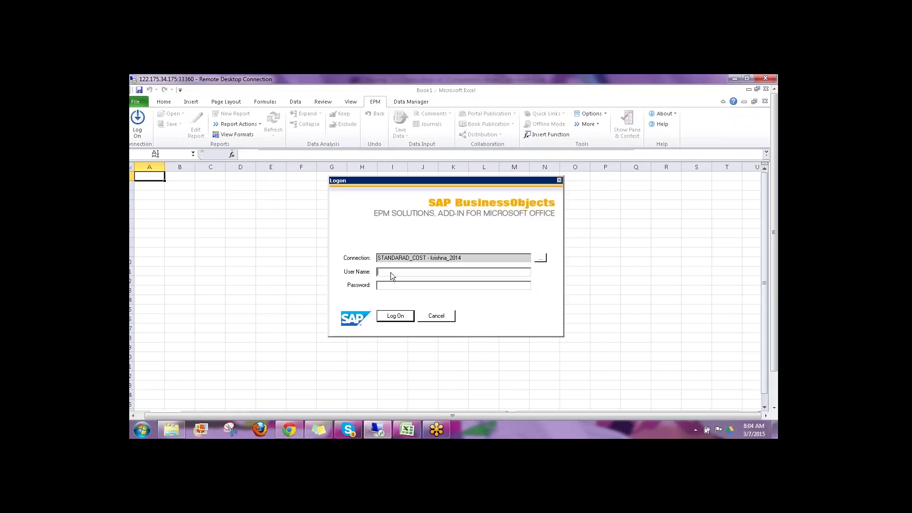
key(Return)
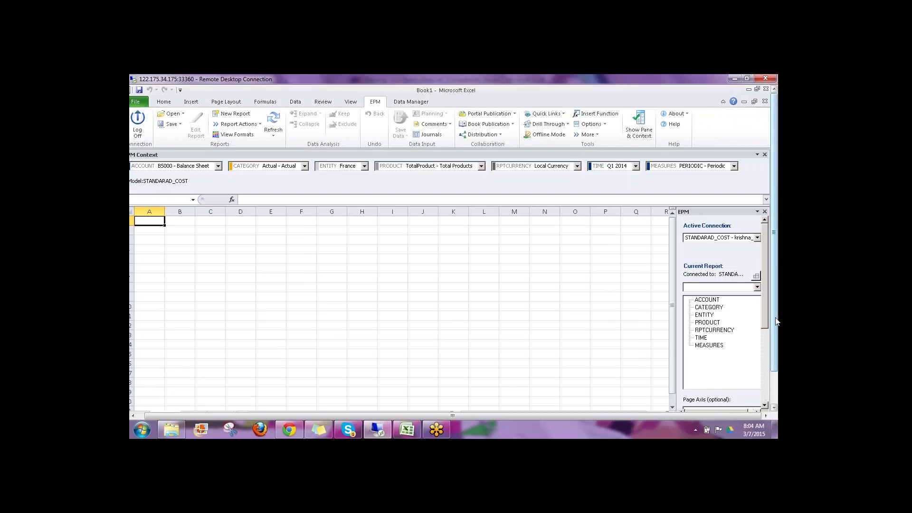
Step: Open INPUT SCHEDULES > STD_COST-DATA.xlsx from the server and refresh it to load France's Q1 2014 values
scroll(773, 317, down, 2)
scroll(772, 326, up, 2)
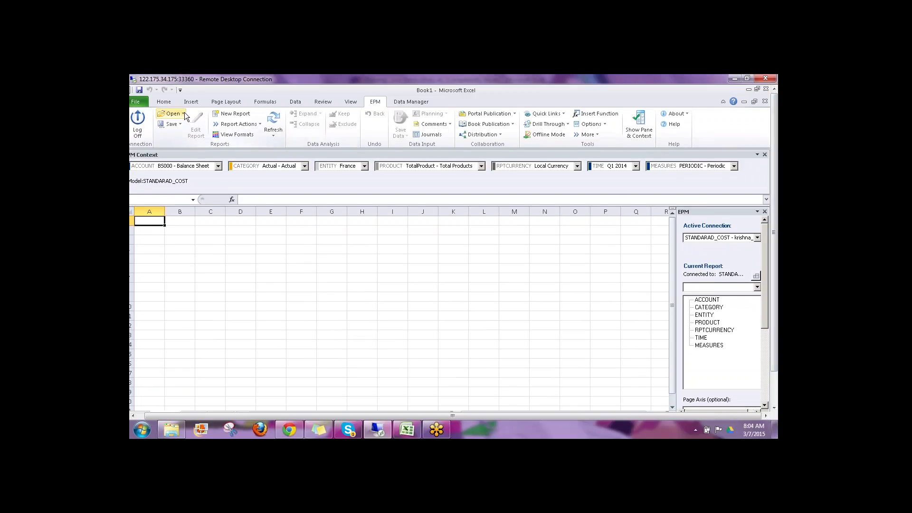
click(172, 113)
click(217, 170)
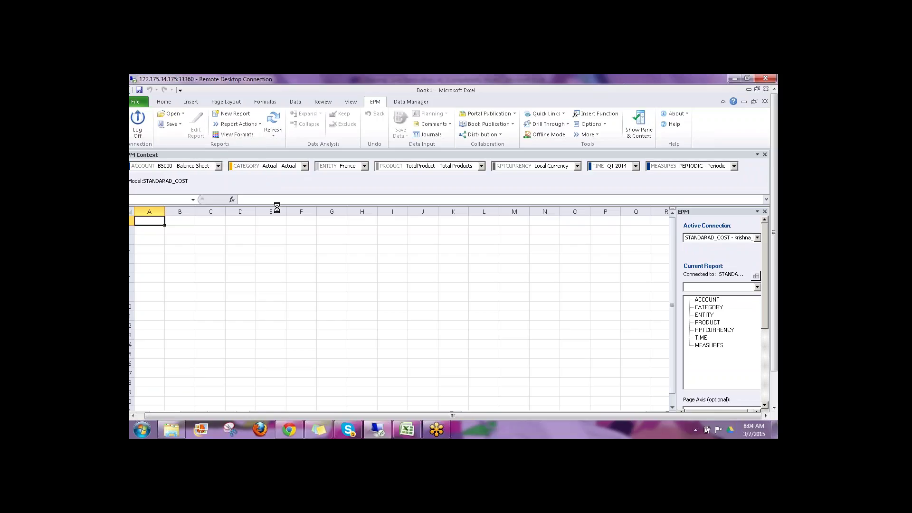
click(270, 199)
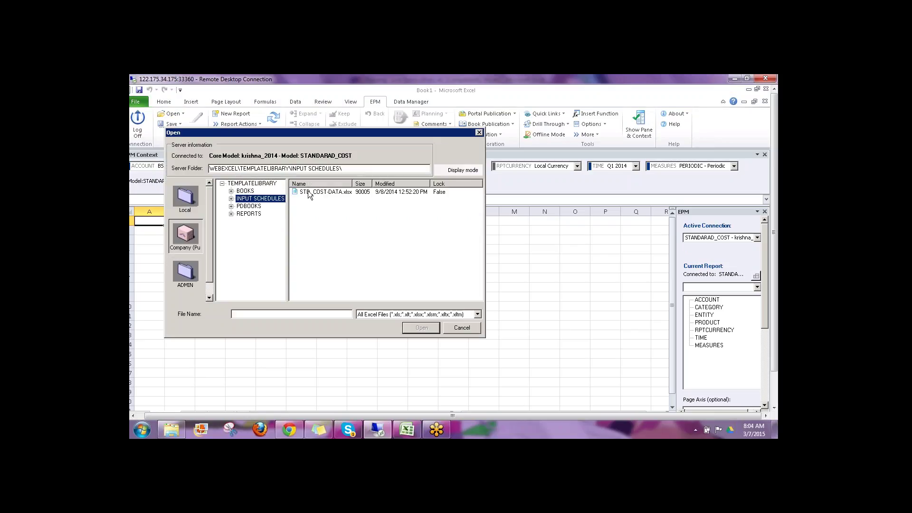
click(309, 192)
click(421, 328)
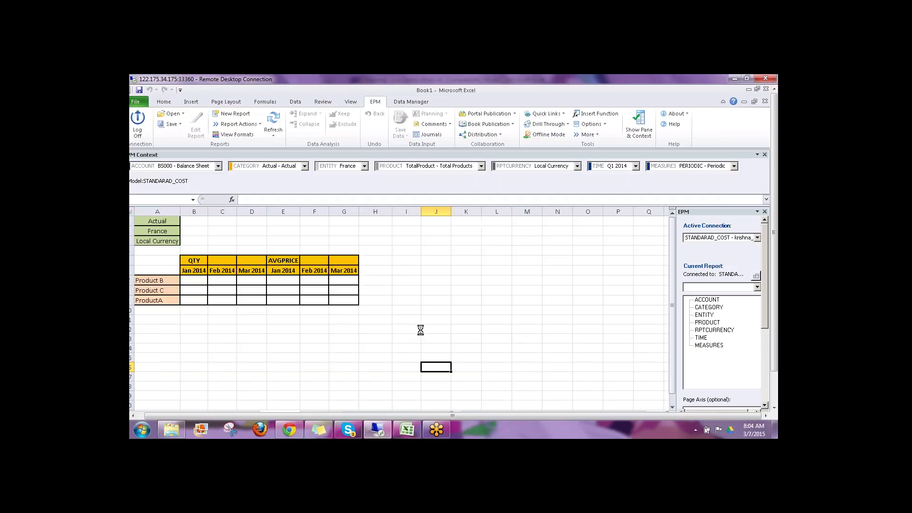
click(275, 121)
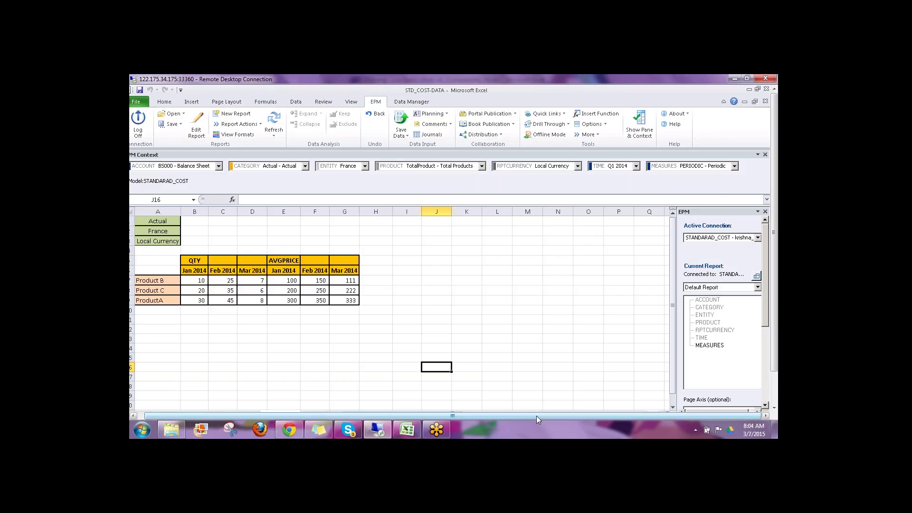
Step: Change the EPM context entity from France to Canada under North America
click(371, 166)
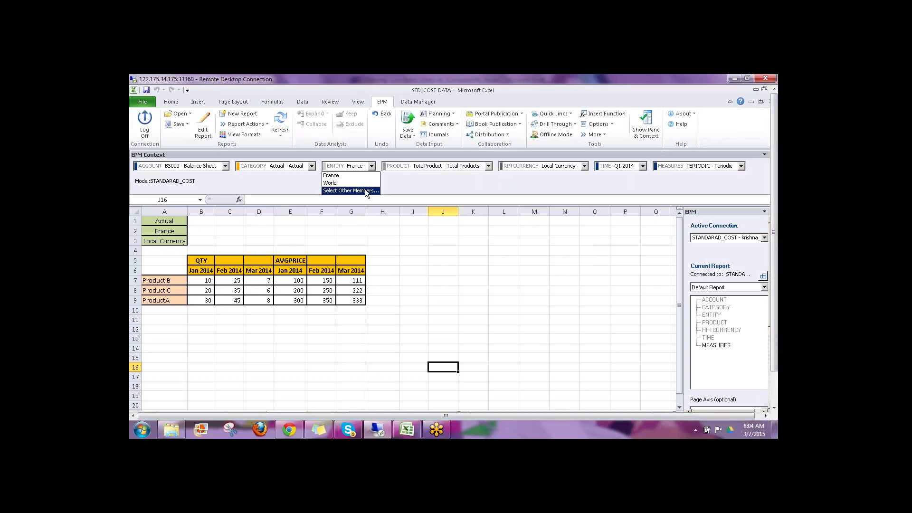
click(365, 189)
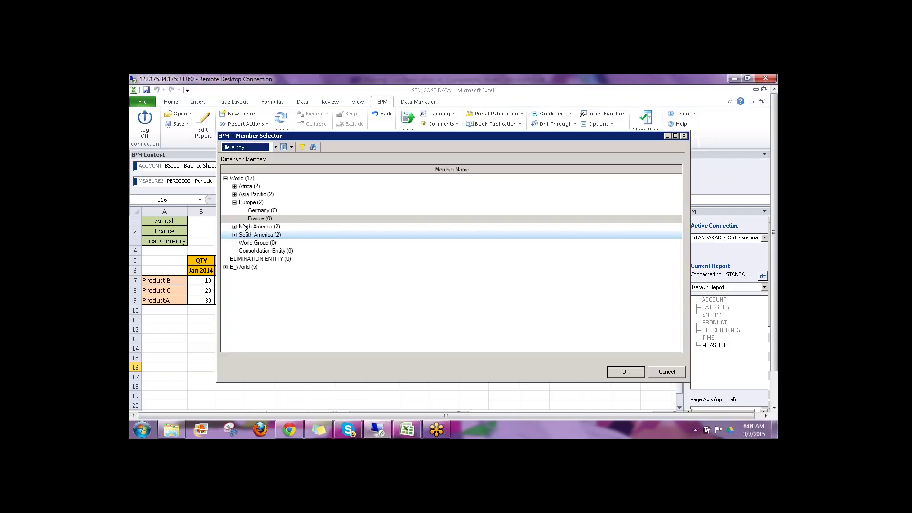
click(235, 227)
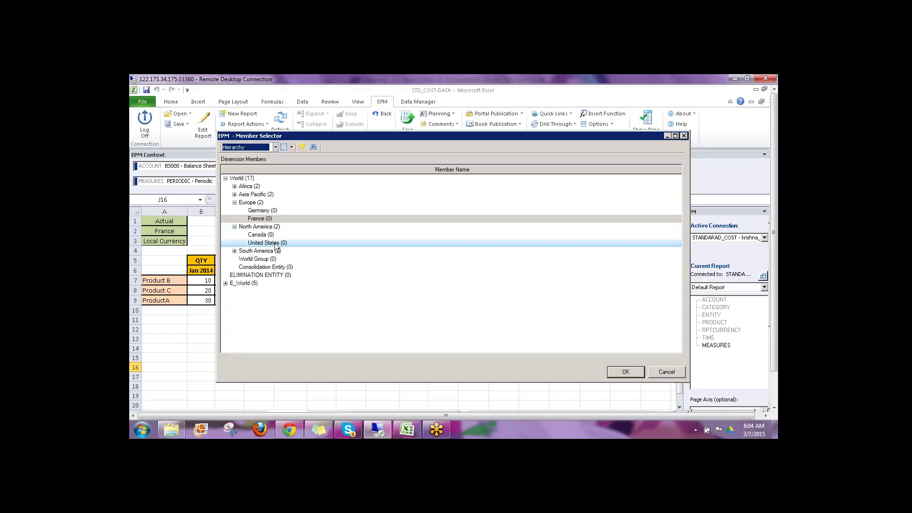
click(264, 235)
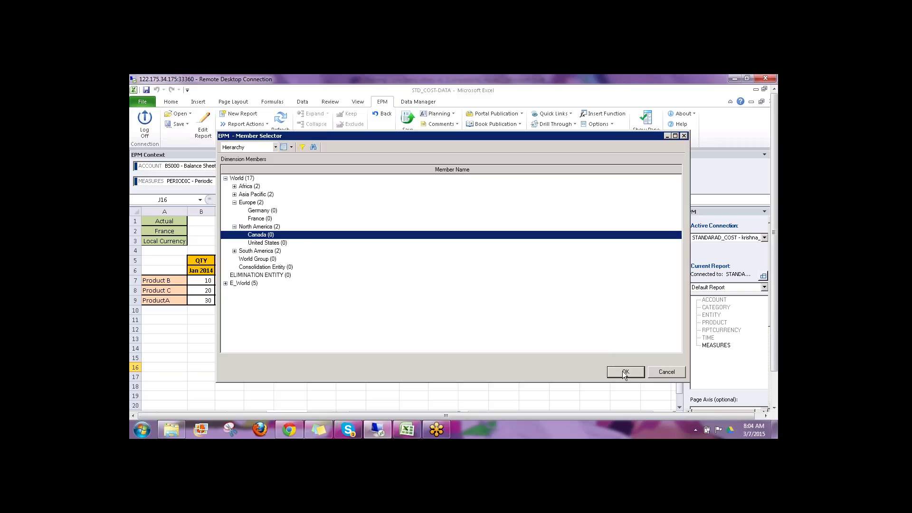
click(624, 373)
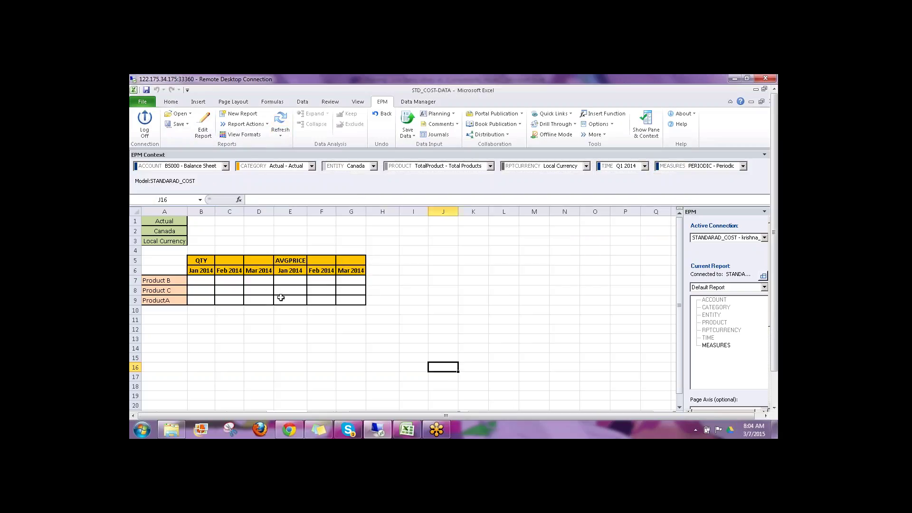
Step: Widen the EPM pane, minimize STD_COST-DATA, and switch the active connection to REV_PLANNING and refresh
click(193, 280)
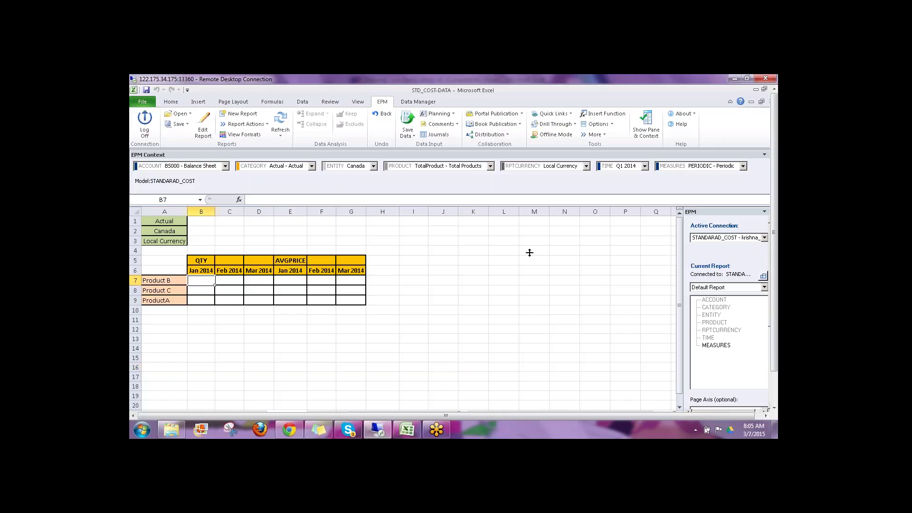
scroll(778, 268, down, 2)
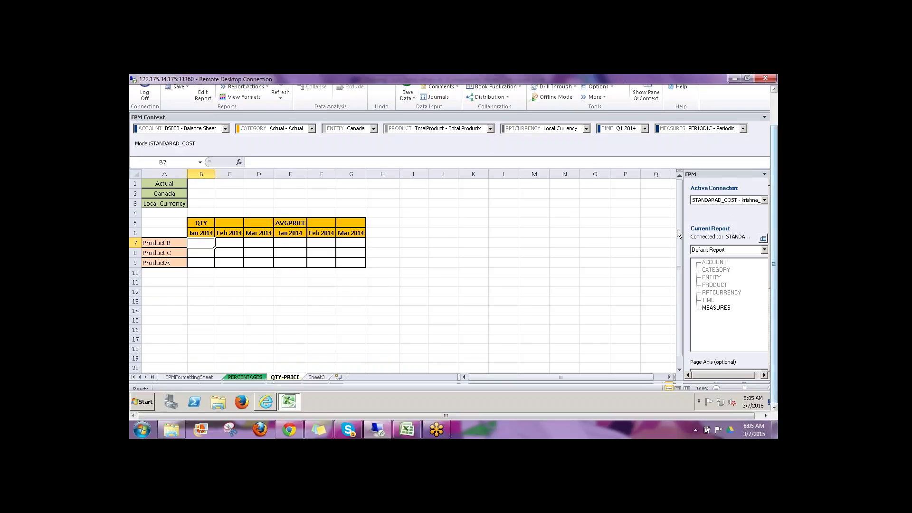
drag(682, 232, 657, 240)
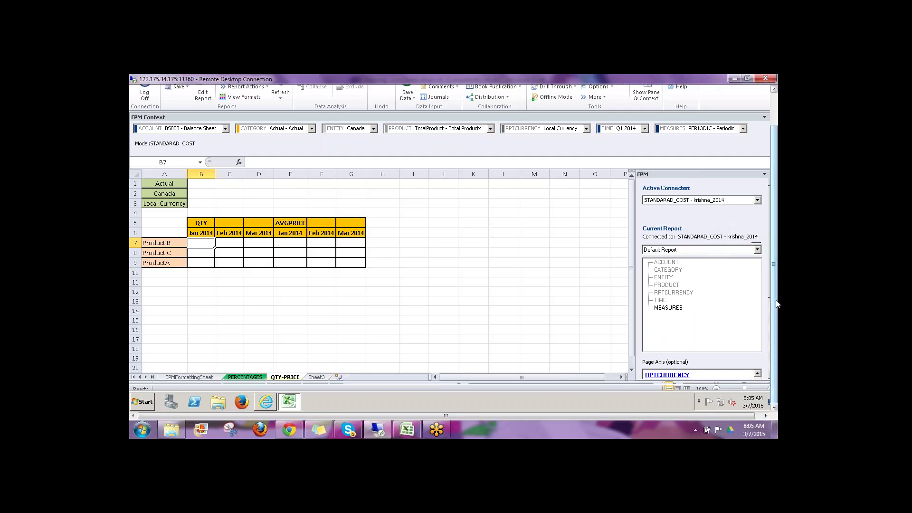
scroll(775, 302, up, 4)
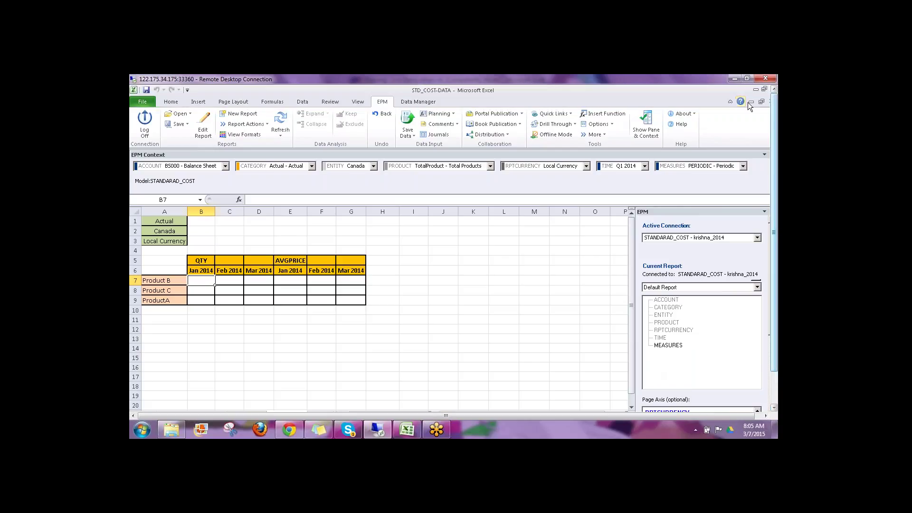
click(750, 103)
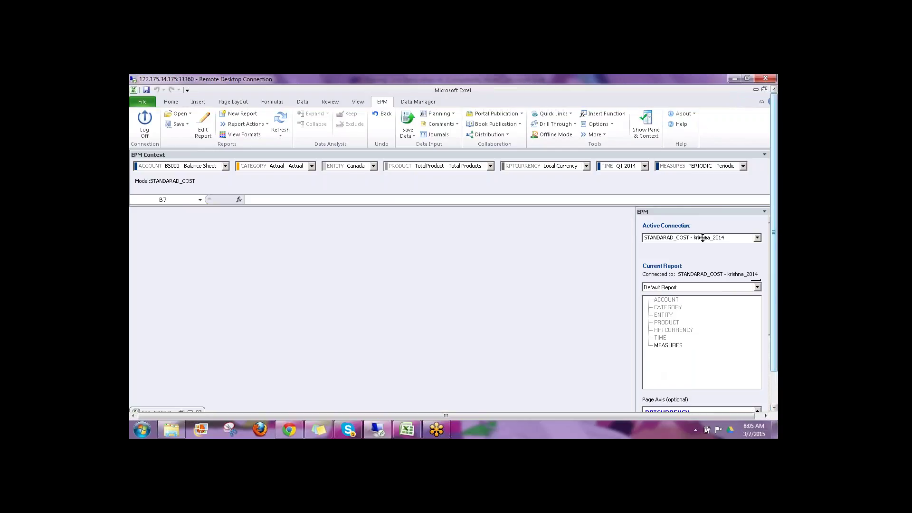
click(683, 241)
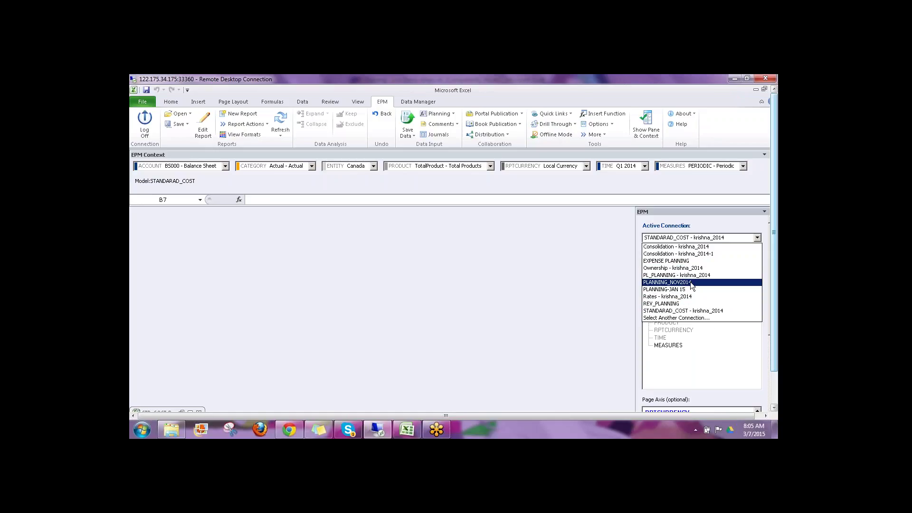
click(677, 304)
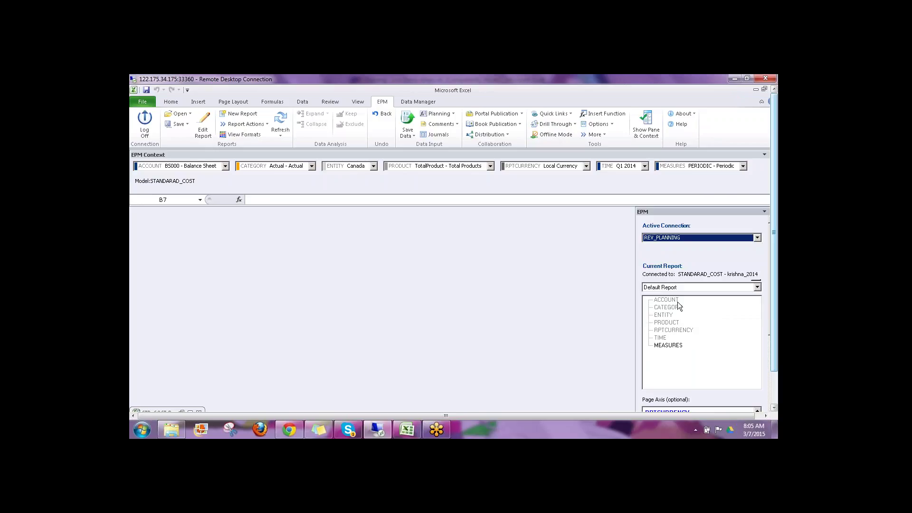
click(282, 123)
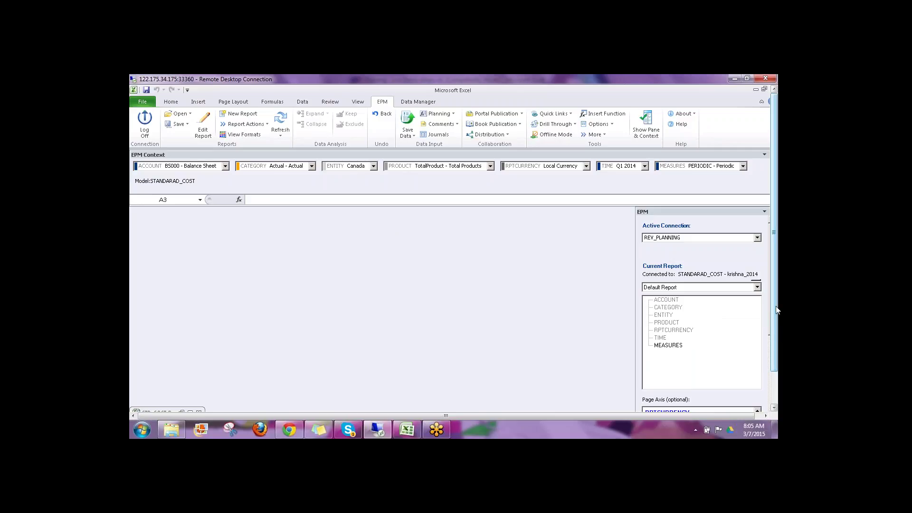
Step: Briefly restore the STD_COST-DATA workbook, then minimize it again
drag(774, 309, 774, 347)
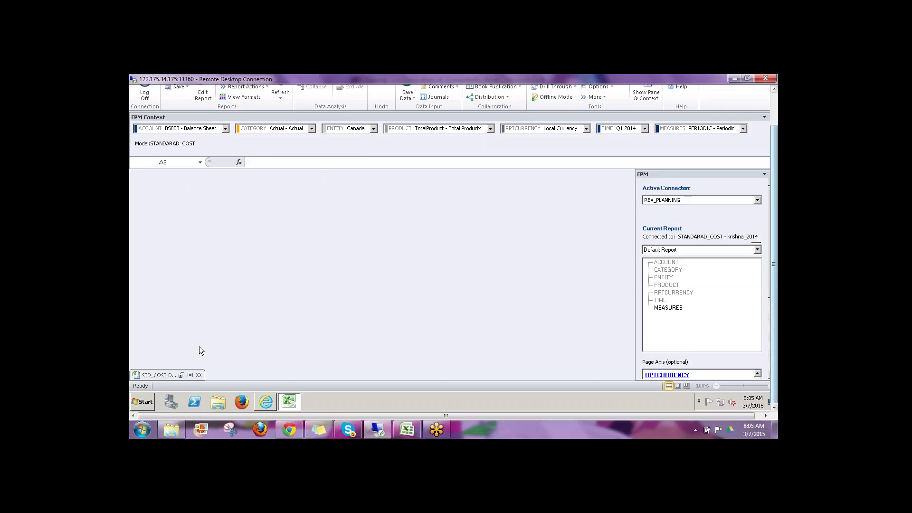
click(190, 375)
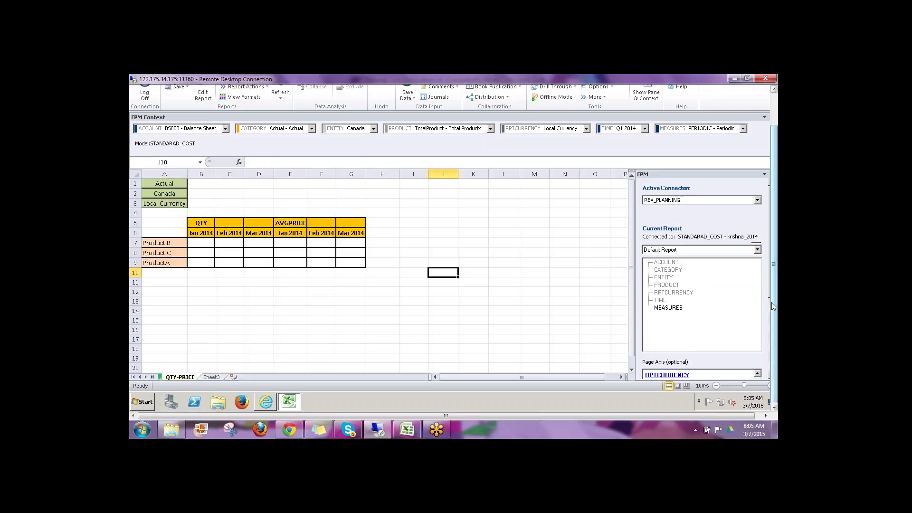
drag(775, 310, 775, 273)
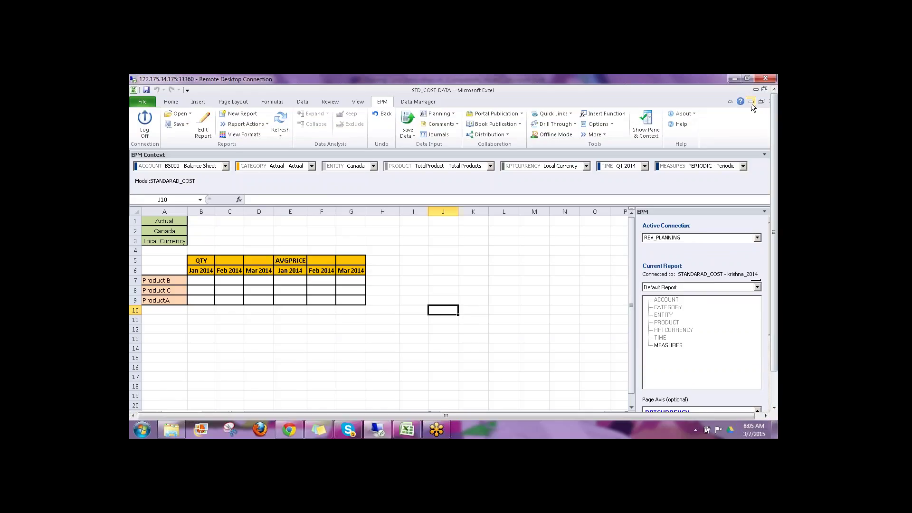
click(751, 103)
click(713, 236)
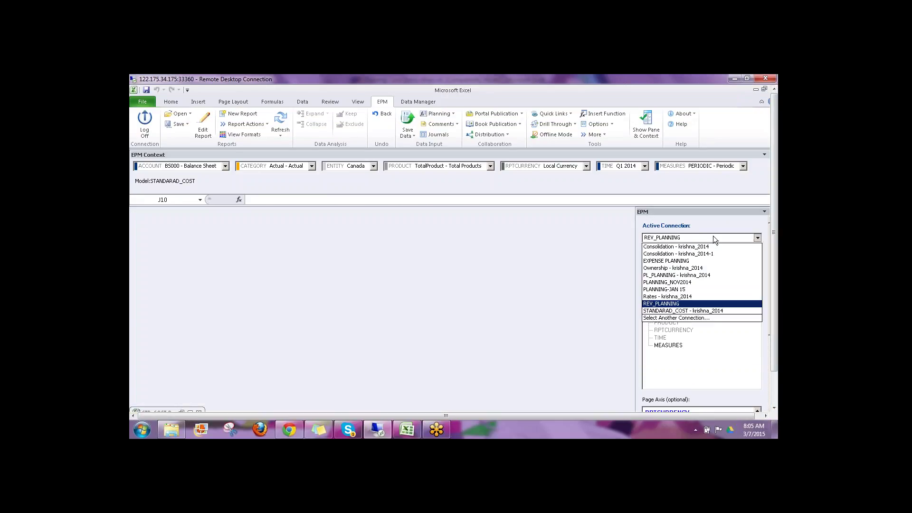
Step: Keep REV_PLANNING active and open INPUT SCHEDULES > REV_CALC.xlsx from the server library
click(690, 311)
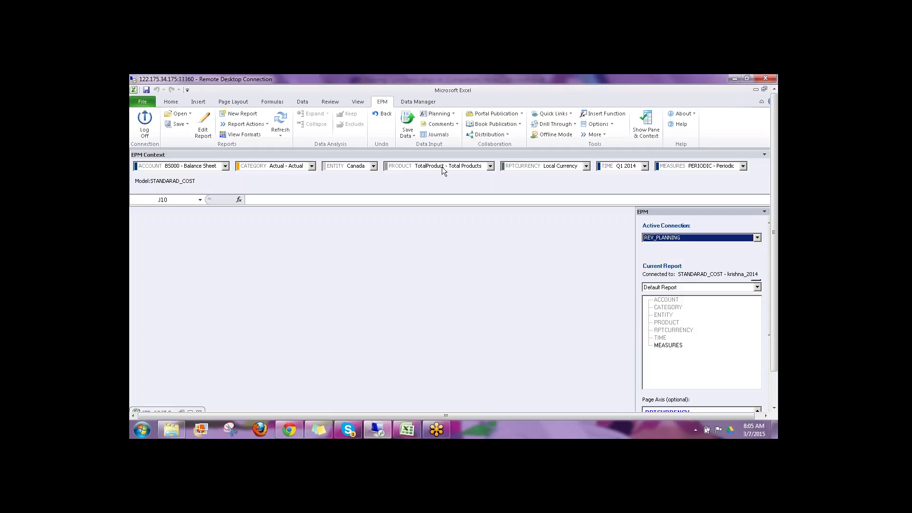
click(280, 123)
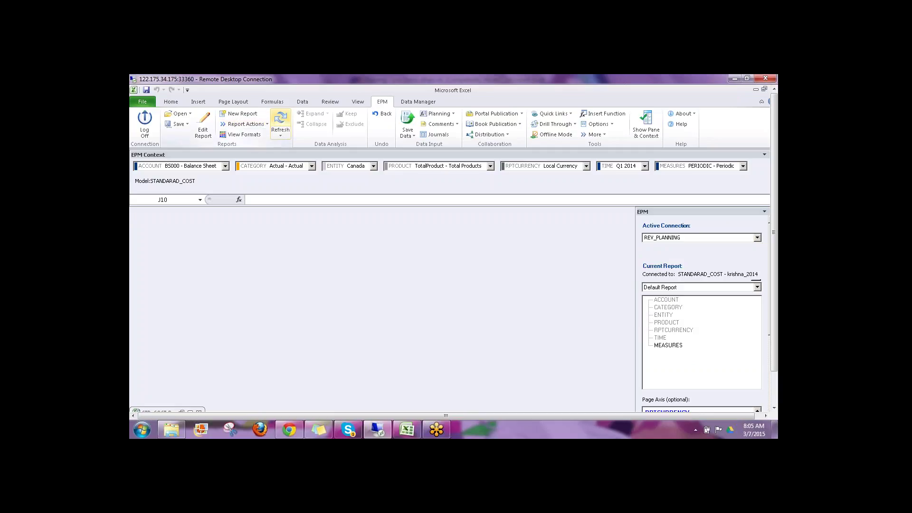
click(190, 117)
click(204, 170)
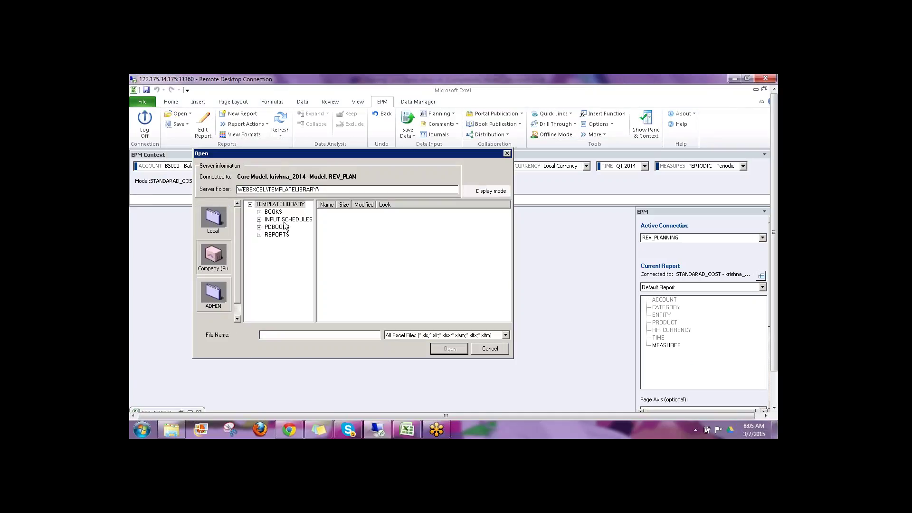
click(285, 219)
click(344, 213)
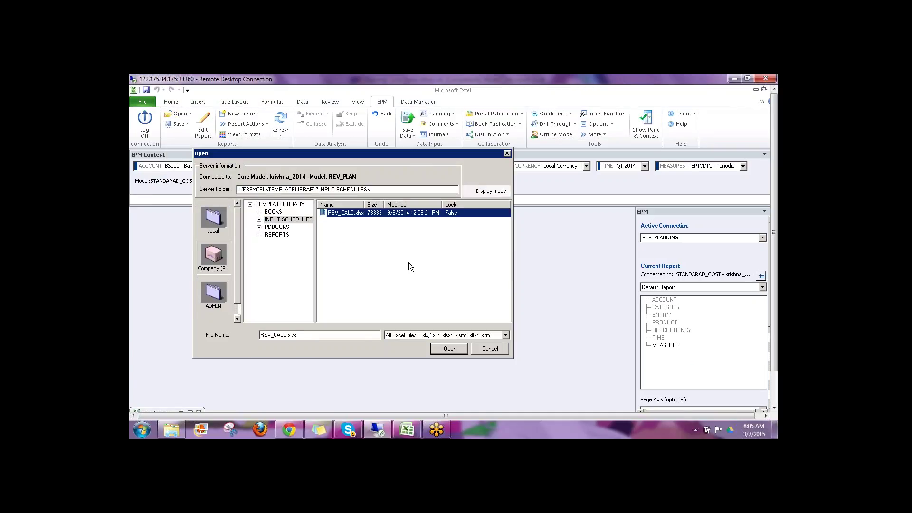
click(442, 348)
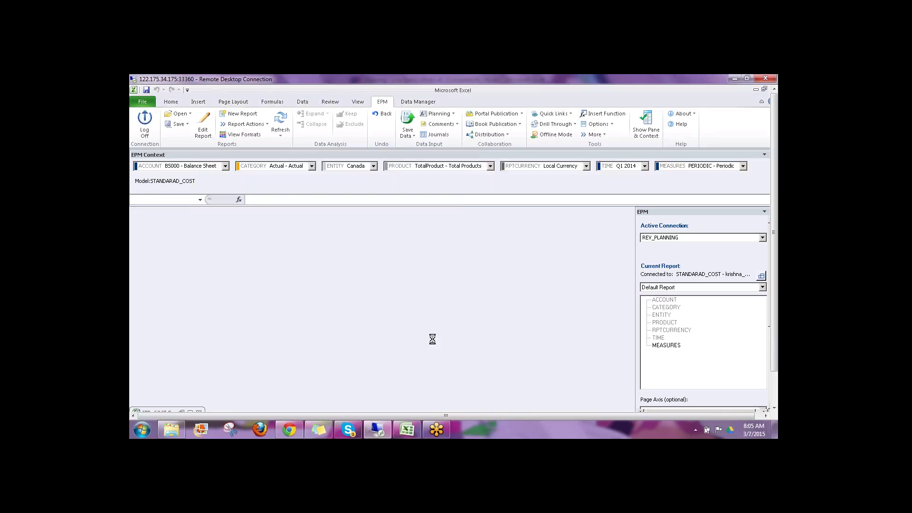
Step: Refresh REV_CALC, change its ENTITY to Canada under North America, and minimize the workbook
click(279, 122)
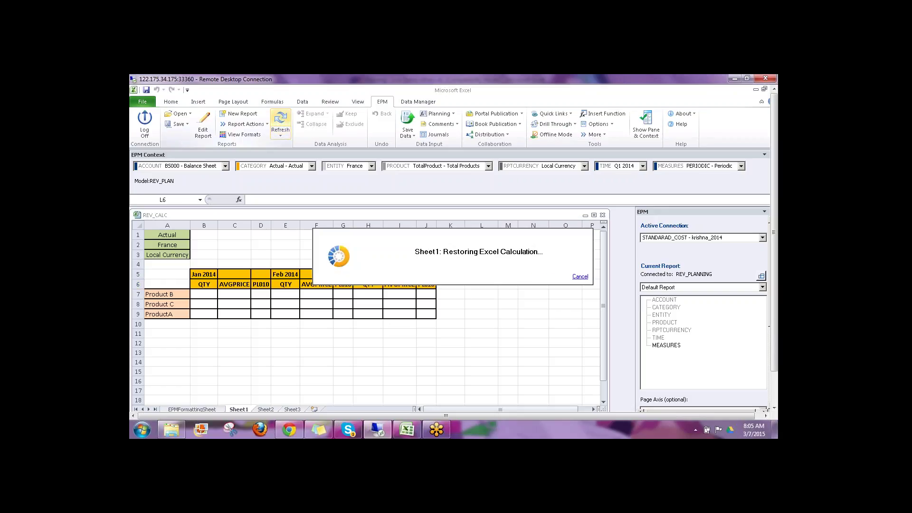
click(593, 217)
click(356, 166)
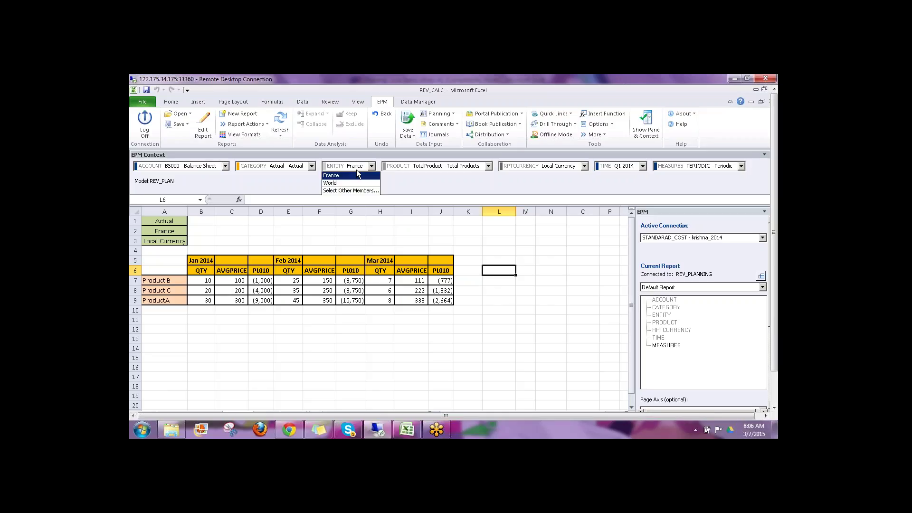
click(347, 189)
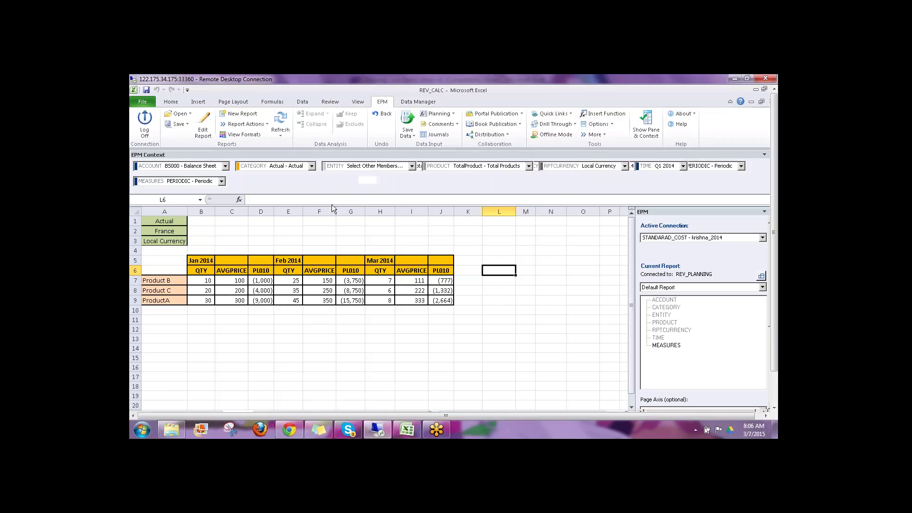
click(234, 226)
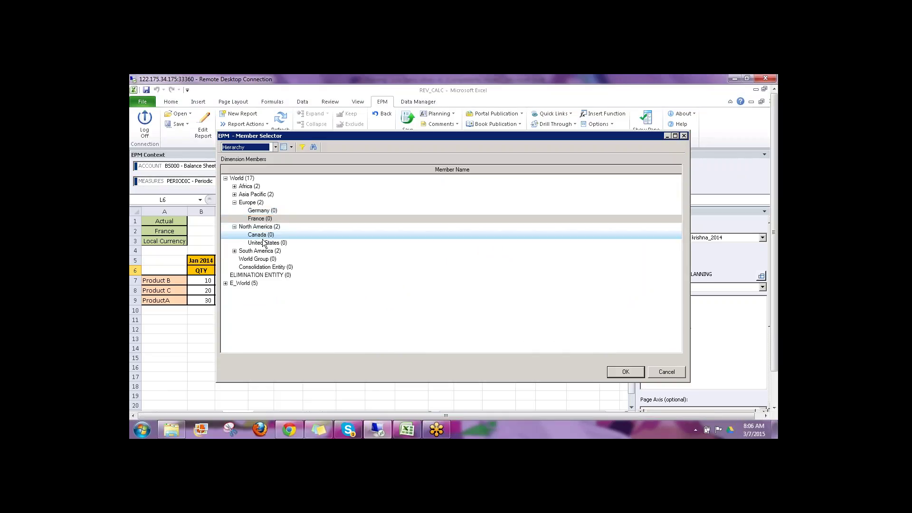
click(263, 236)
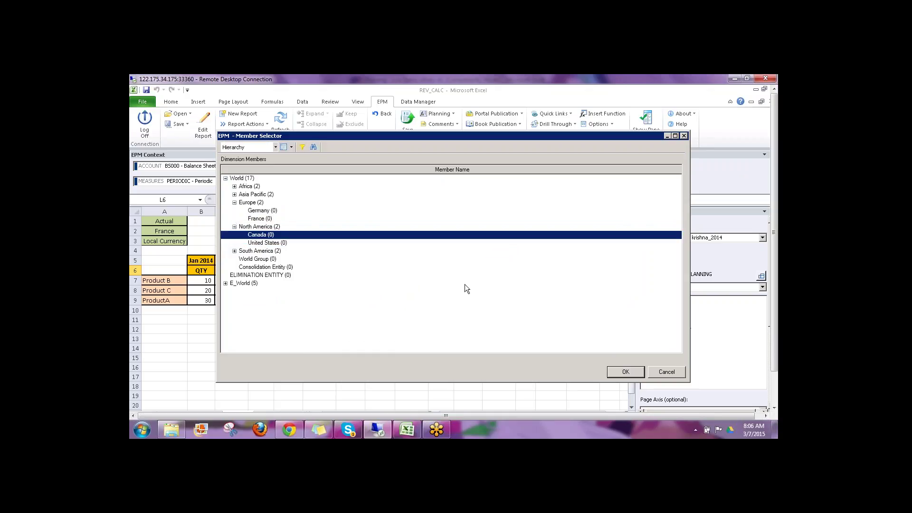
click(624, 372)
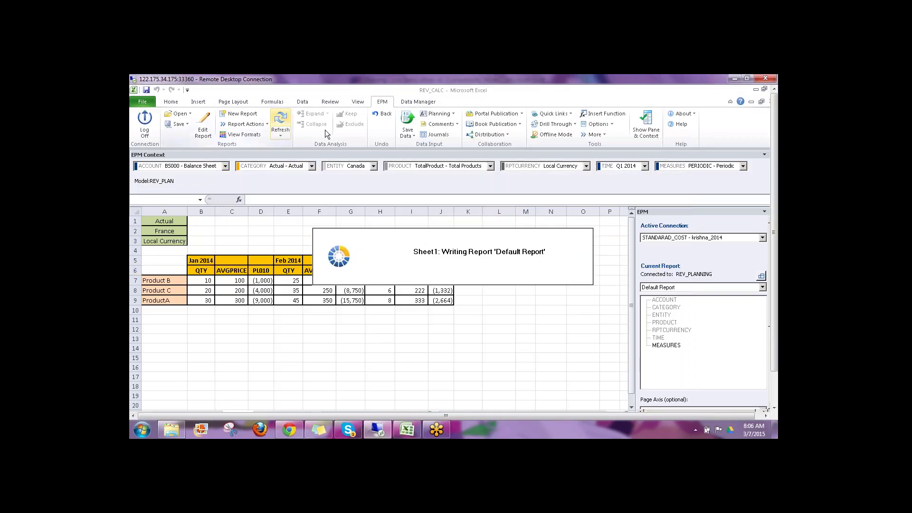
click(750, 102)
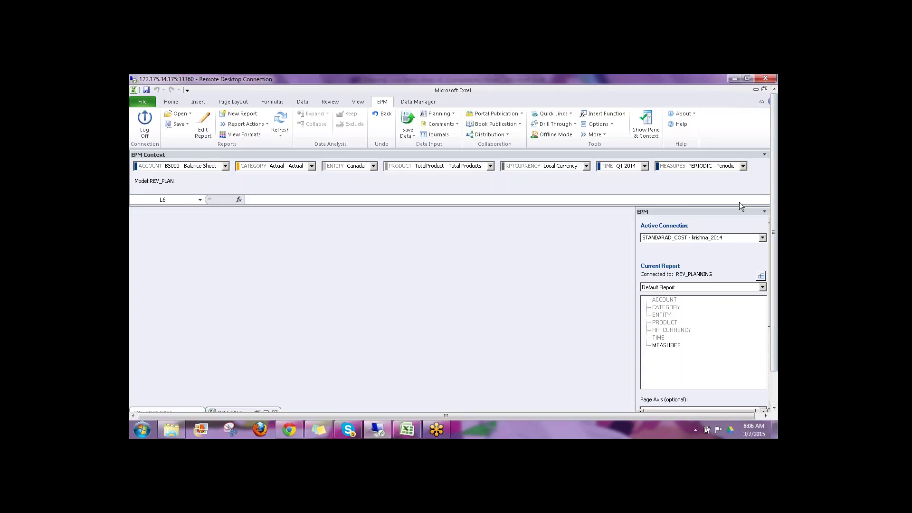
Step: Switch the active EPM connection to EXPENSE PLANNING and refresh
click(707, 237)
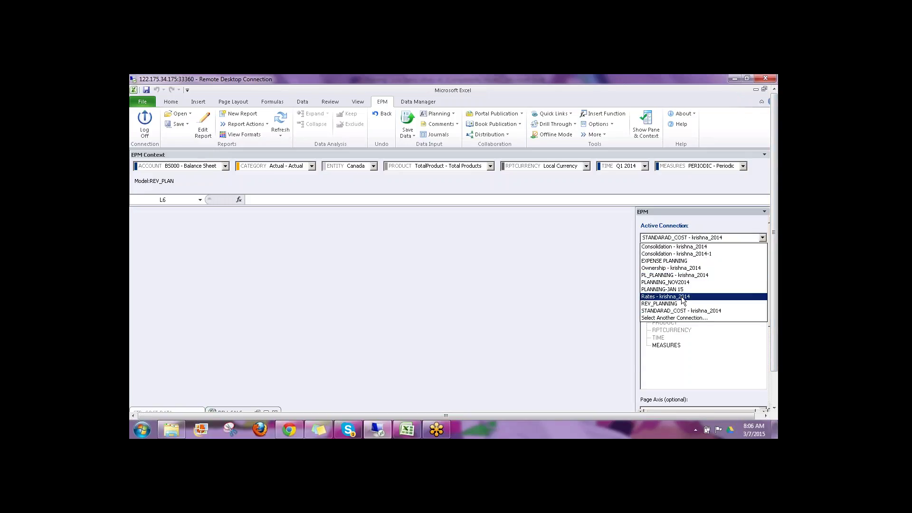
click(674, 261)
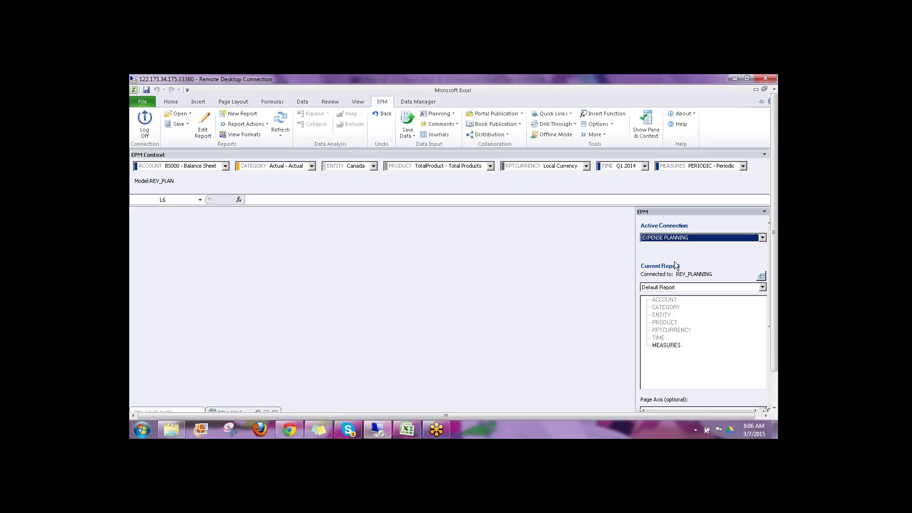
click(282, 116)
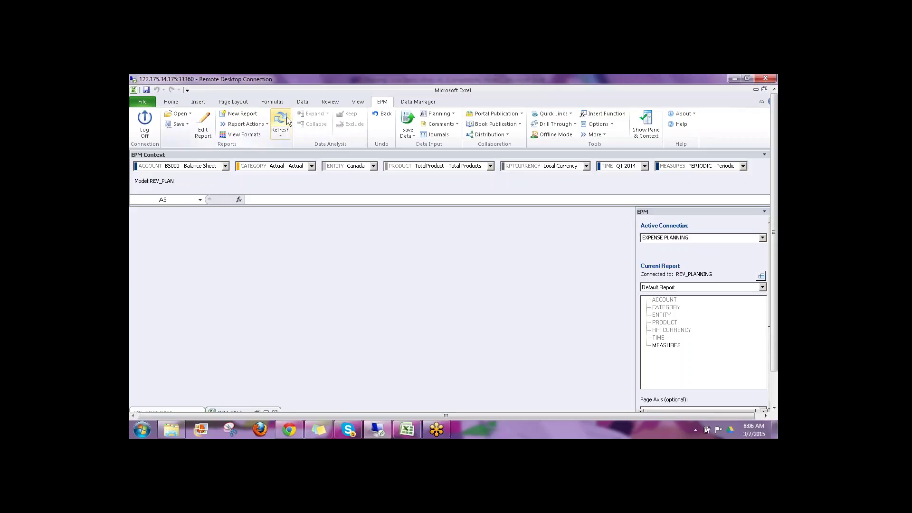
Step: Open EXP_CALC.xlsx from the server root folder's input schedules
click(192, 114)
click(212, 170)
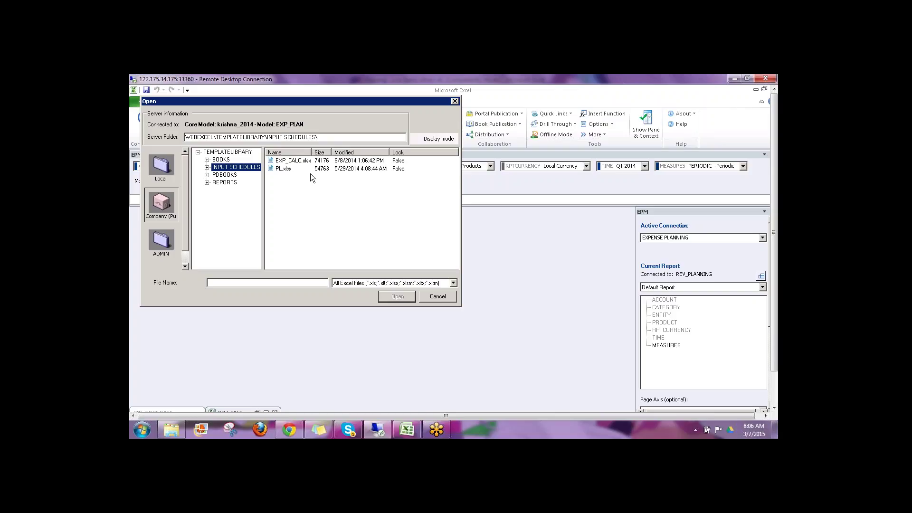
click(289, 162)
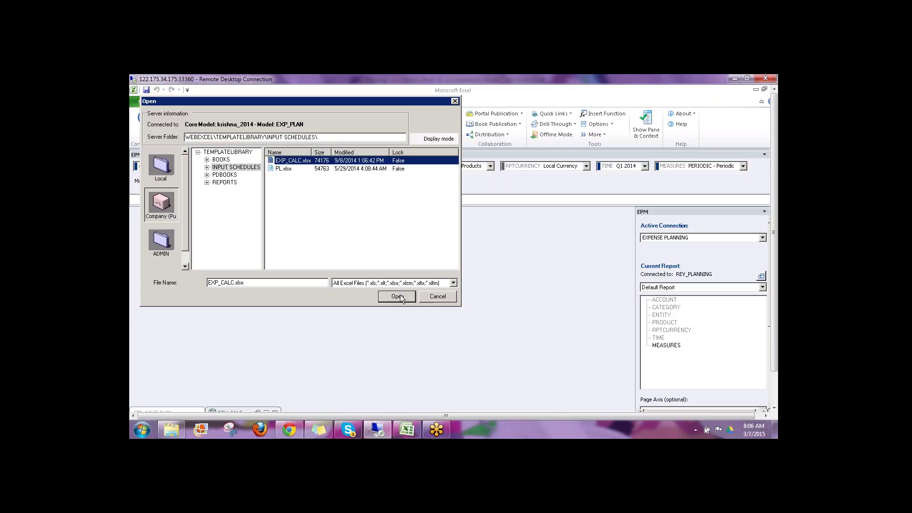
click(399, 296)
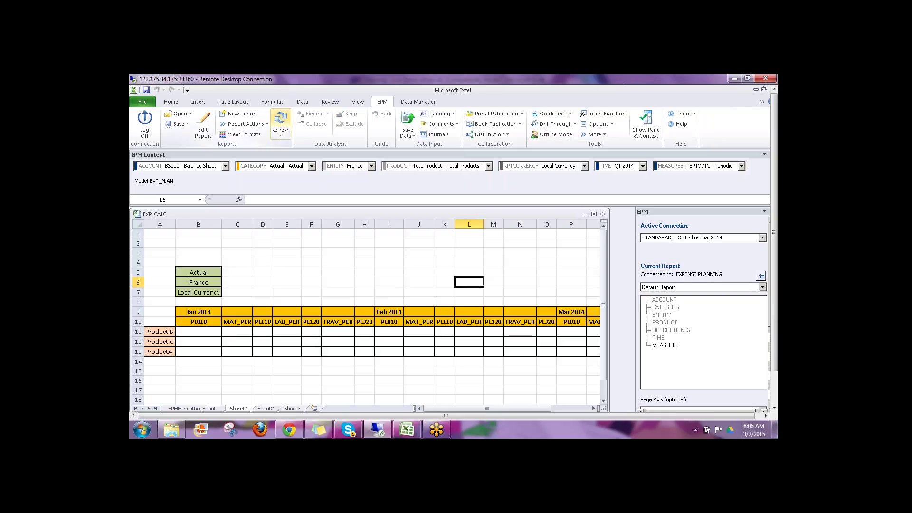
Step: Refresh EXP_CALC, set its ENTITY member to Canada, and refresh again to an empty grid
click(280, 122)
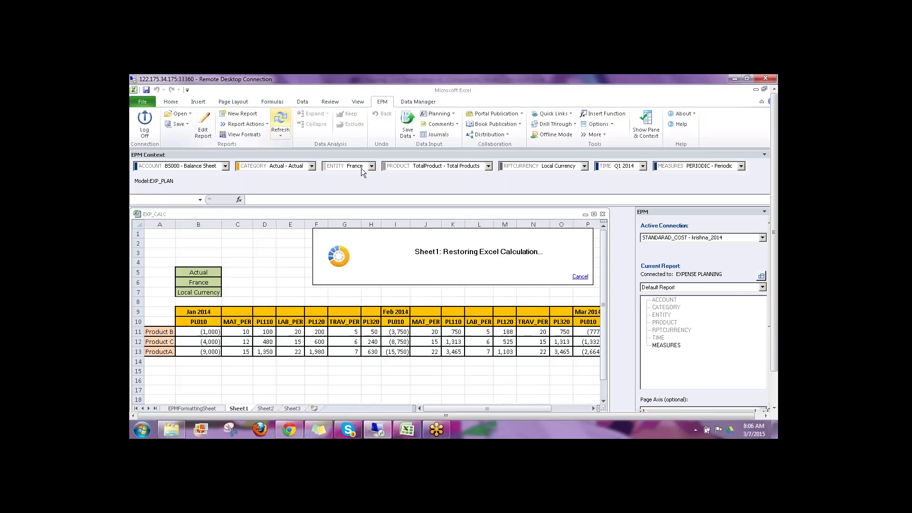
click(361, 168)
click(348, 189)
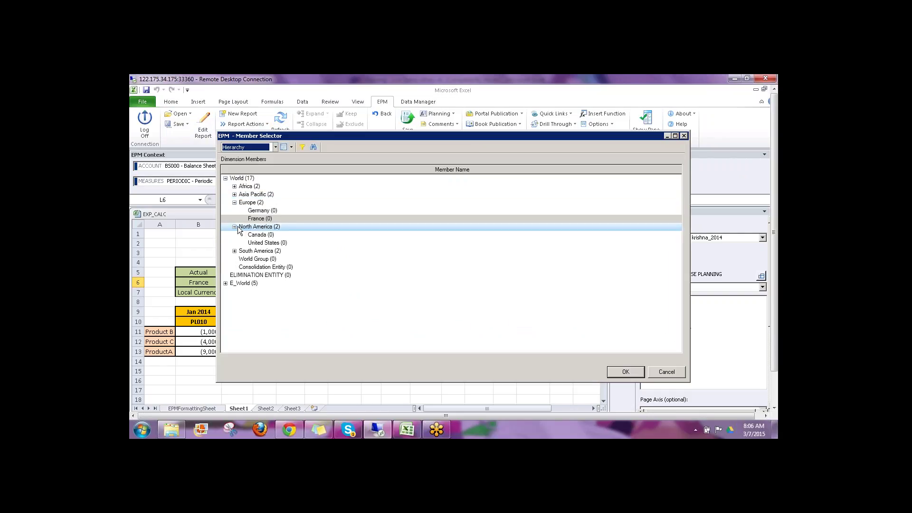
click(259, 234)
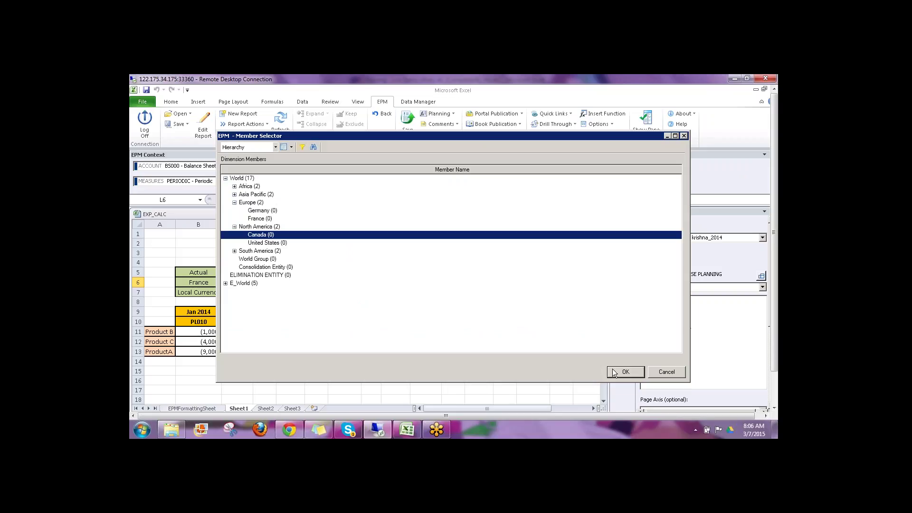
click(614, 373)
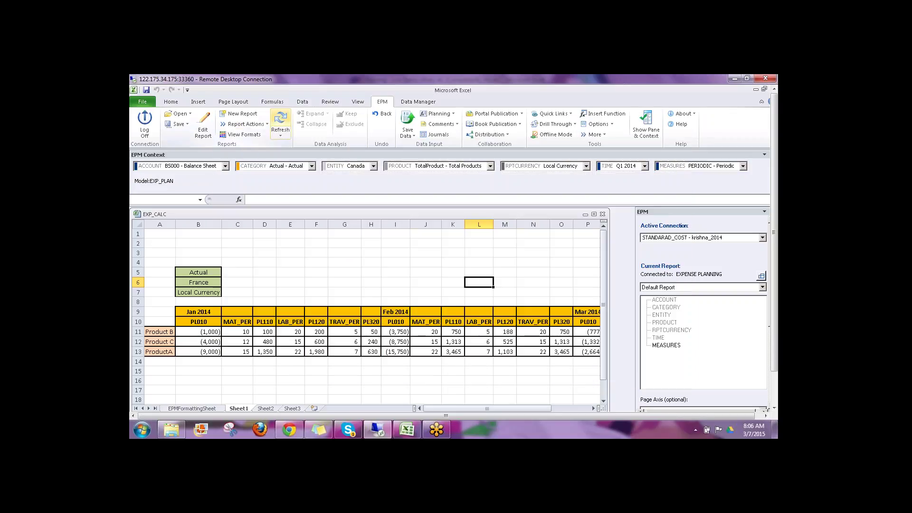
click(281, 124)
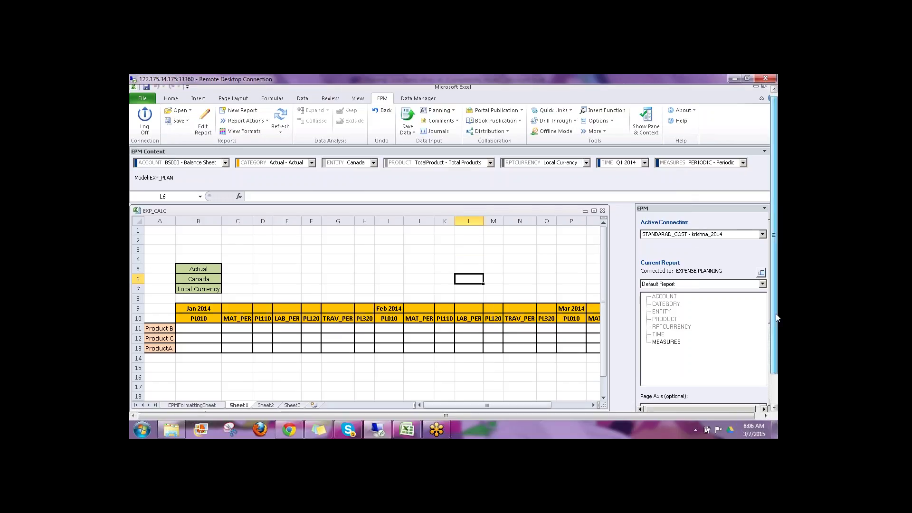
drag(777, 303, 777, 338)
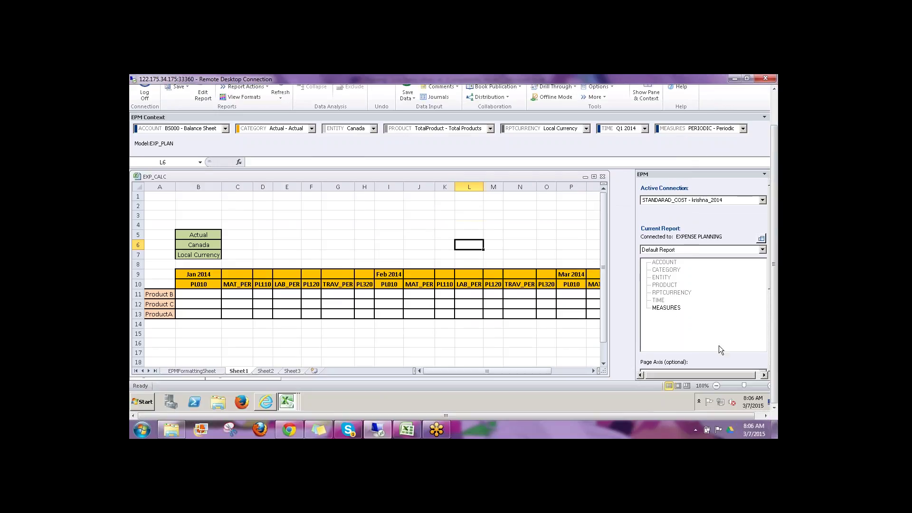
Step: Maximize EXP_CALC, bring up the STD_COST-DATA workbook, and refresh its QTY-PRICE report
click(593, 177)
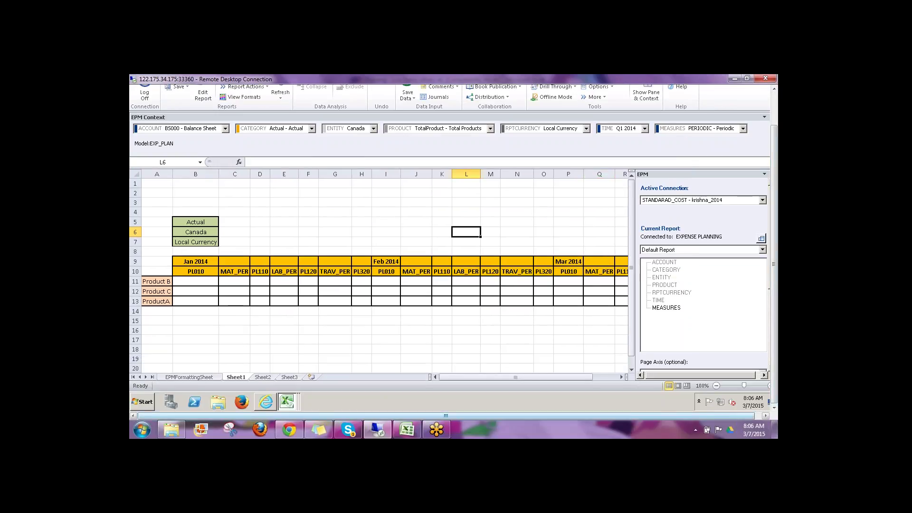
click(288, 403)
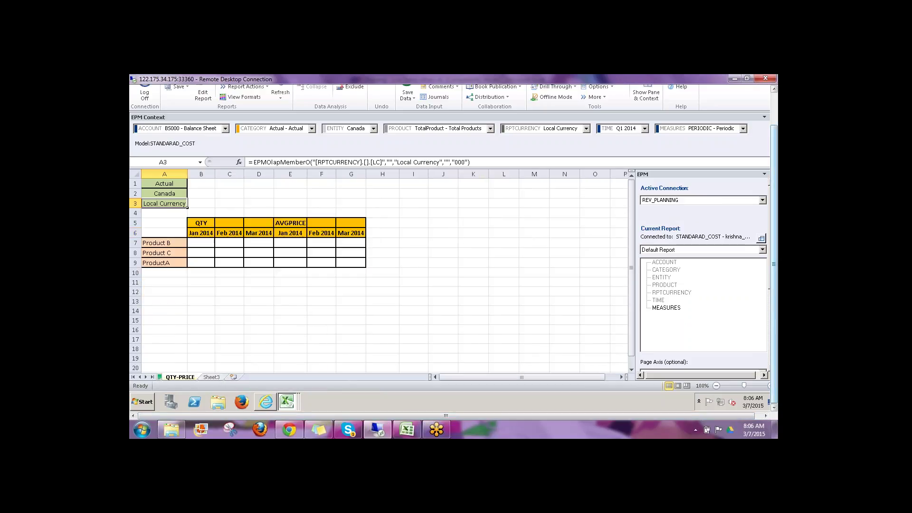
scroll(773, 326, down, 3)
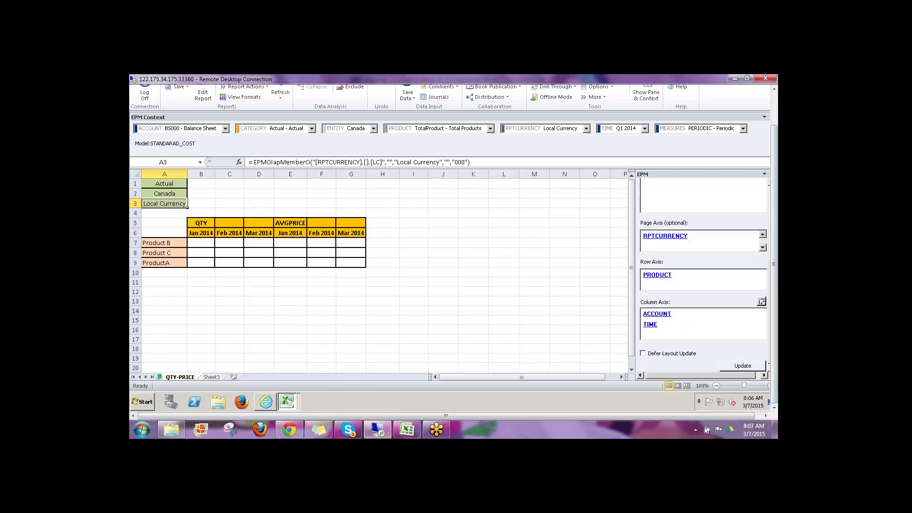
click(452, 281)
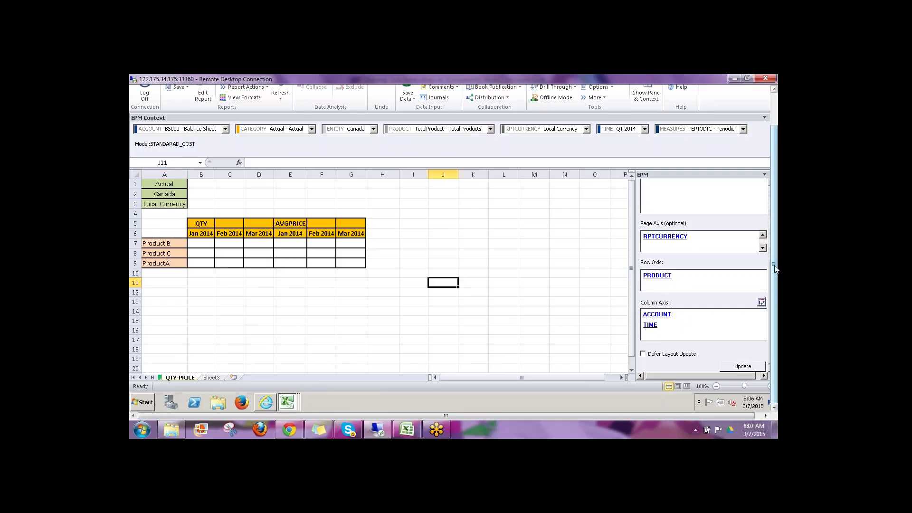
drag(778, 298, 777, 265)
click(280, 128)
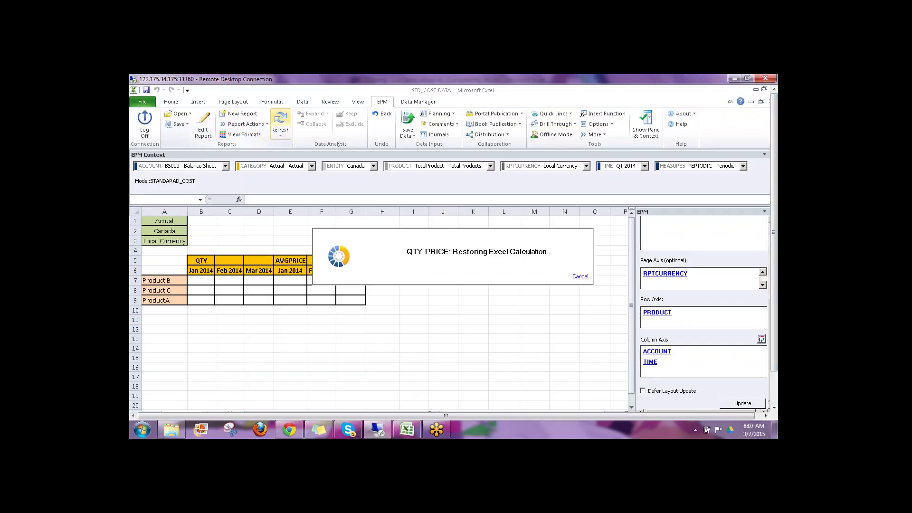
Step: Check the QTY, Jan 2014, product, Canada, Actual and Local Currency members, then refresh
click(199, 260)
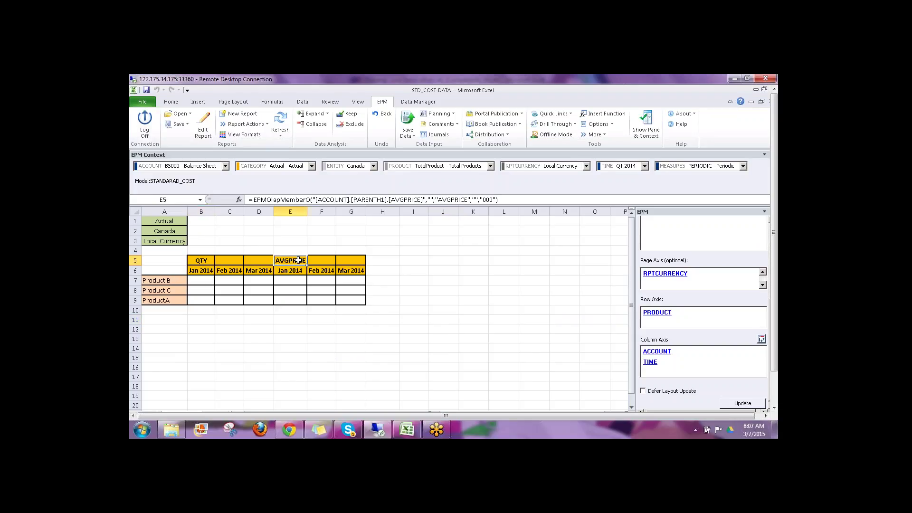
click(197, 272)
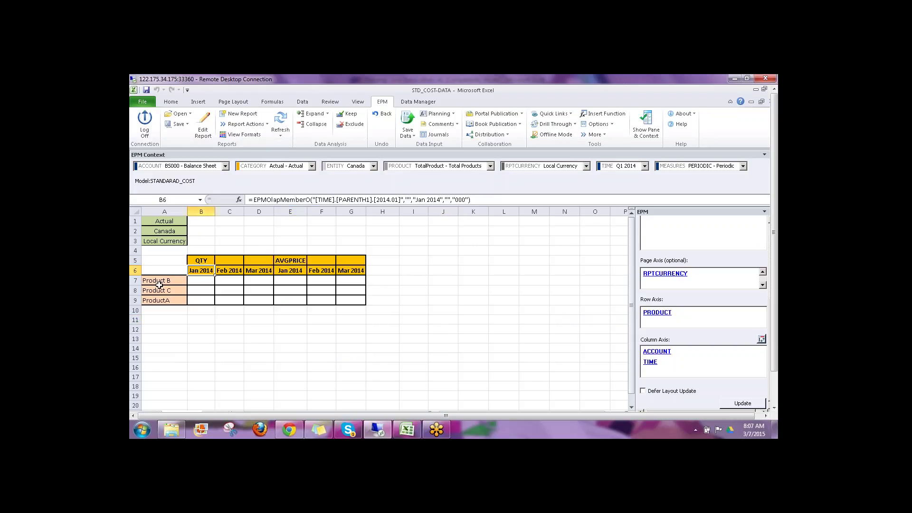
drag(159, 283, 167, 295)
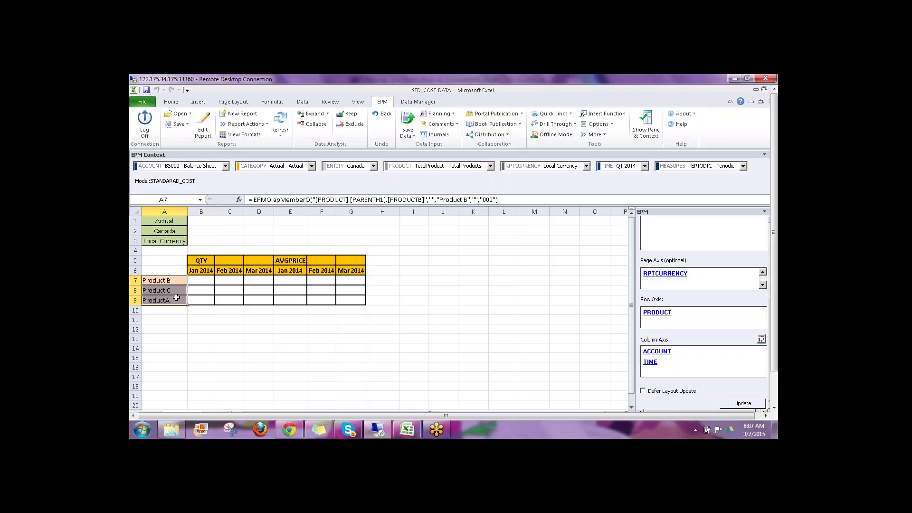
click(160, 231)
click(162, 221)
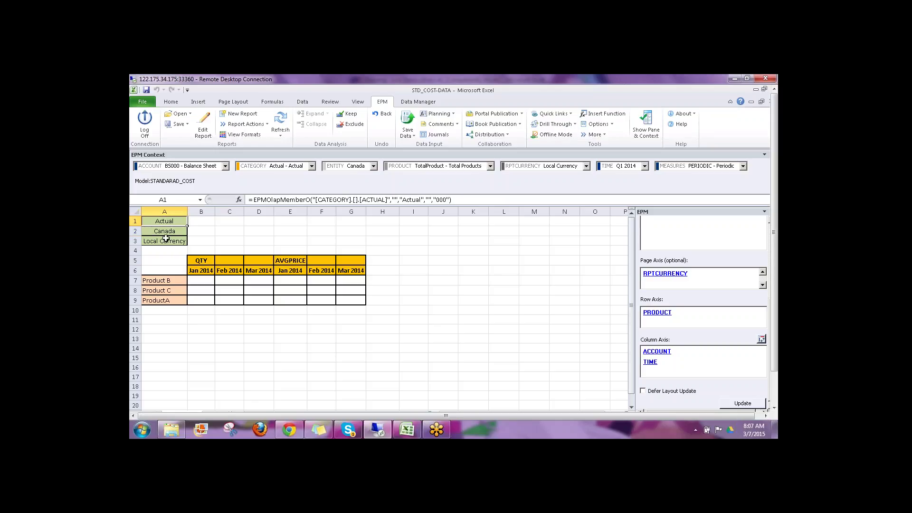
click(164, 242)
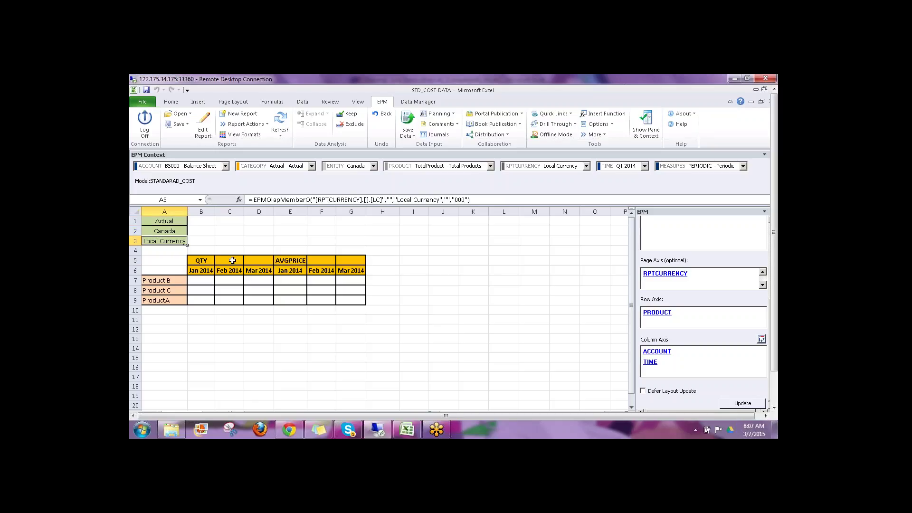
click(432, 300)
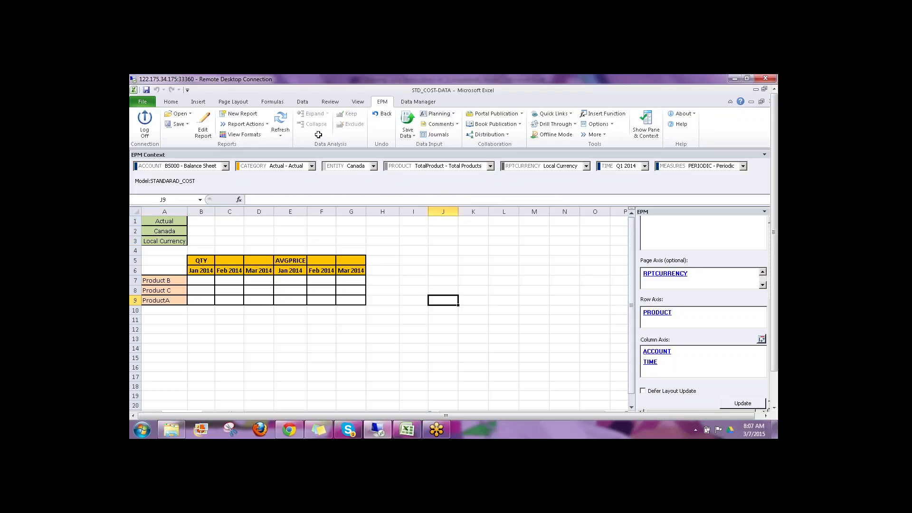
click(281, 119)
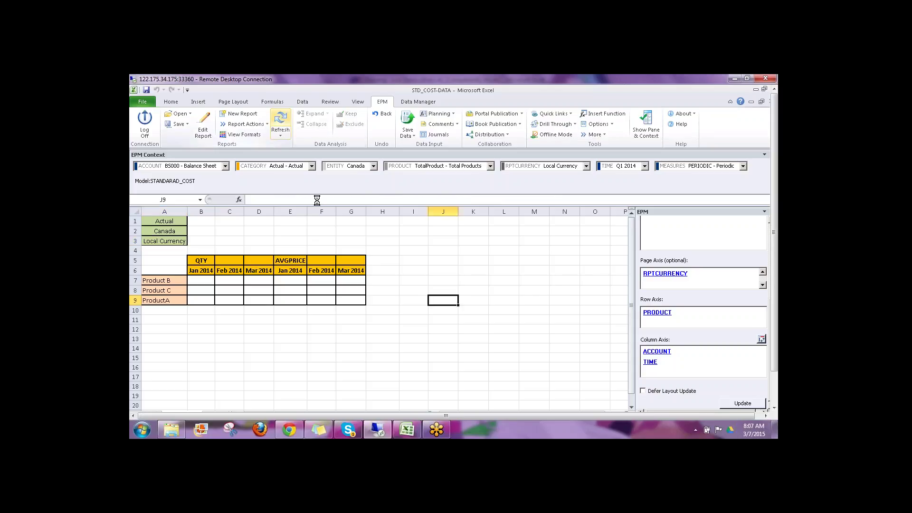
Step: Enter Jan 2014 QTY for Products B, C, A: 100, 200, 300
click(202, 281)
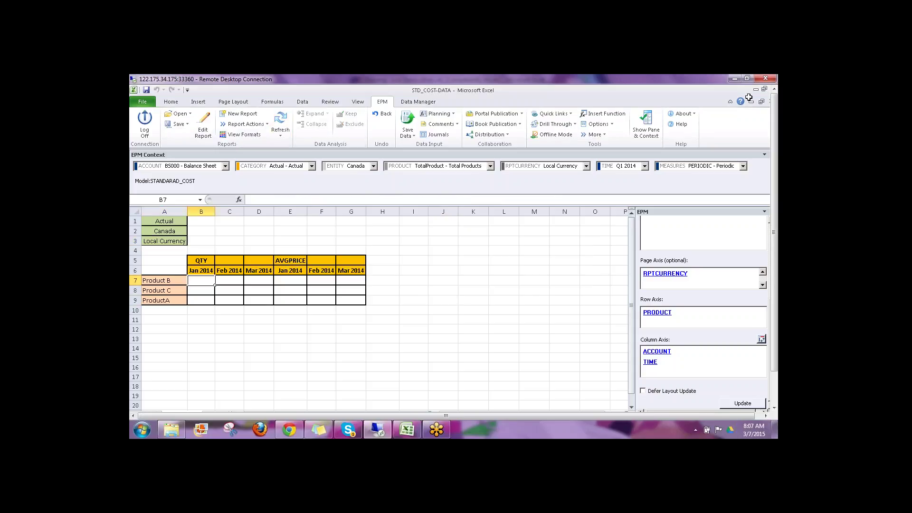
text(100)
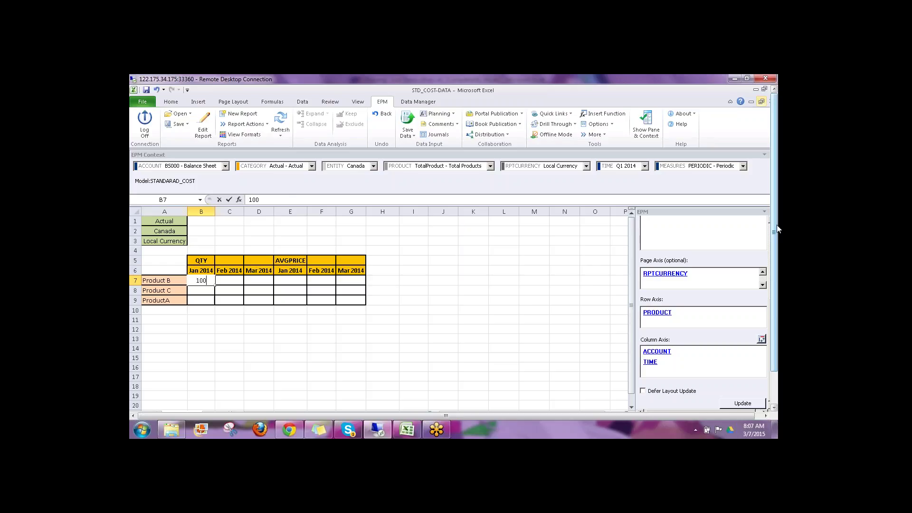
key(Return)
text(200)
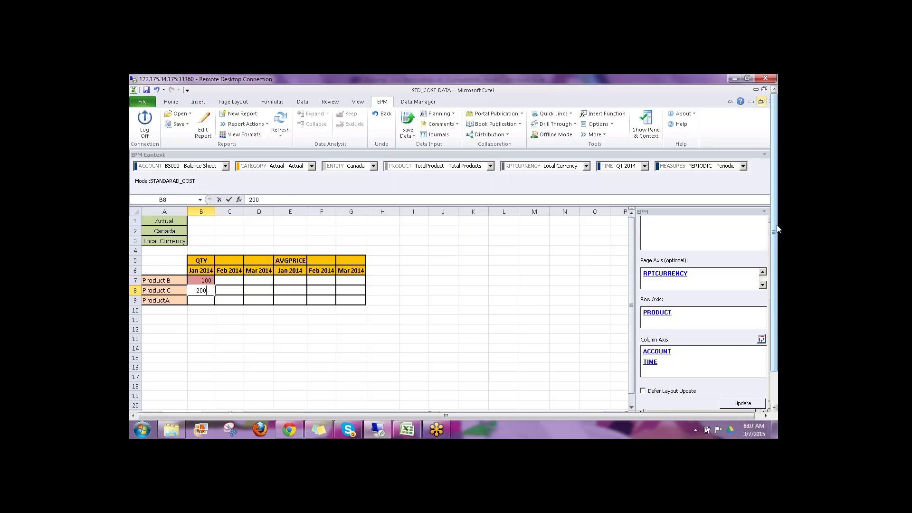
key(Return)
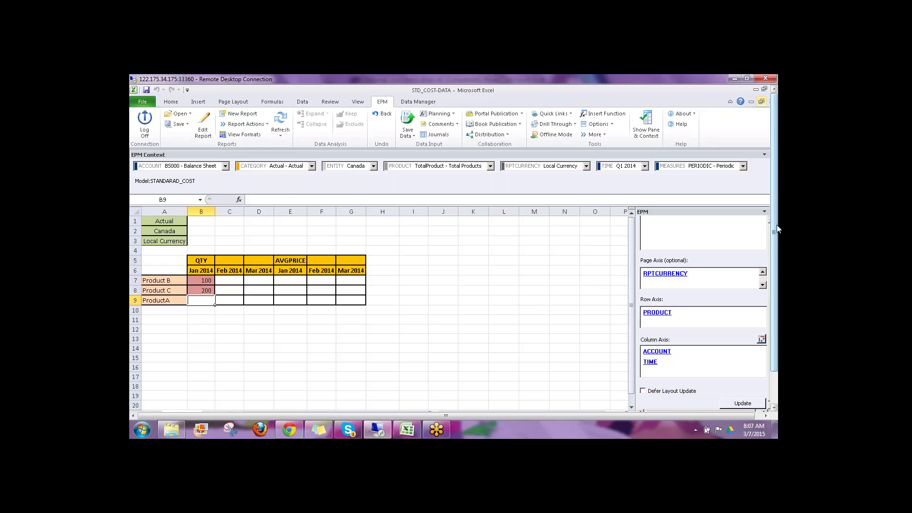
text(300)
key(Tab)
Step: Enter Feb 2014 QTY for Products B, C, A: 120, 130, 140
key(Up)
key(Up)
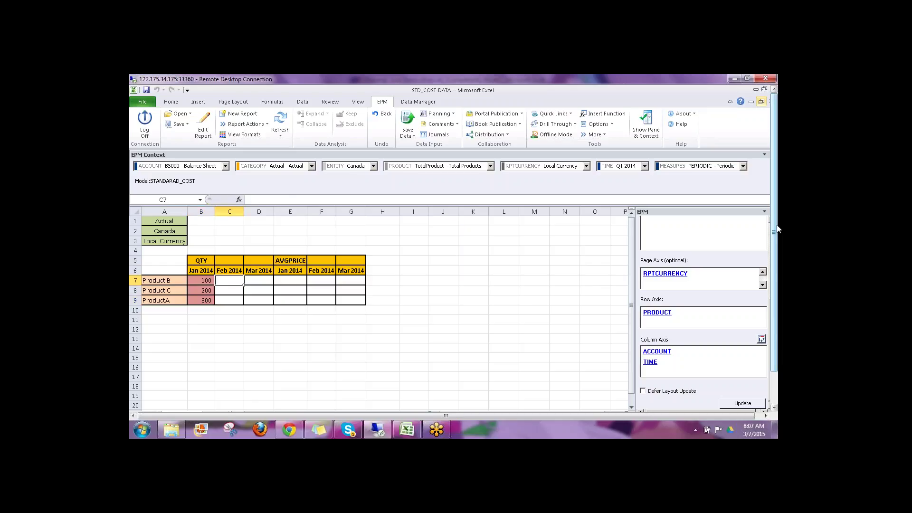
text(120)
key(Return)
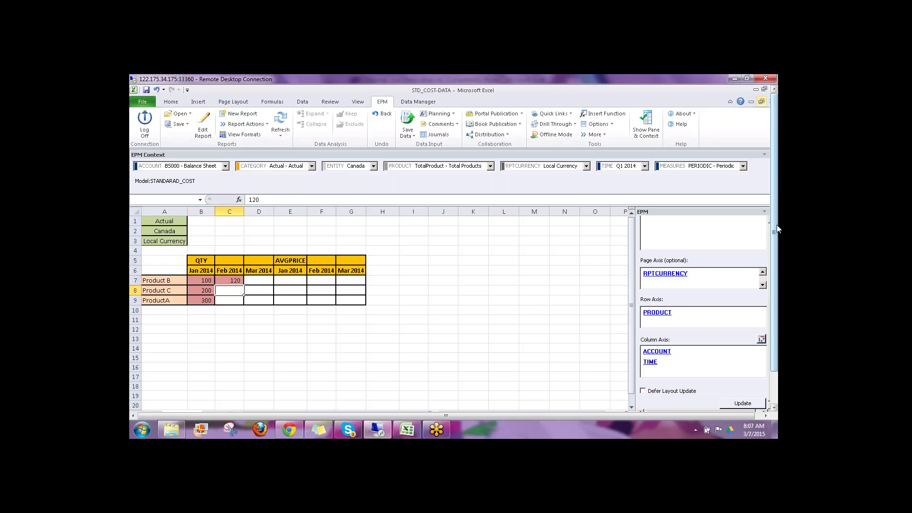
text(130)
key(Return)
text(140)
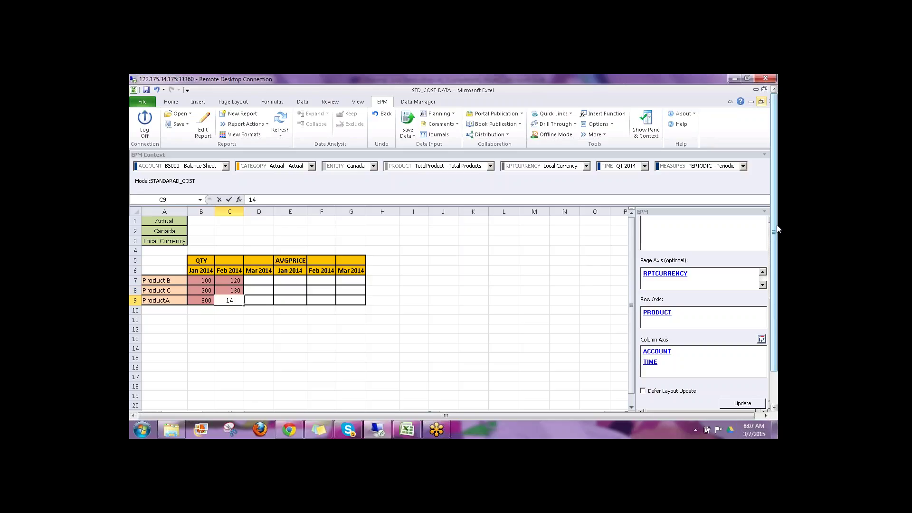
key(Return)
Step: Enter Mar 2014 QTY for Products B, C, A: 150, 250, 350
key(Up)
key(Up)
key(Up)
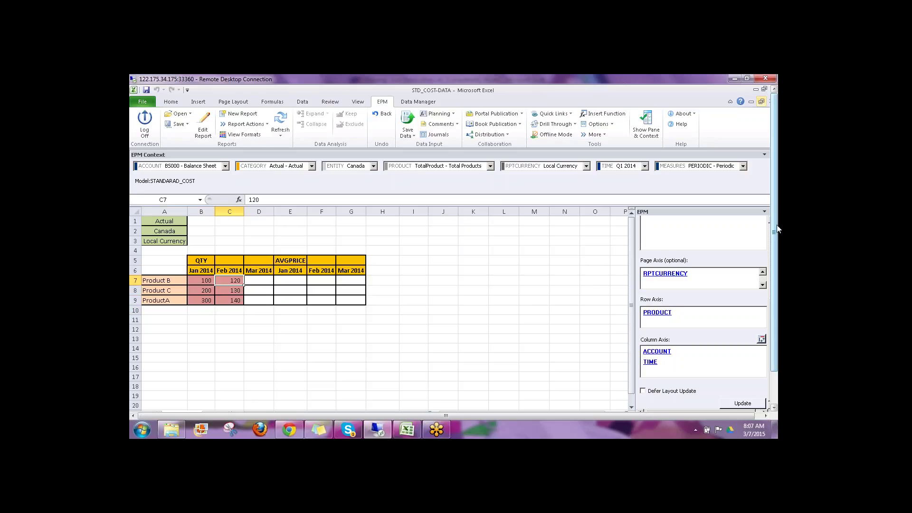
key(Right)
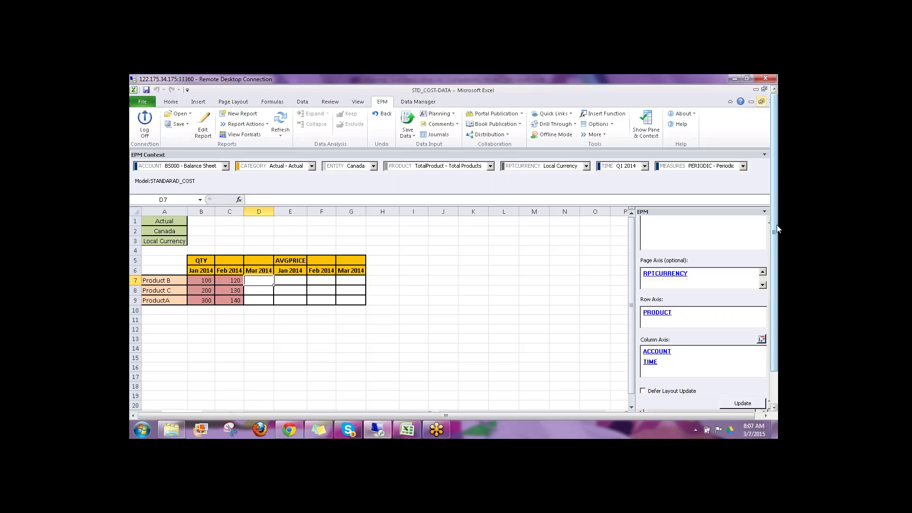
text(150)
key(Return)
text(2)
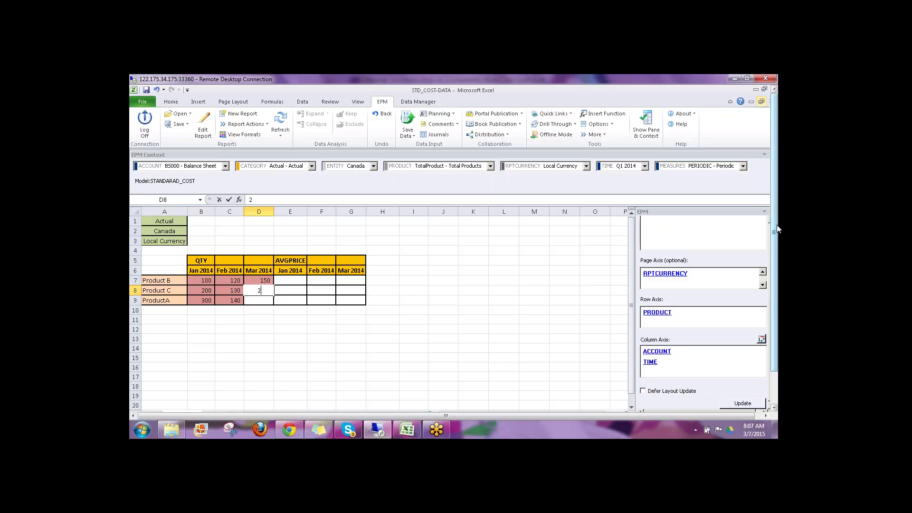
text(50)
key(Return)
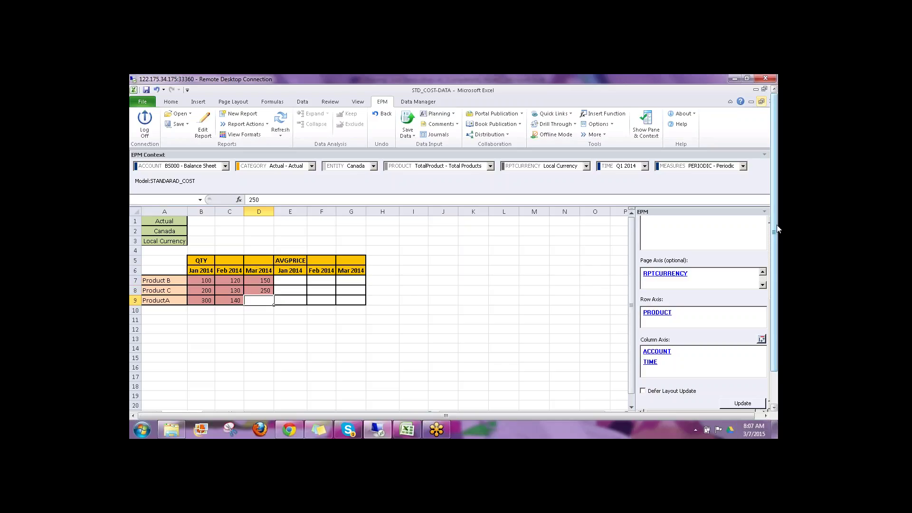
text(350)
key(Return)
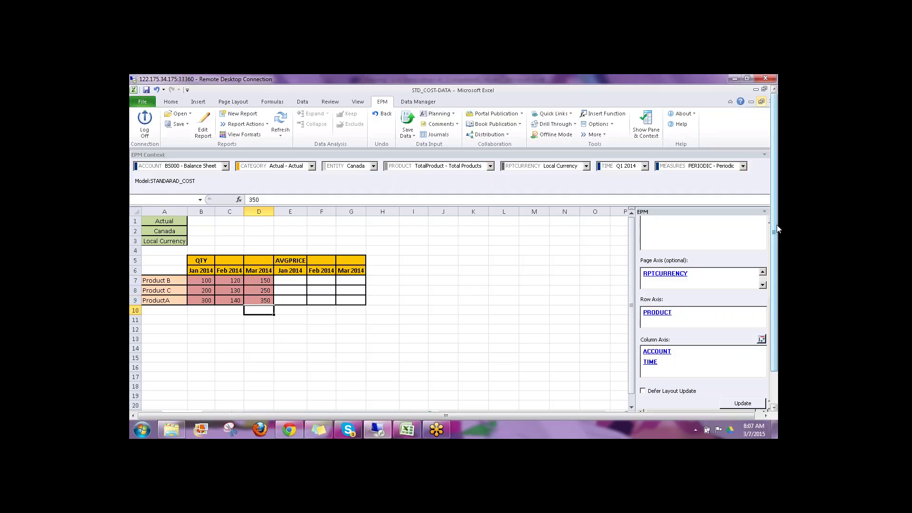
Step: Enter January AVGPRICE for Products B, C, A: 10, 15, 20
key(Up)
key(Up)
key(Up)
key(Right)
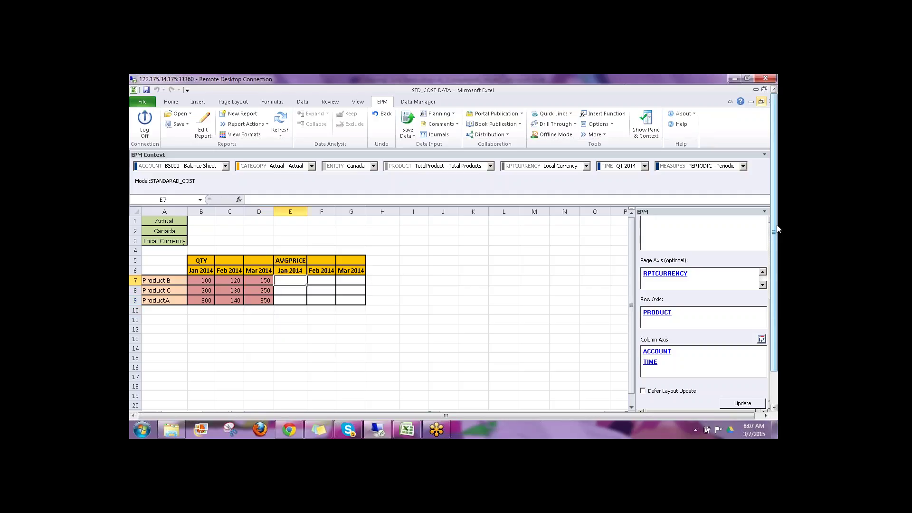
text(10)
key(Return)
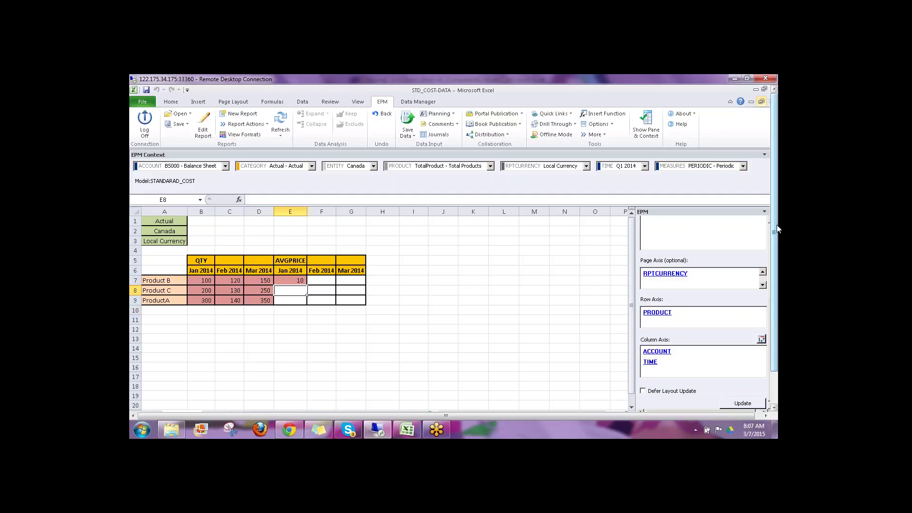
text(15)
key(Return)
text(20)
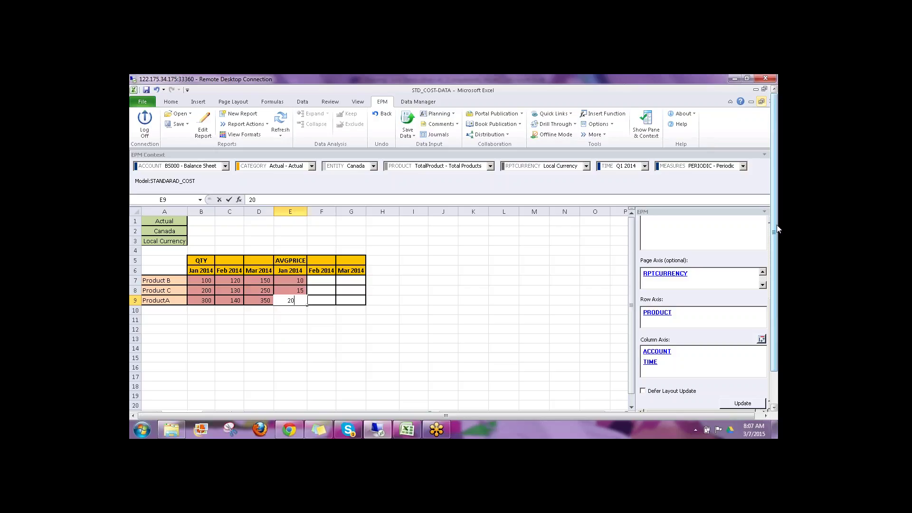
key(Tab)
Step: Enter February AVGPRICE for Products B, C, A: 12, 14, 16
key(Up)
key(Up)
text(1)
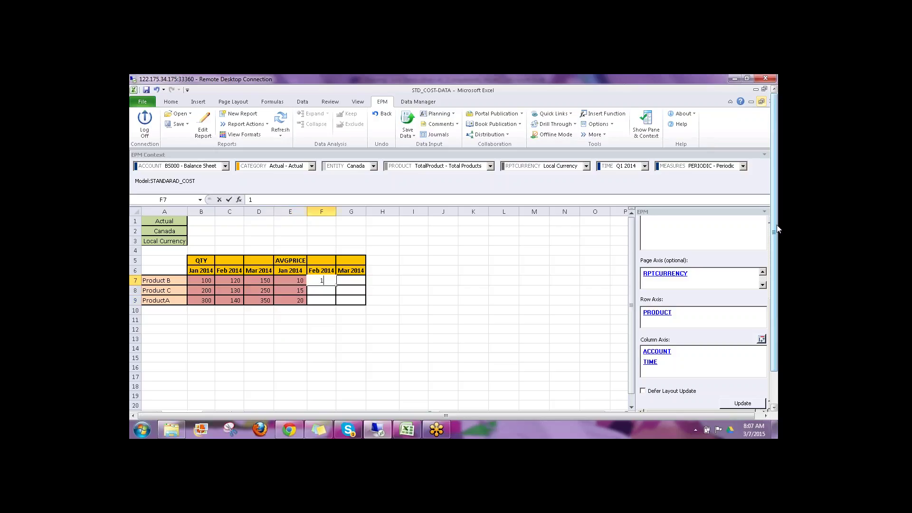
text(2)
key(Return)
text(14)
key(Return)
text(1)
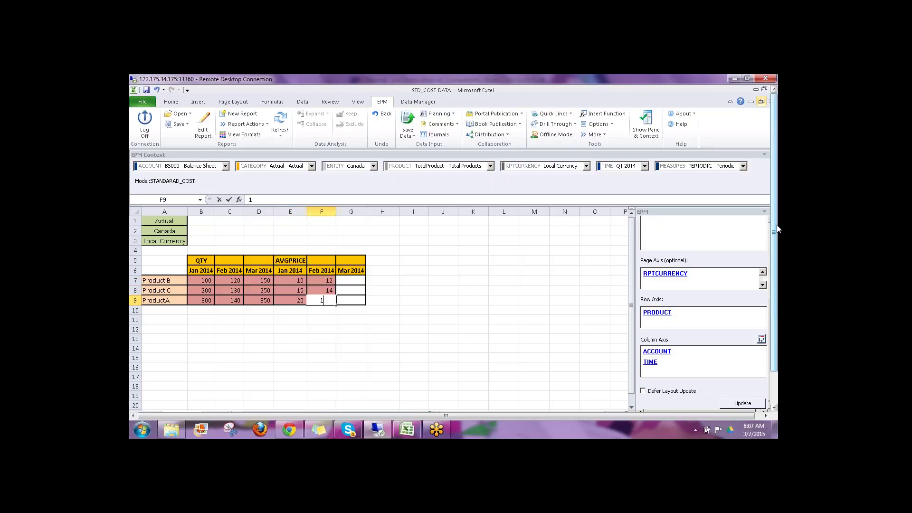
text(6)
key(Tab)
Step: Enter March AVGPRICE for Products B, C, A: 8, 10, 12
key(Up)
key(Up)
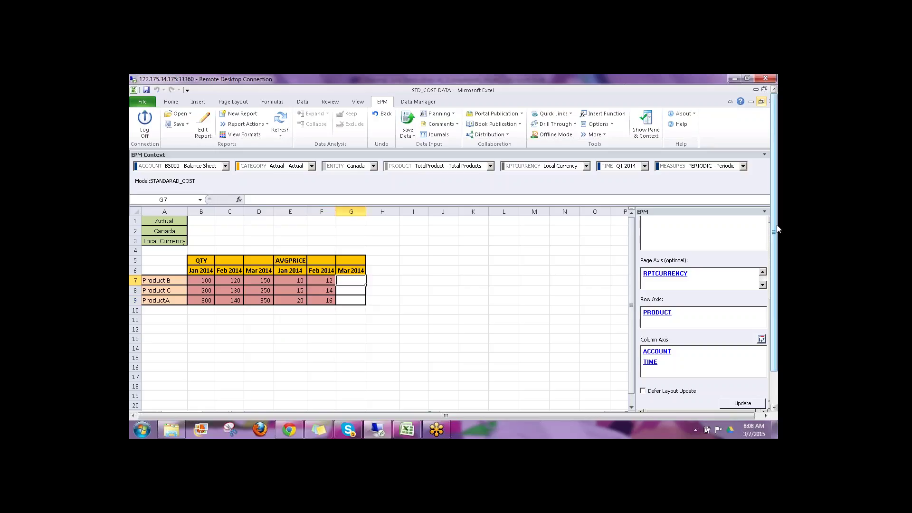
text(8)
key(Return)
text(10)
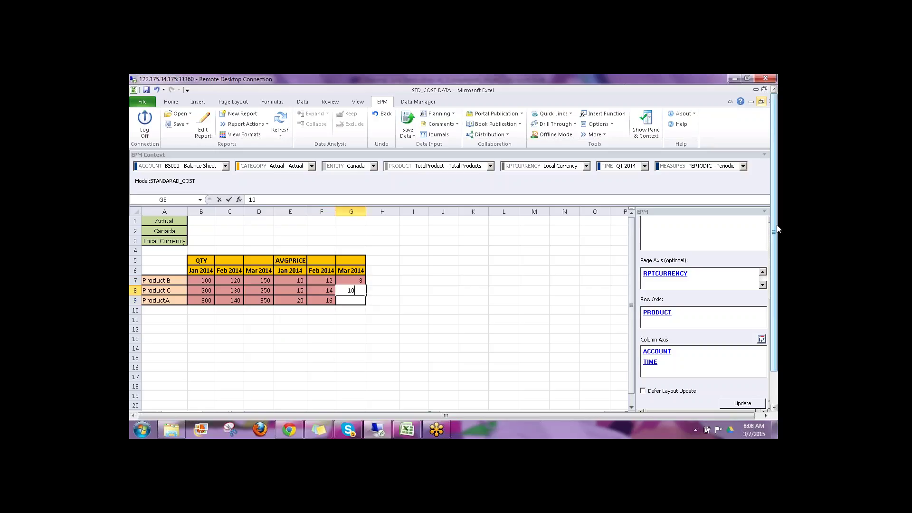
key(Return)
text(12)
key(Return)
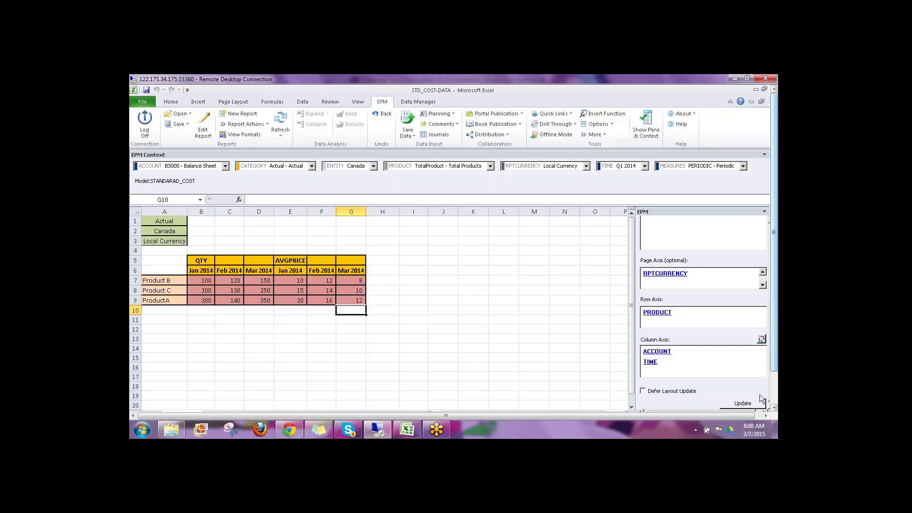
Step: Bring REV_CALC to the front, refresh it, and select its still-empty January QTY and AVGPRICE cells
drag(777, 349, 777, 380)
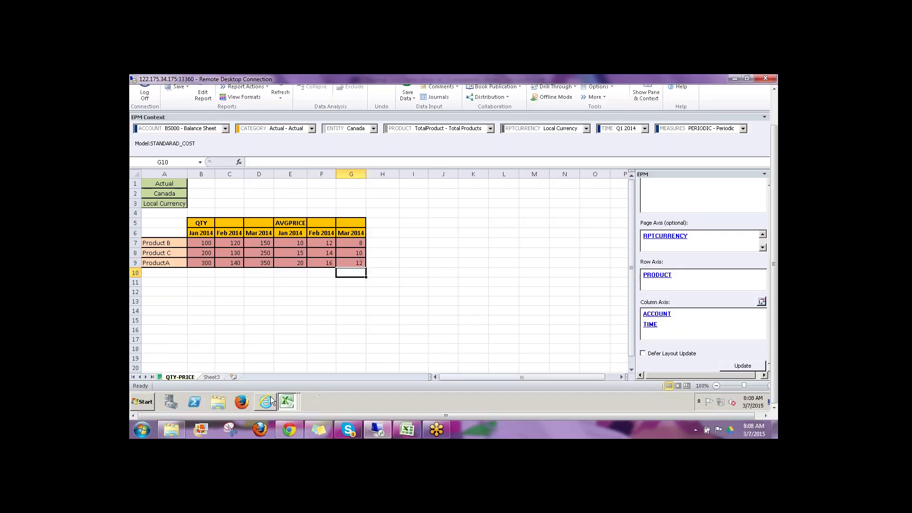
click(286, 401)
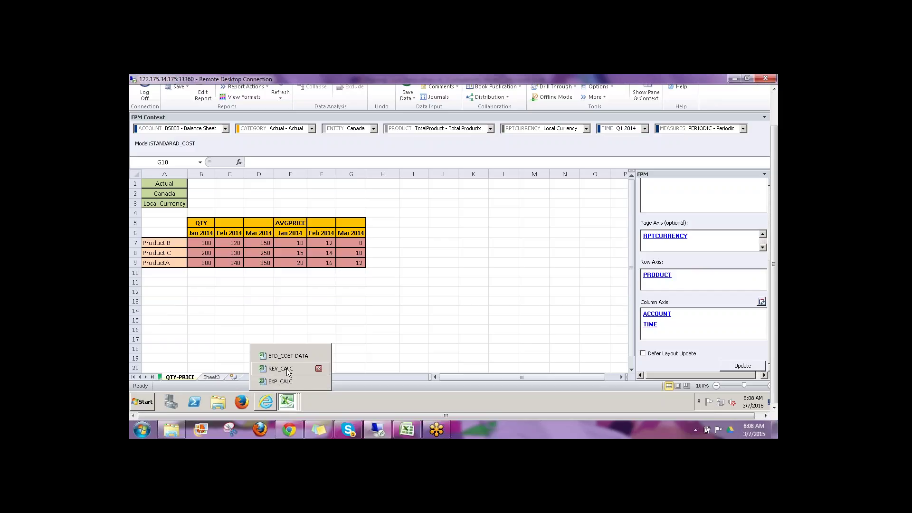
click(287, 369)
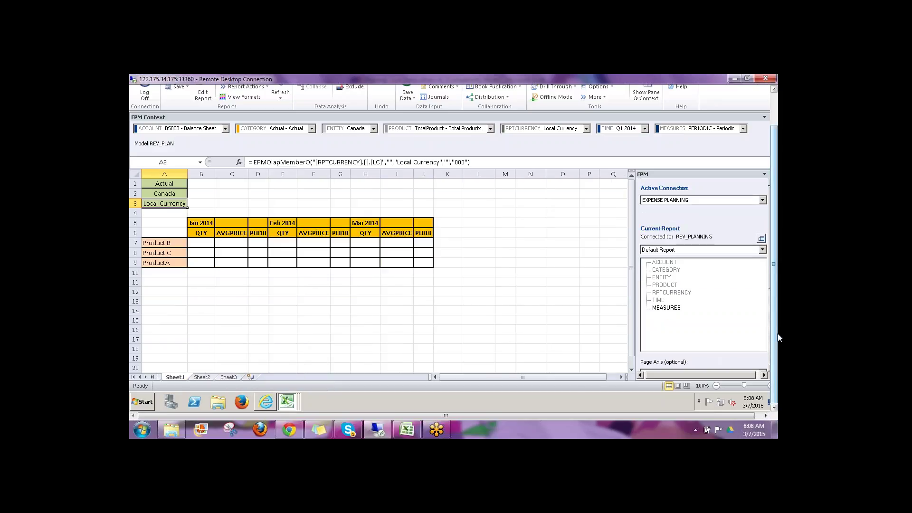
drag(777, 334, 777, 303)
click(276, 119)
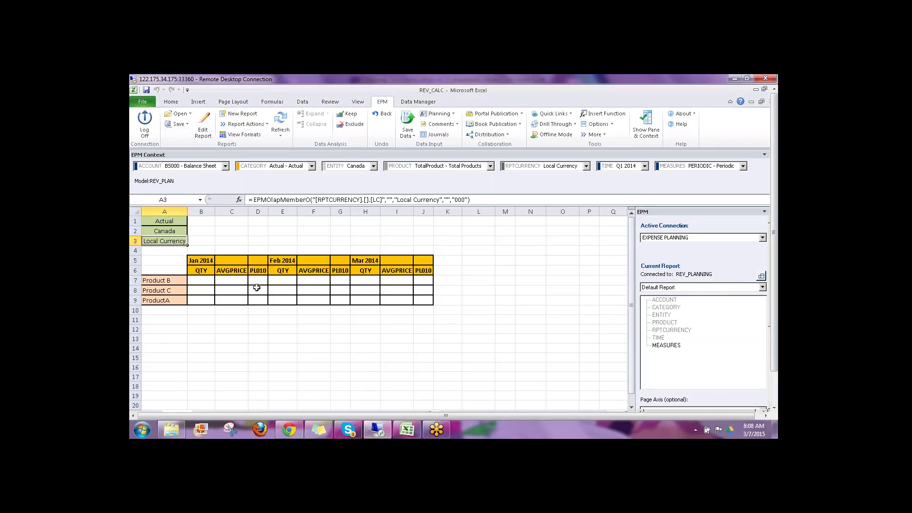
drag(199, 280, 226, 299)
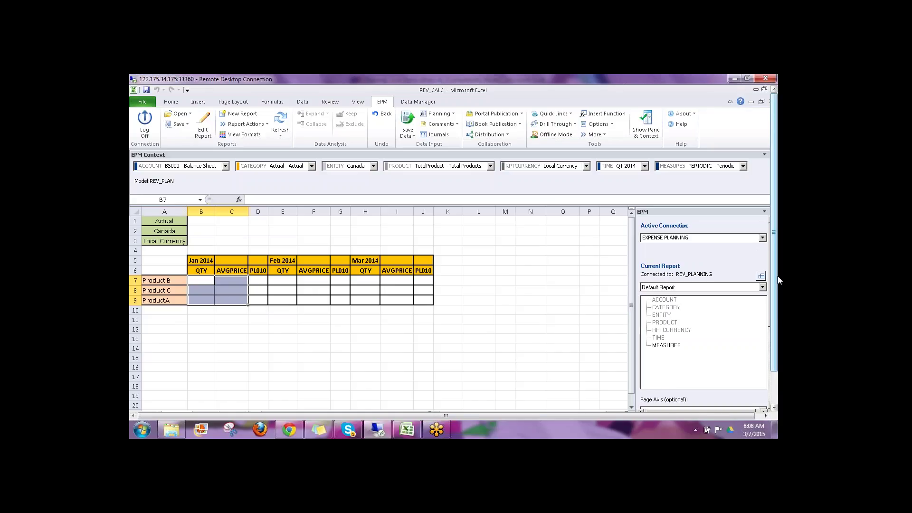
scroll(779, 280, down, 2)
Step: Return to the STD_COST-DATA workbook and select an empty cell off the grid
click(287, 402)
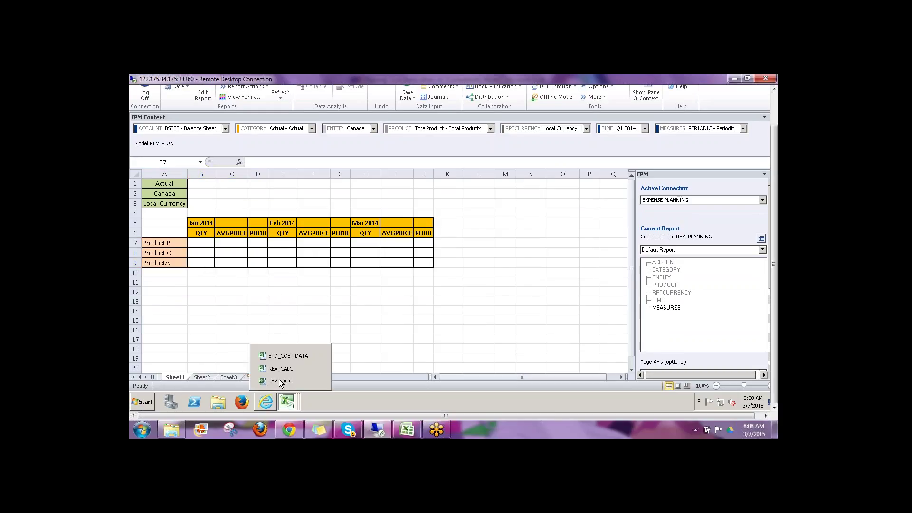
click(280, 355)
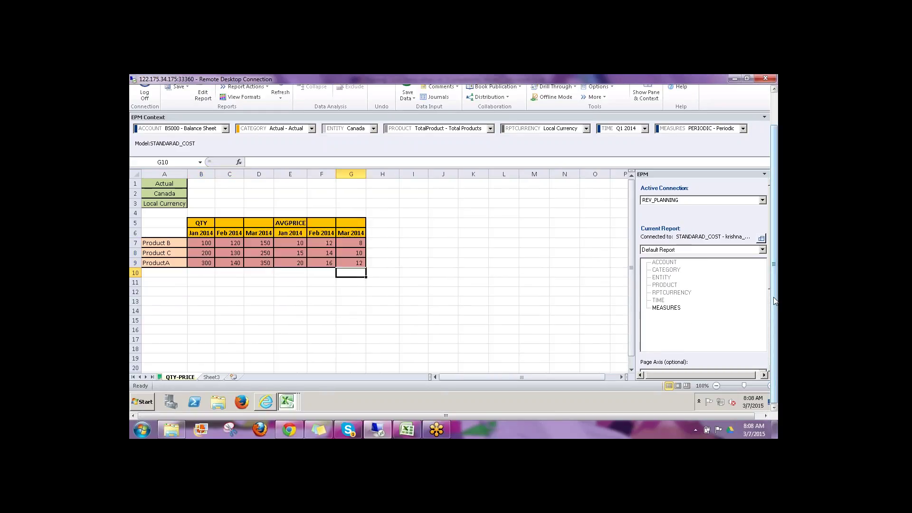
scroll(774, 302, up, 2)
click(414, 270)
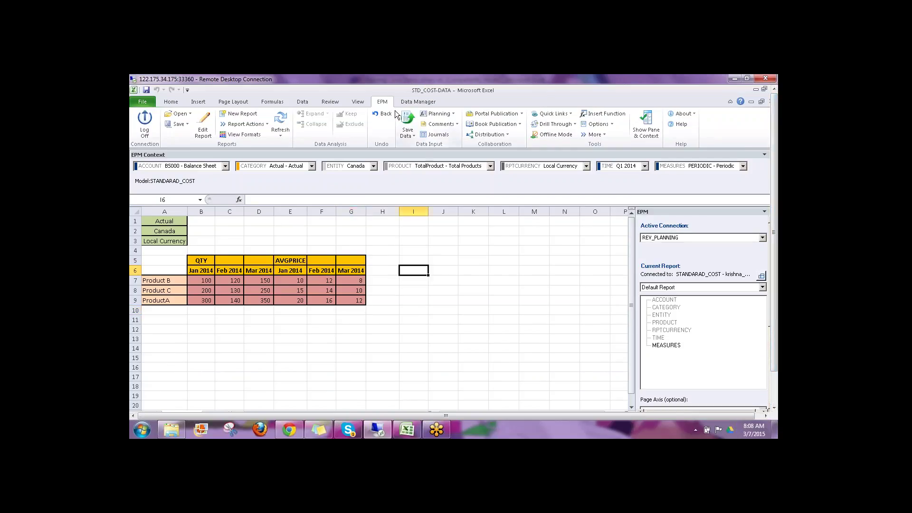
Step: Save the data to STANDARAD_COST, confirming and accepting the 18-value save results
click(407, 121)
click(473, 288)
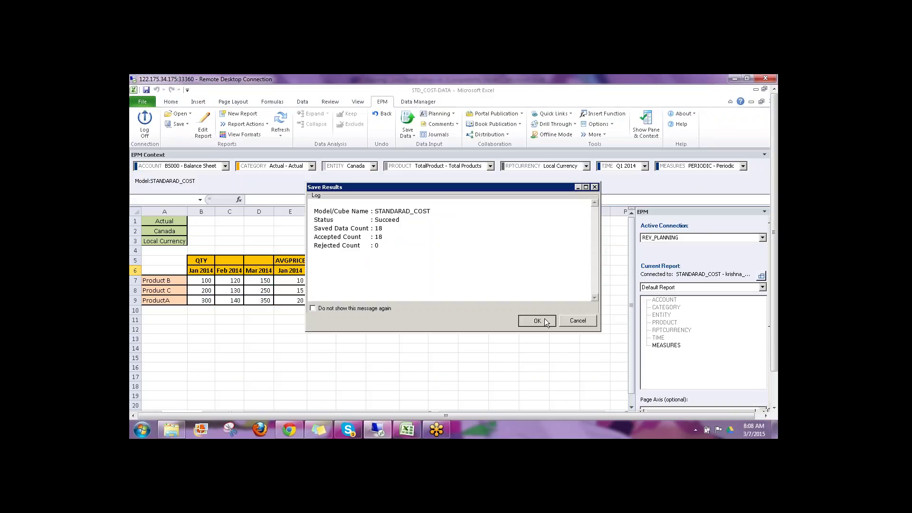
click(544, 318)
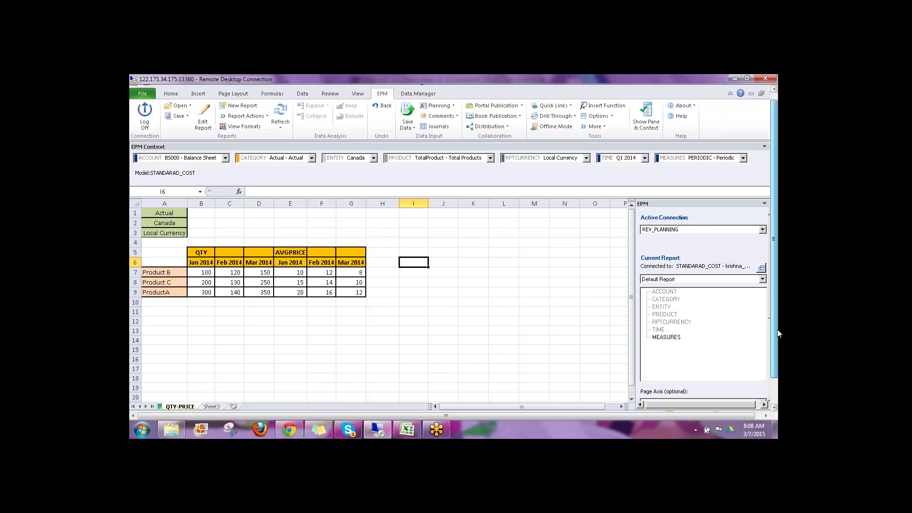
click(286, 401)
Step: Refresh REV_CALC and review the filled January QTY/AVGPRICE and March AVGPRICE values
click(281, 369)
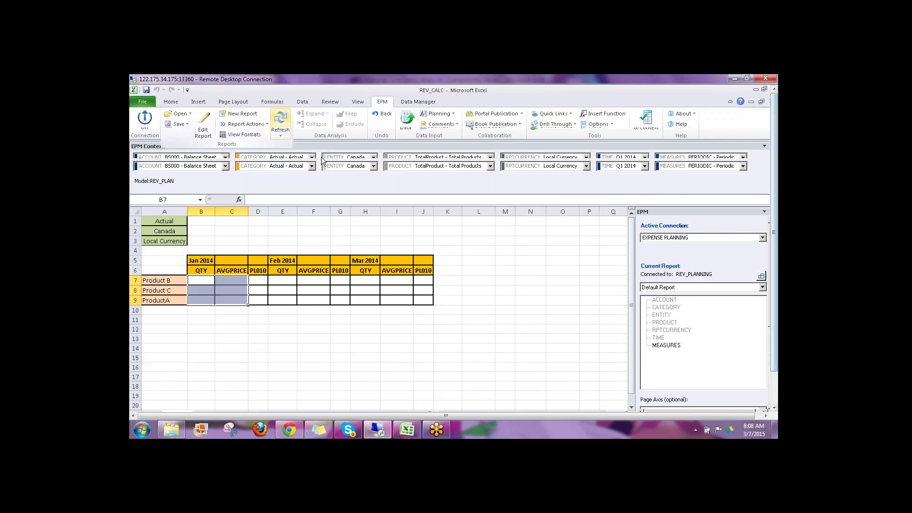
click(365, 232)
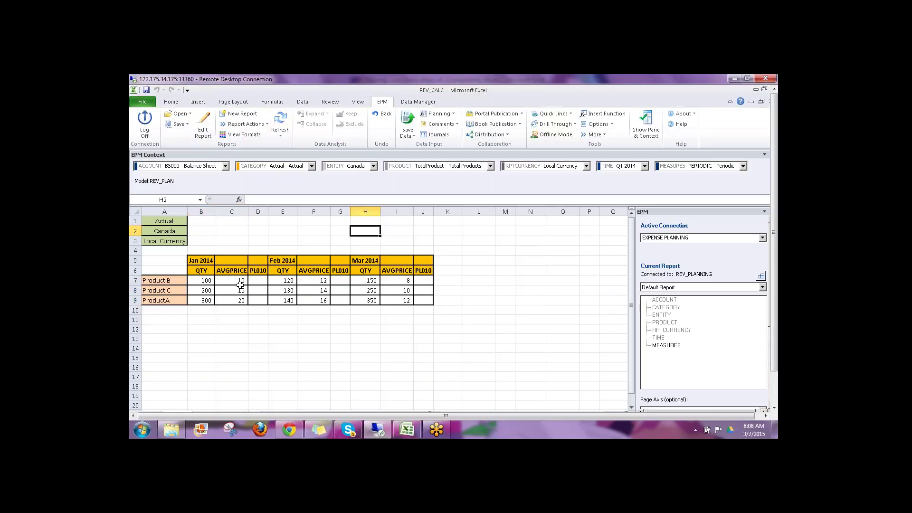
drag(200, 281, 234, 307)
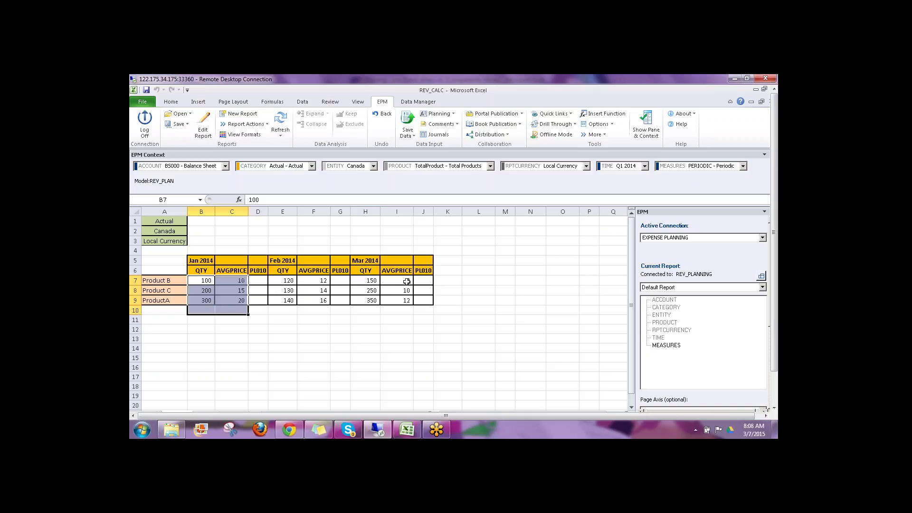
drag(406, 281, 408, 306)
click(530, 310)
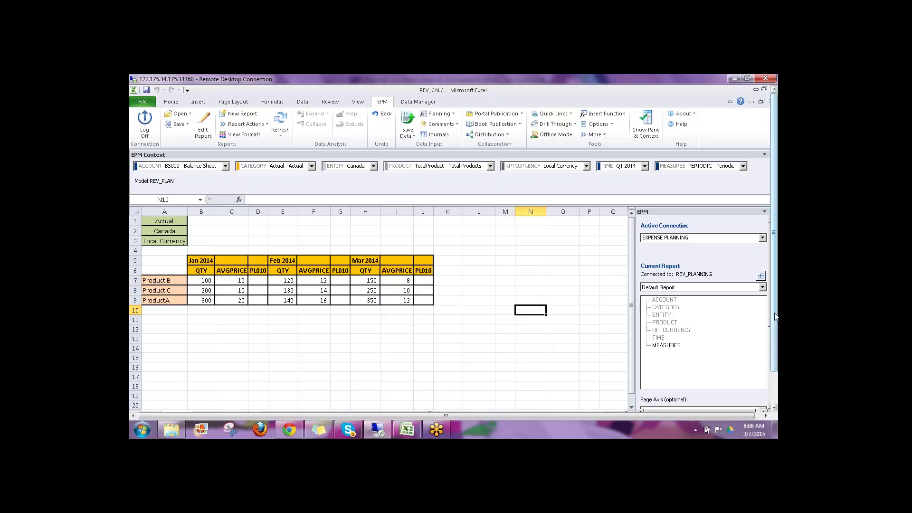
scroll(776, 323, down, 2)
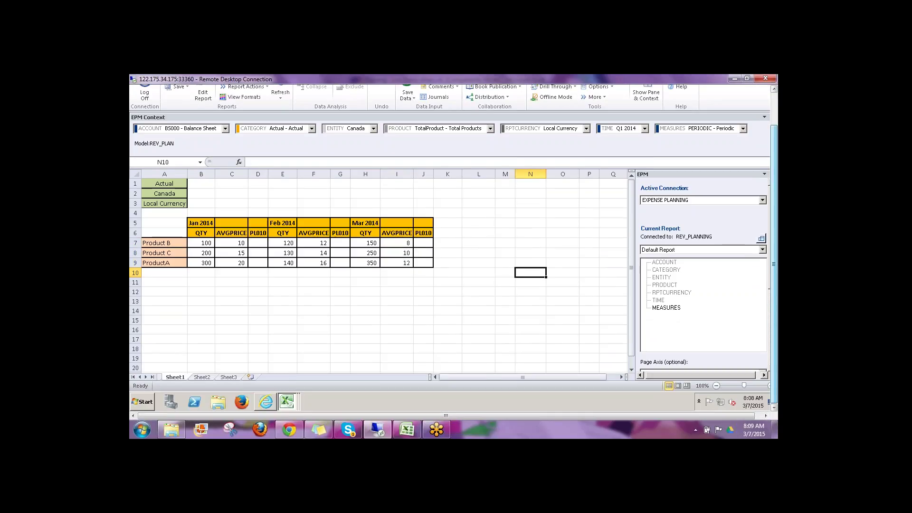
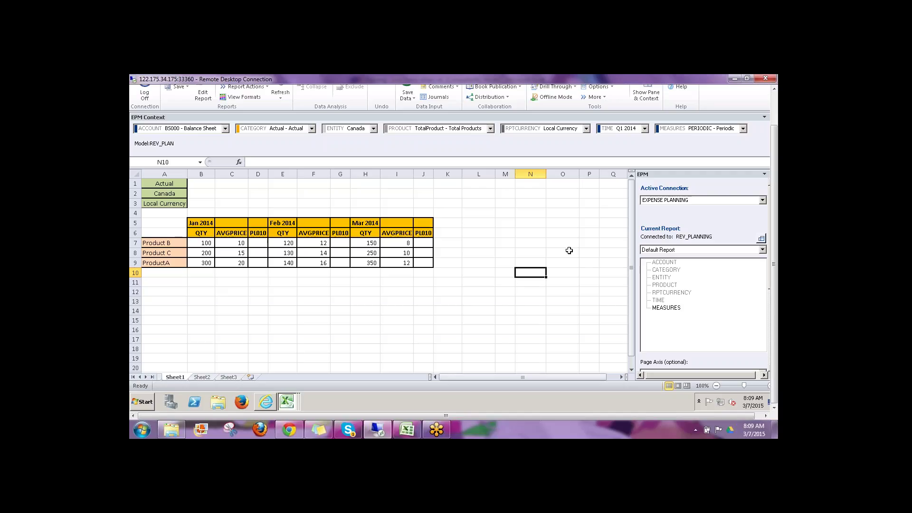
Step: Switch to the STD_COST-DATA workbook
click(450, 293)
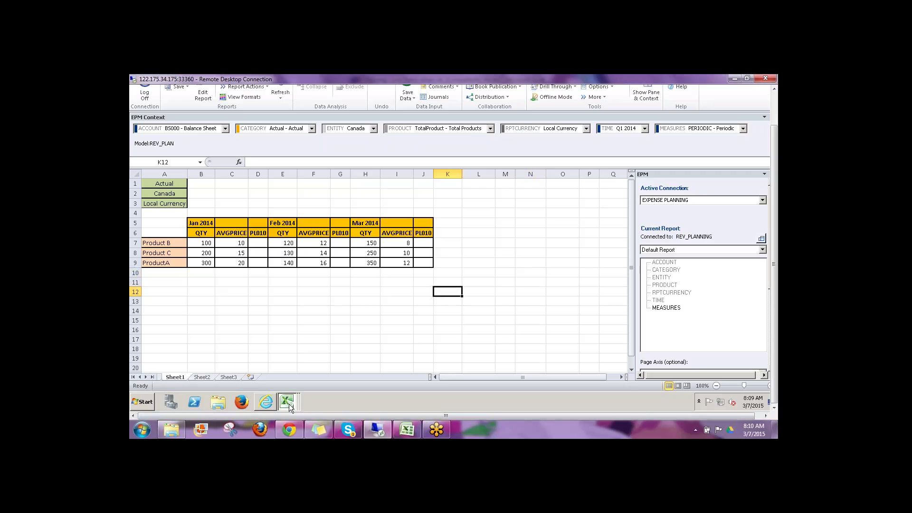
click(292, 356)
click(291, 311)
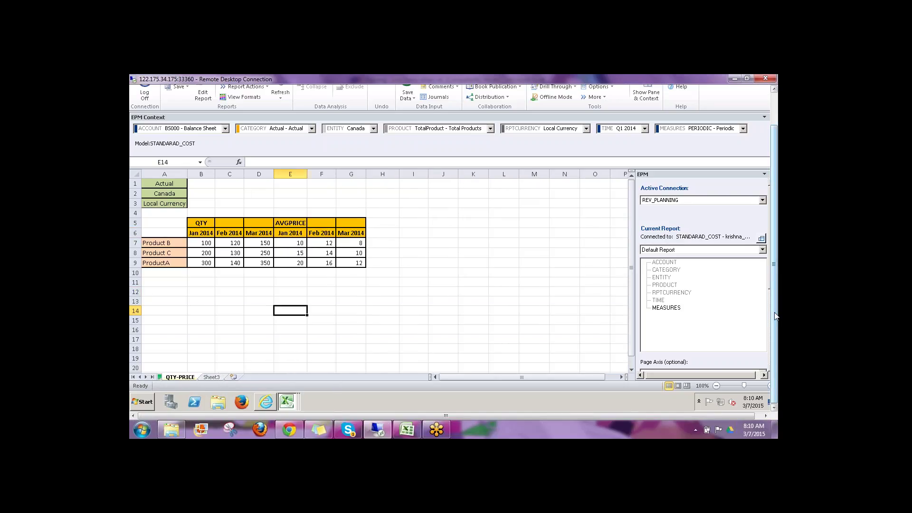
Step: Refresh the QTY-PRICE report of quantities and average prices for Q1 2014
scroll(773, 297, up, 3)
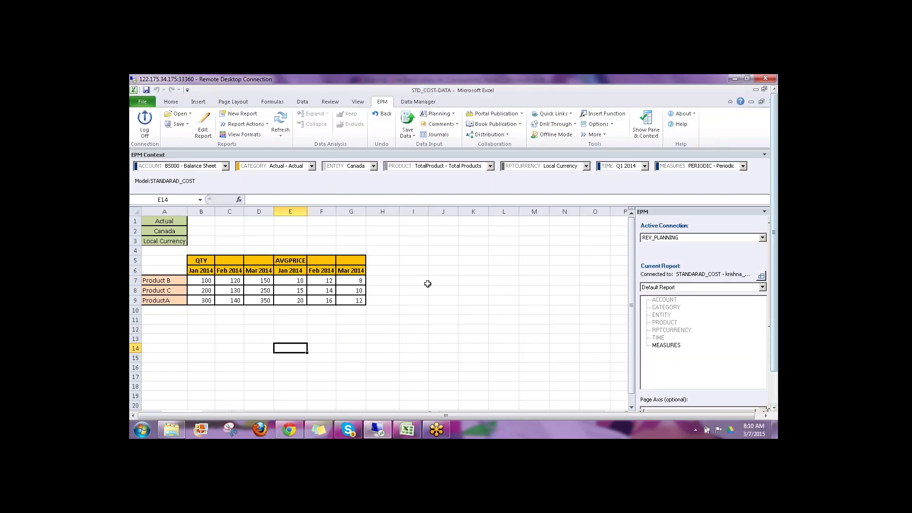
click(426, 283)
click(280, 123)
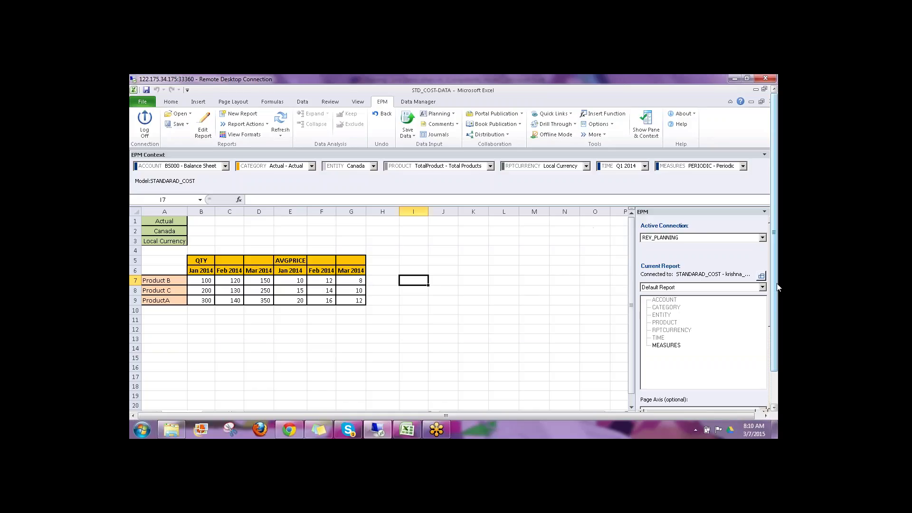
scroll(777, 287, down, 3)
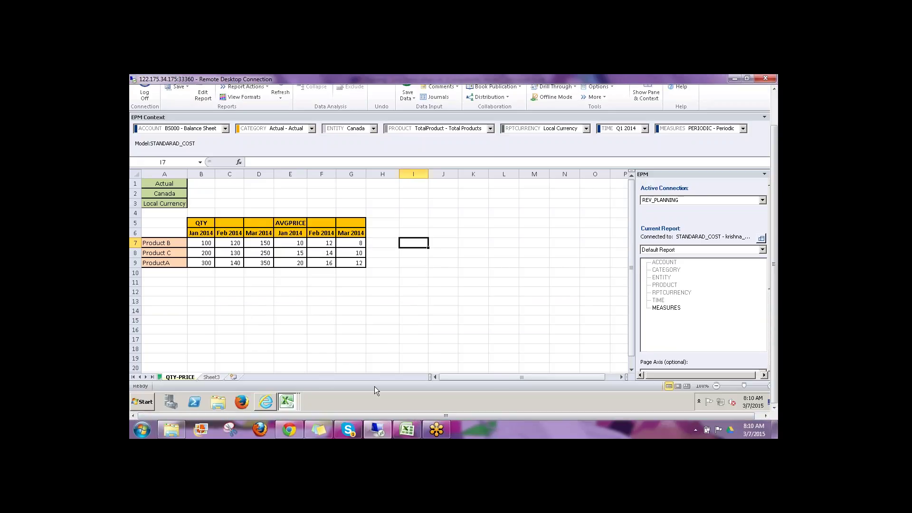
click(140, 377)
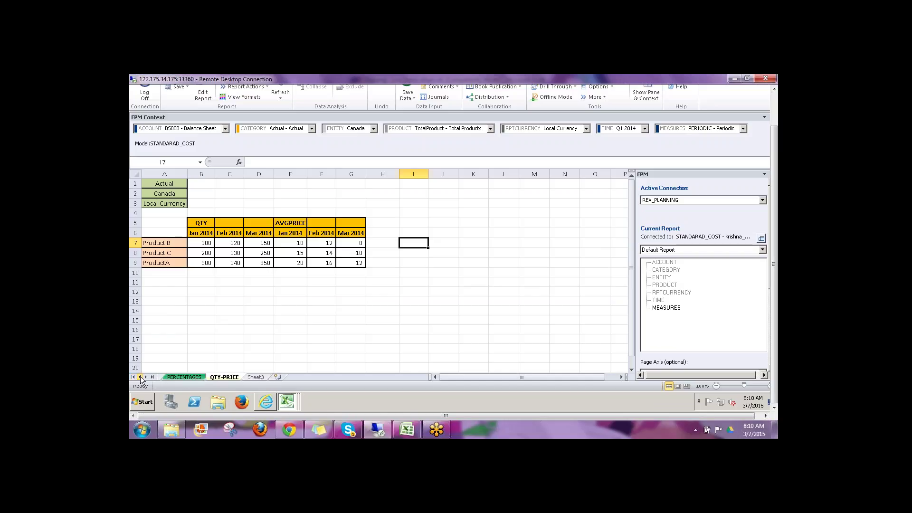
Step: Refresh the empty PERCENTAGES report for Canada and Local Currency
click(184, 377)
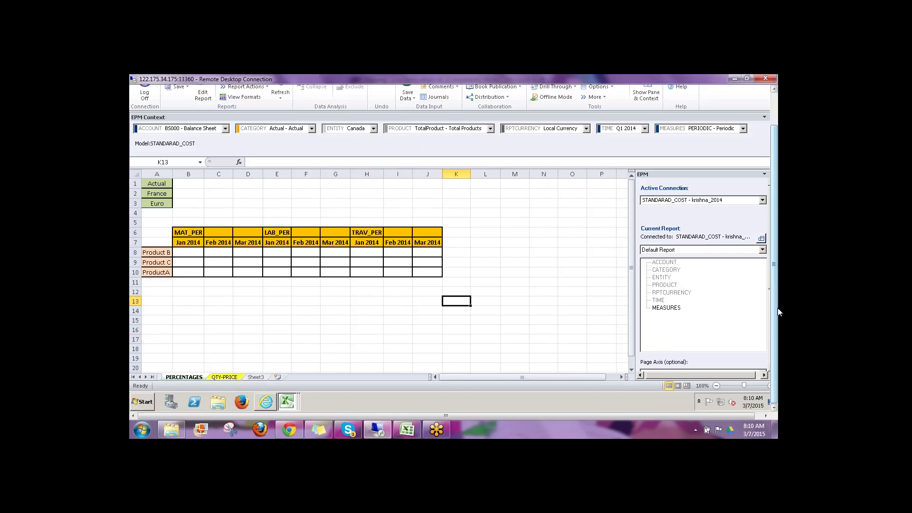
click(280, 124)
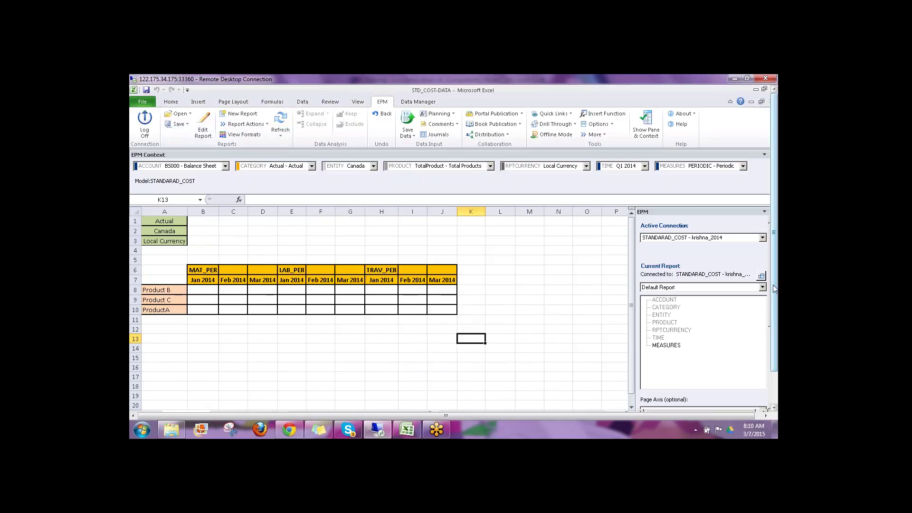
drag(774, 291, 774, 325)
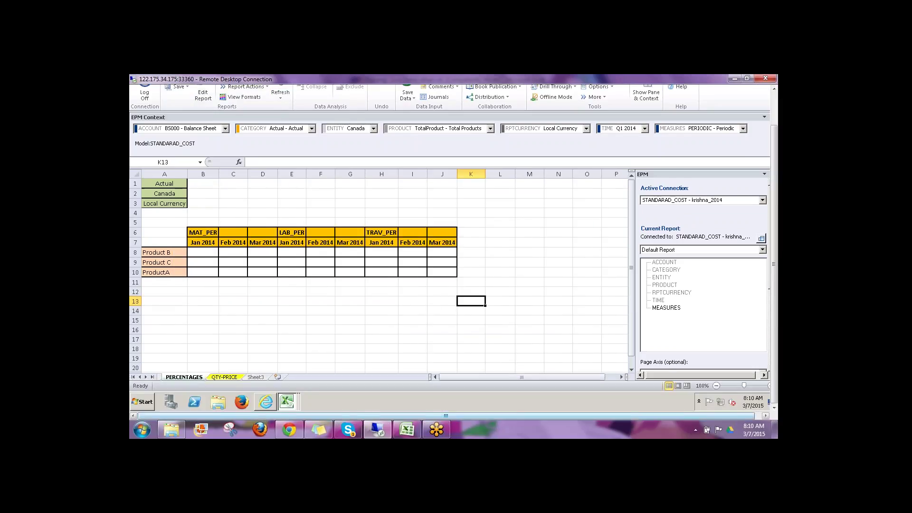
Step: Switch to the EXP_CALC workbook and refresh its expense-plan report
click(286, 401)
click(290, 382)
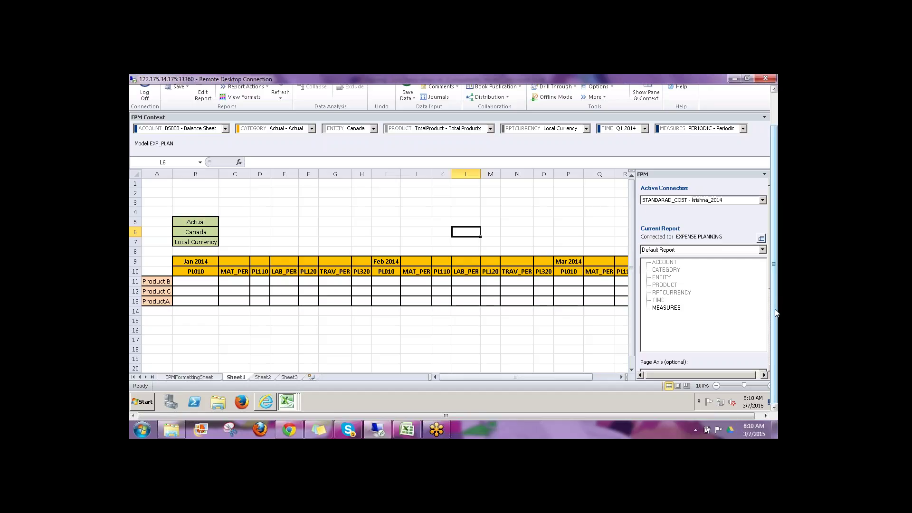
drag(774, 304, 774, 269)
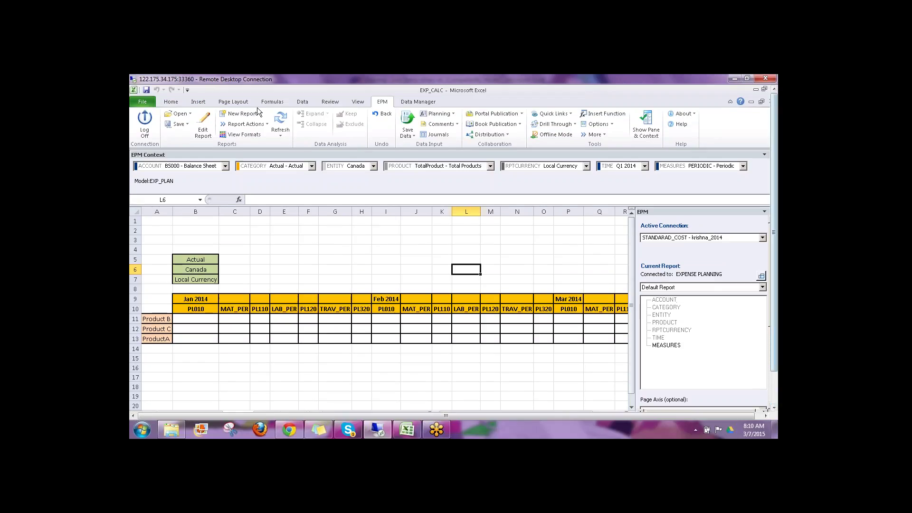
click(280, 122)
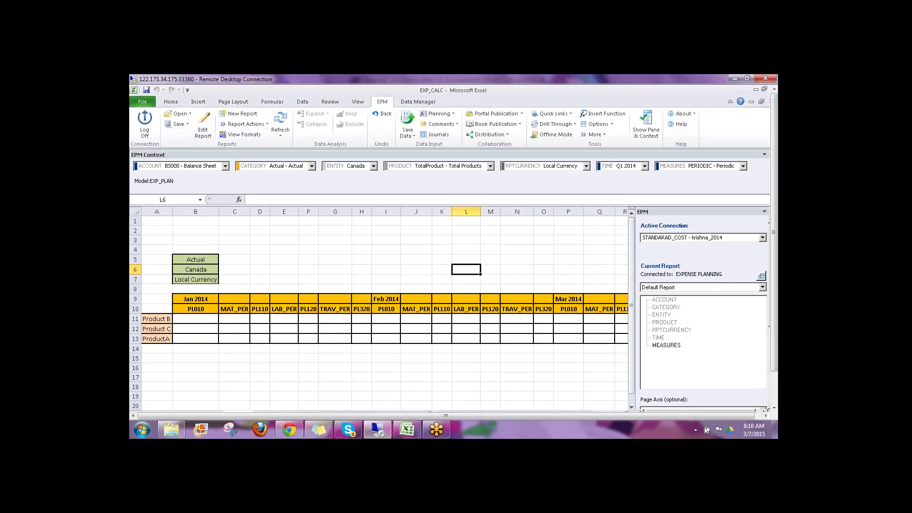
Step: Select the MAT_PER, LAB_PER and TRAV_PER columns to check their formulas
drag(235, 309, 231, 350)
drag(288, 307, 291, 336)
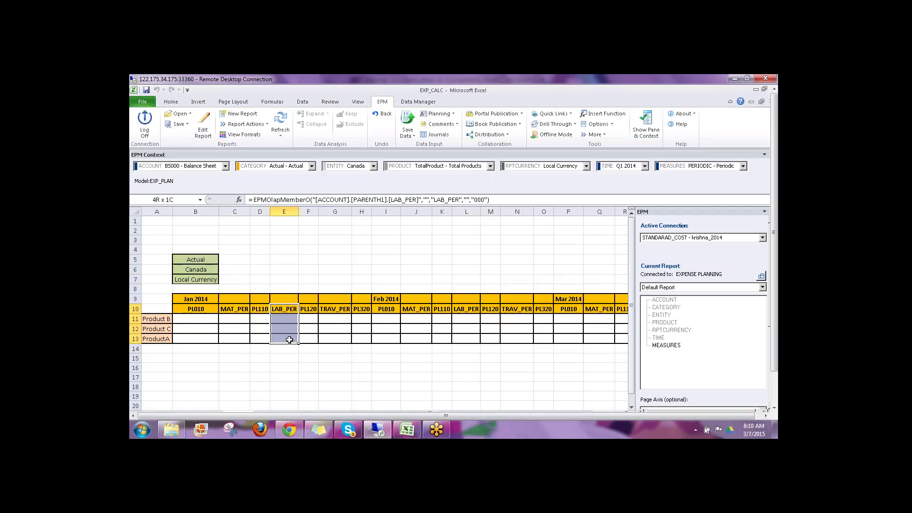
click(335, 311)
drag(335, 315, 337, 338)
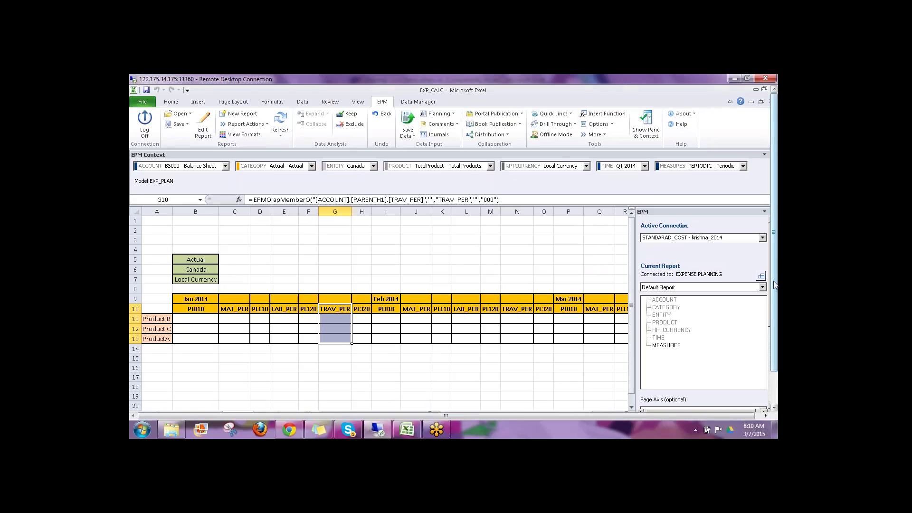
scroll(774, 284, down, 2)
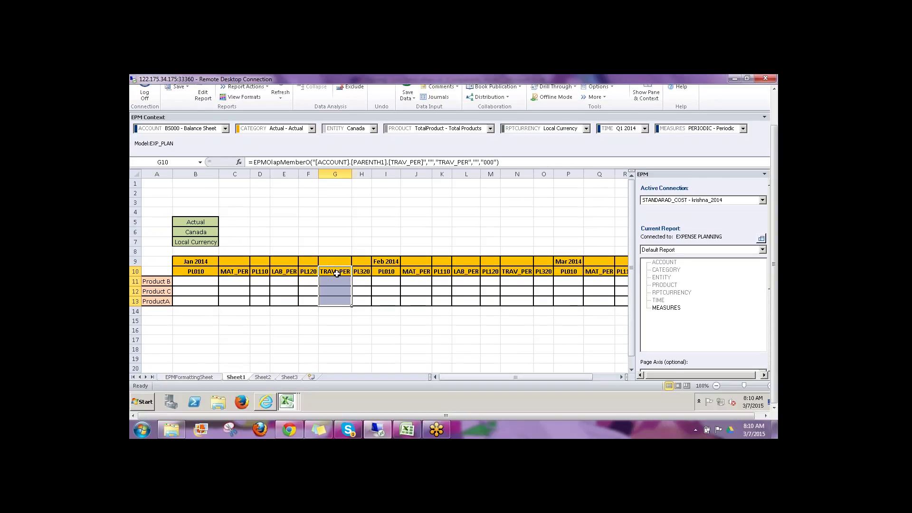
click(288, 402)
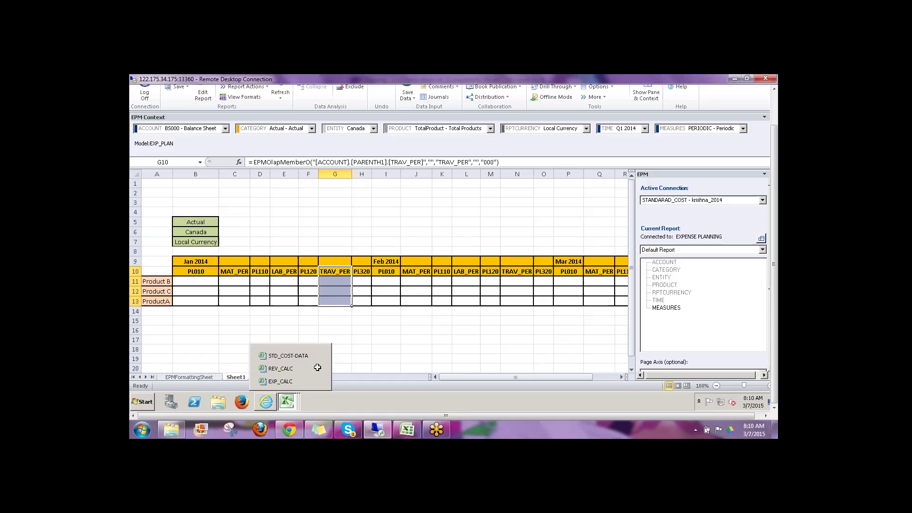
Step: Back in STD_COST-DATA, enter January MAT_PER 10, 12, 14 for Products B, C, A
click(285, 360)
click(259, 311)
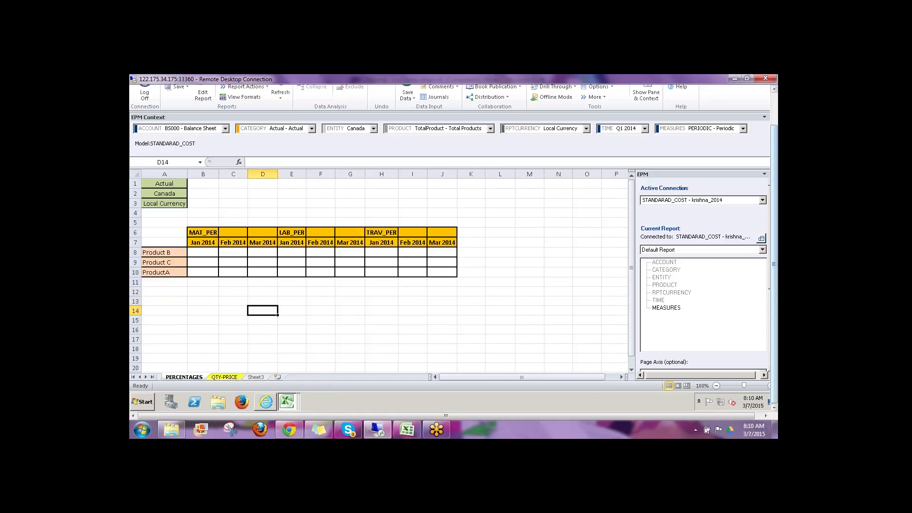
drag(774, 309, 773, 278)
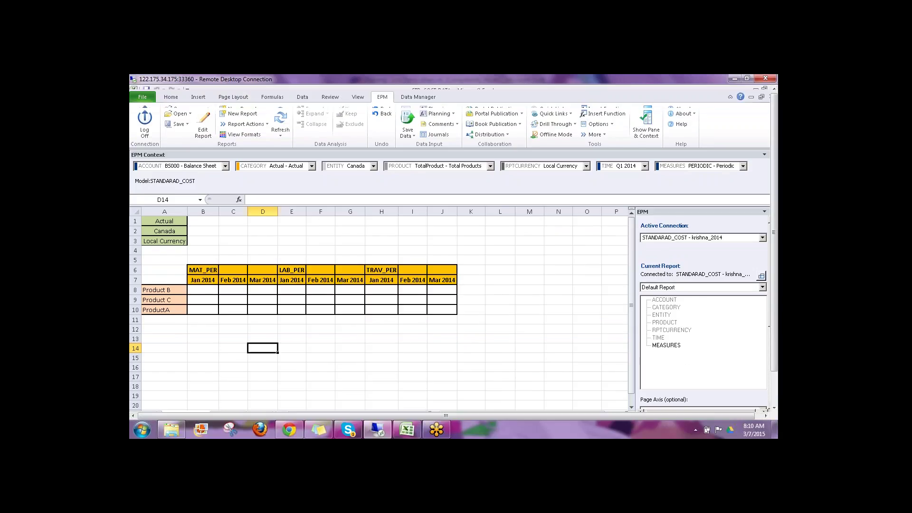
click(203, 290)
text(10)
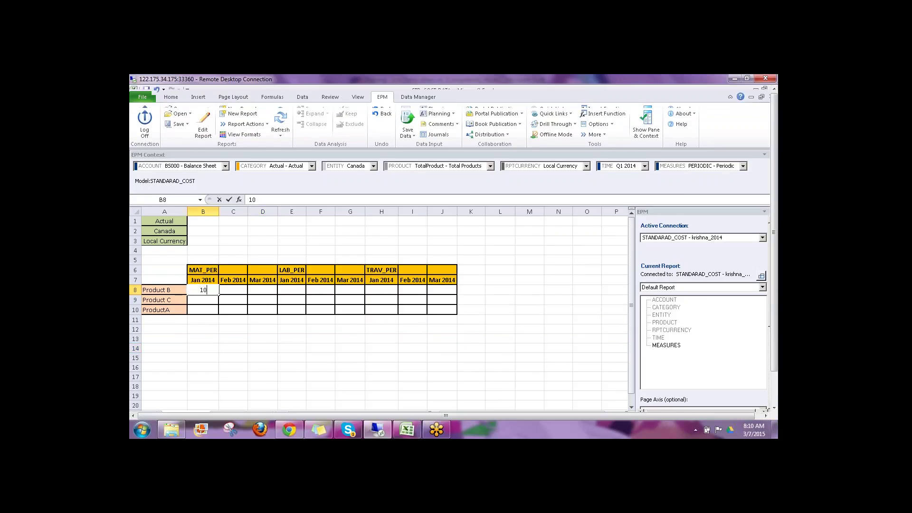
key(Return)
text(12)
key(Return)
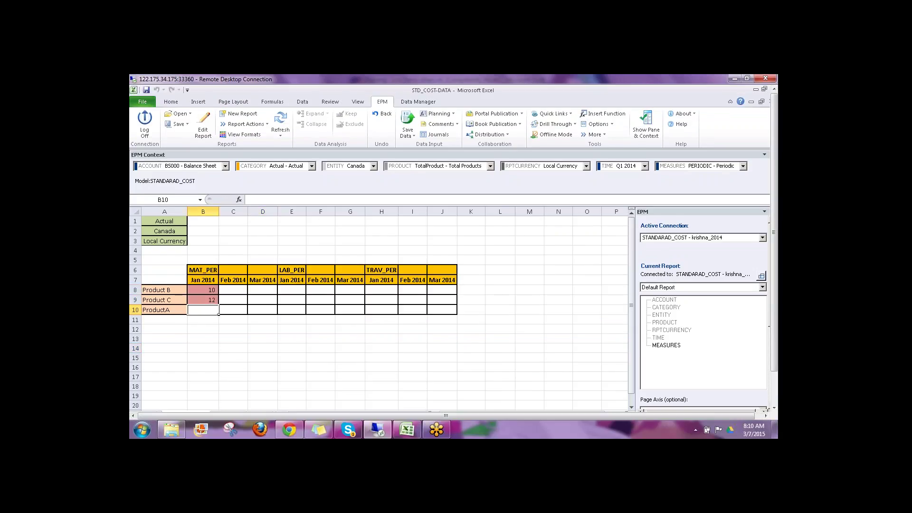
text(14)
key(Tab)
Step: Enter February MAT_PER values 9, 10, 11 for Products B, C, A
click(246, 295)
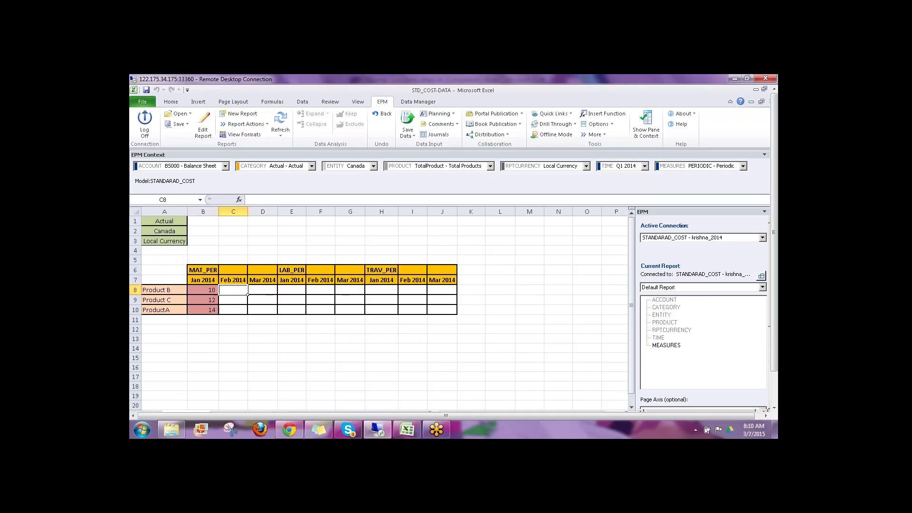
text(9)
key(Return)
text(10)
key(Return)
text(11)
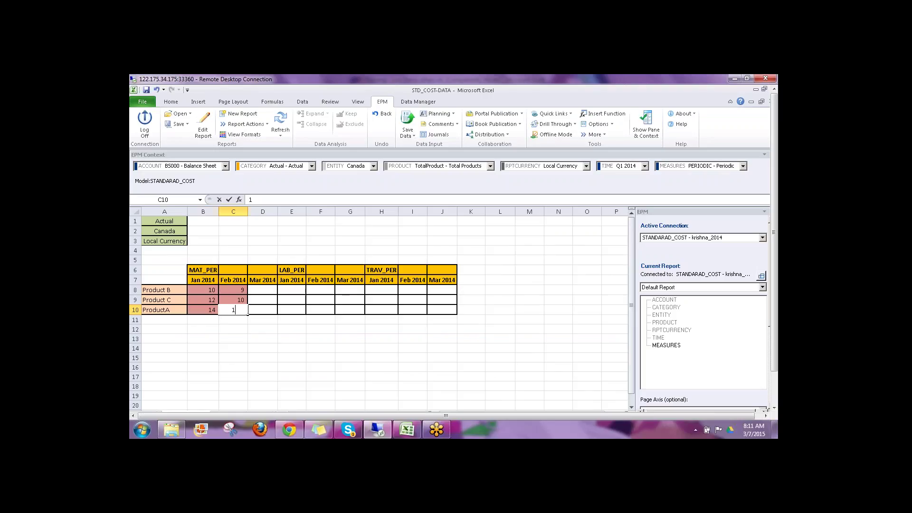
click(274, 302)
Step: Enter March MAT_PER values 11, 12, 13 for Products B, C, A
click(270, 291)
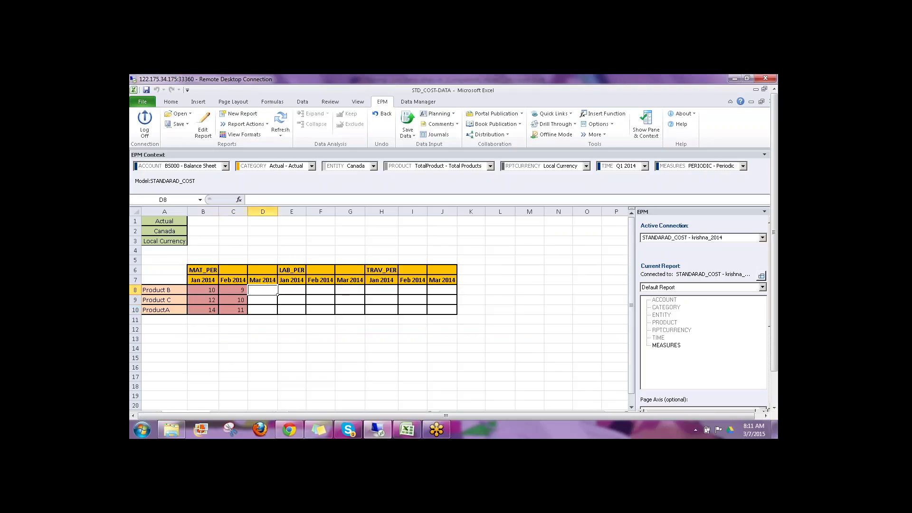
text(11)
key(Return)
text(12)
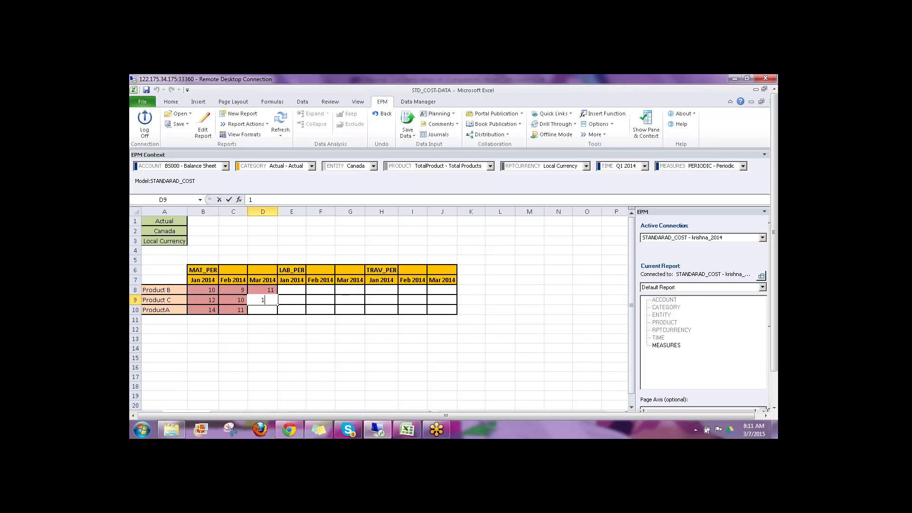
key(Return)
text(1)
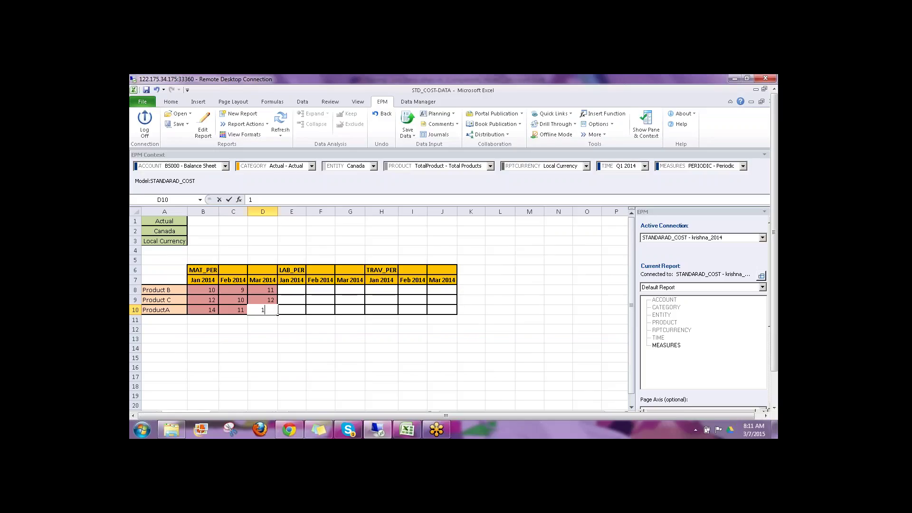
text(3)
key(Return)
Step: Enter January LAB_PER values 10, 15, 20 for Products B, C, A
click(305, 294)
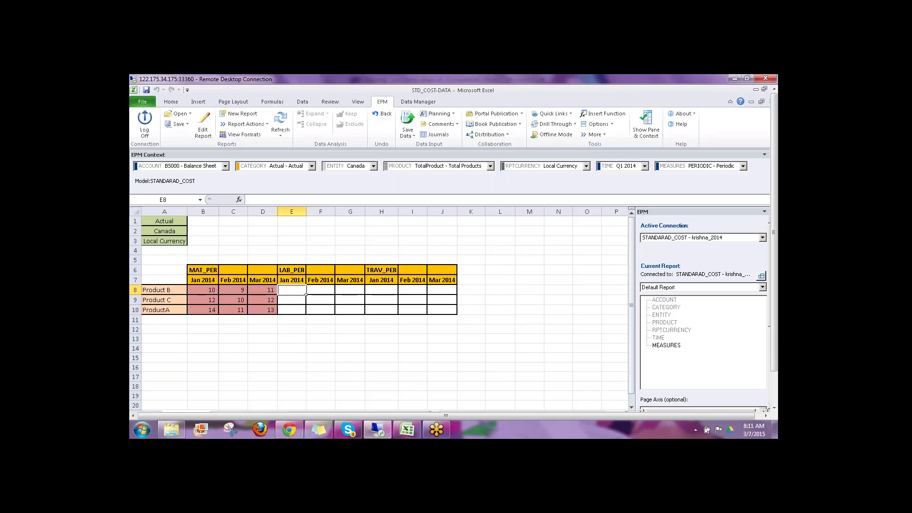
text(10)
click(264, 291)
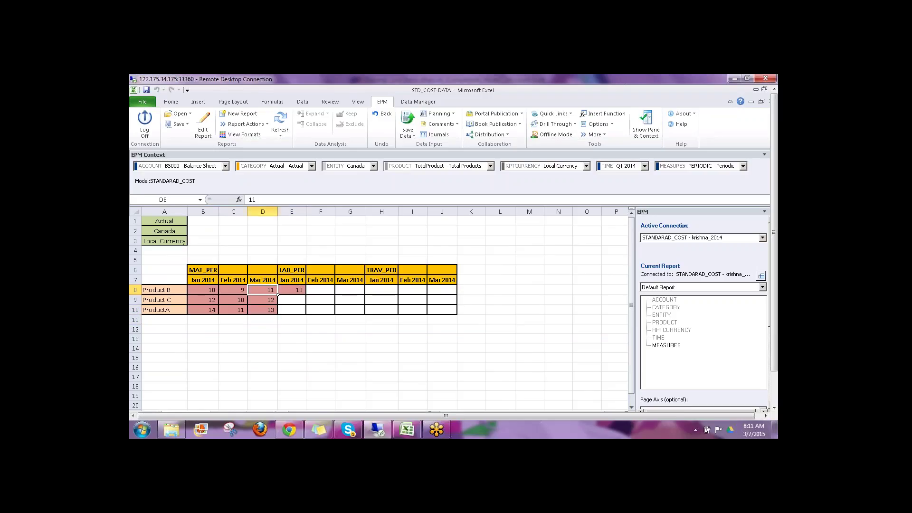
click(277, 304)
click(280, 302)
text(15)
key(Return)
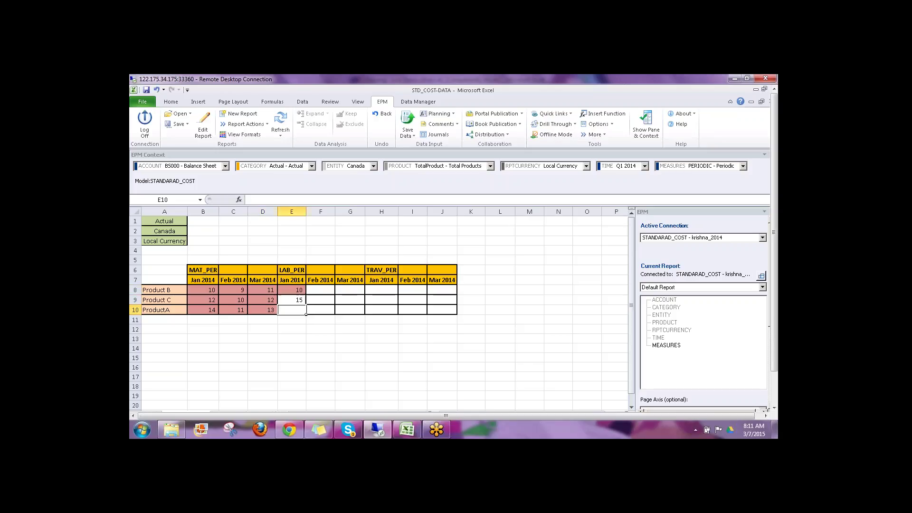
text(20)
click(314, 312)
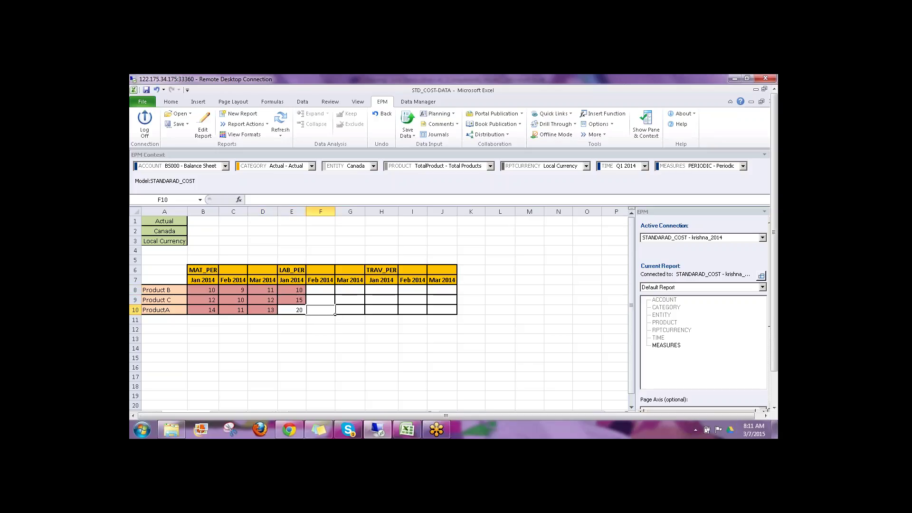
Step: Enter February LAB_PER values 5, 10, 15 for Products B, C, A
click(334, 293)
text(5)
key(Return)
text(10)
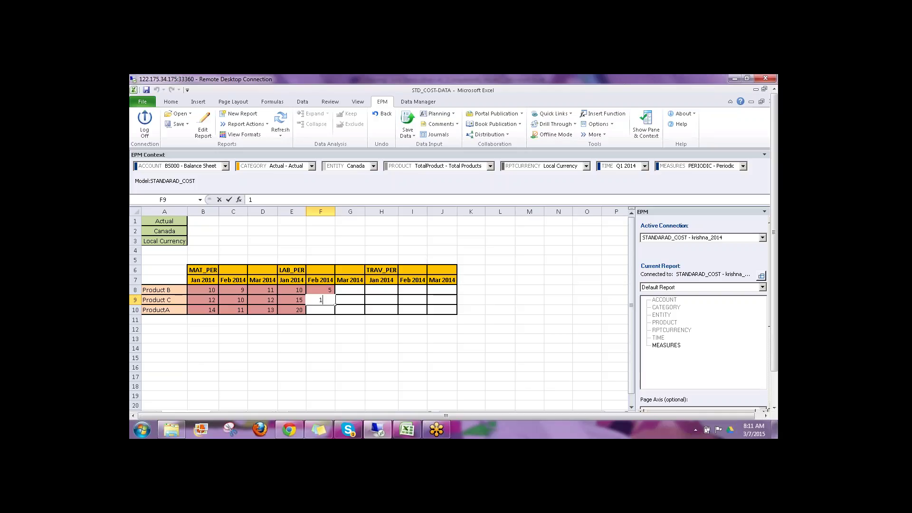
key(Return)
text(15)
click(337, 311)
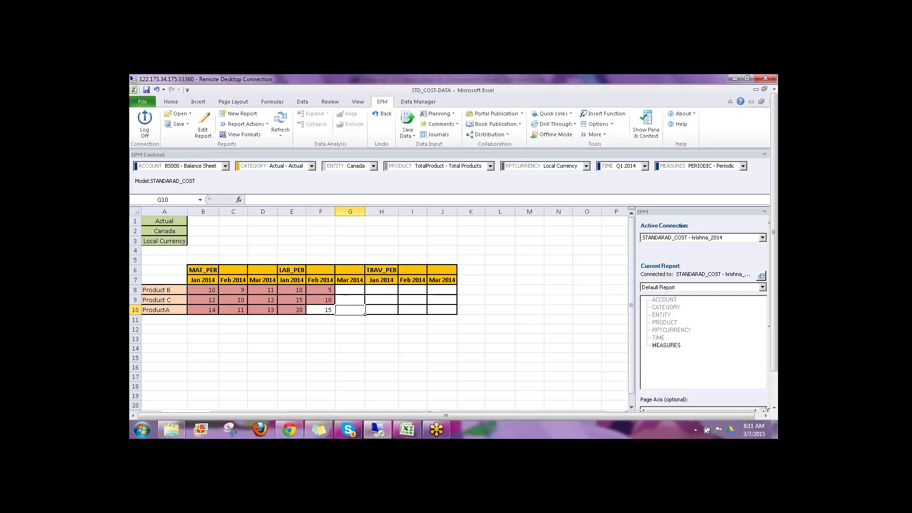
Step: Enter March LAB_PER values 3, 6, 9 into G8:G10
click(364, 293)
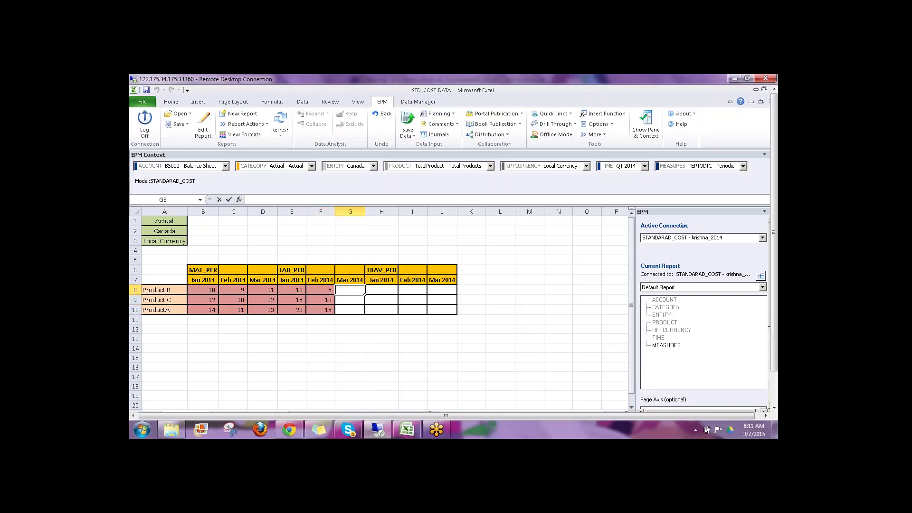
text(3)
click(364, 304)
text(6)
click(364, 314)
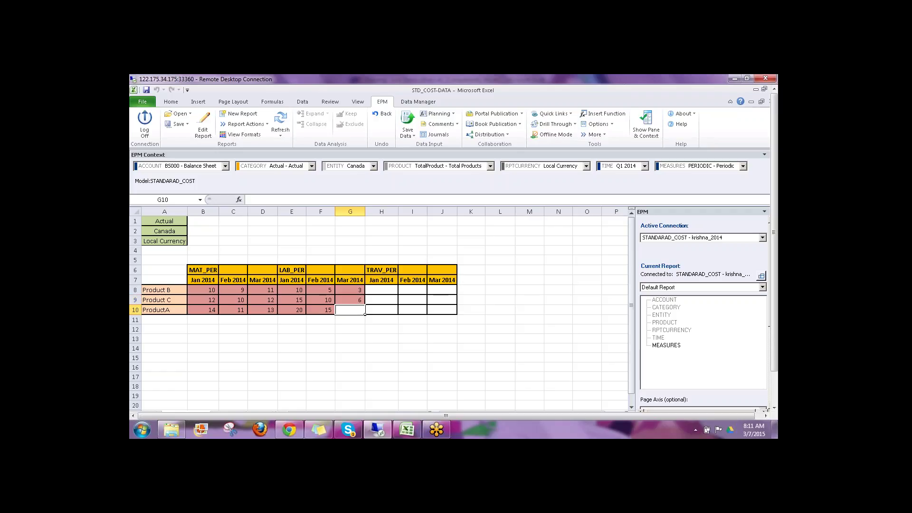
text(9)
click(396, 313)
Step: Enter January TRAV_PER values 12, 10, 8 into H8:H10
click(396, 303)
click(397, 293)
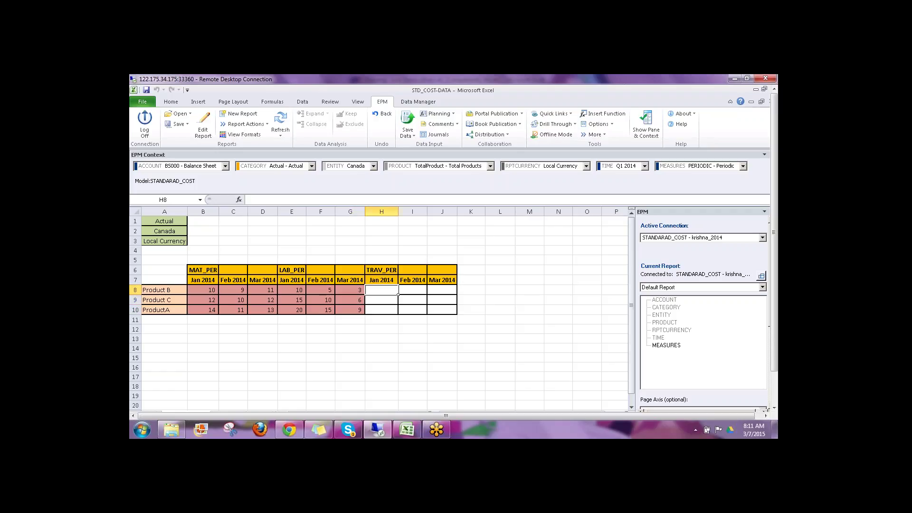
text(12)
click(398, 305)
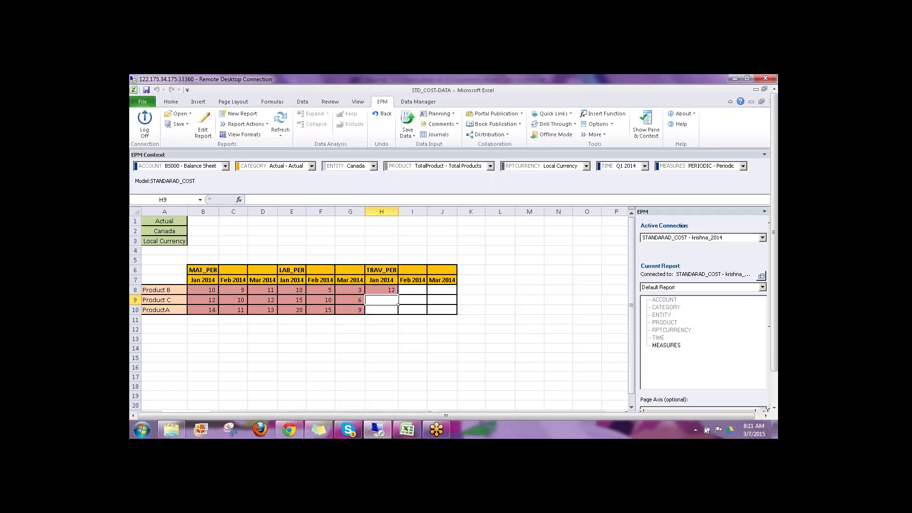
text(10)
click(398, 313)
text(8)
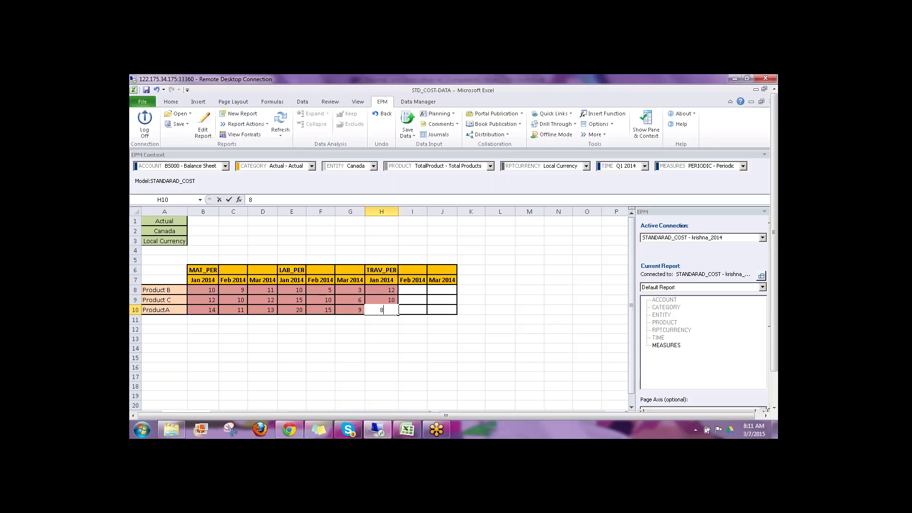
click(426, 314)
Step: Enter February TRAV_PER values 4, 8, 12 into I8:I10
click(426, 304)
click(427, 294)
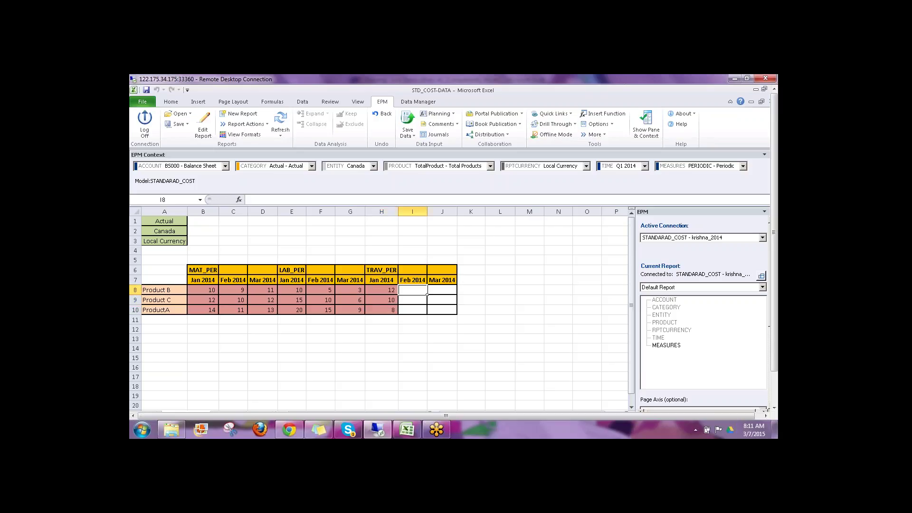
text(4)
click(427, 304)
text(8)
click(427, 314)
text(12)
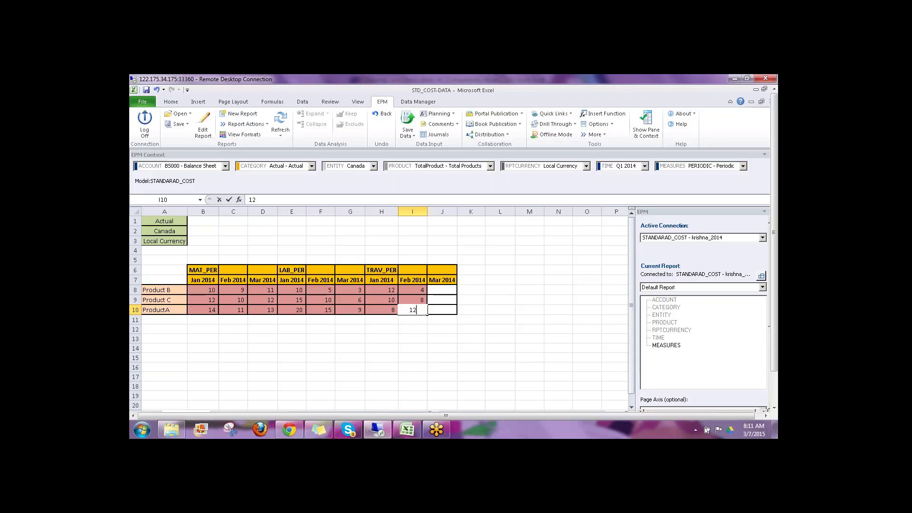
click(455, 311)
Step: Enter March TRAV_PER values 6, 12, 15 into J8:J10
click(456, 304)
click(456, 295)
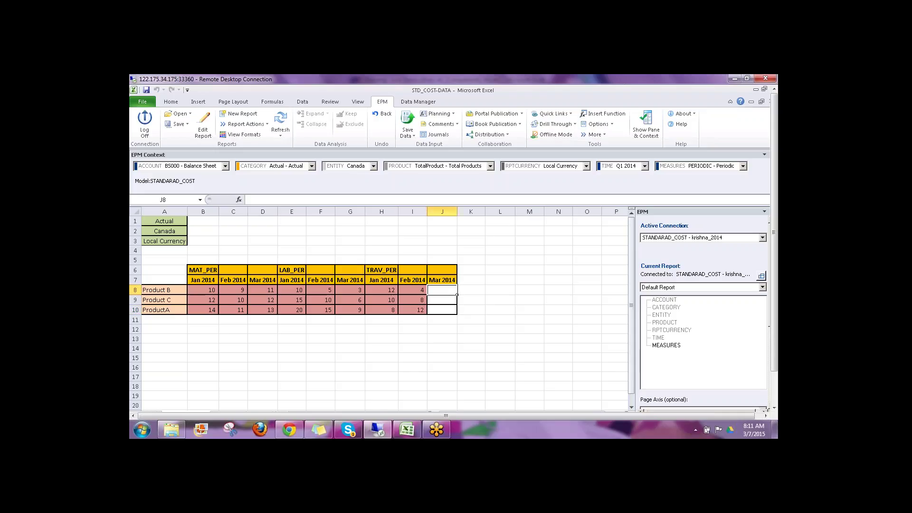
text(6)
key(Return)
text(12)
key(Return)
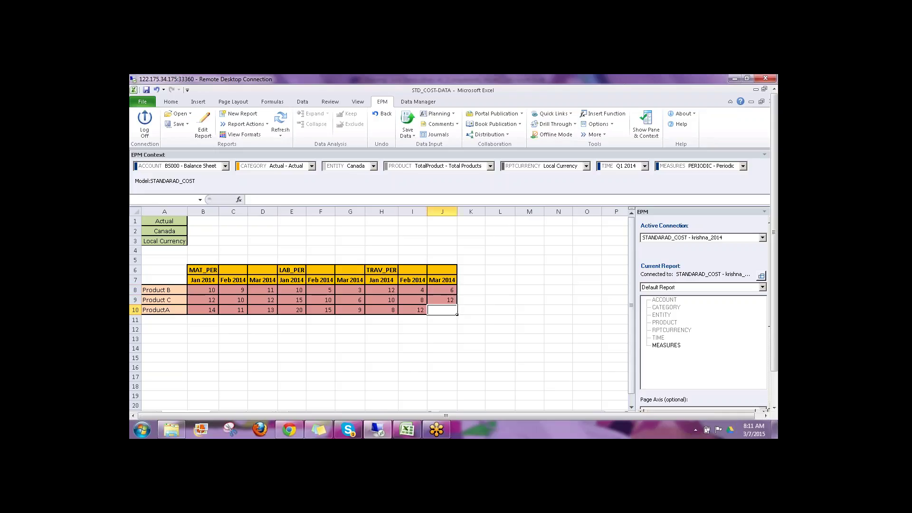
text(15)
key(Return)
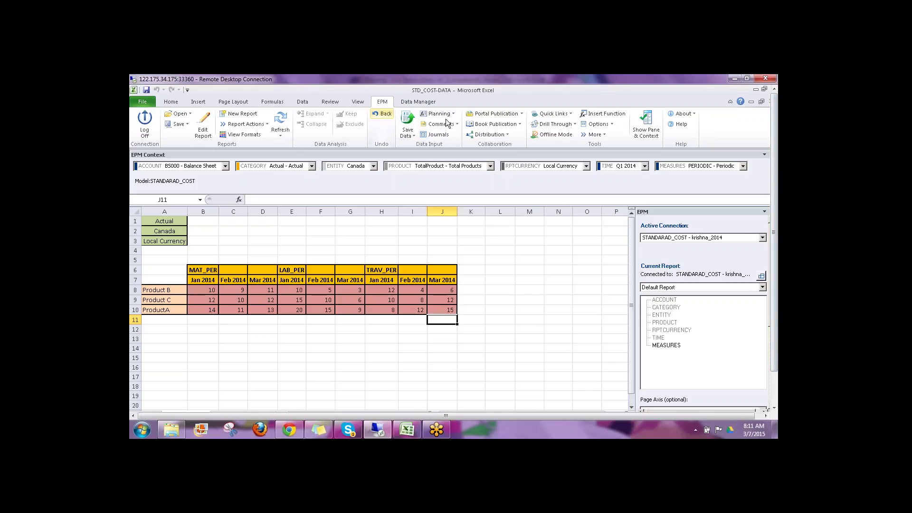
Step: Save the 27 entered percentage records to the model with EPM Save Data
click(407, 119)
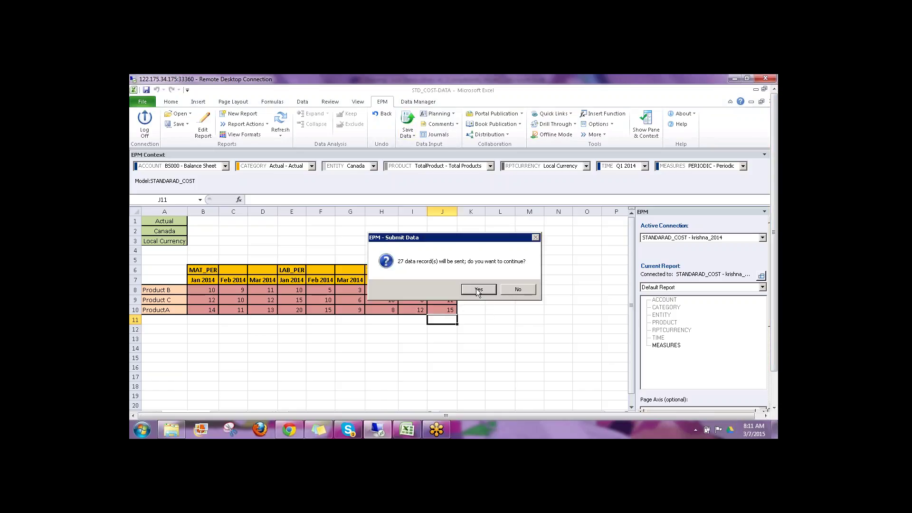
click(478, 289)
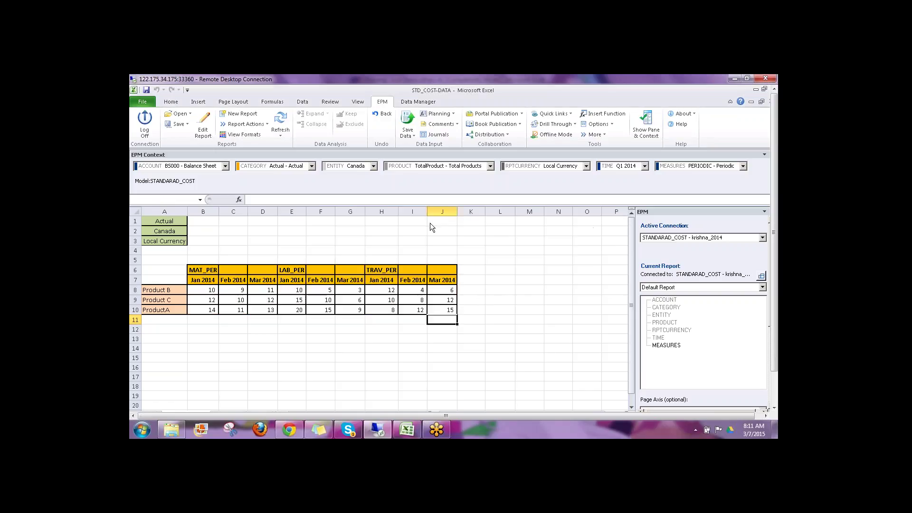
click(536, 320)
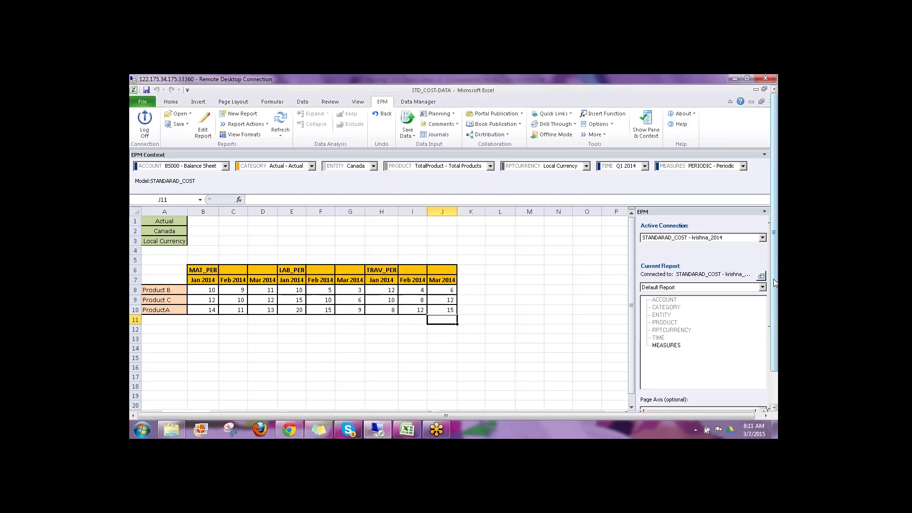
Step: Switch to the EXP_CALC expense-plan workbook
drag(775, 290, 779, 335)
click(287, 402)
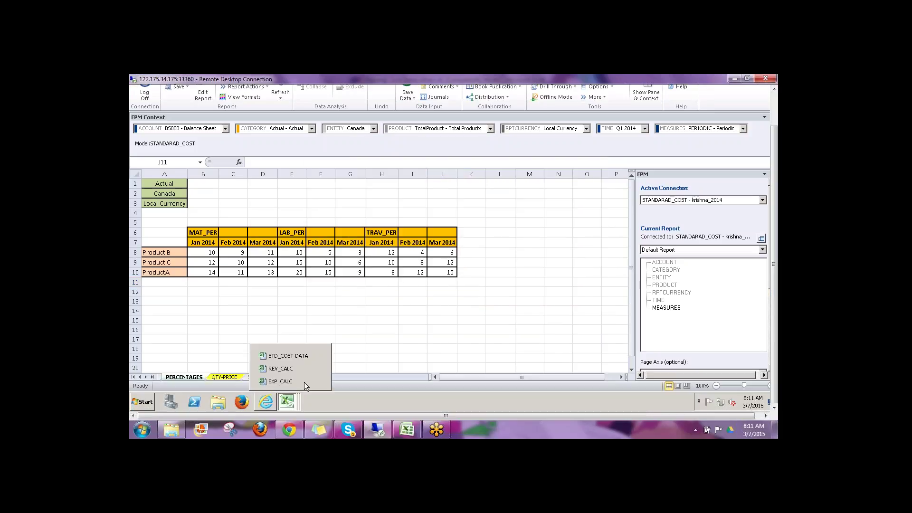
click(294, 382)
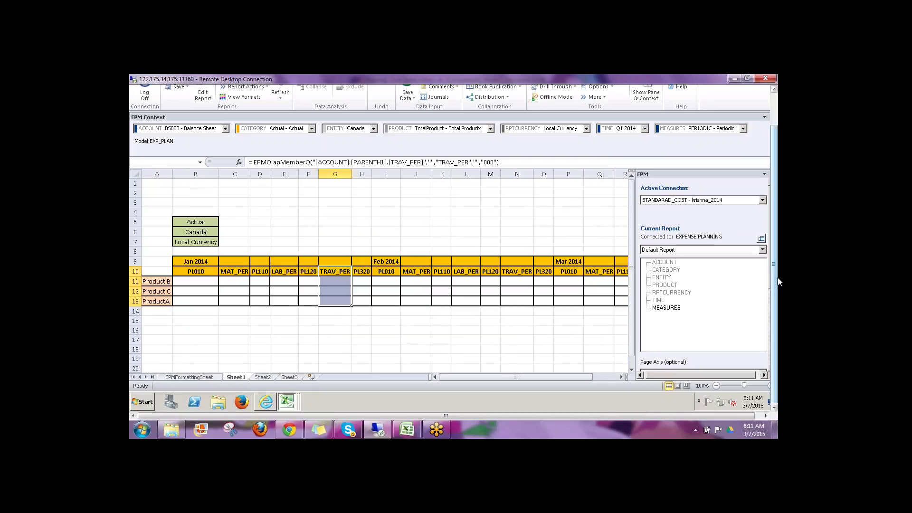
drag(775, 306, 775, 269)
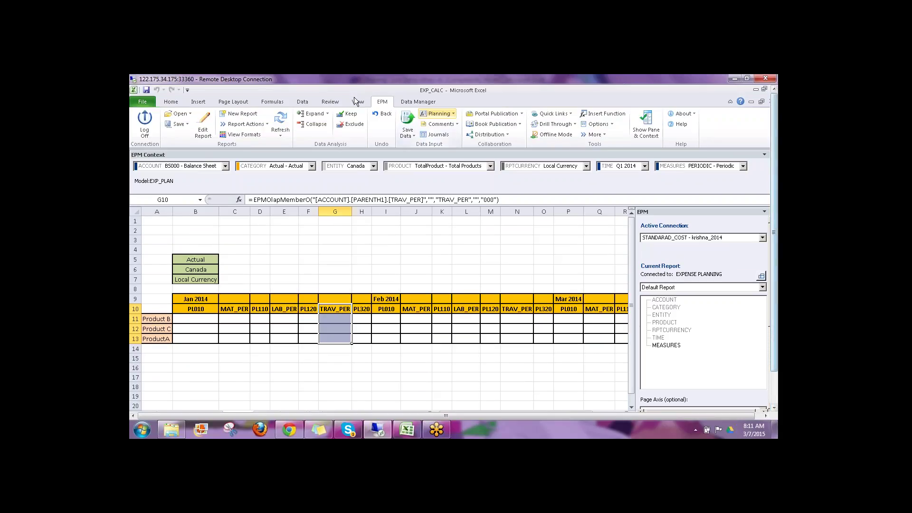
Step: Refresh EXP_CALC and highlight the January MAT_PER, LAB_PER and TRAV_PER values
click(281, 118)
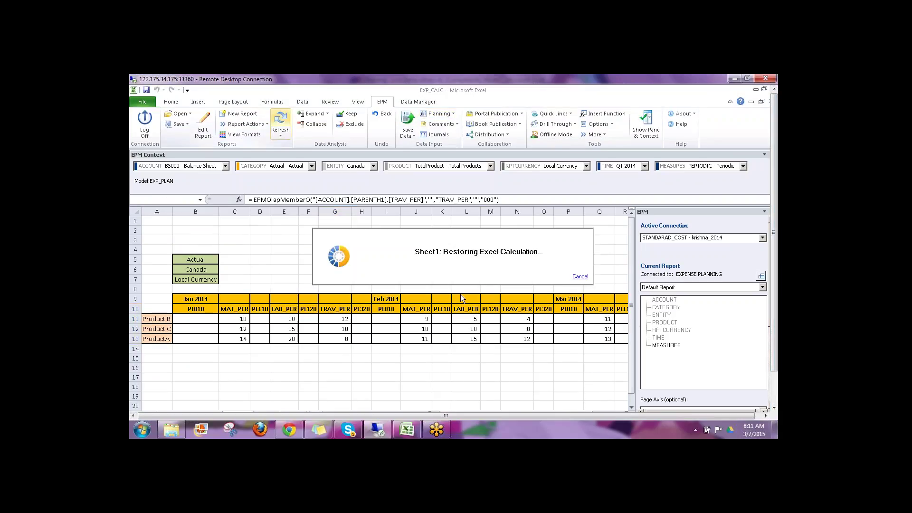
drag(240, 318, 243, 338)
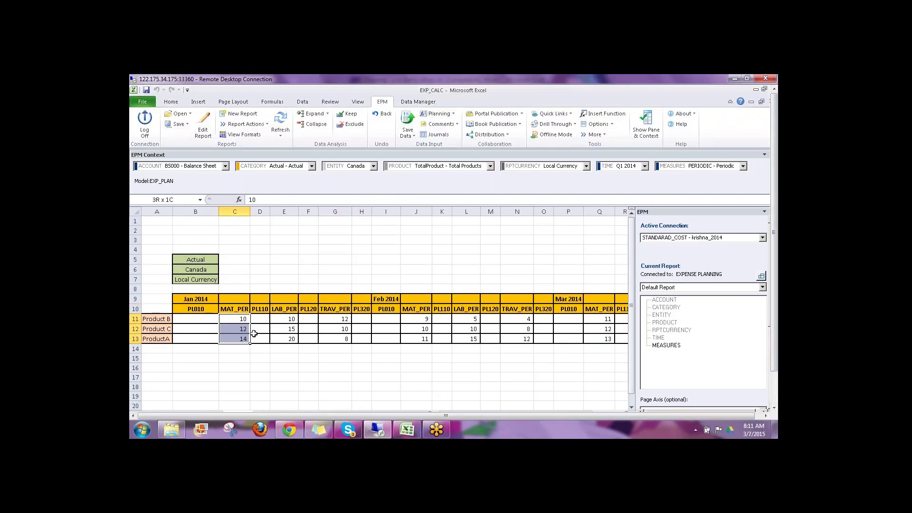
drag(290, 315, 293, 344)
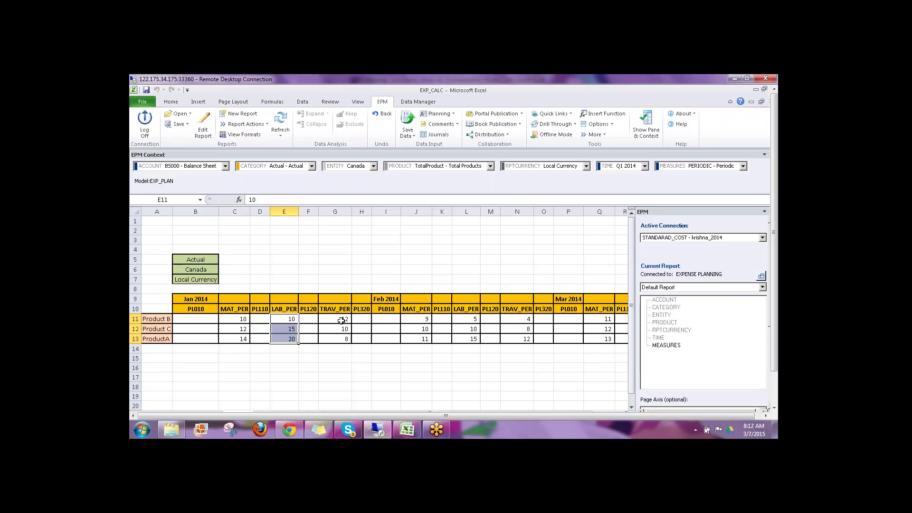
drag(342, 318, 345, 338)
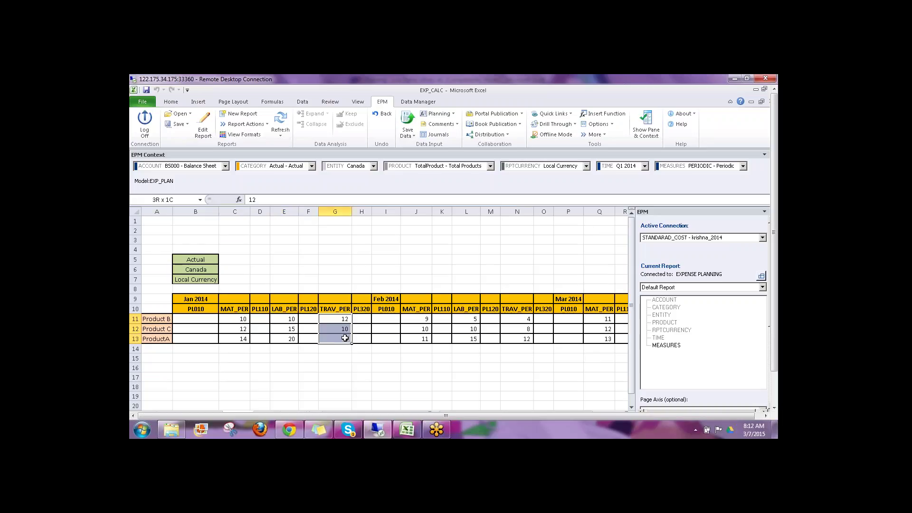
Step: Highlight the Jan, Feb and Mar 2014 headers and the empty PL010 column
click(195, 300)
click(378, 299)
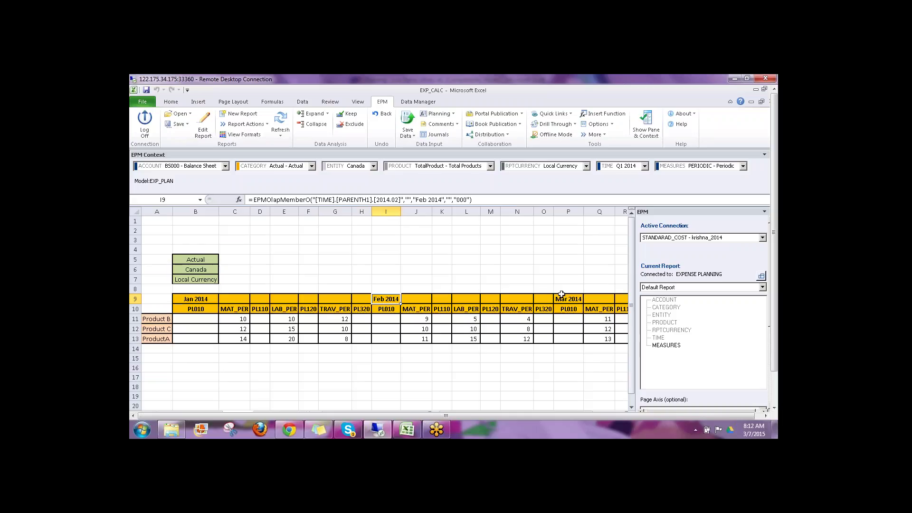
click(565, 299)
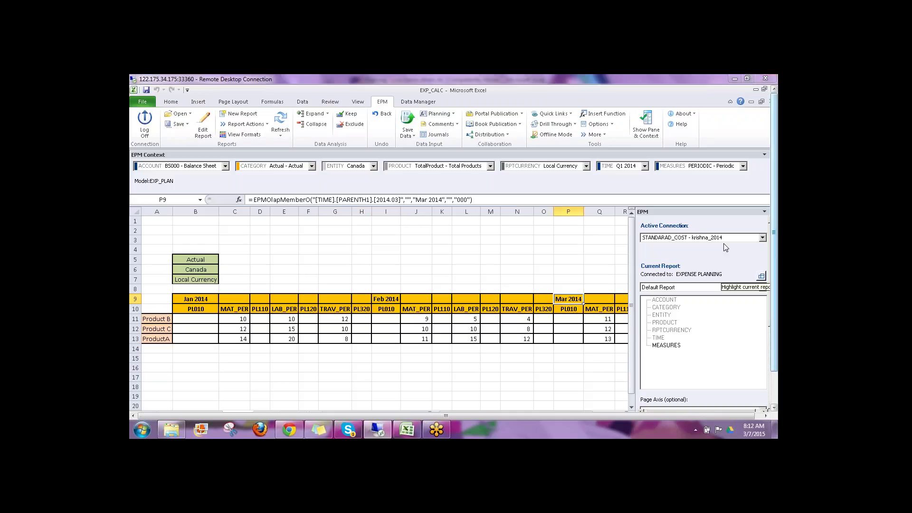
mouse_move(215, 328)
mouse_down()
mouse_move(211, 337)
mouse_move(177, 290)
mouse_move(256, 260)
mouse_move(277, 278)
mouse_up()
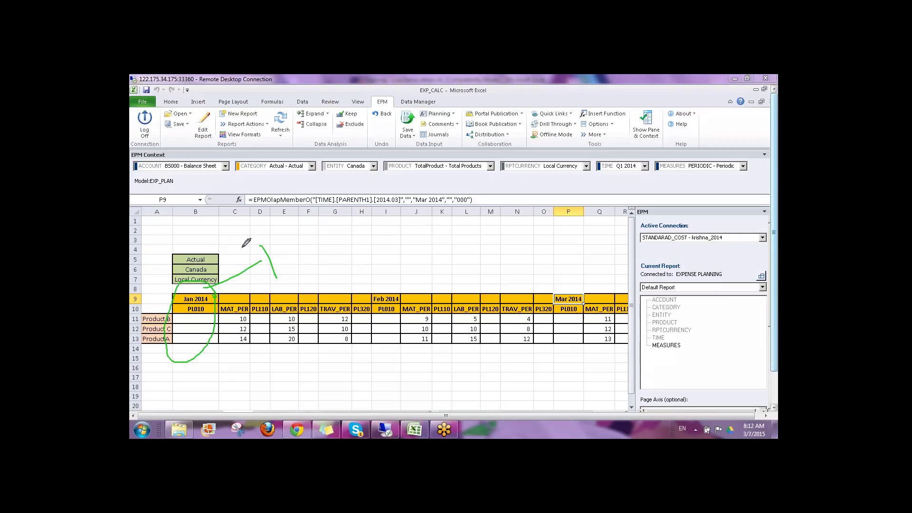
drag(243, 246, 309, 270)
mouse_move(302, 221)
mouse_down()
mouse_move(277, 206)
mouse_move(293, 284)
mouse_move(301, 209)
mouse_up()
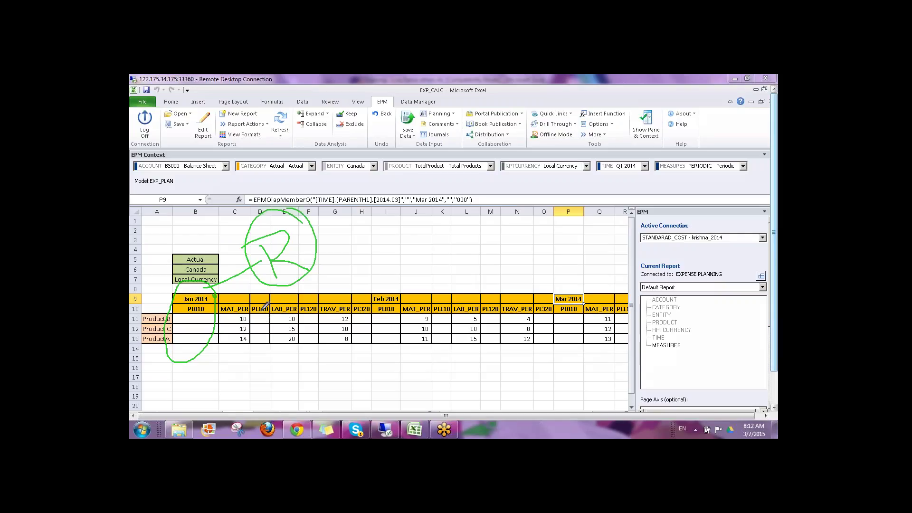
mouse_move(261, 314)
mouse_down()
mouse_move(259, 377)
mouse_move(285, 384)
mouse_up()
mouse_move(309, 314)
mouse_down()
mouse_move(310, 377)
mouse_move(336, 387)
mouse_up()
mouse_move(361, 312)
mouse_down()
mouse_move(373, 380)
mouse_move(379, 366)
mouse_up()
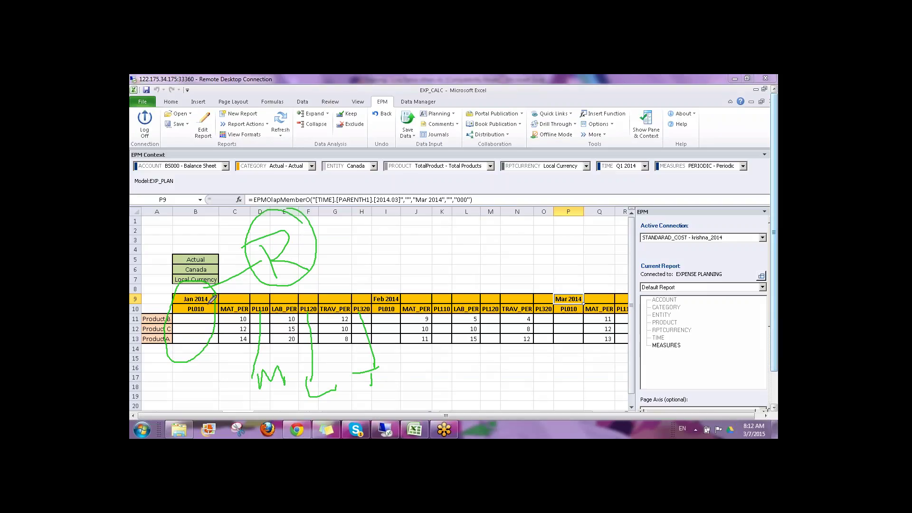
mouse_move(304, 244)
mouse_down()
mouse_move(334, 239)
mouse_move(325, 252)
mouse_move(371, 249)
mouse_move(367, 243)
mouse_up()
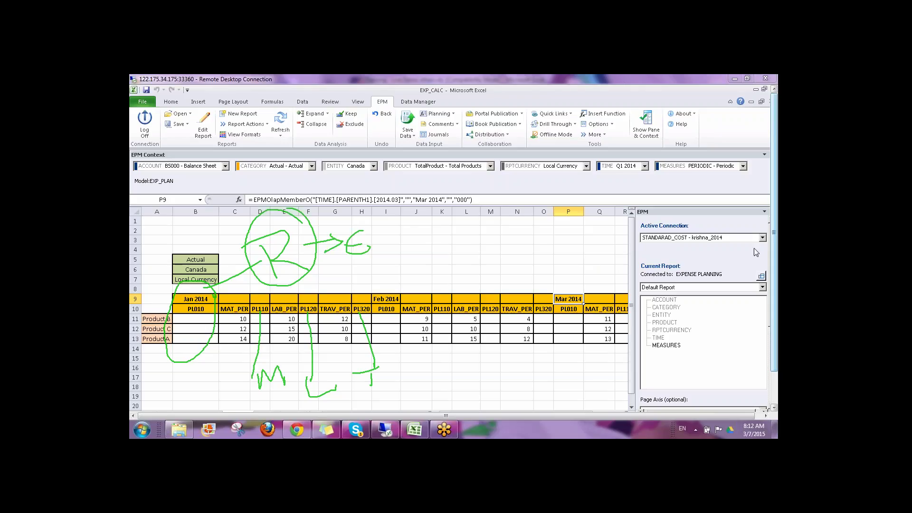
key(Escape)
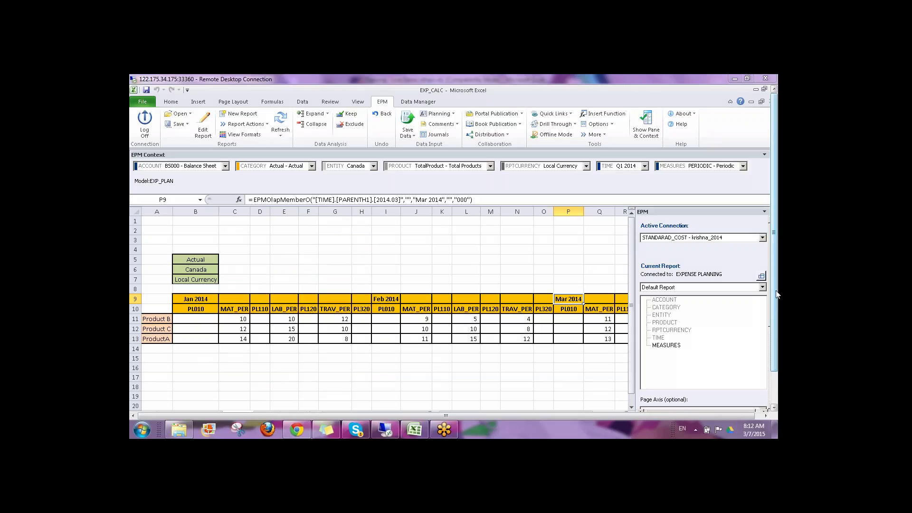
Step: Switch to the REV_CALC revenue workbook
drag(774, 294, 774, 330)
mouse_move(286, 401)
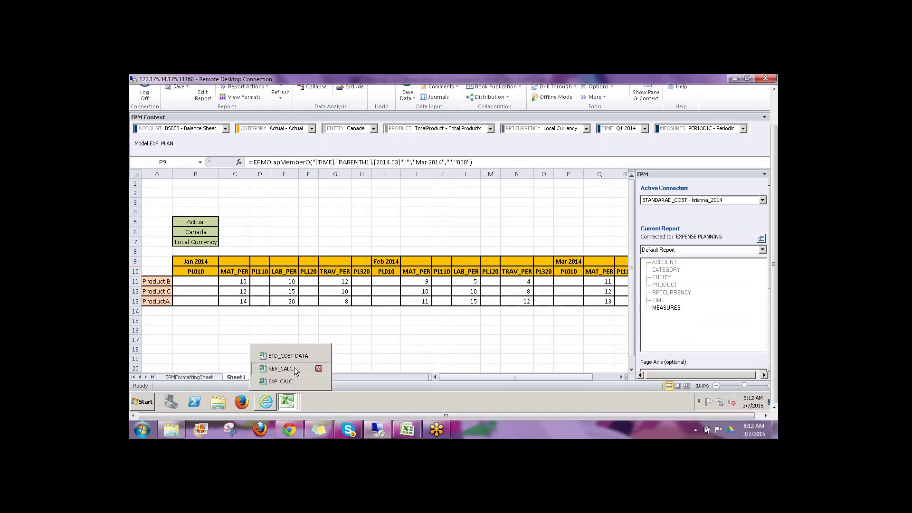
click(294, 370)
click(454, 309)
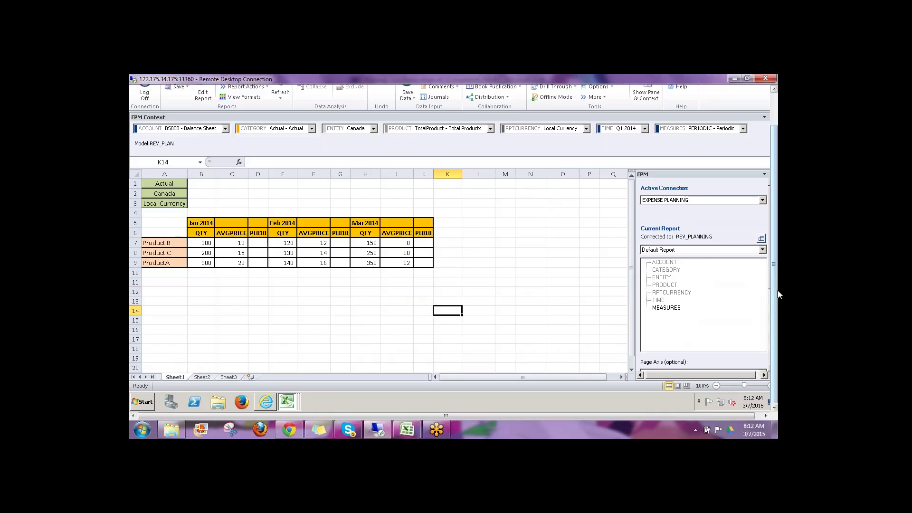
Step: Refresh the REV_CALC QTY/AVGPRICE report, then launch the remote web browser
drag(778, 296, 778, 260)
click(280, 125)
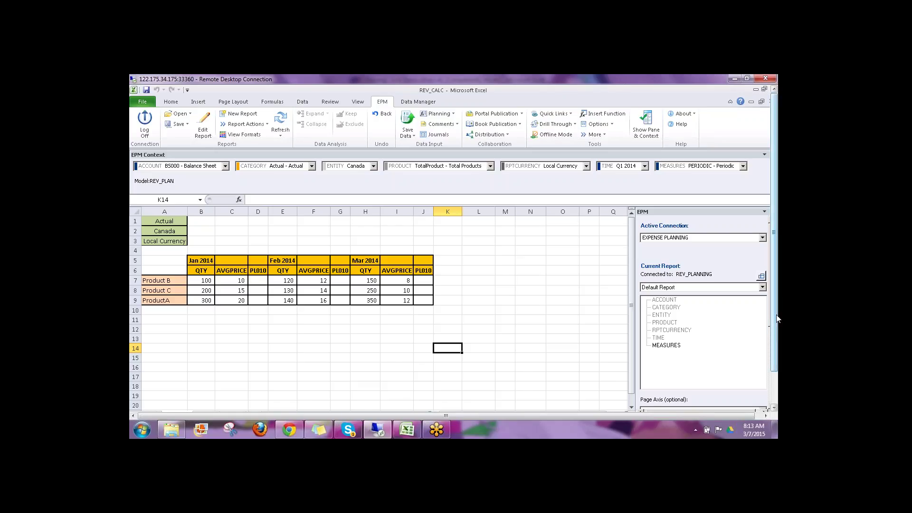
scroll(774, 318, down, 3)
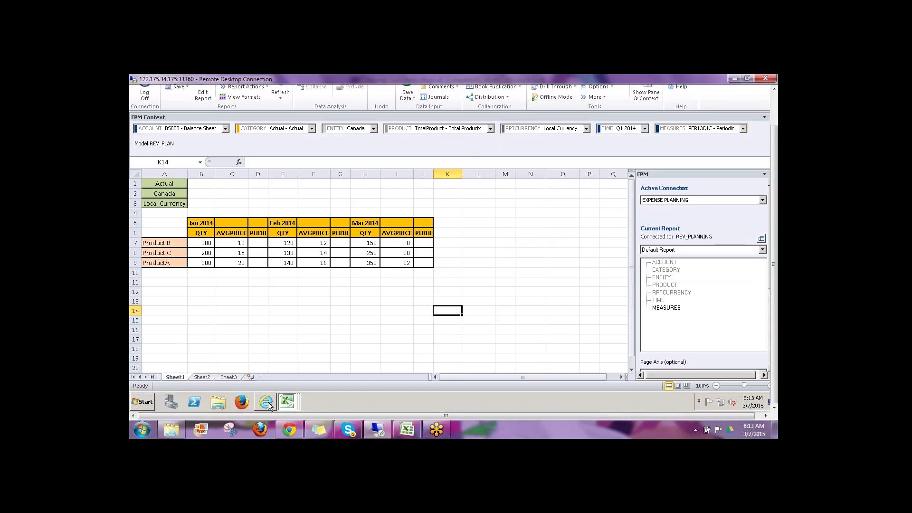
click(269, 404)
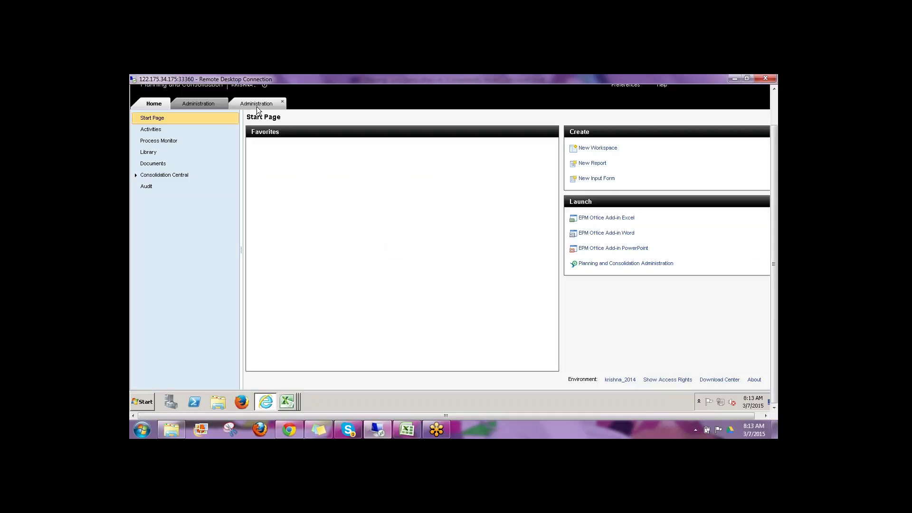
Step: In Administration, close the open default script and open REV_PLAN's REV.LGF logic script
click(257, 105)
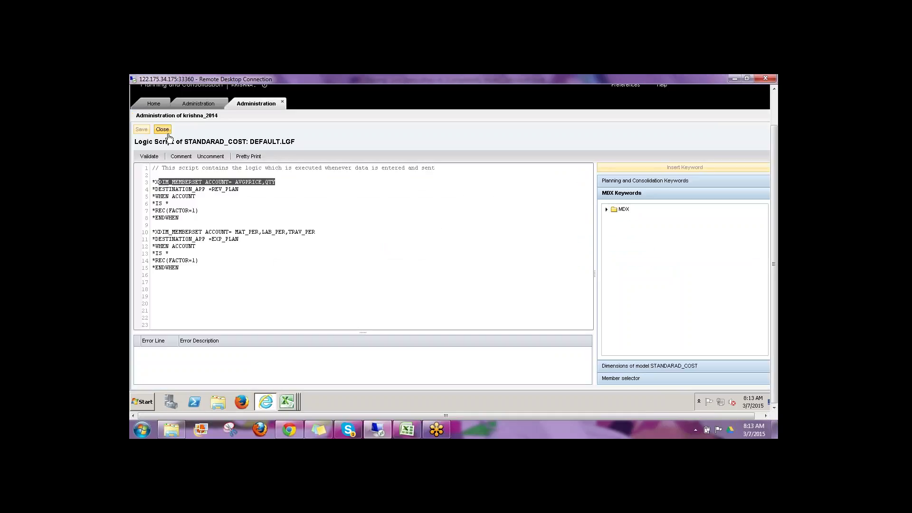
click(167, 135)
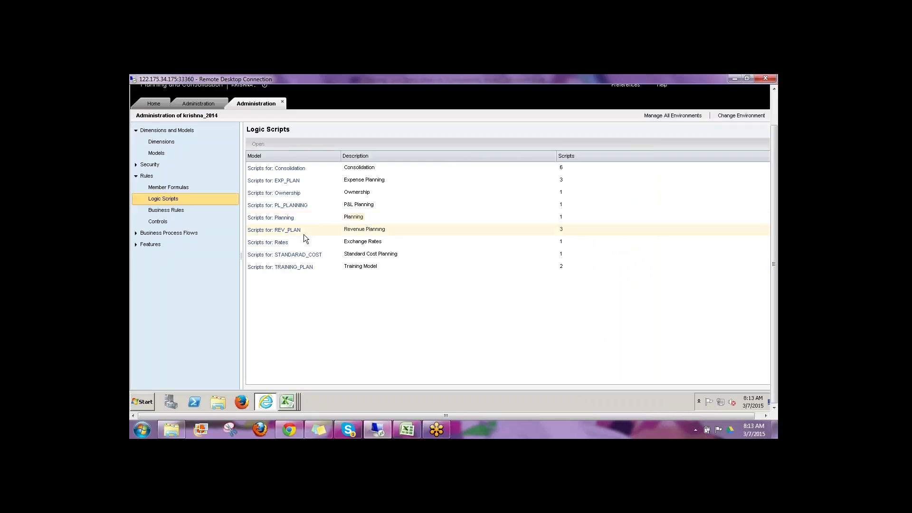
double_click(304, 234)
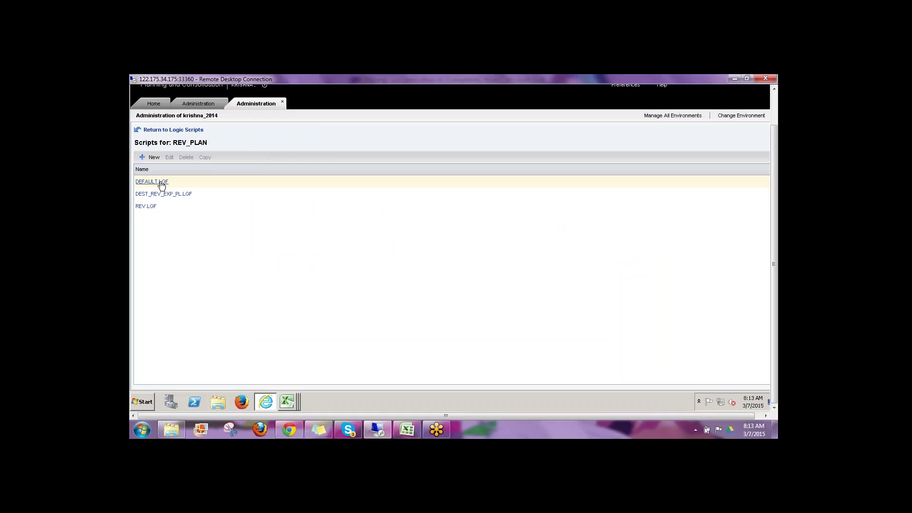
click(149, 207)
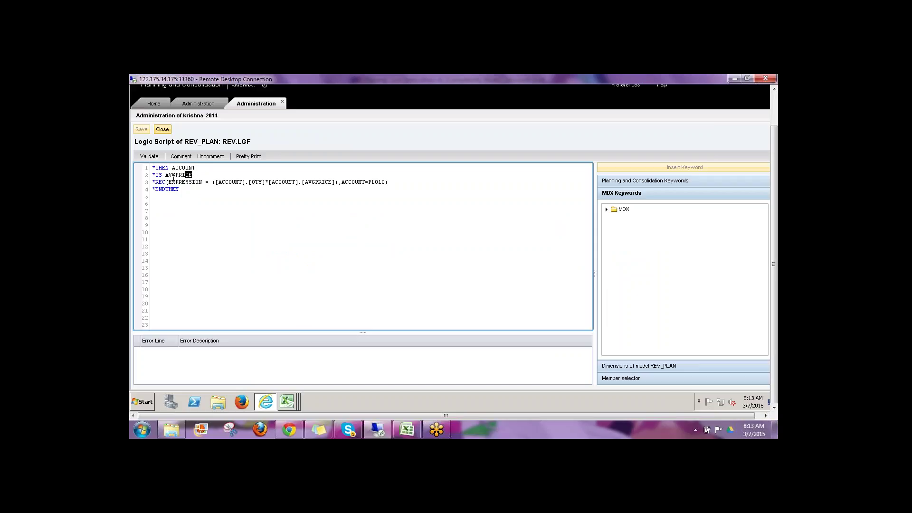
Step: Highlight the AVGPRICE condition, PL010 target and revenue expression in REV.LGF
drag(174, 176, 169, 179)
click(222, 188)
drag(369, 182, 387, 183)
click(217, 218)
drag(385, 182, 166, 183)
click(307, 202)
Step: Close REV.LGF without changes, returning to the REV_PLAN script list
click(168, 131)
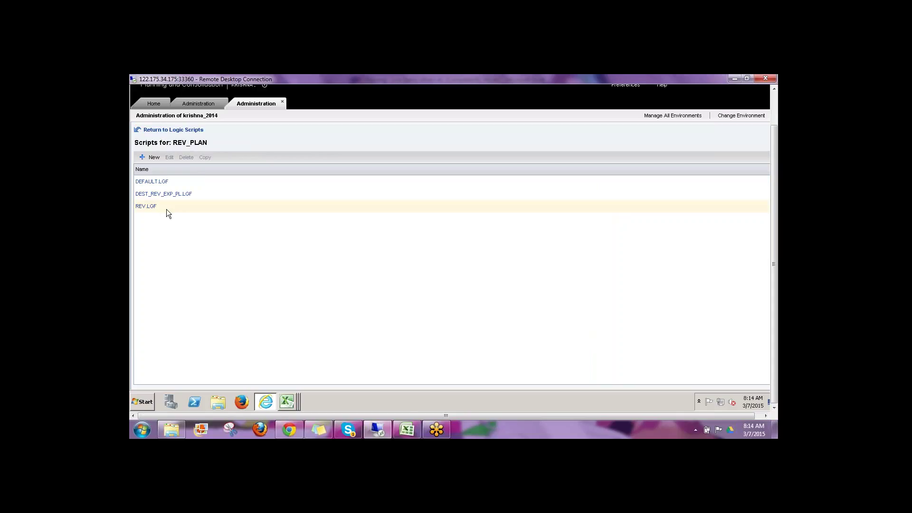
click(166, 209)
mouse_move(287, 402)
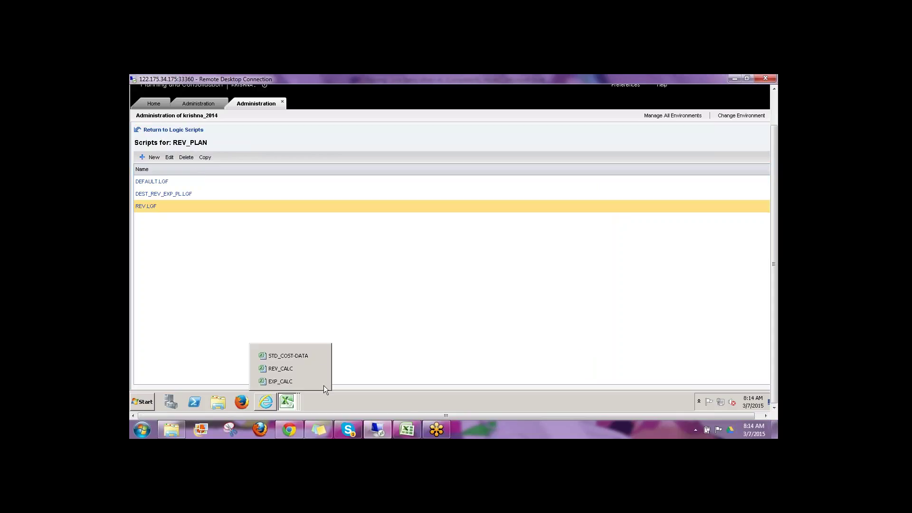
Step: In REV_CALC, browse the Other Function packages in Organize Package List, then close it
click(294, 368)
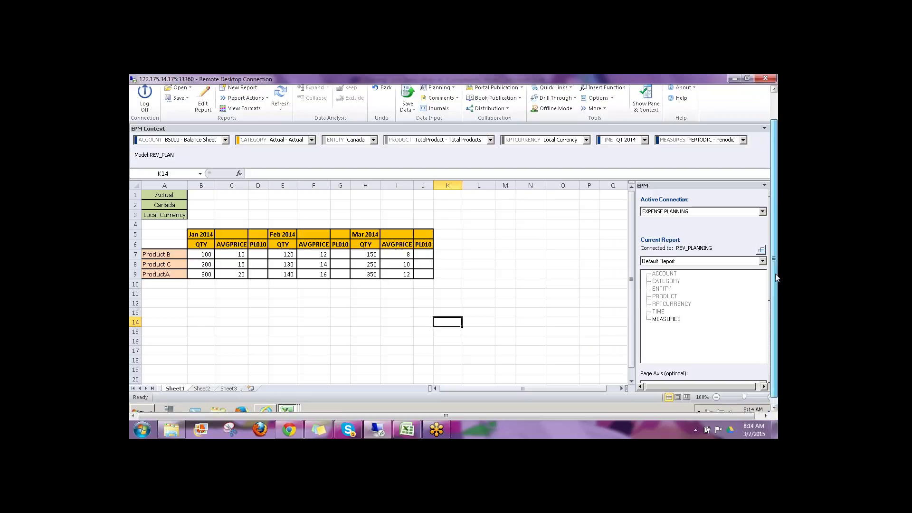
drag(777, 278, 776, 252)
click(418, 102)
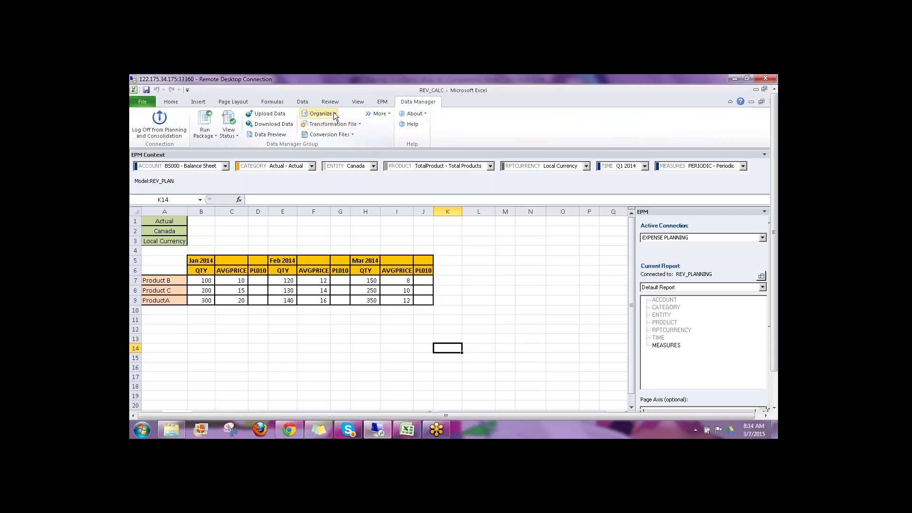
click(320, 114)
click(340, 127)
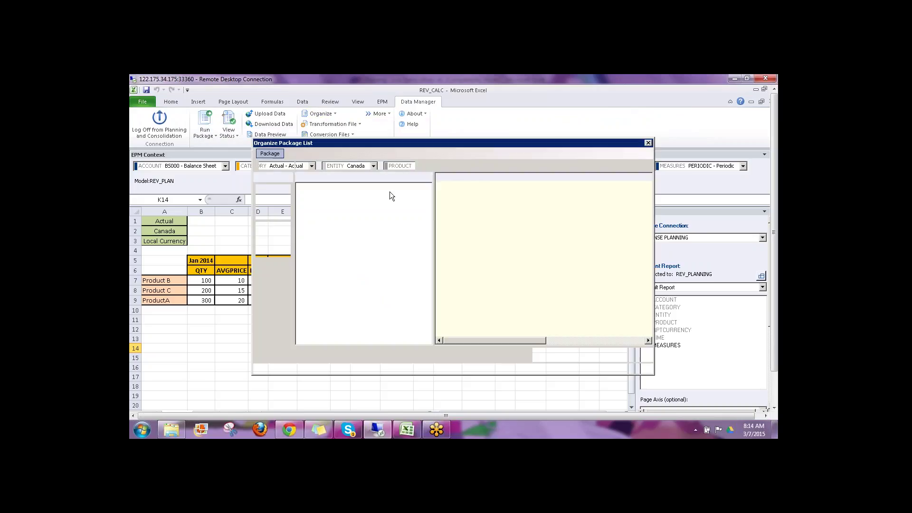
click(341, 209)
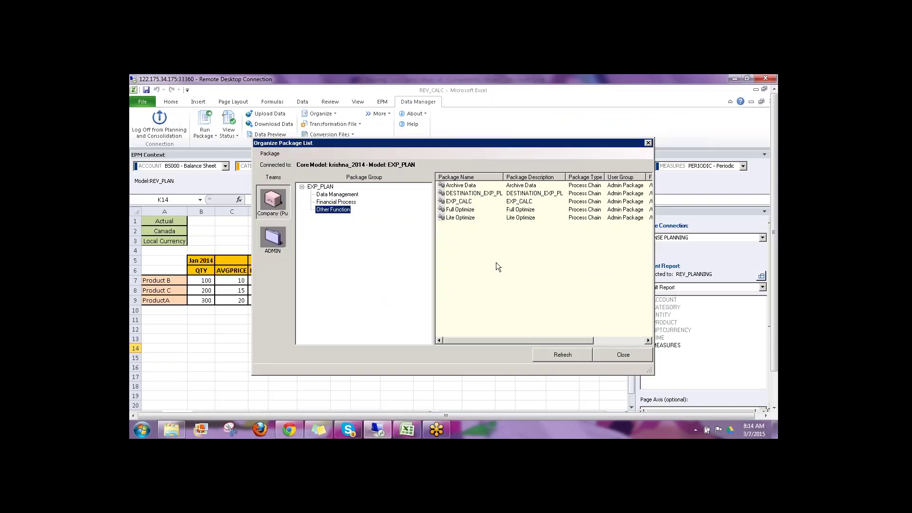
click(625, 356)
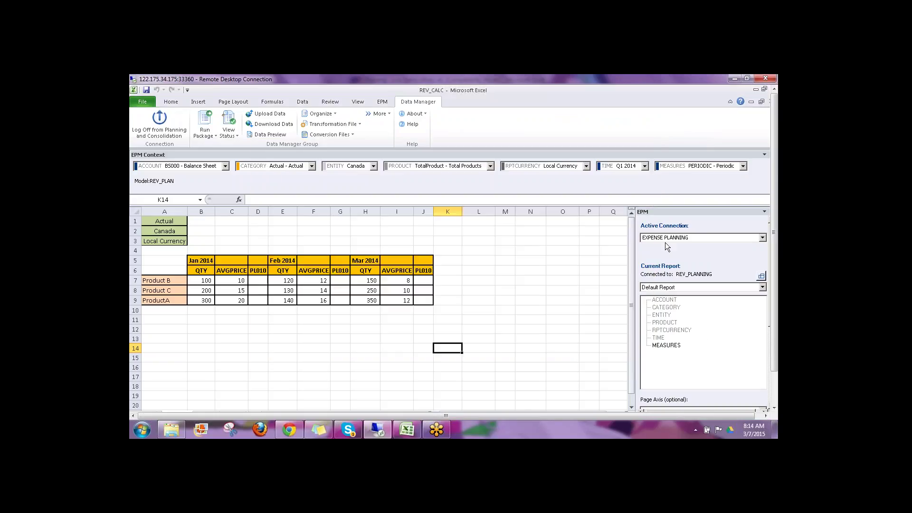
Step: Switch the active connection to REV_PLANNING and refresh the report
click(665, 238)
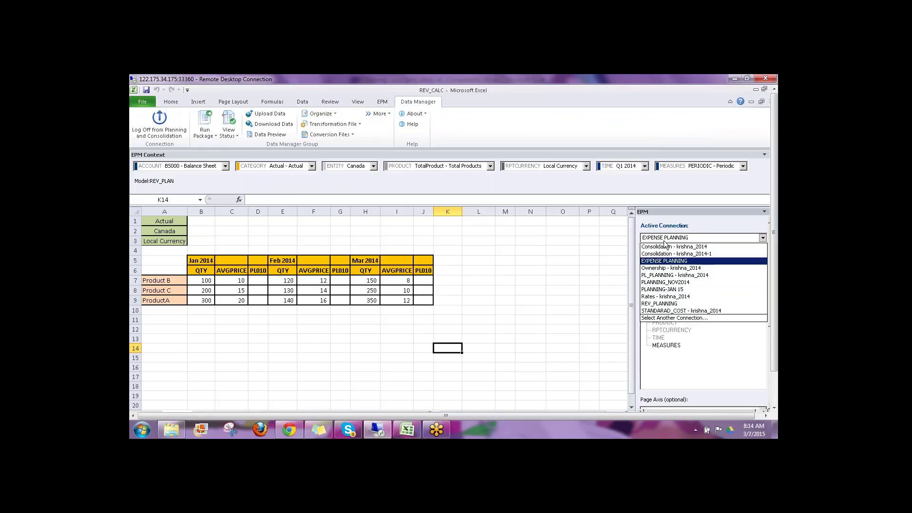
click(663, 304)
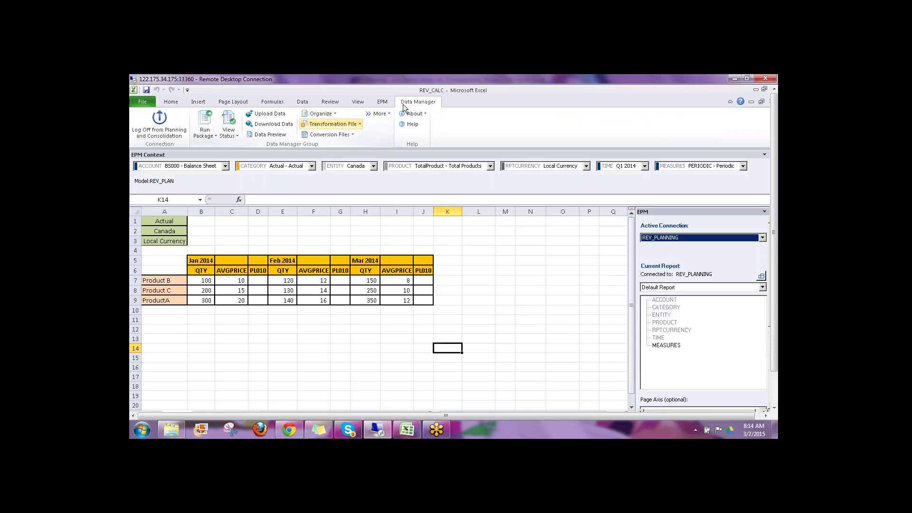
click(382, 101)
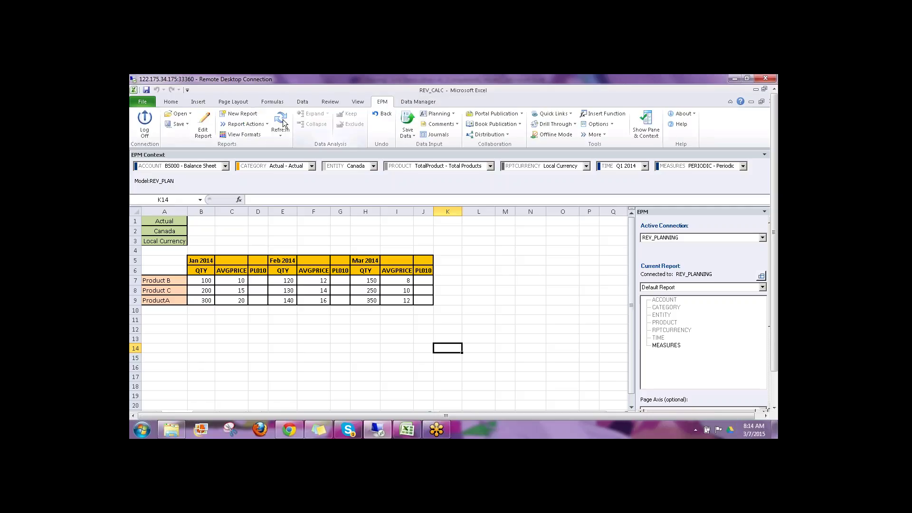
click(281, 123)
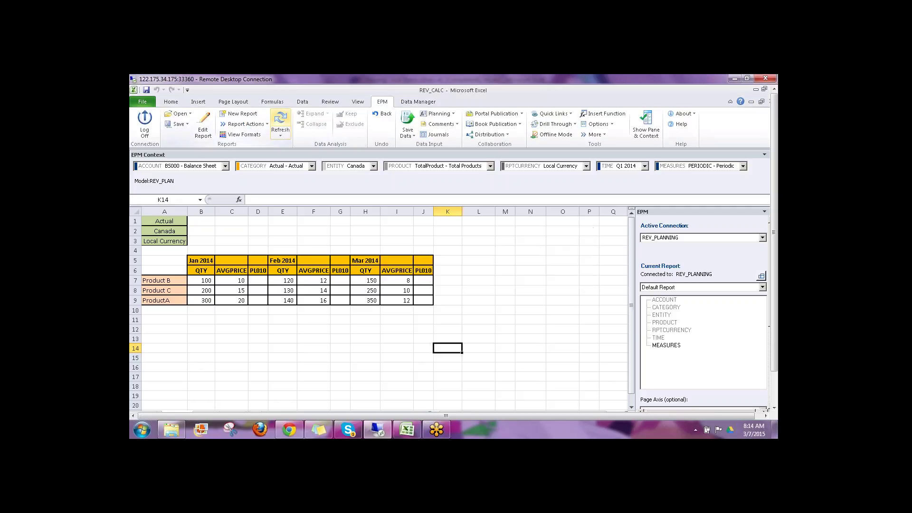
click(416, 103)
click(213, 135)
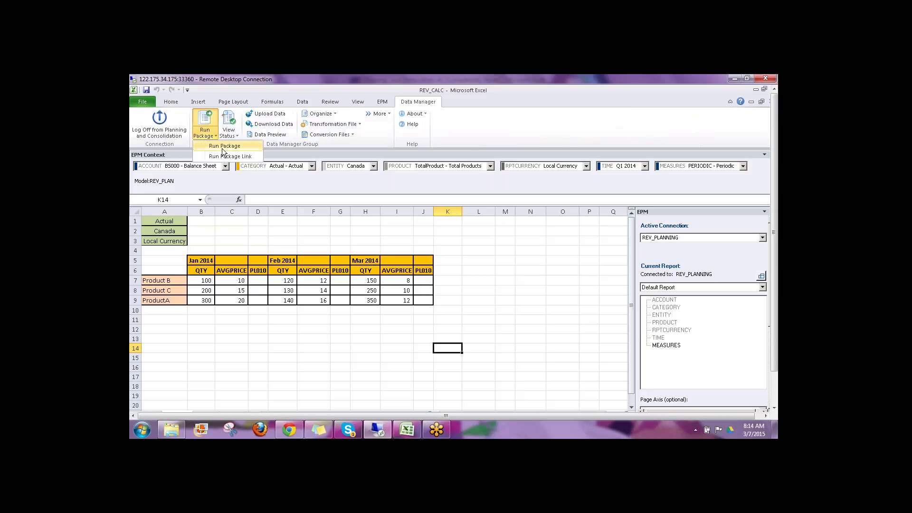
click(222, 148)
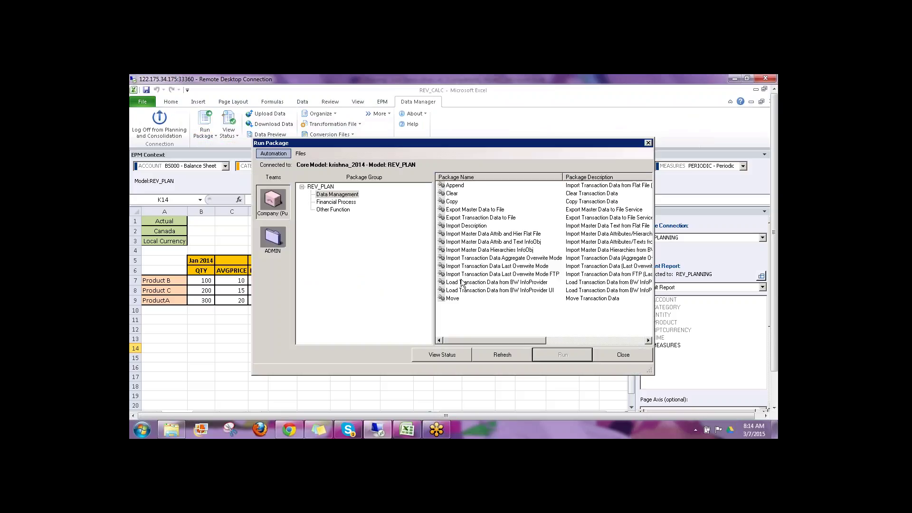
click(328, 209)
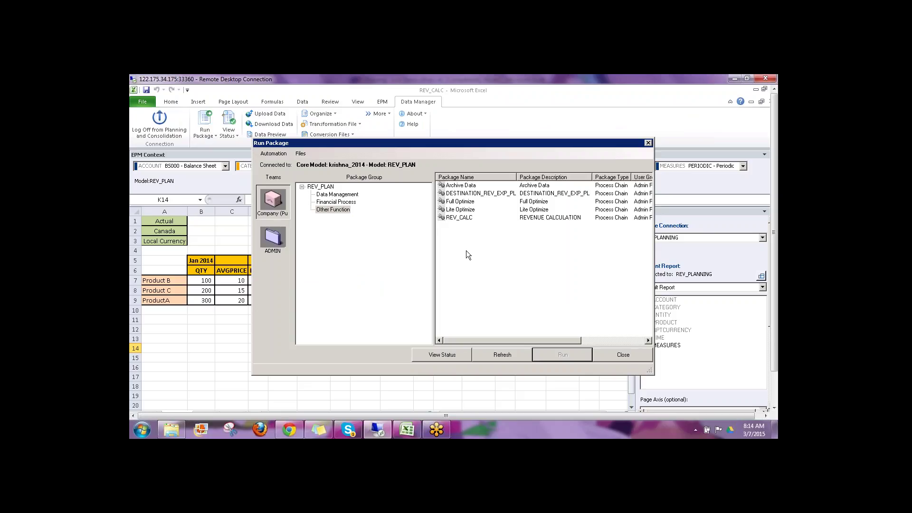
click(459, 218)
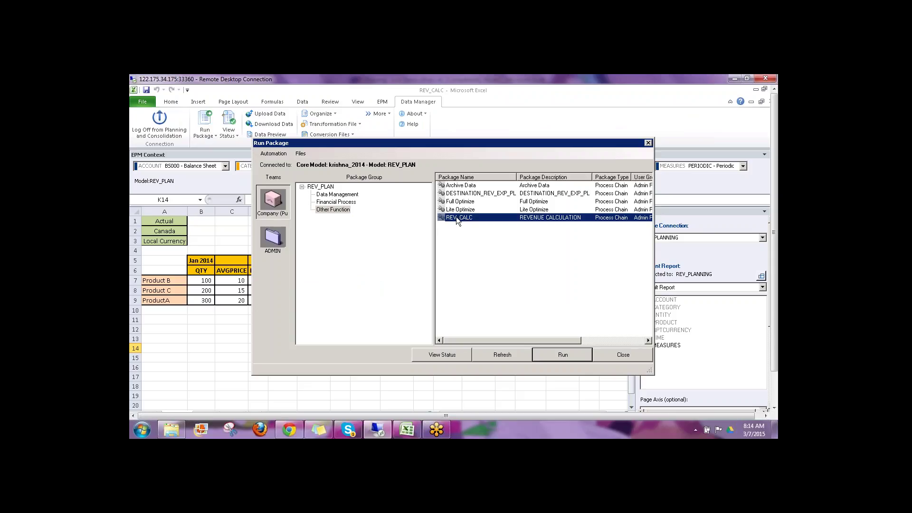
click(602, 352)
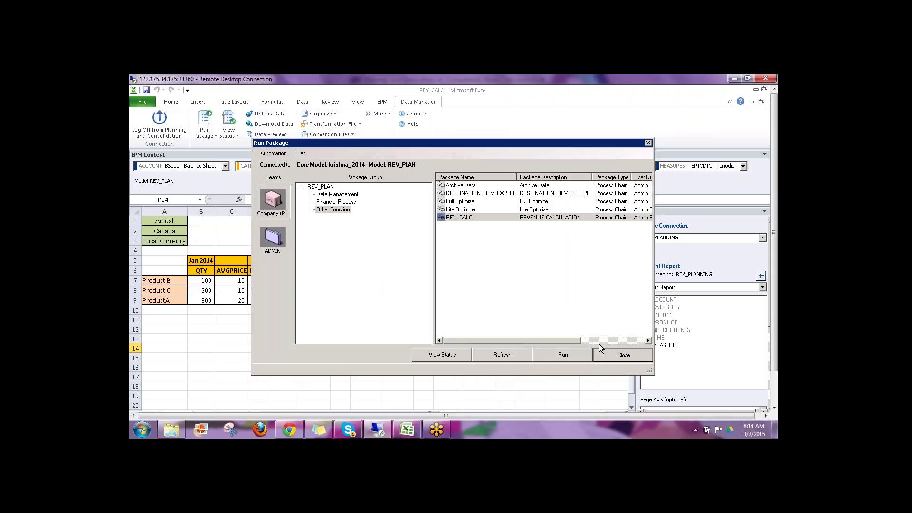
Step: Start adding an Other Function package with DEFAULT_FORMULAS, then cancel it
click(335, 113)
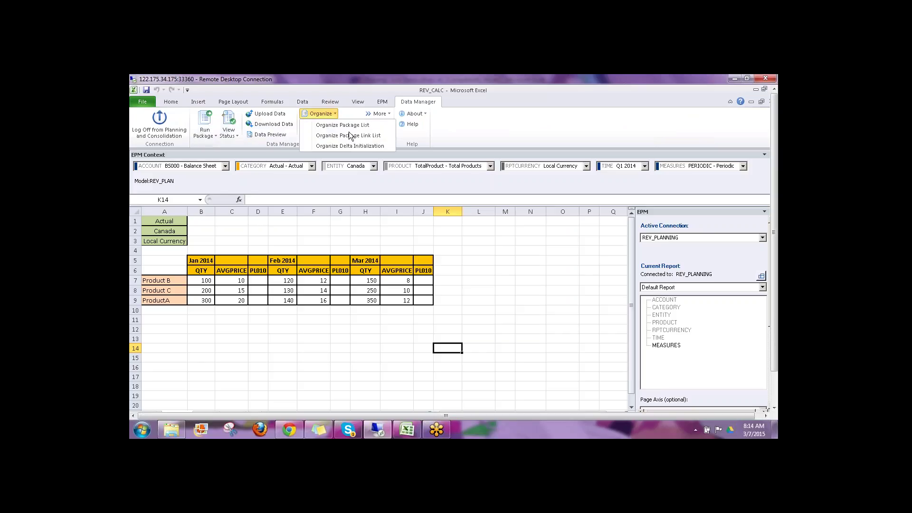
click(348, 124)
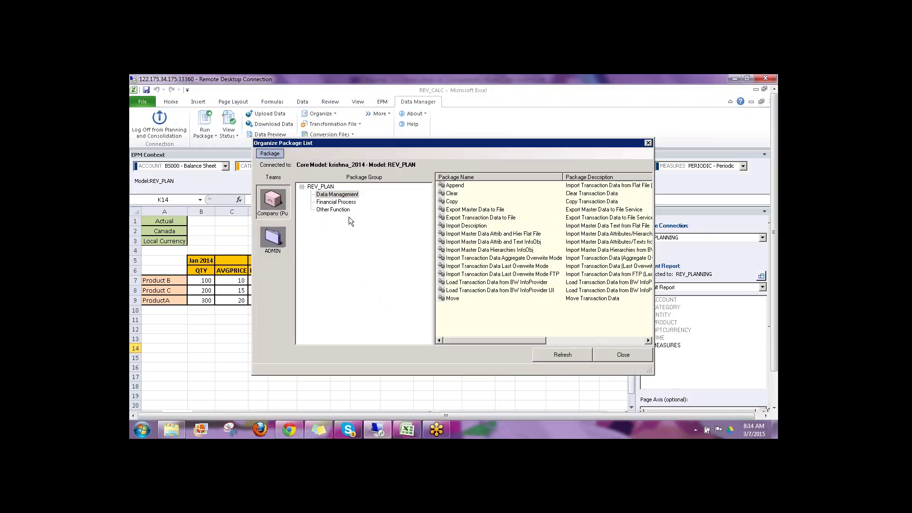
click(338, 209)
right_click(454, 244)
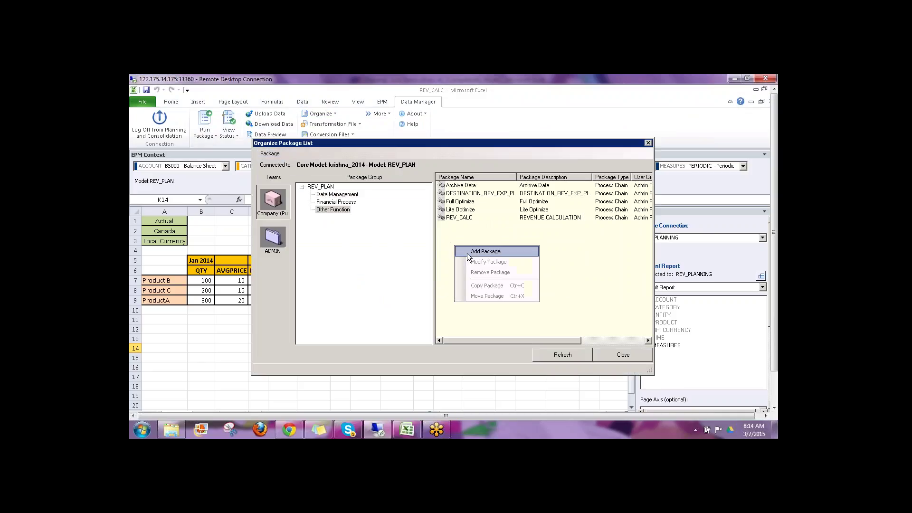
click(467, 251)
click(380, 226)
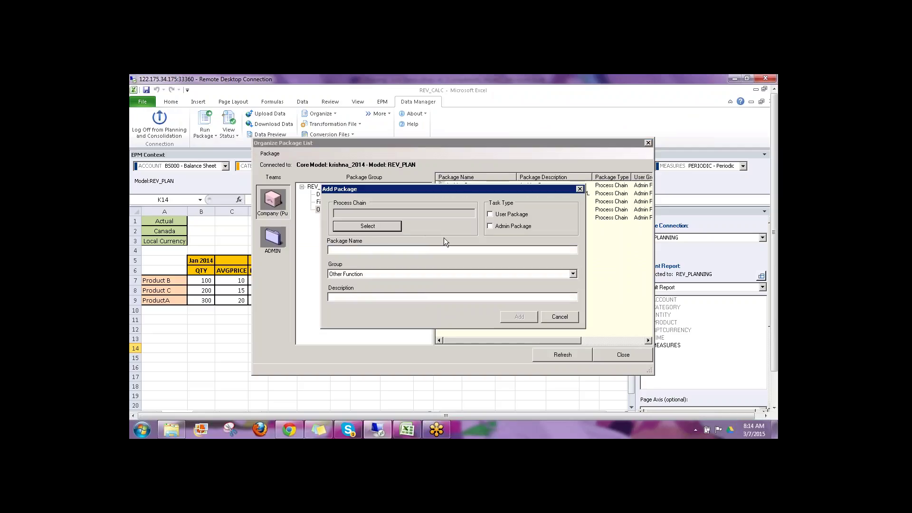
click(358, 207)
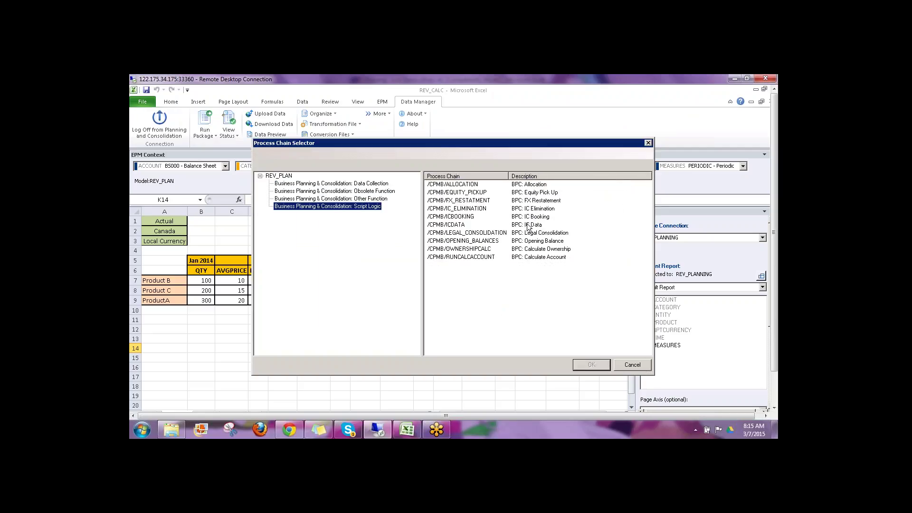
click(360, 199)
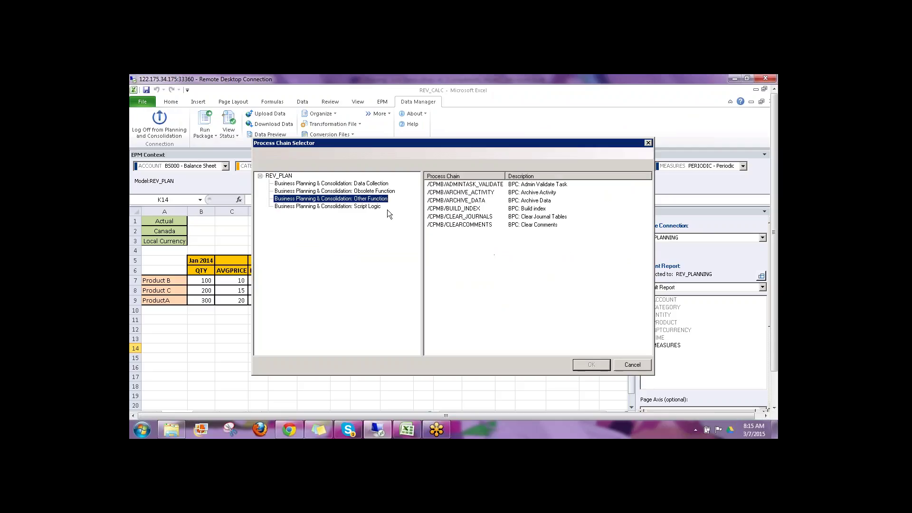
click(537, 250)
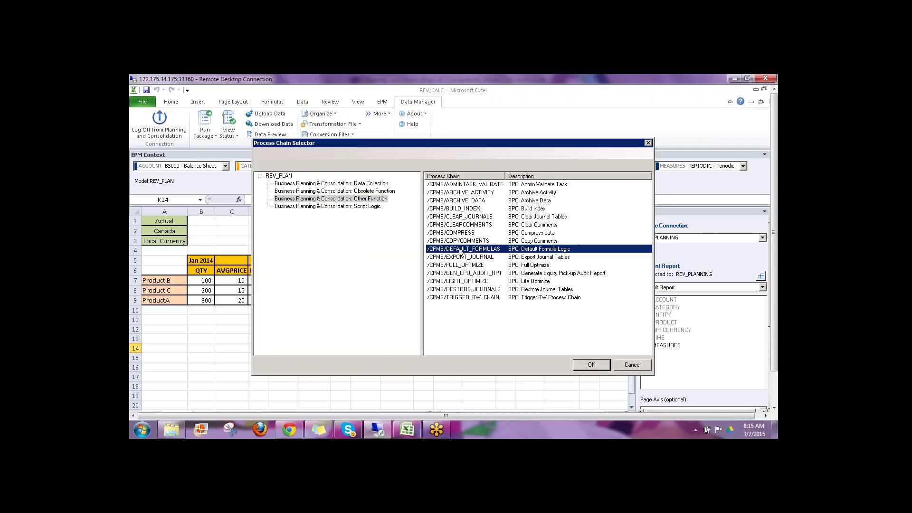
click(630, 364)
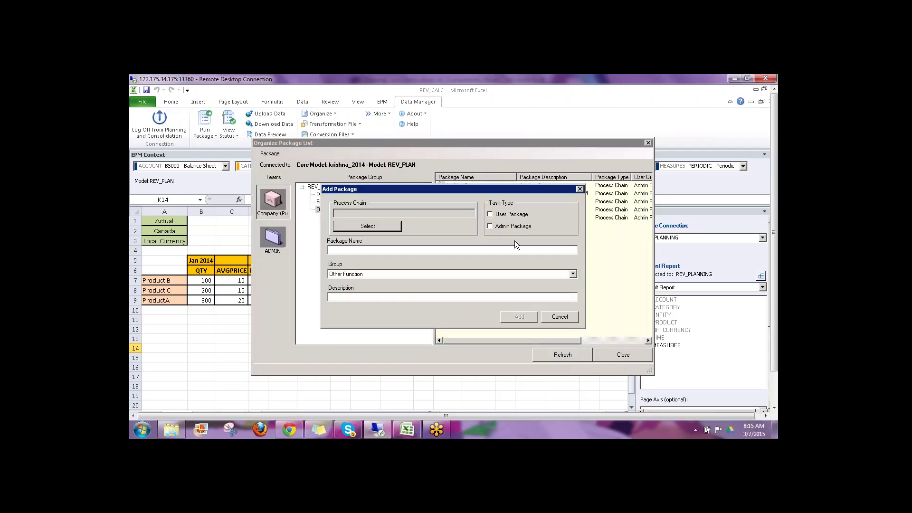
click(550, 318)
Step: Modify REV_CALC's package script to use REV.LGF and save the script
click(460, 215)
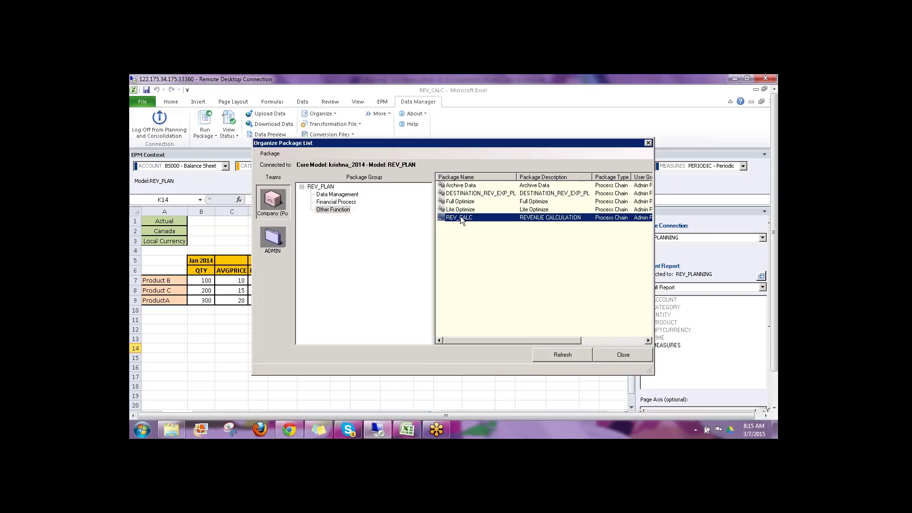
right_click(460, 216)
click(483, 233)
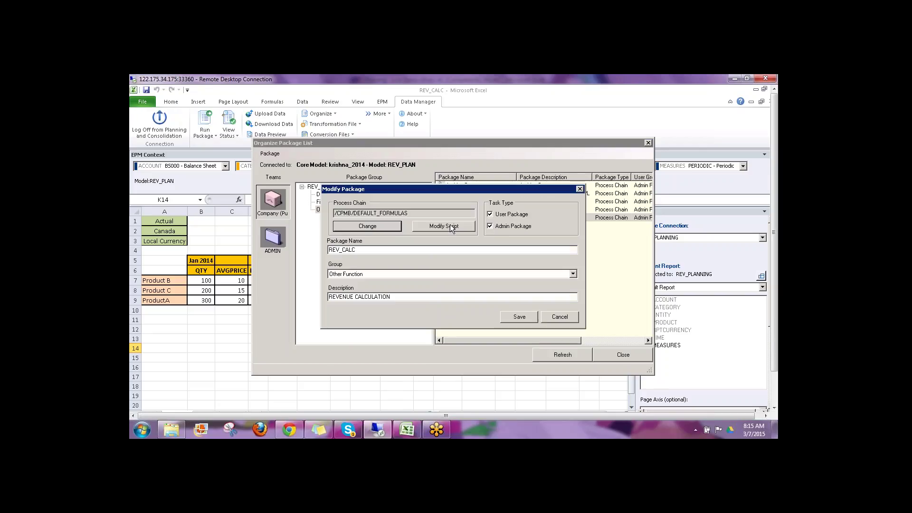
click(634, 112)
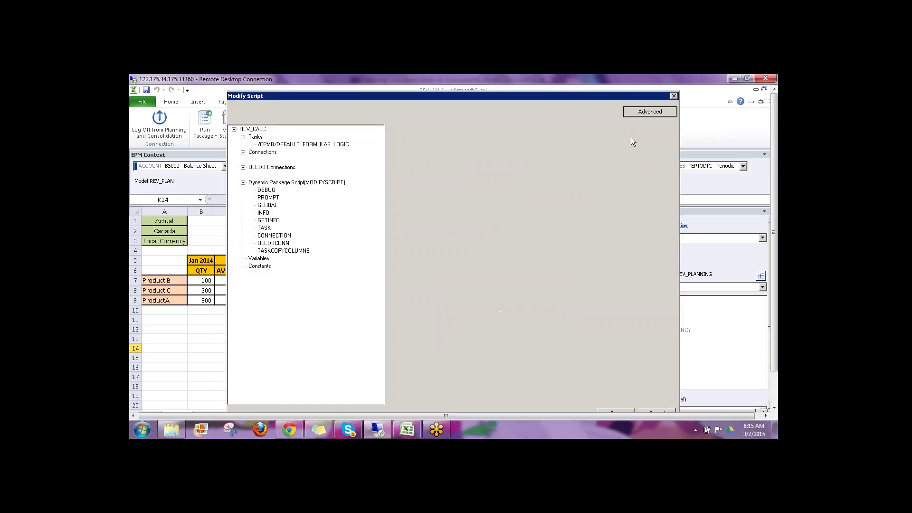
drag(539, 207, 561, 206)
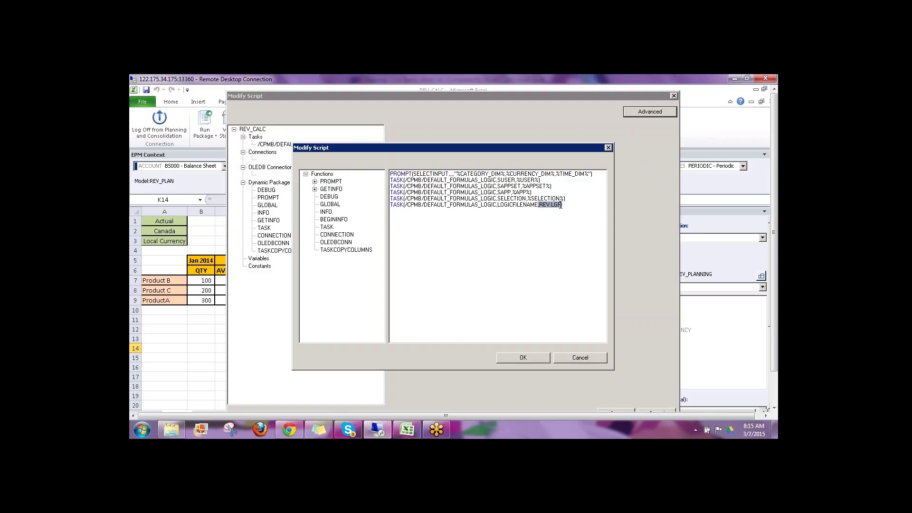
click(546, 355)
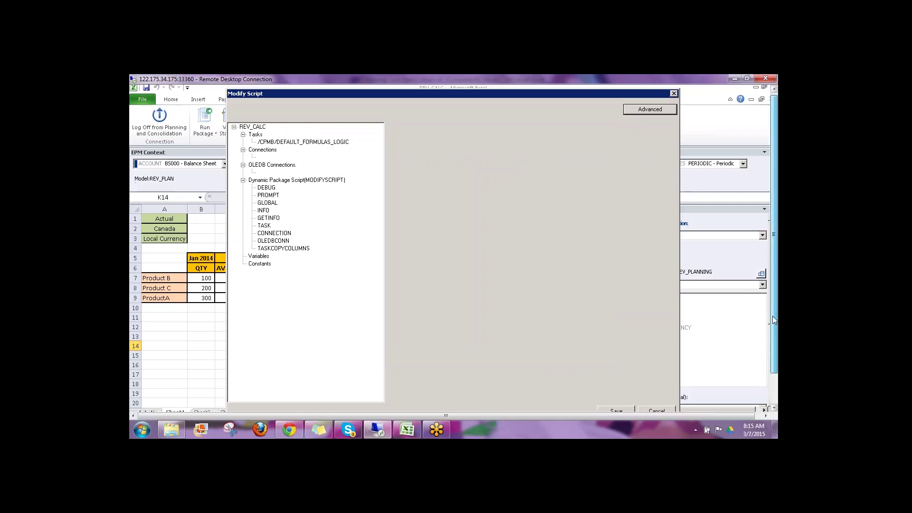
click(617, 385)
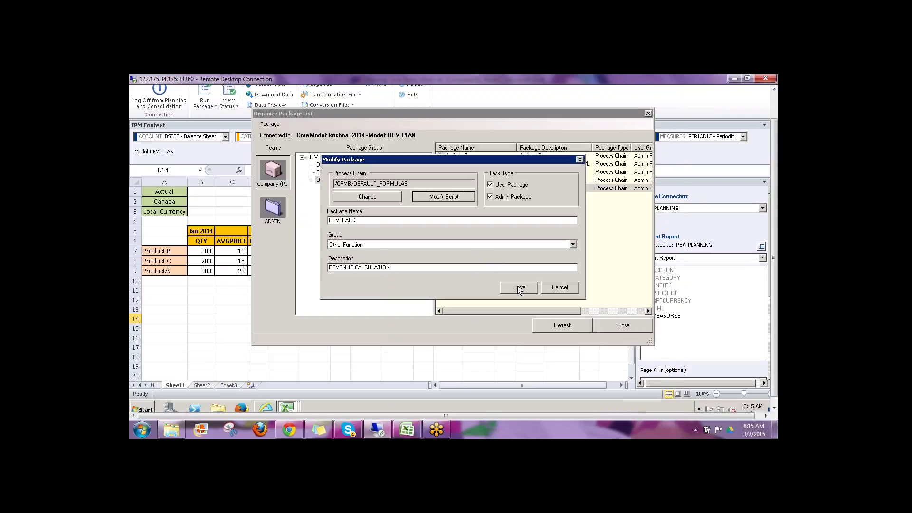
Step: Save the REV_CALC package, refresh the package list and close the organizer
click(517, 287)
click(562, 326)
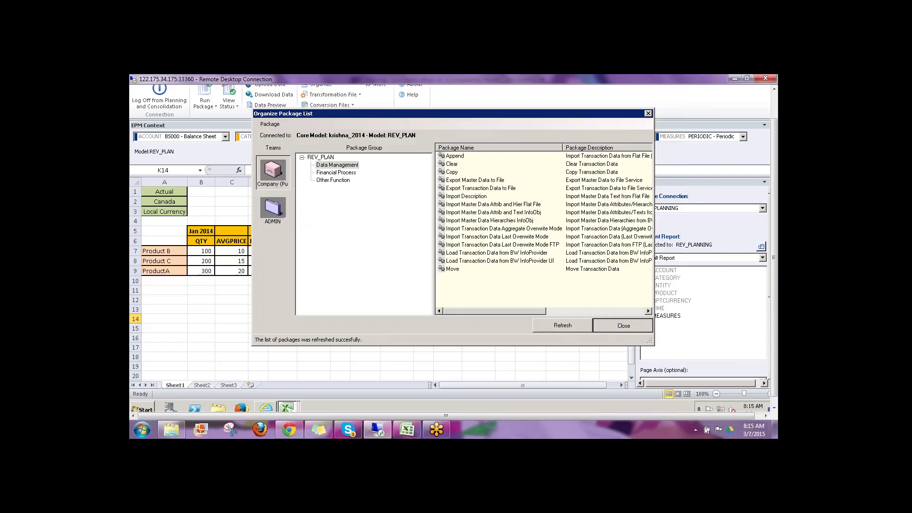
click(623, 325)
drag(773, 293, 772, 264)
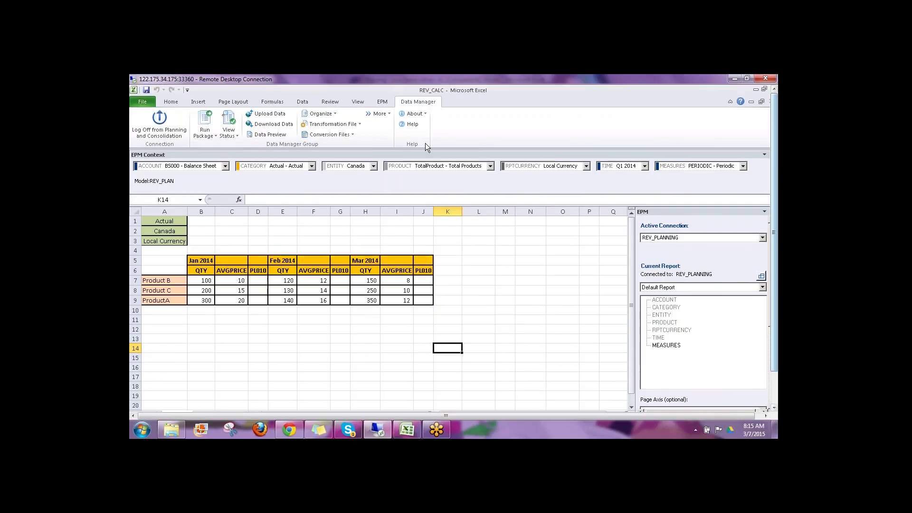
Step: Select January PL010 cells D6:D9 and choose REV_CALC under Other Function to run
click(382, 101)
drag(259, 270, 259, 300)
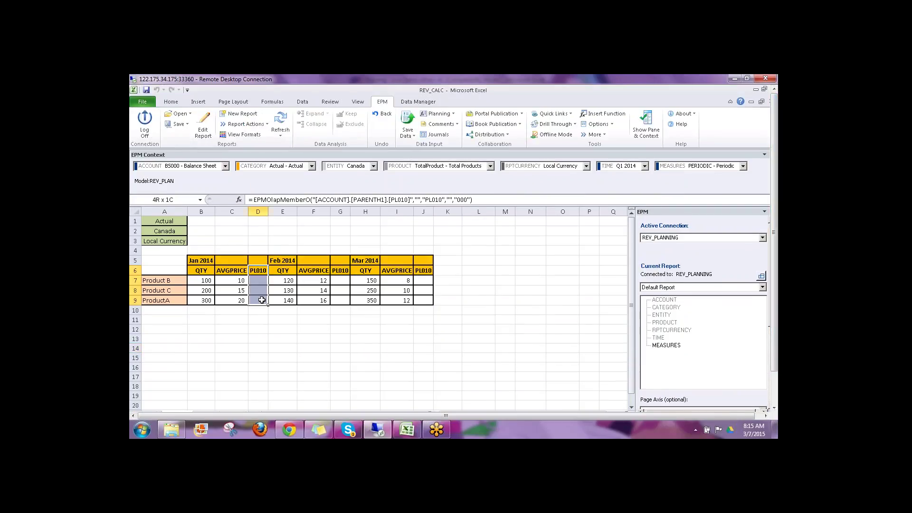
click(414, 101)
click(215, 136)
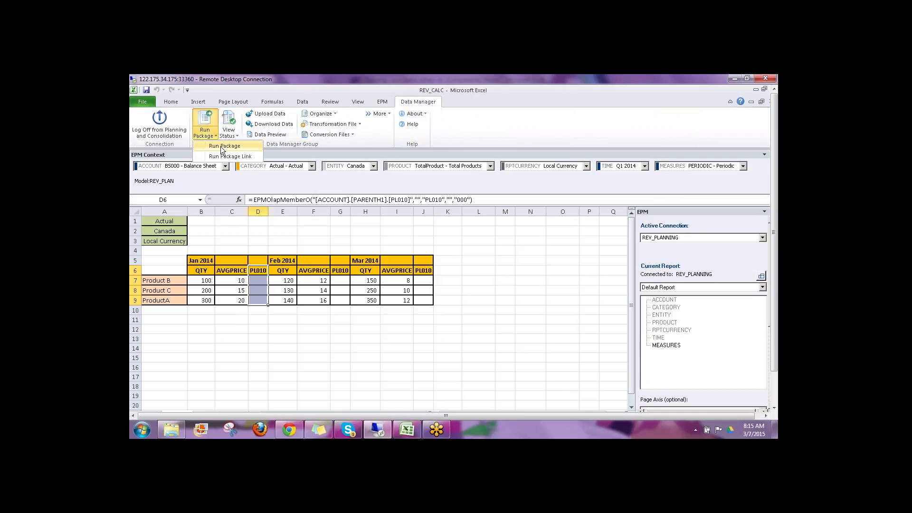
click(223, 147)
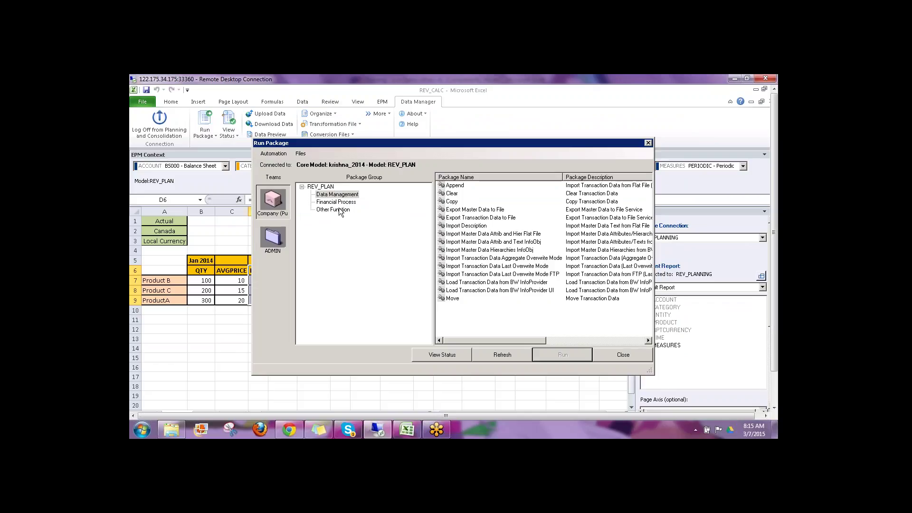
click(340, 209)
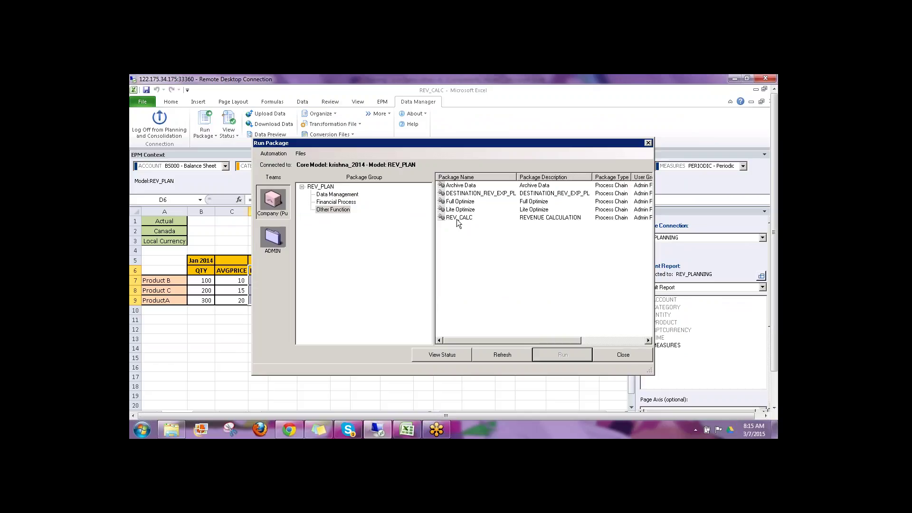
click(457, 218)
Step: Run REV_CALC for Actual, LC, January–March 2014
click(557, 352)
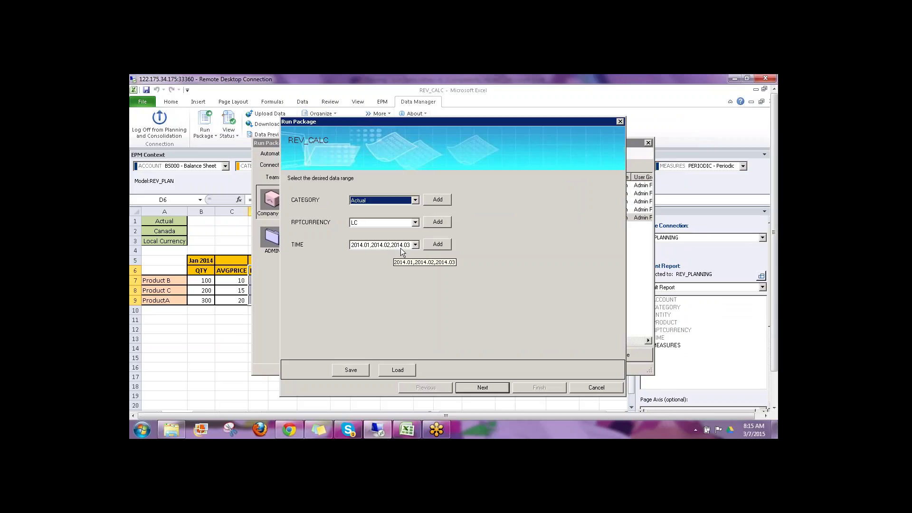
click(483, 387)
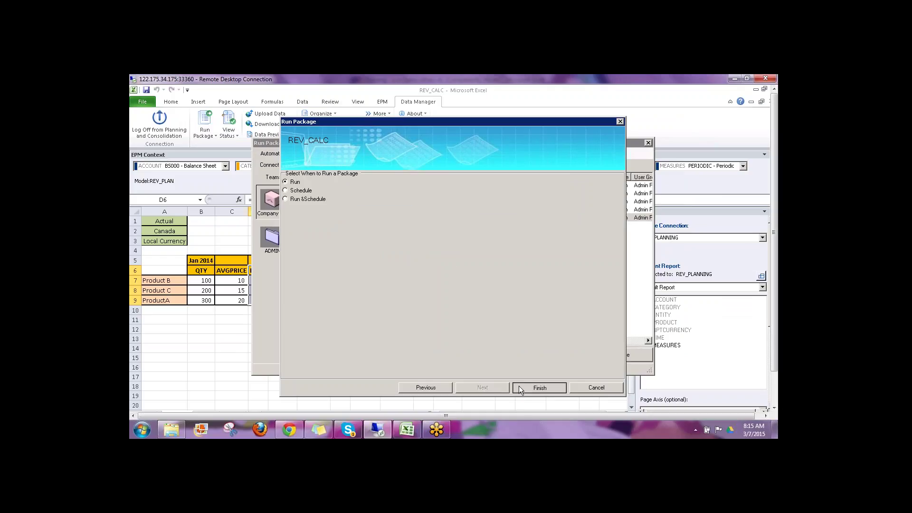
click(519, 386)
click(525, 288)
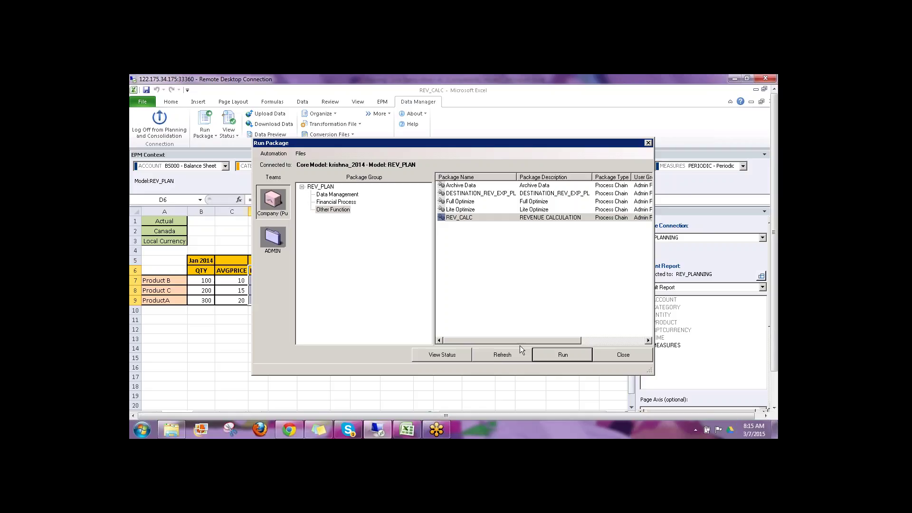
click(497, 356)
Step: Open the REV_CALC run's detailed log in the package status, then close all windows
click(444, 355)
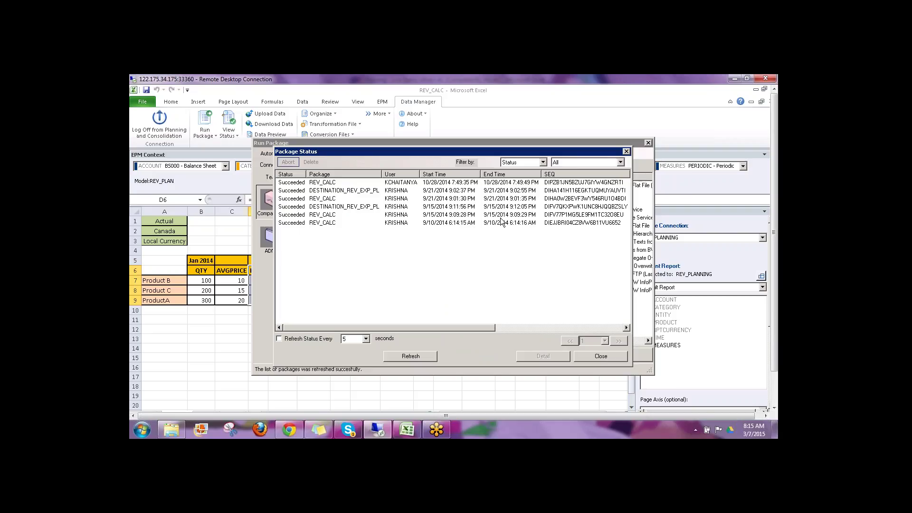
double_click(403, 224)
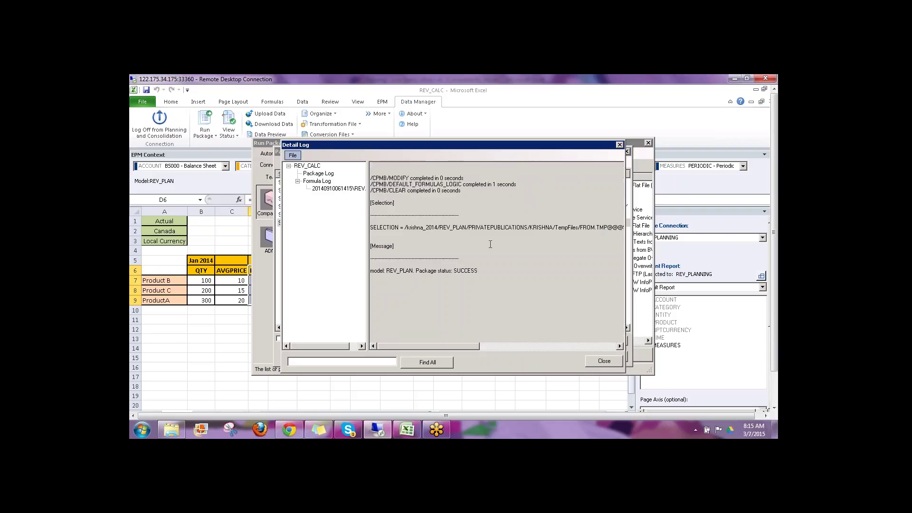
click(606, 363)
click(614, 353)
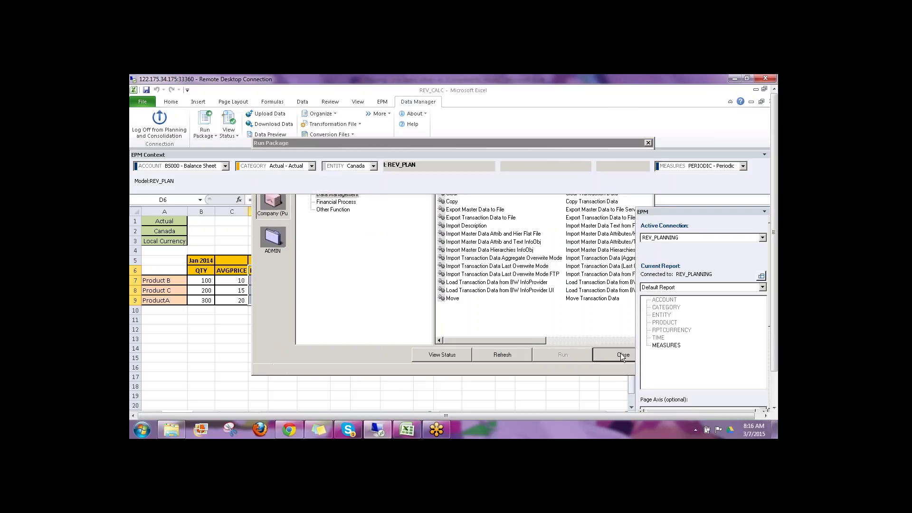
click(622, 356)
Step: Refresh the EPM report and inspect January's calculated PL010 value in D7
click(381, 102)
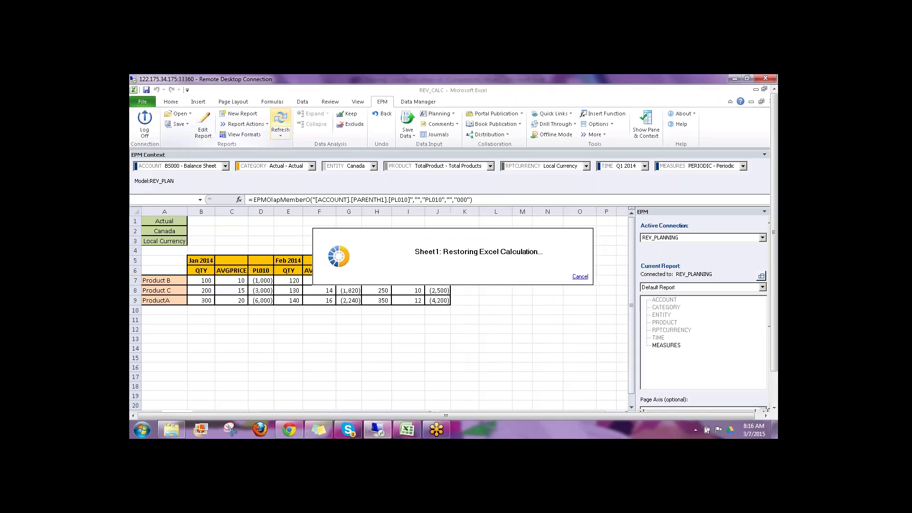
click(261, 280)
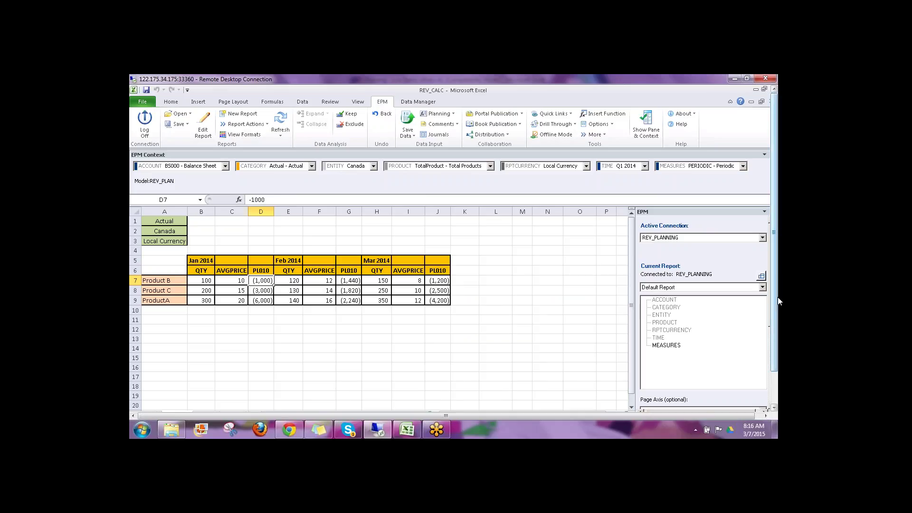
scroll(774, 298, down, 2)
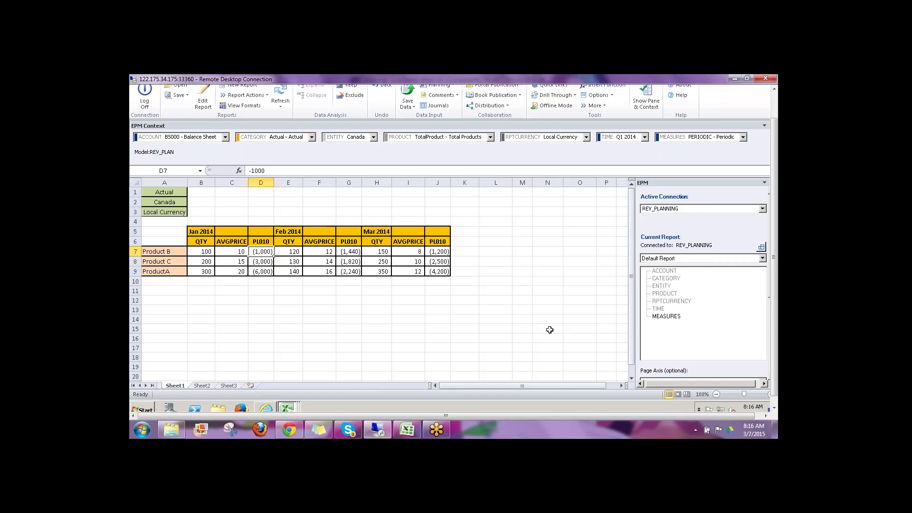
click(475, 250)
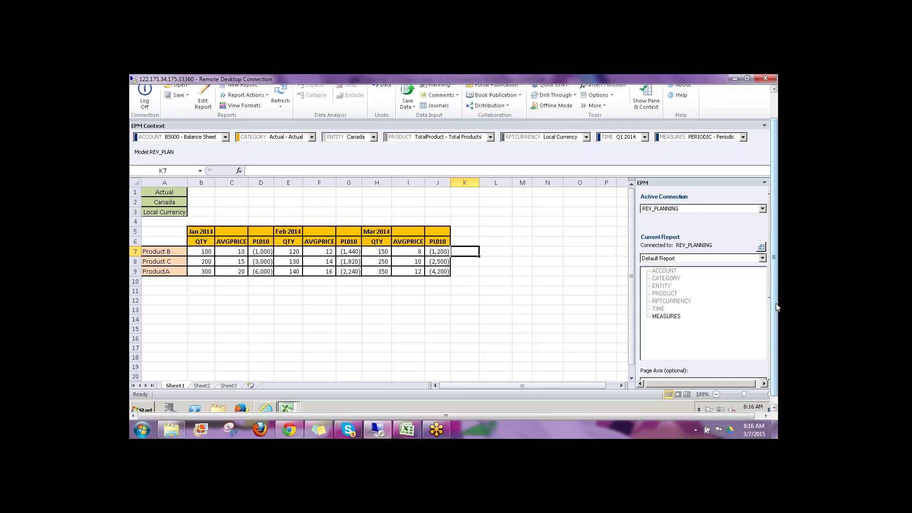
scroll(777, 308, up, 2)
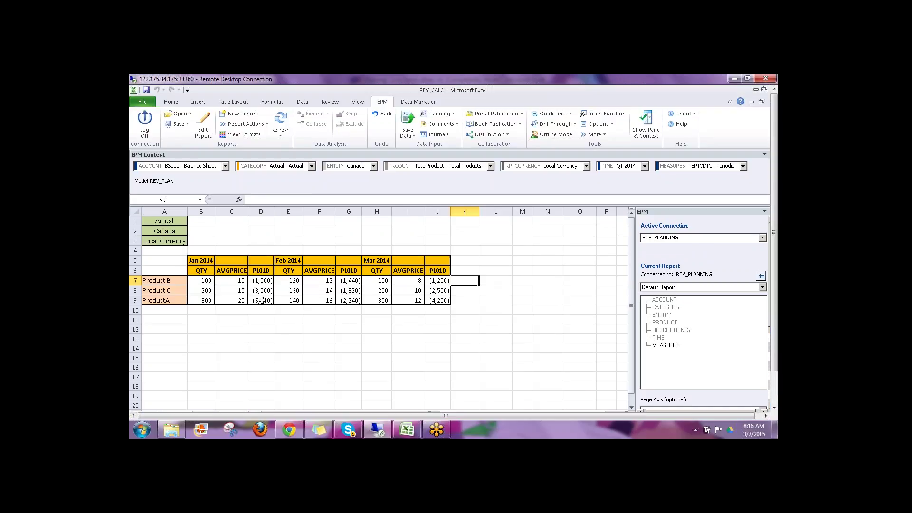
Step: Check Product C's January PL010 value of -3000
click(205, 280)
key(Tab)
key(Tab)
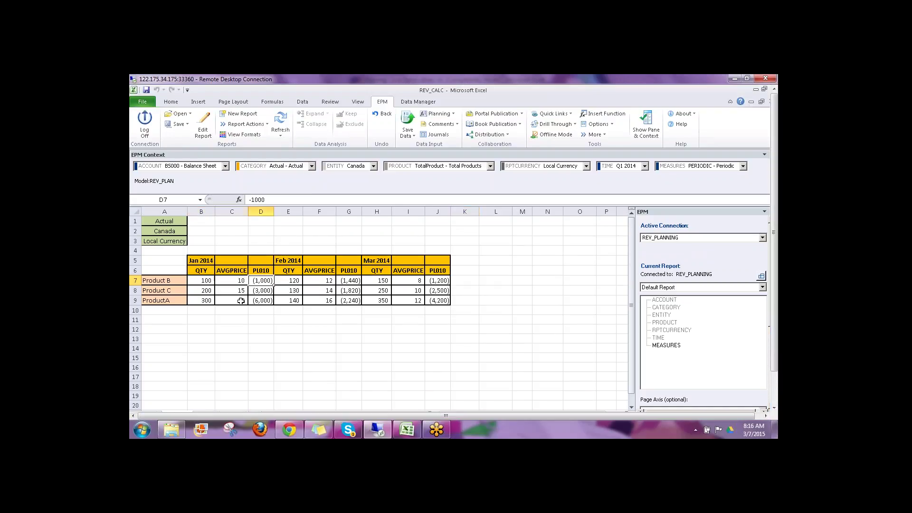
key(Return)
click(266, 291)
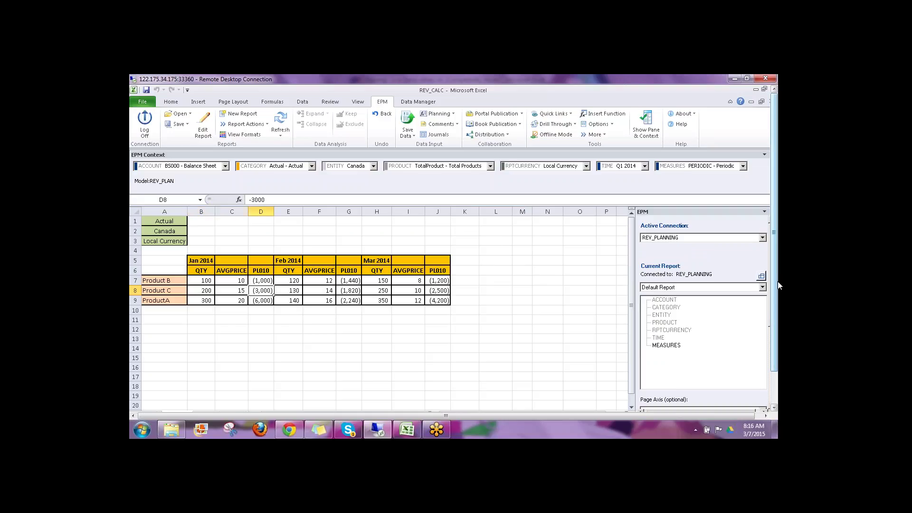
scroll(777, 281, down, 2)
Step: Review the EXP_CALC expense workbook
click(287, 401)
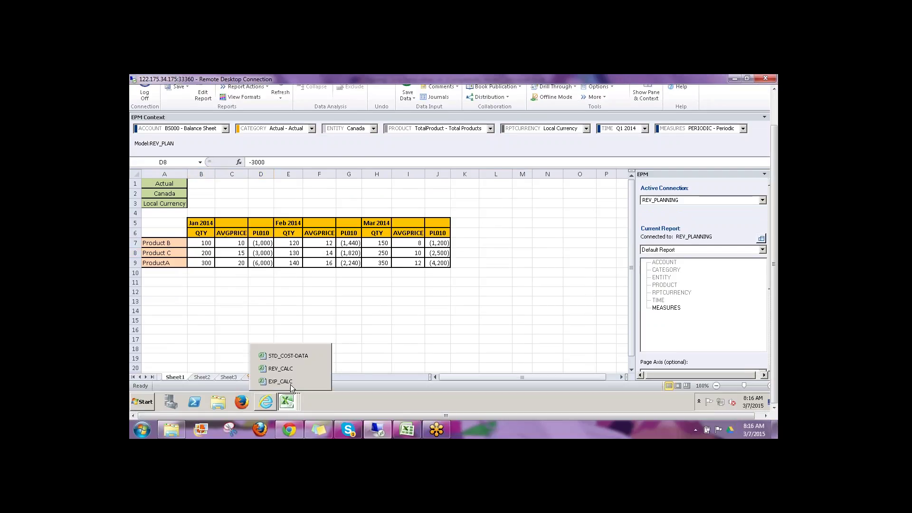
click(287, 381)
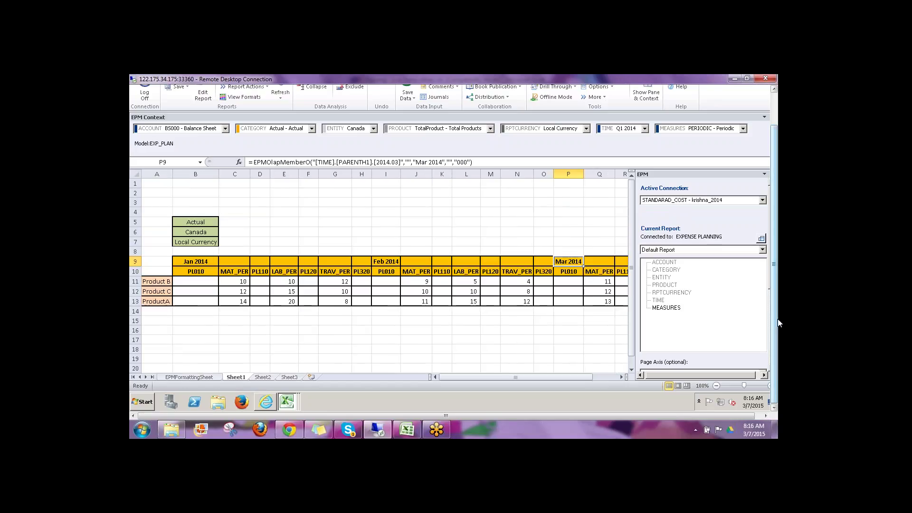
scroll(779, 307, up, 2)
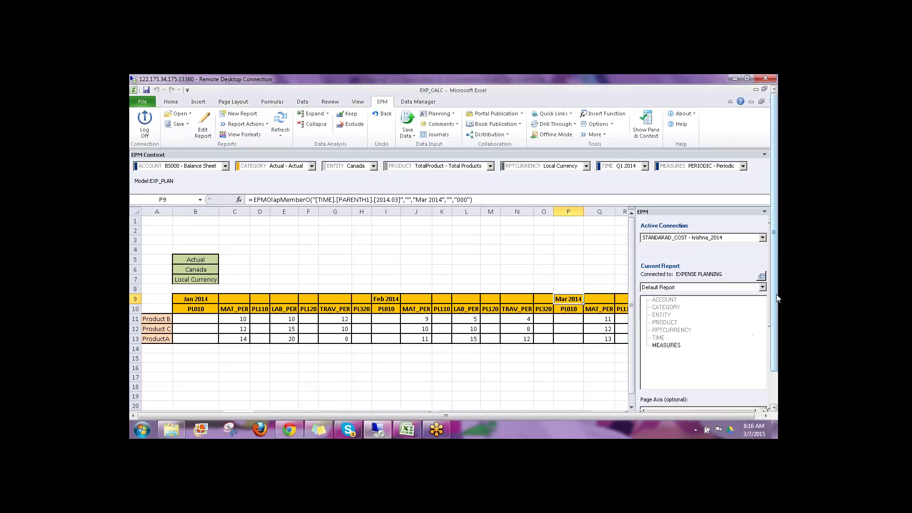
scroll(777, 298, down, 2)
Step: Select REV_CALC's January PL010 values D7:D9, then show the Training workbook's diagram
mouse_move(286, 401)
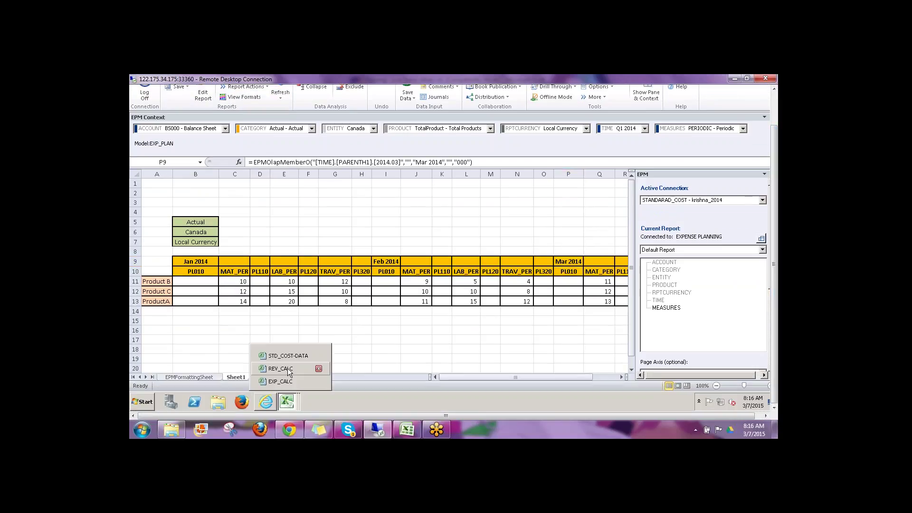
click(281, 368)
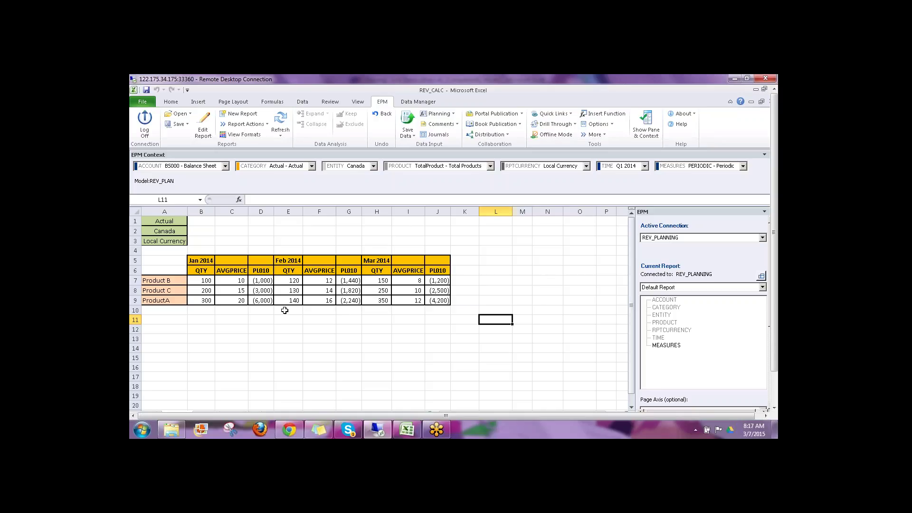
drag(261, 281, 262, 299)
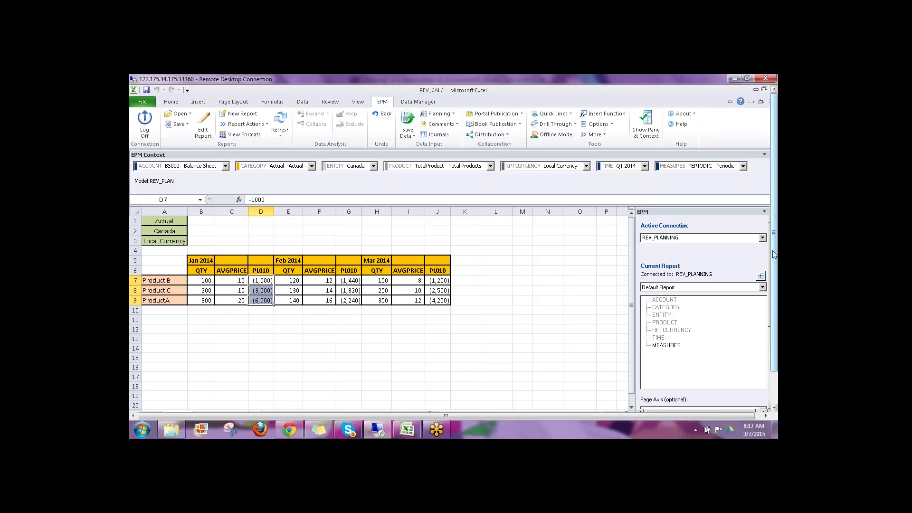
scroll(774, 255, down, 2)
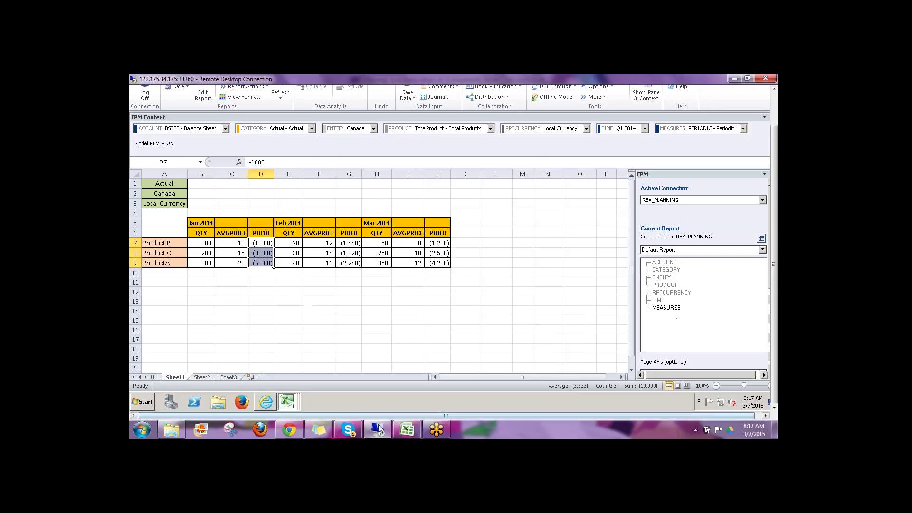
click(409, 430)
key(Right)
key(Right)
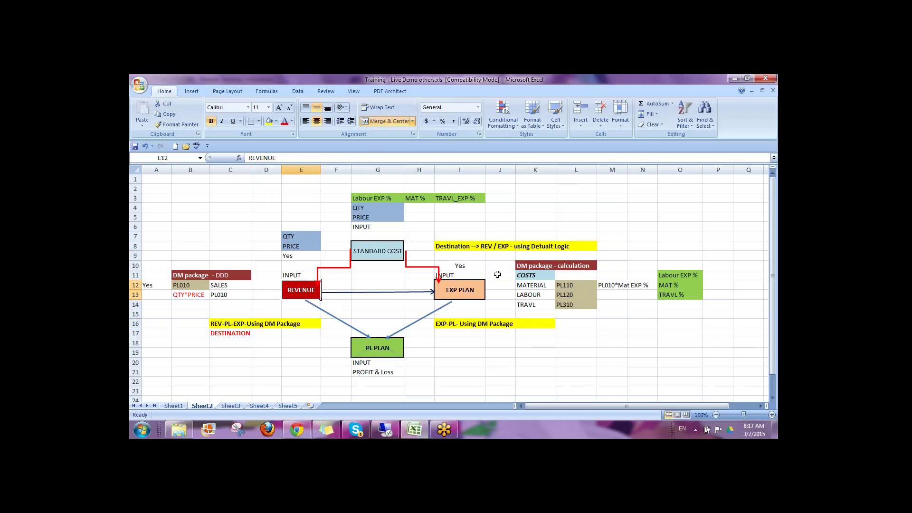
Step: Open the REV_PLAN logic scripts page in the remote web administration
click(231, 325)
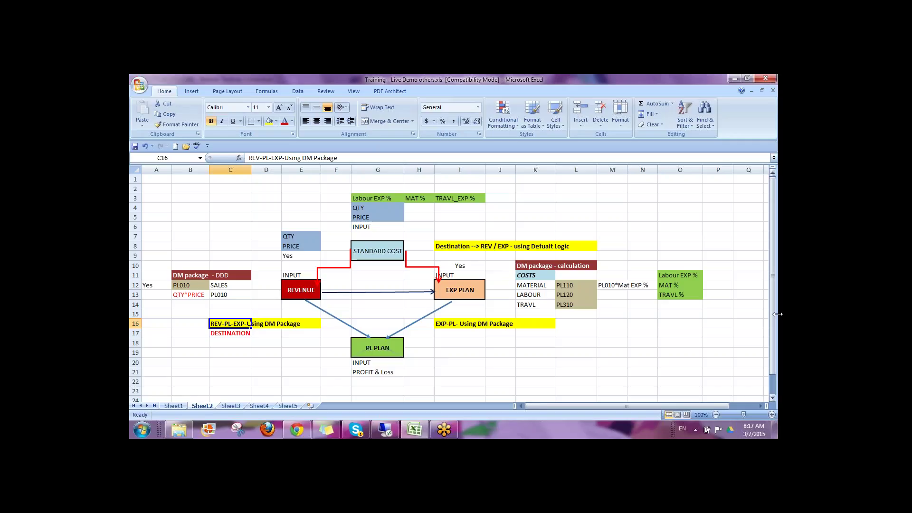
click(390, 433)
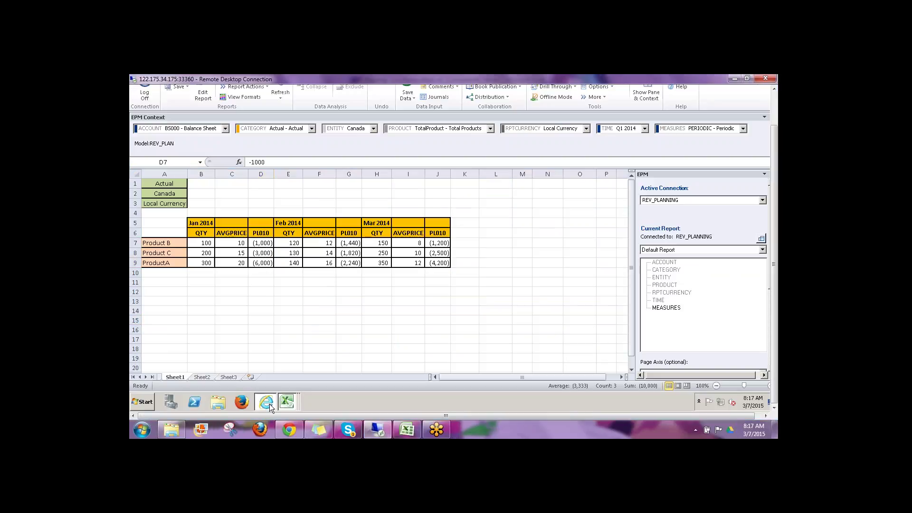
click(269, 404)
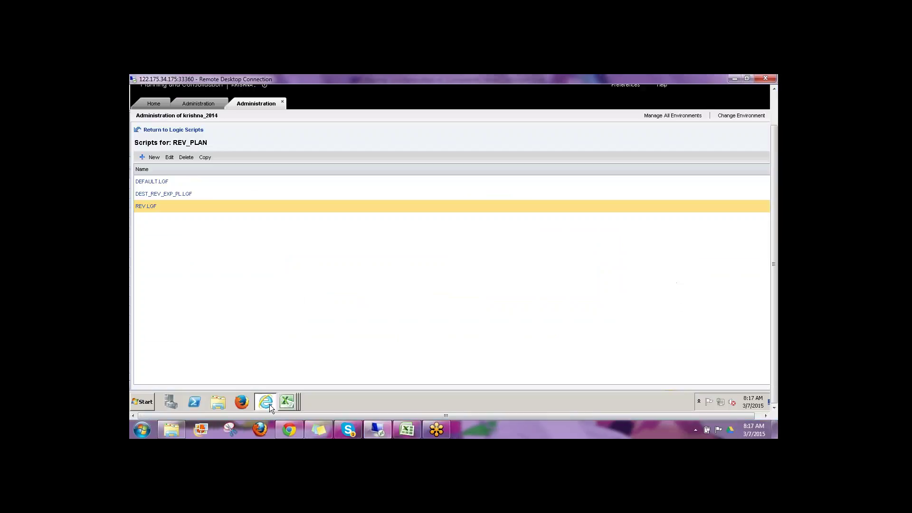
Step: Review DEST_REV_EXP_PL.LGF's PL010 filters and PL_PLANNING destination lines
click(163, 194)
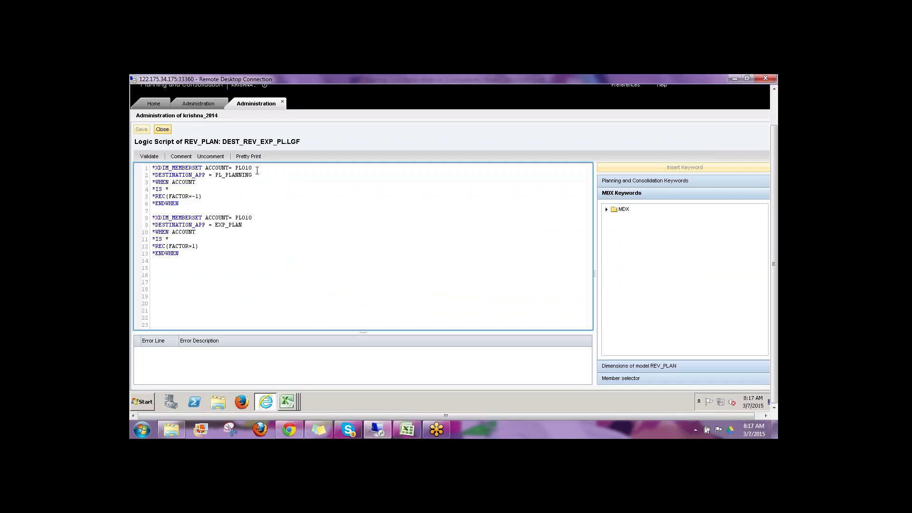
drag(255, 167, 150, 169)
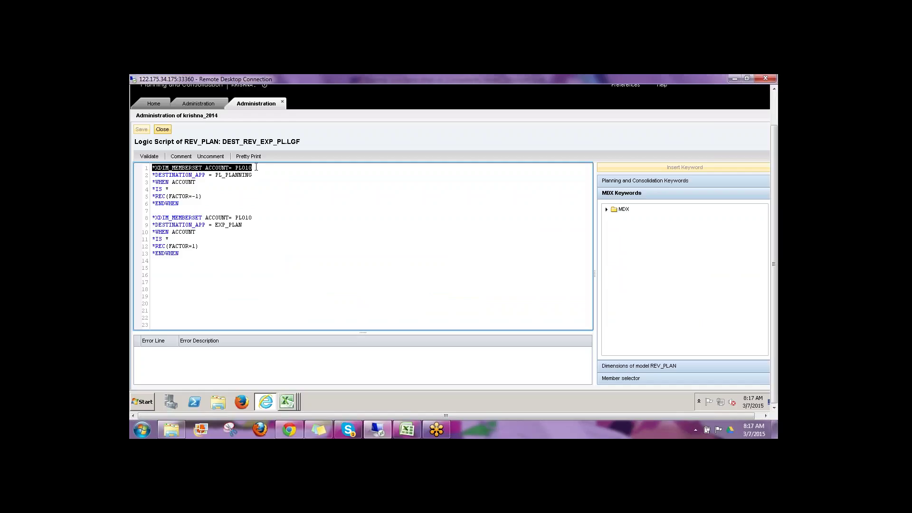
click(259, 170)
drag(217, 175, 258, 172)
click(257, 166)
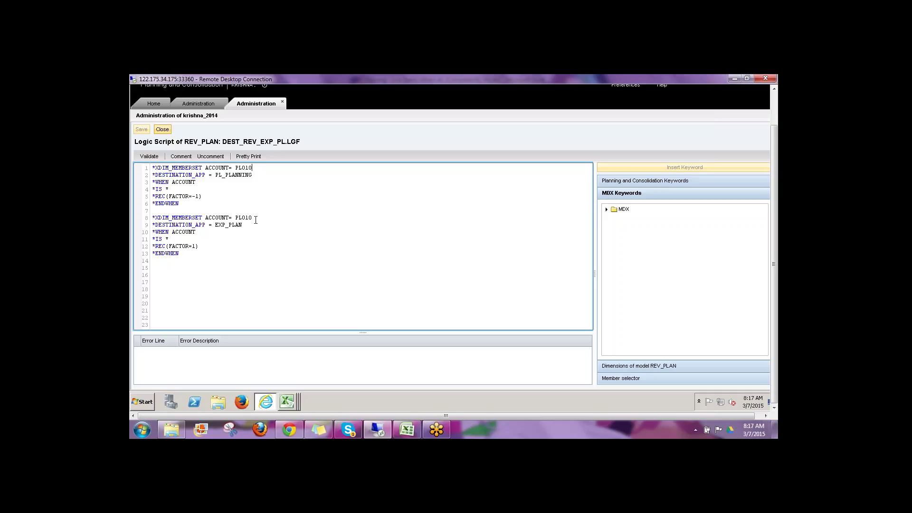
mouse_move(255, 218)
mouse_down()
mouse_move(191, 221)
mouse_move(251, 223)
mouse_up()
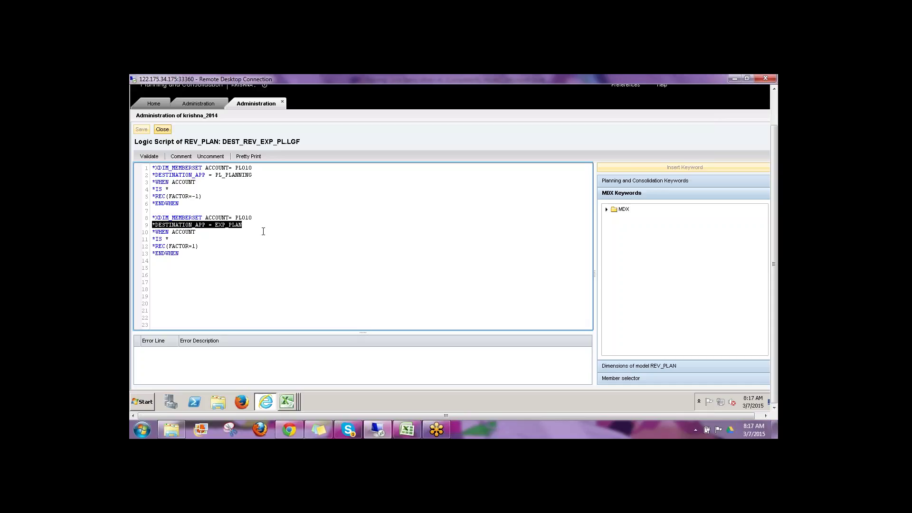
click(253, 226)
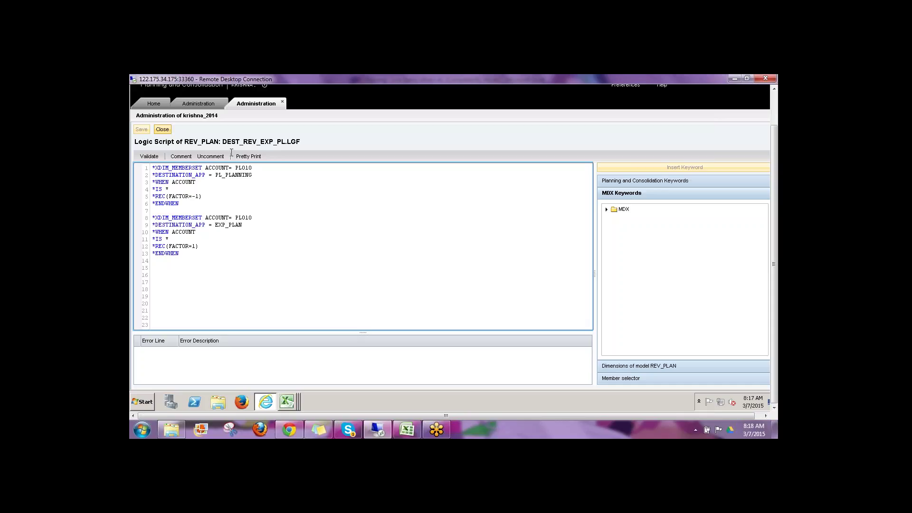
Step: Validate and close the script, then bring up the EXP_CALC workbook
click(147, 158)
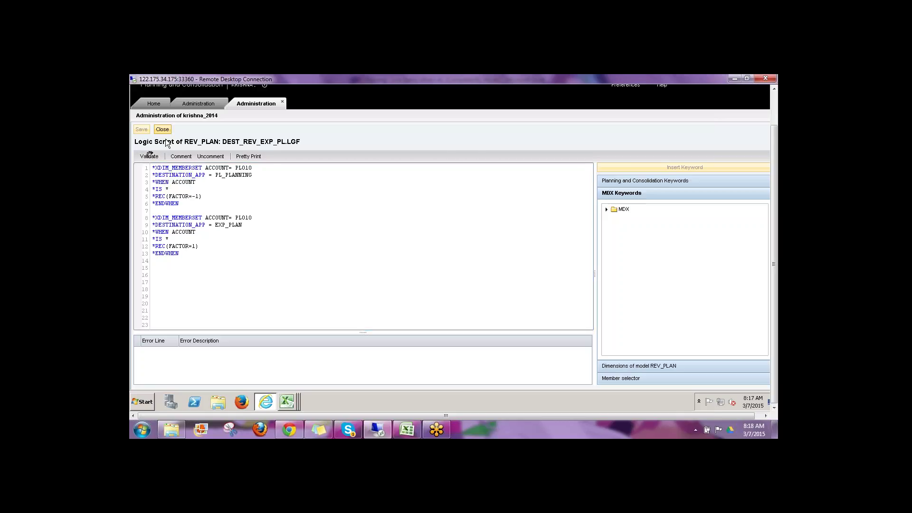
click(162, 130)
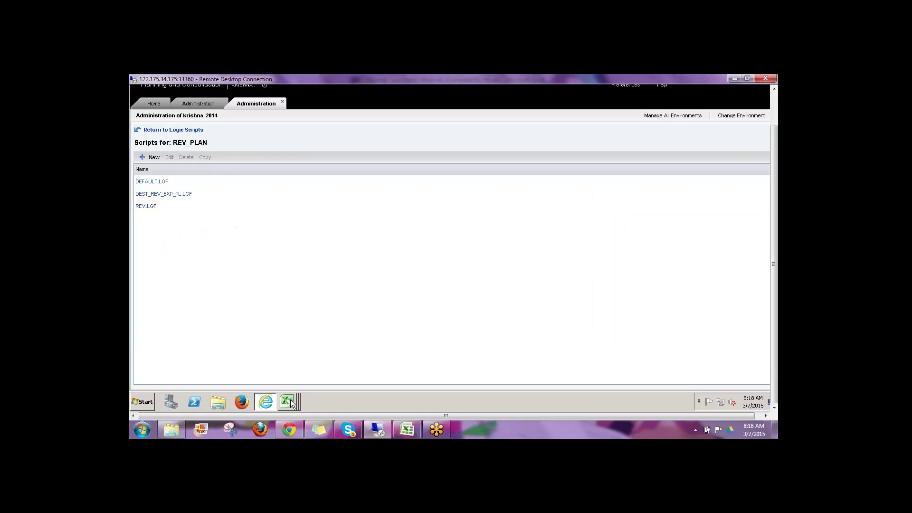
mouse_move(288, 401)
click(291, 384)
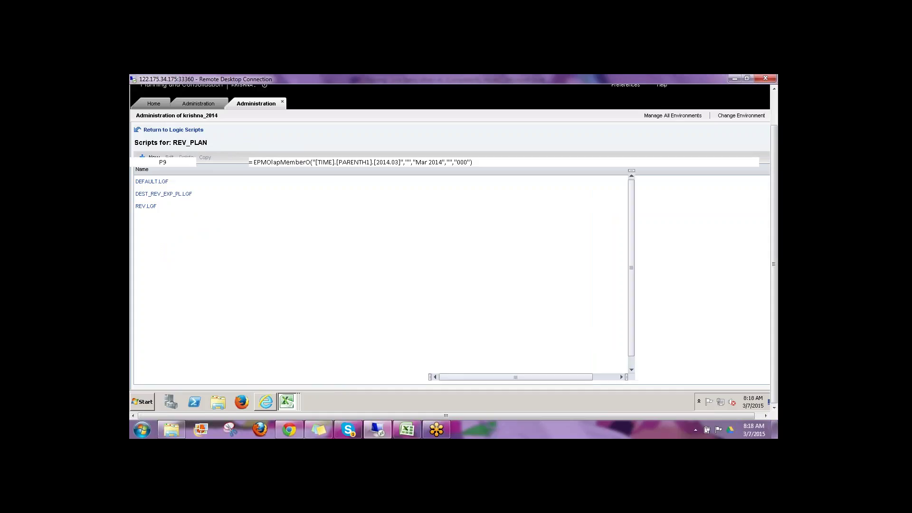
Step: In REV_CALC, choose the DESTINATION_REV_EXP_PL package under Other Function to run
click(281, 369)
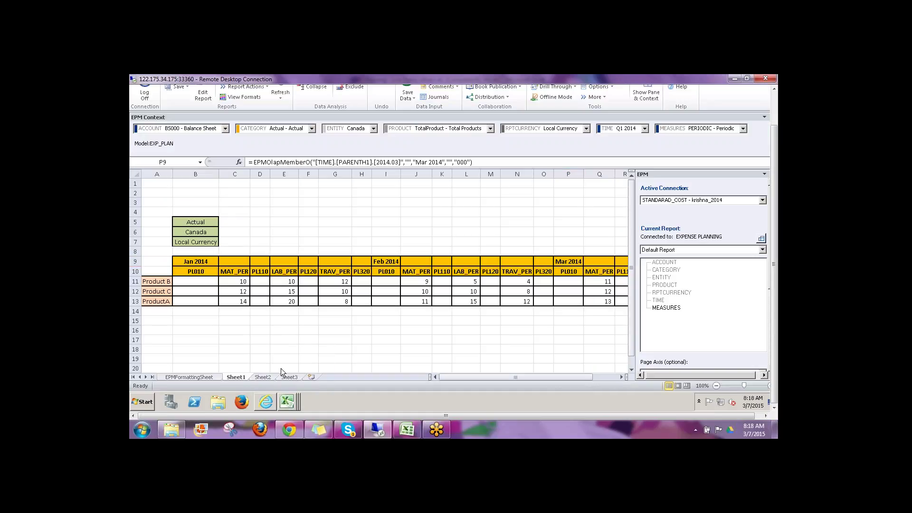
drag(775, 314, 776, 280)
click(547, 290)
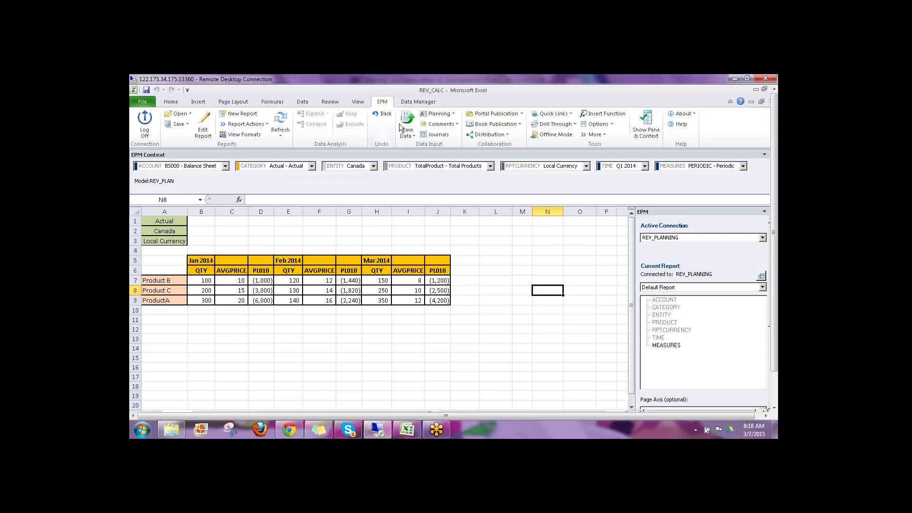
click(421, 104)
click(216, 136)
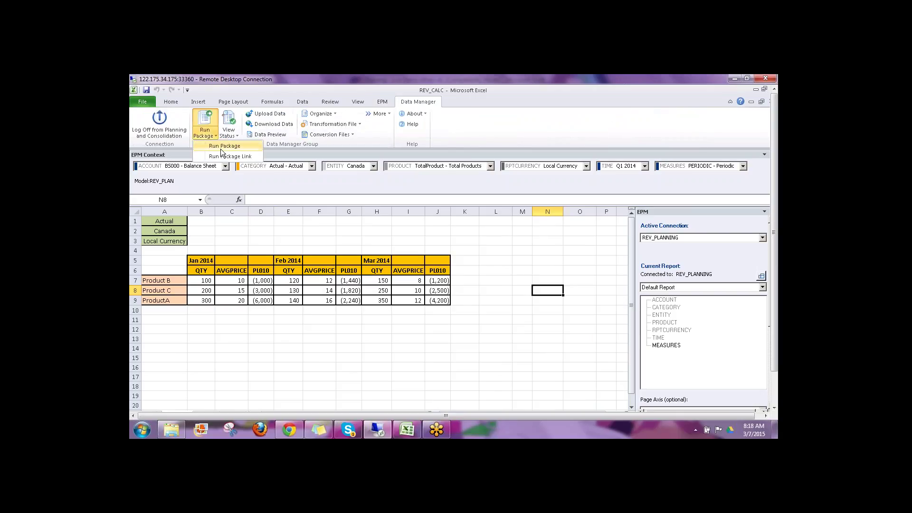
click(225, 146)
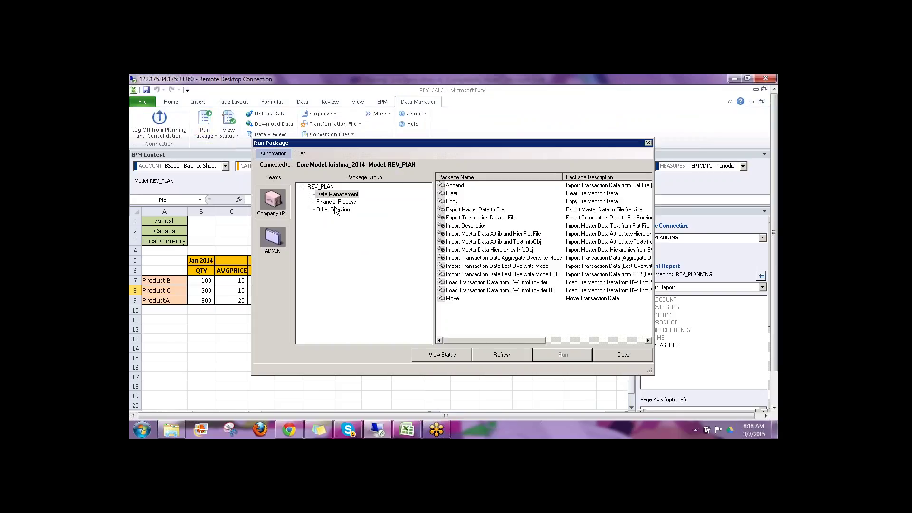
click(334, 210)
click(480, 194)
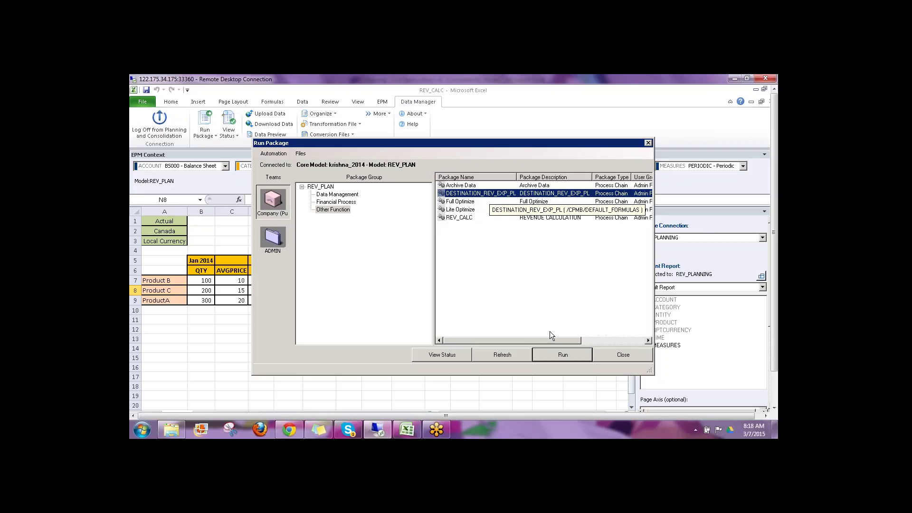
Step: Run it for Actual, LC, January–March 2014 and check the run status
click(556, 357)
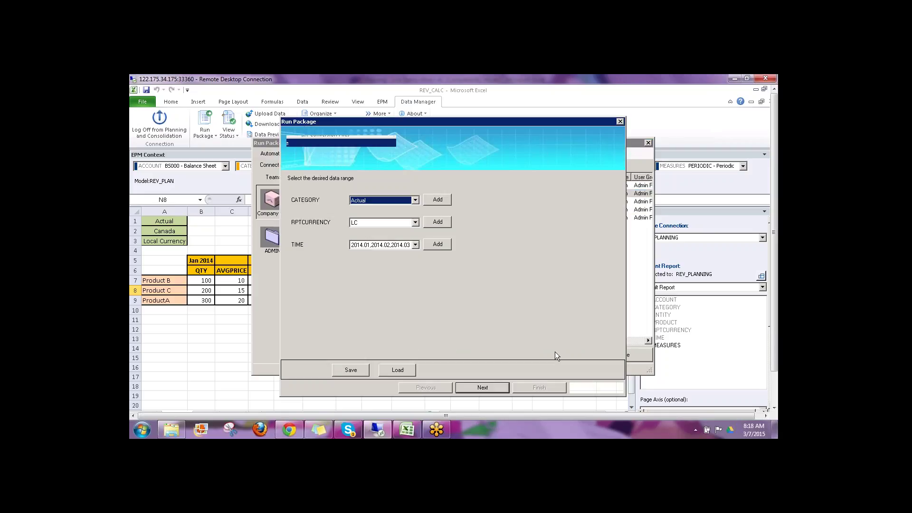
click(477, 388)
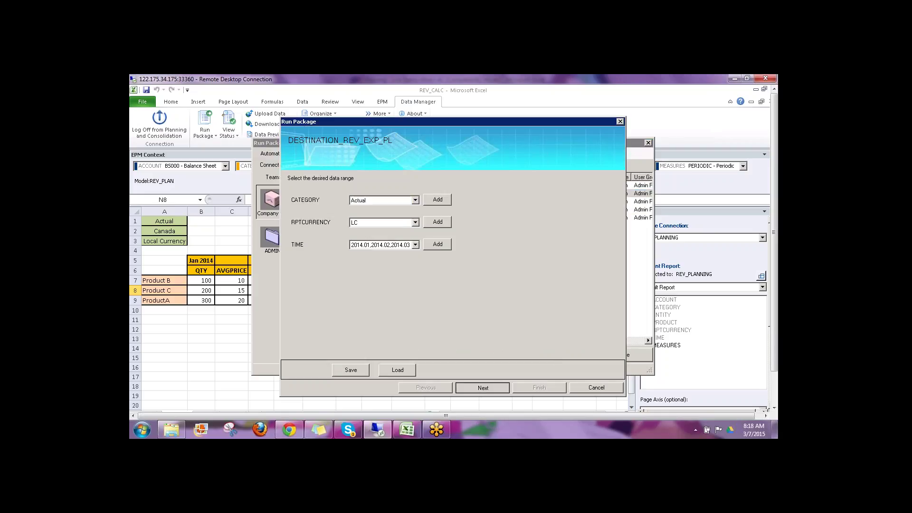
click(522, 385)
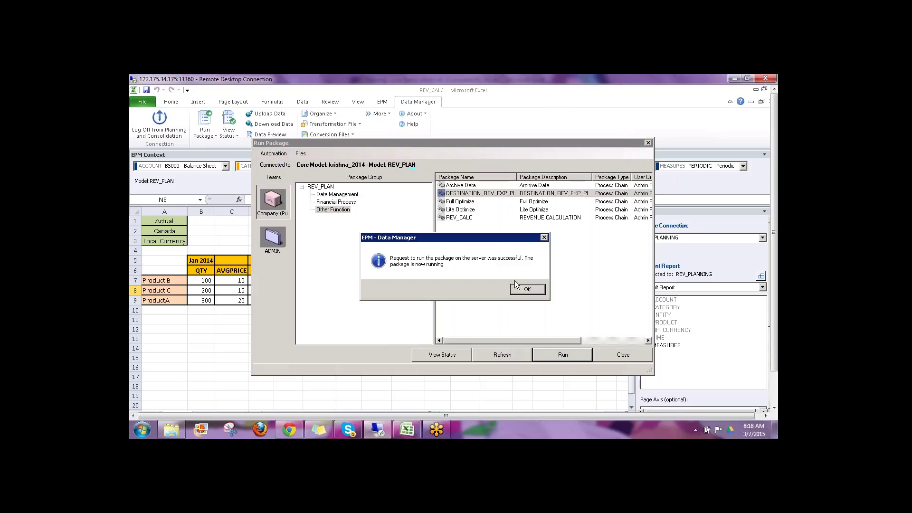
click(517, 289)
click(498, 359)
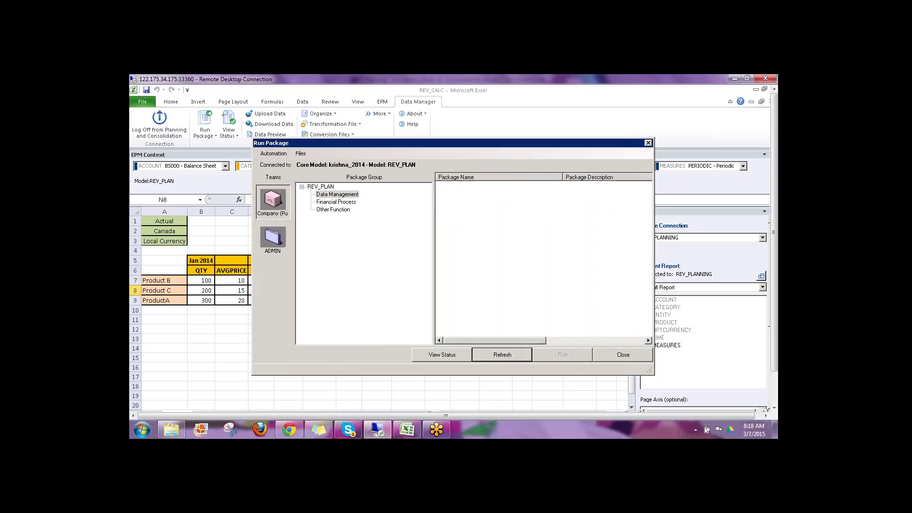
click(442, 356)
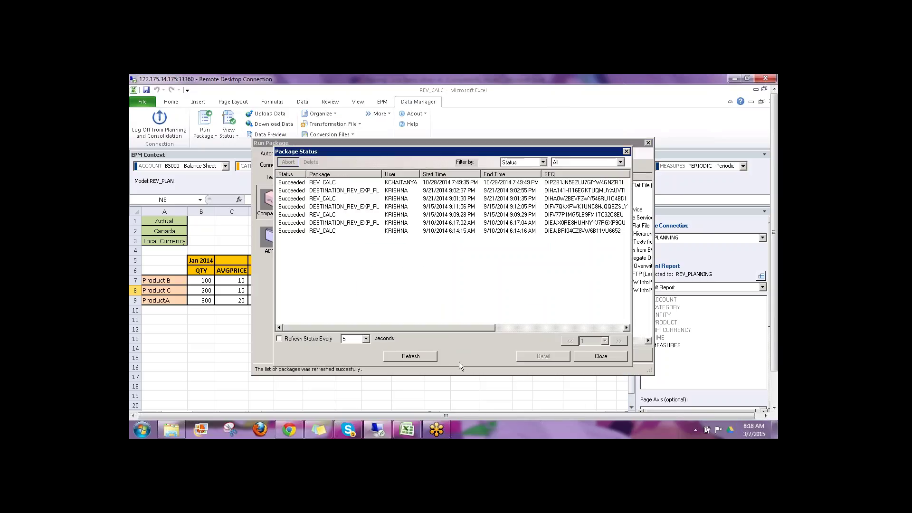
click(600, 355)
click(620, 352)
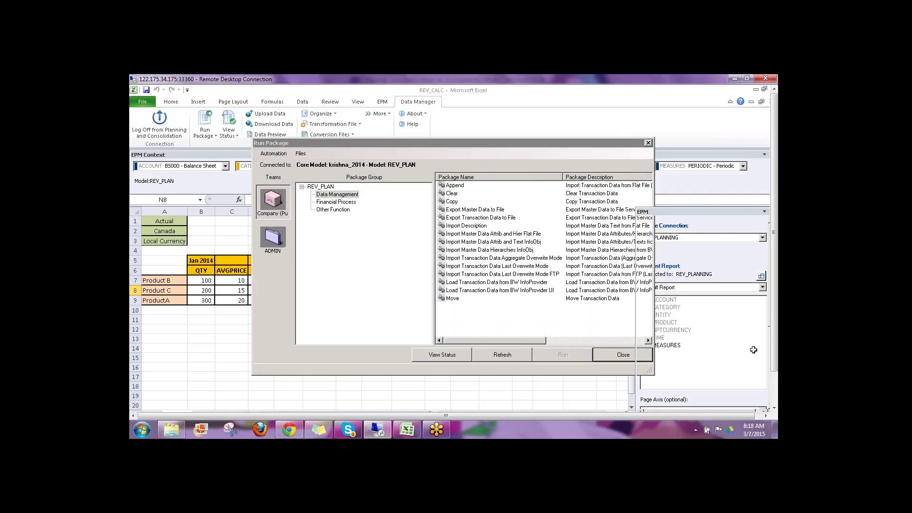
Step: Refresh the REV_CALC report data
click(382, 101)
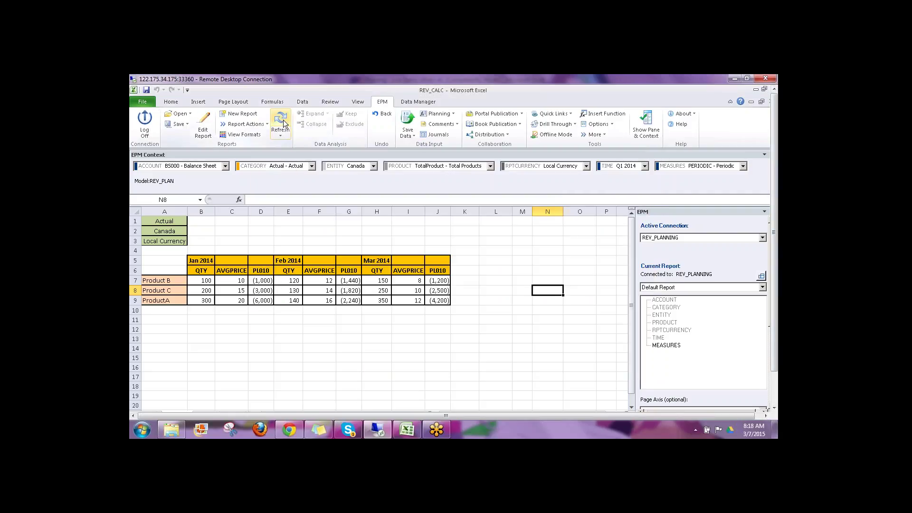
click(280, 124)
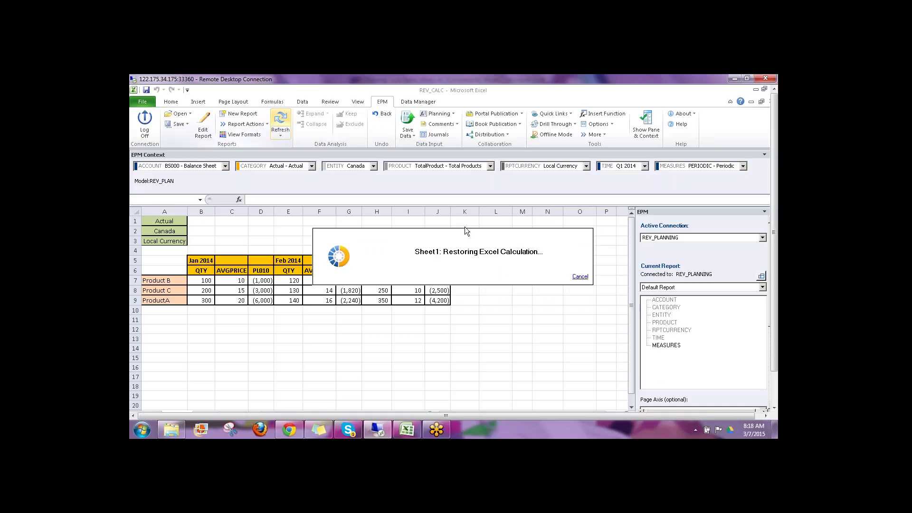
drag(774, 287, 775, 327)
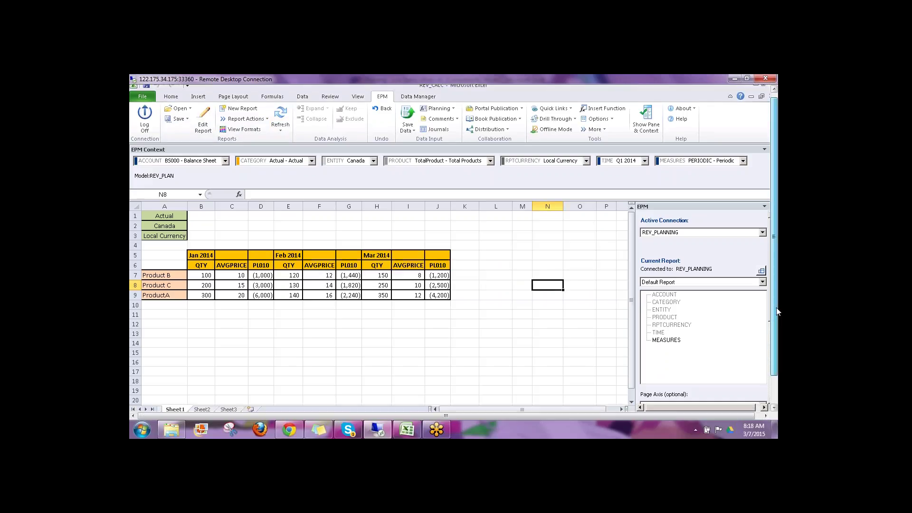
Step: In EXP_CALC, check PL010 amounts B11:B13, I11:I13 and P11:P13, then show STD_COST-DATA
click(281, 380)
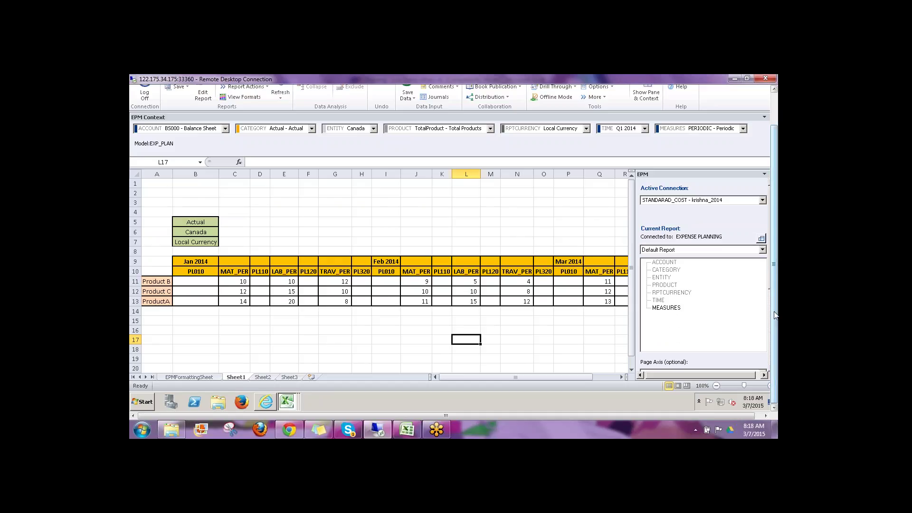
scroll(775, 315, up, 2)
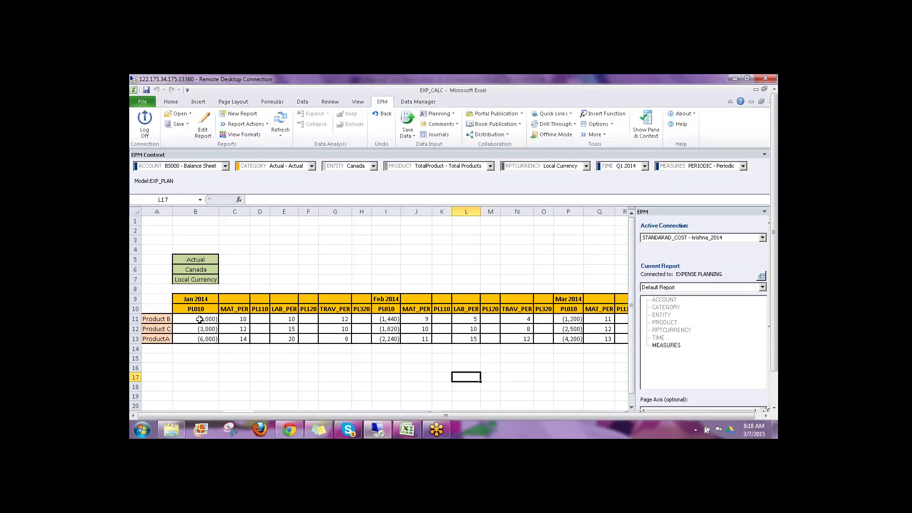
drag(200, 320, 204, 339)
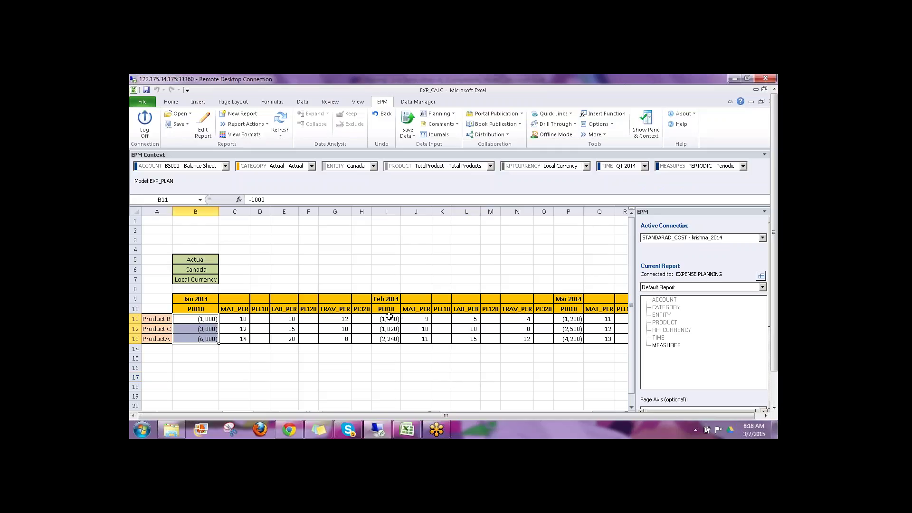
drag(389, 317, 389, 336)
drag(569, 319, 568, 338)
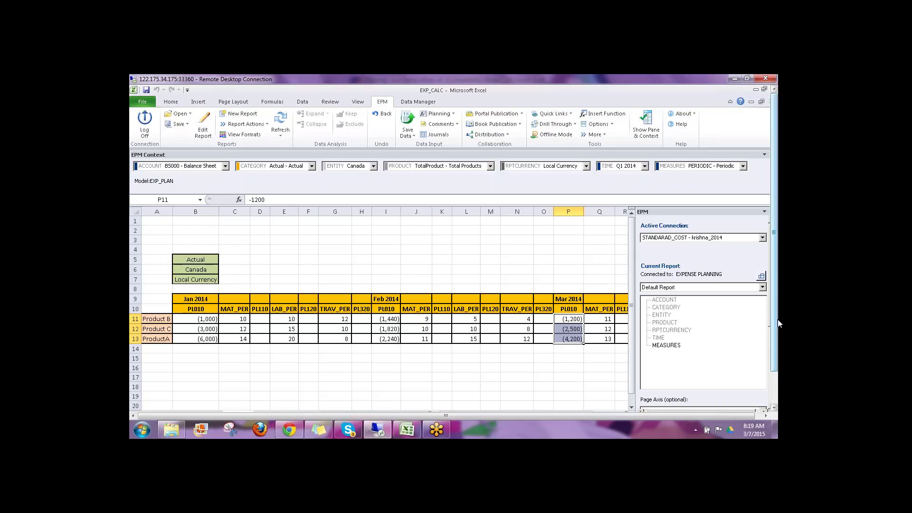
scroll(779, 323, down, 1)
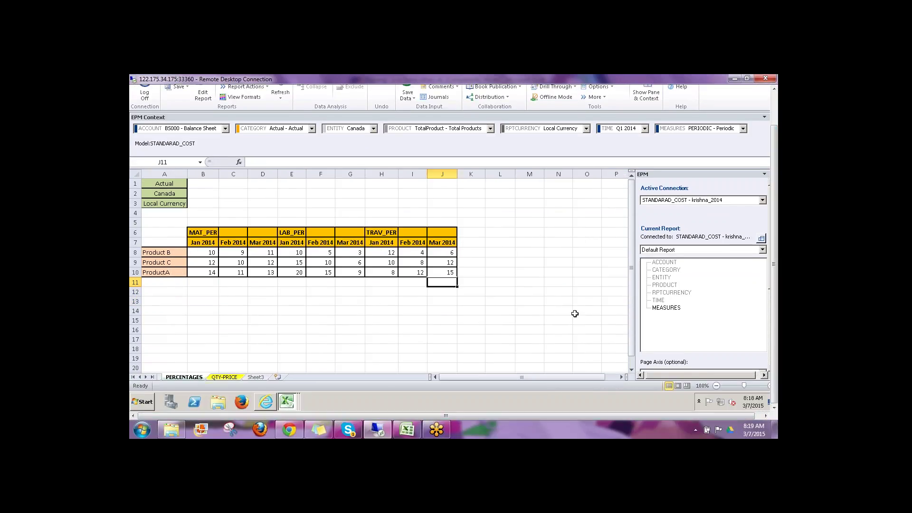
click(575, 314)
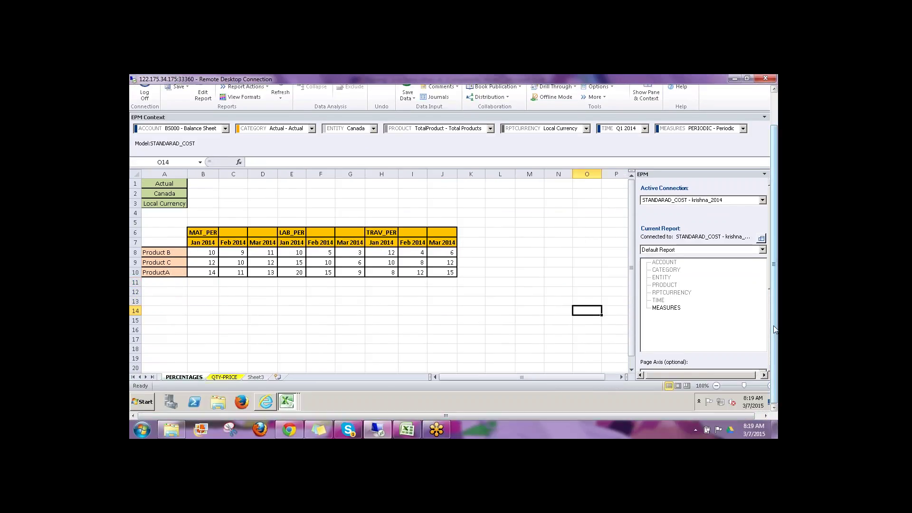
Step: Close STD_COST-DATA without saving and minimize EXP_CALC
scroll(516, 416, up, 1)
click(573, 414)
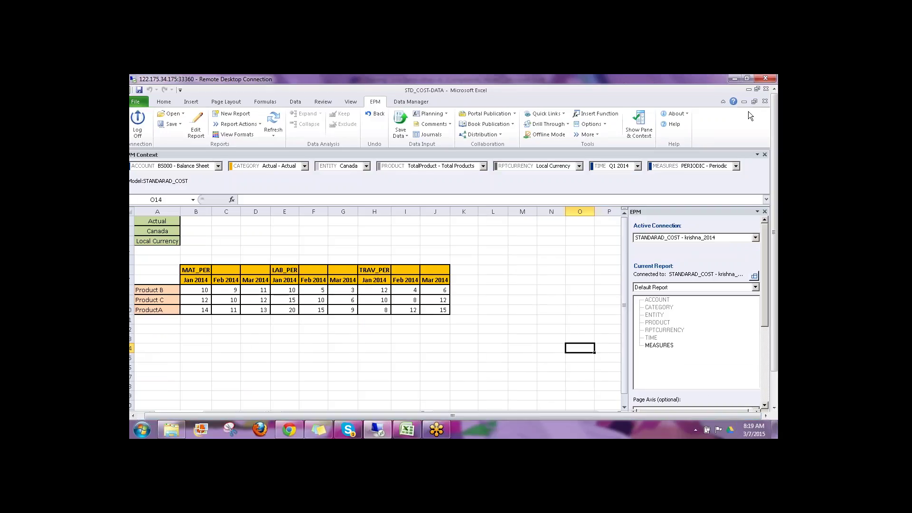
click(765, 101)
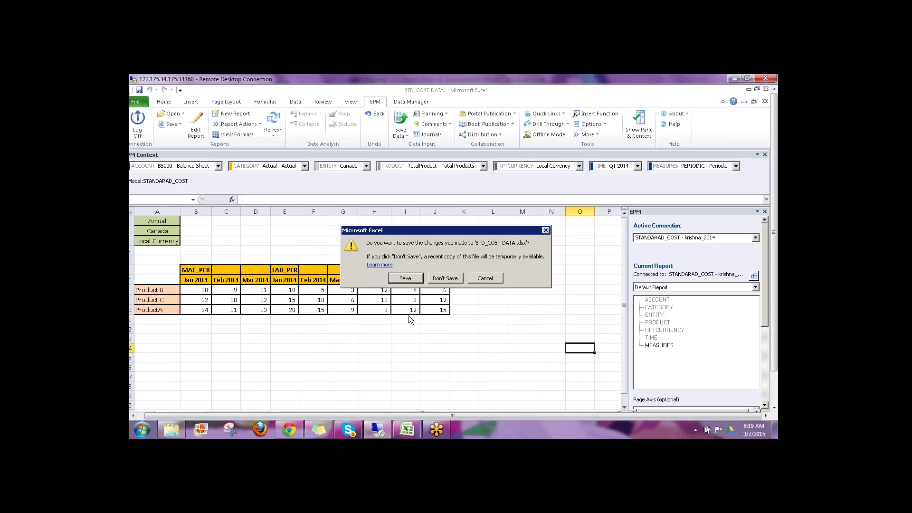
click(446, 279)
click(472, 260)
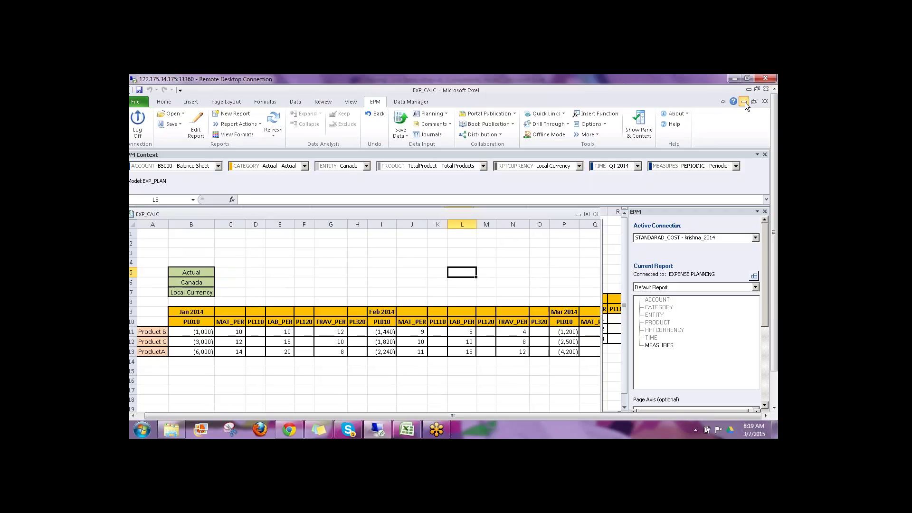
click(743, 102)
Step: Connect to PL_PLANNING and refresh the report
scroll(777, 298, down, 2)
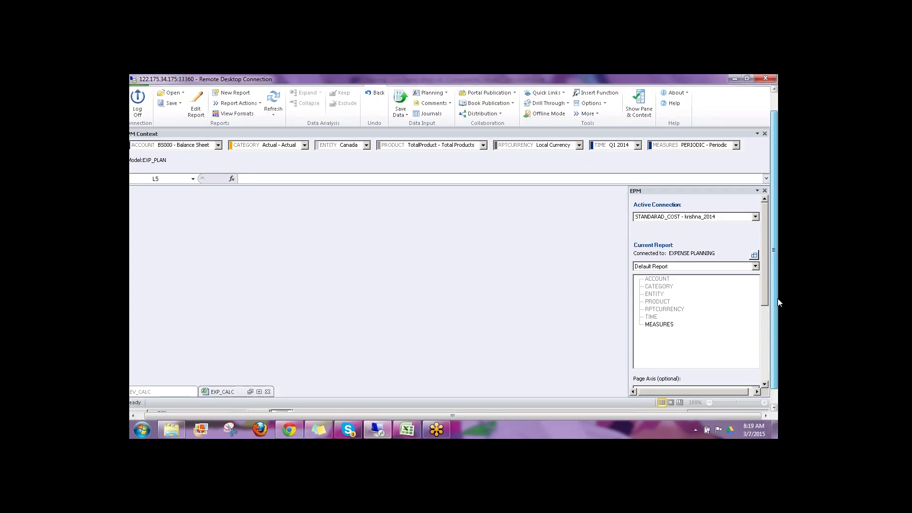
click(755, 200)
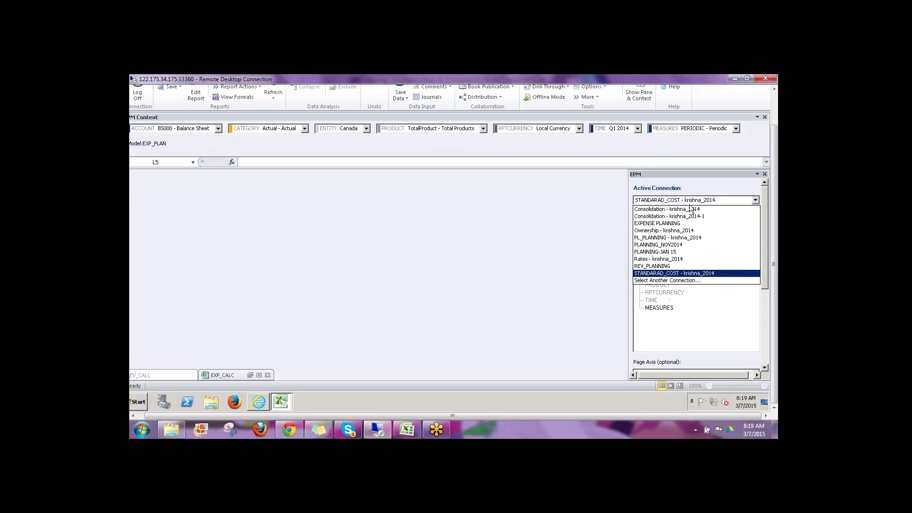
click(688, 241)
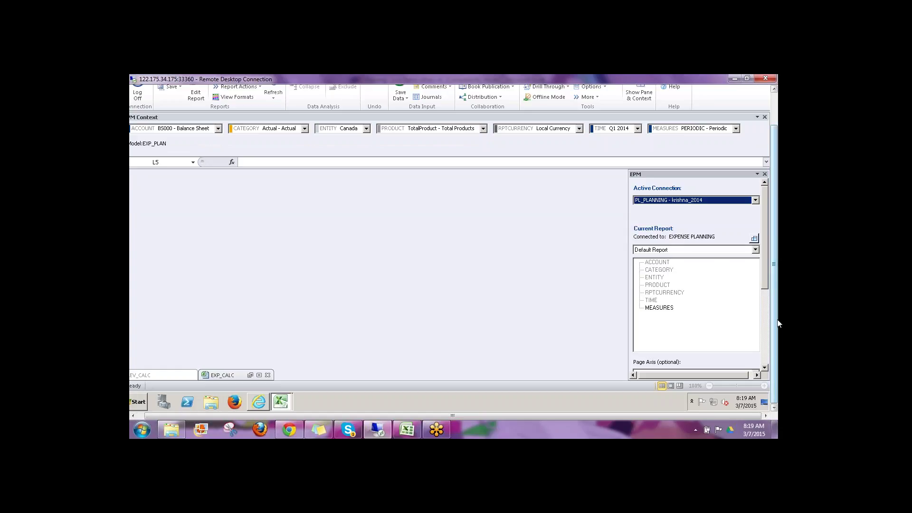
scroll(777, 323, up, 2)
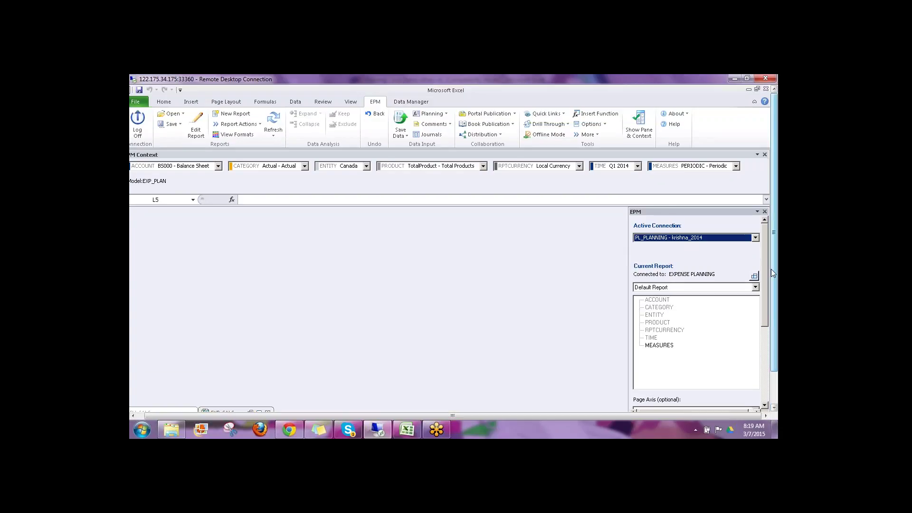
click(278, 120)
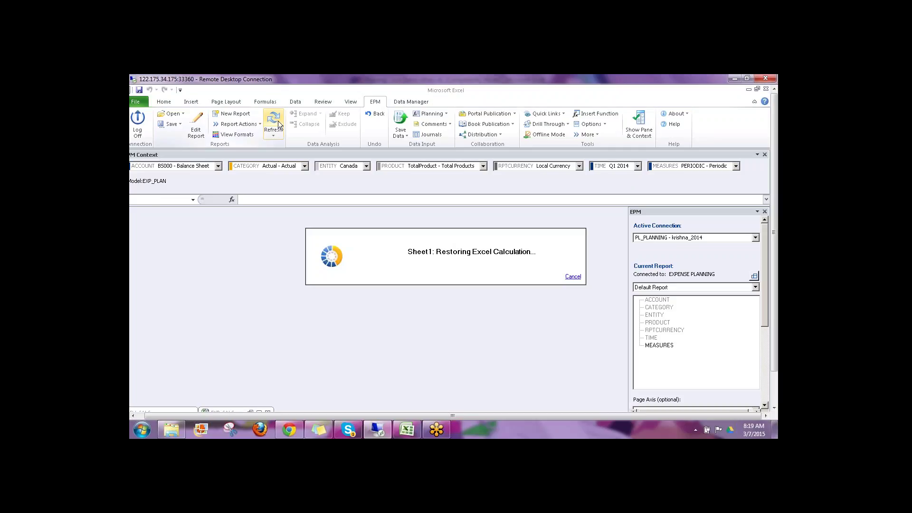
Step: Open INPUT SCHEDULES\PROFIT_N_LOSS.xlsx from the EPM server root folder
click(171, 114)
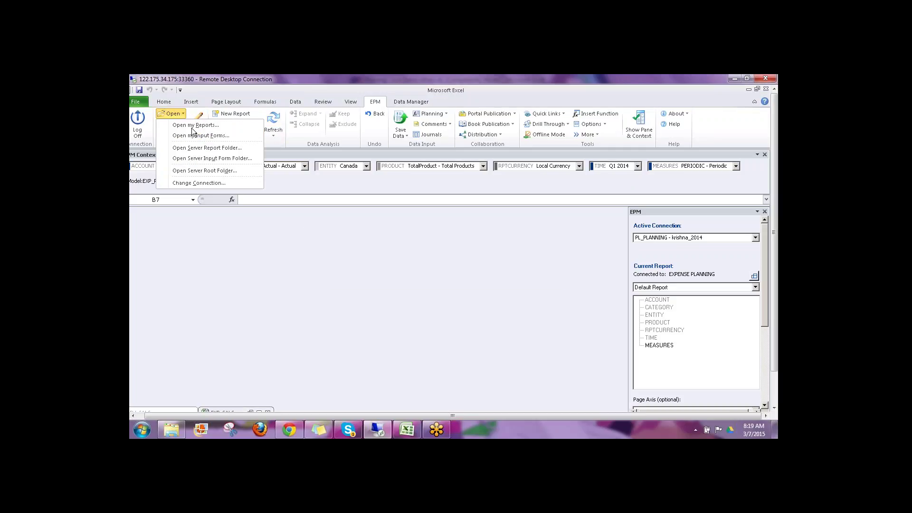
click(193, 171)
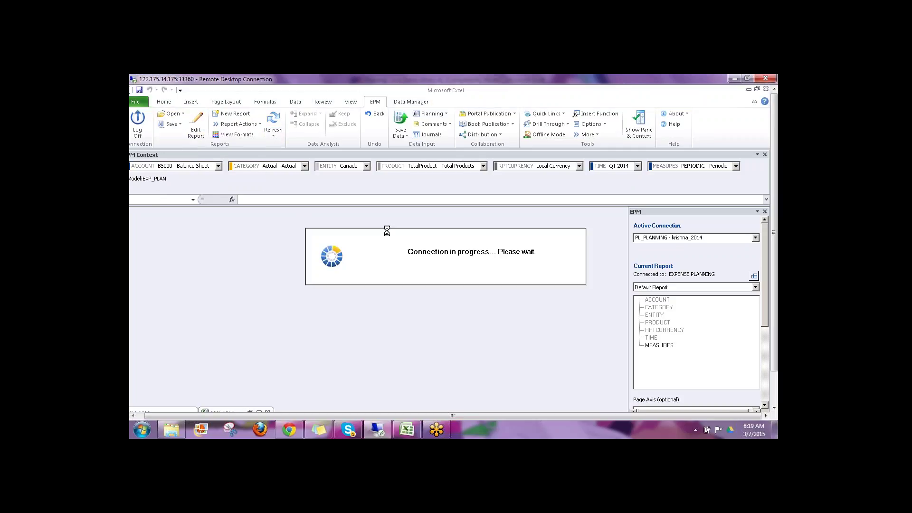
click(264, 209)
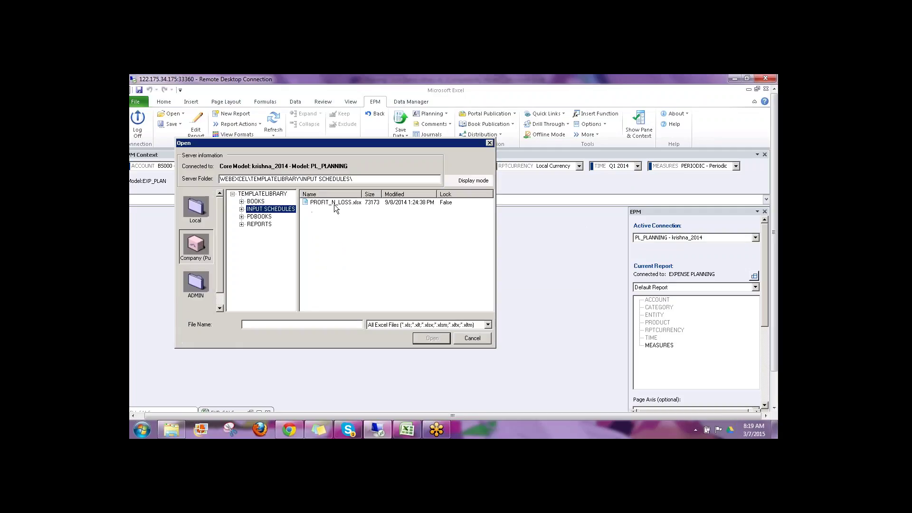
click(335, 202)
click(430, 335)
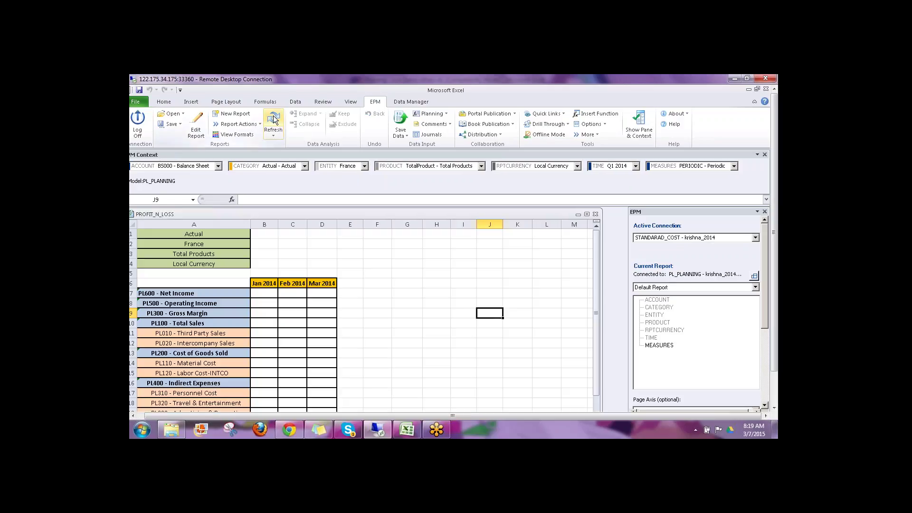
Step: Refresh the report and set ENTITY to Canada, showing sales of 10,000, 5,500 and 7,900
click(274, 120)
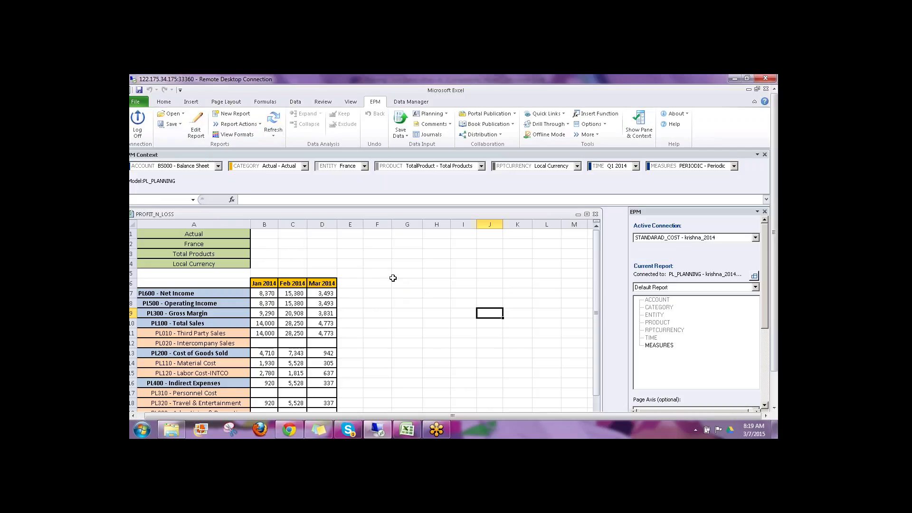
click(355, 164)
click(338, 190)
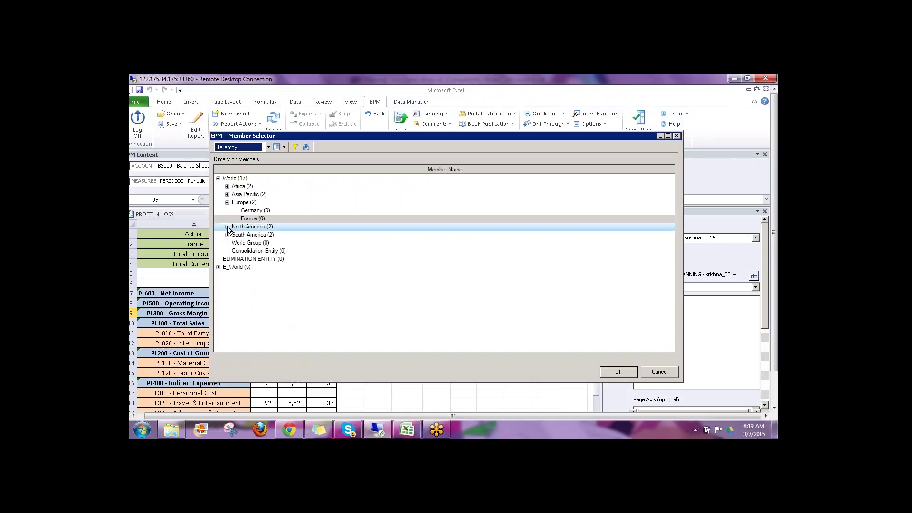
click(255, 235)
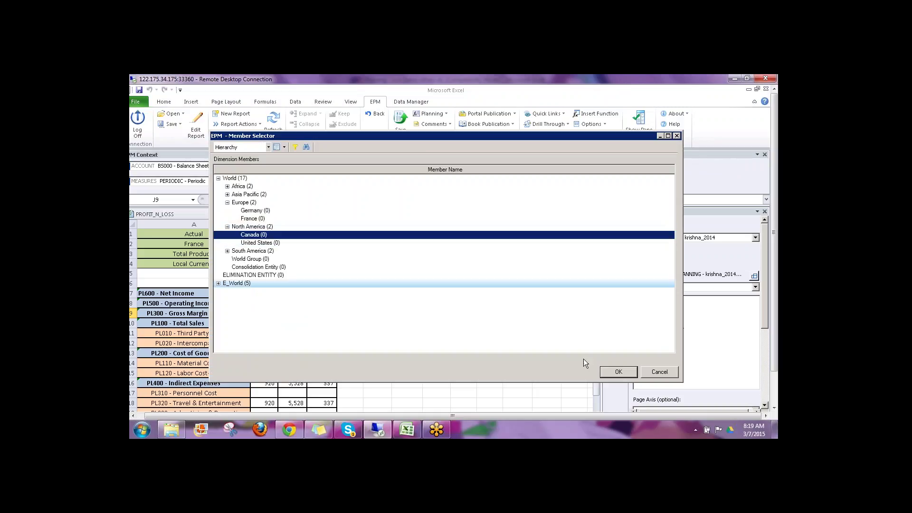
click(618, 372)
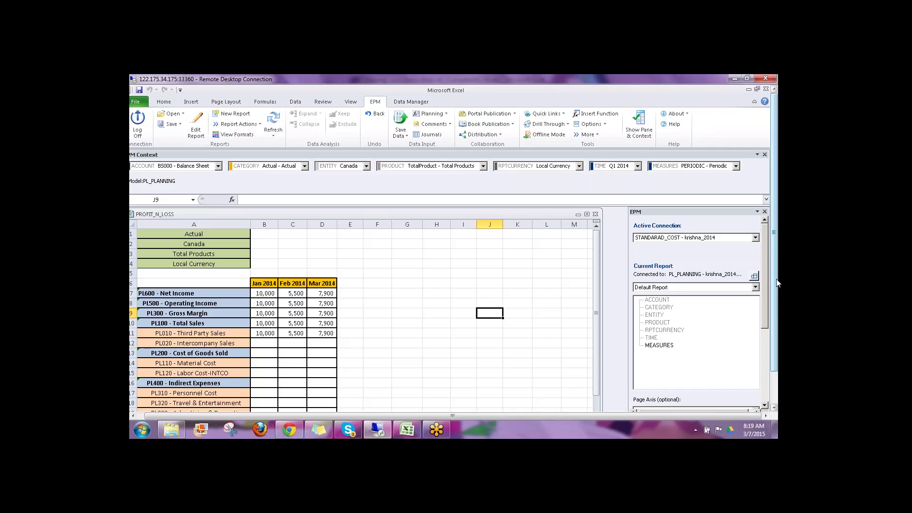
scroll(777, 283, down, 2)
drag(265, 296, 323, 295)
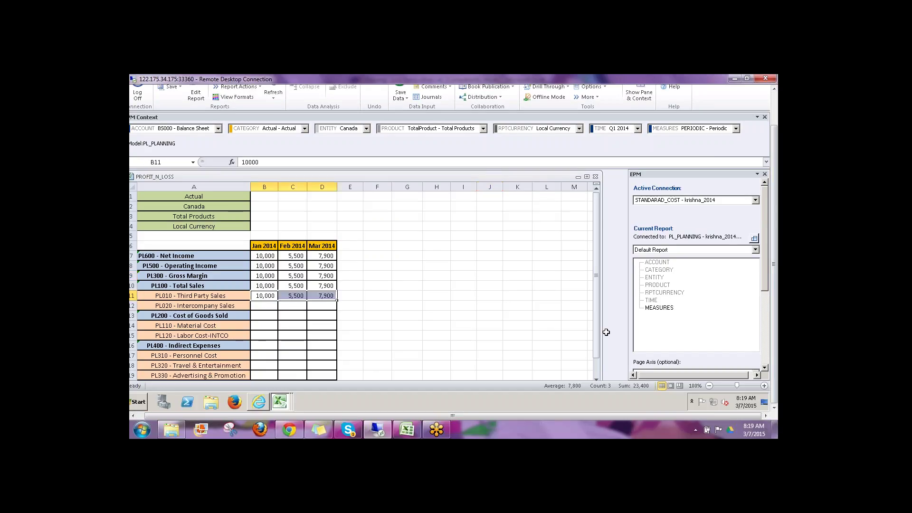
Step: Bring the REV_CALC workbook to the front
click(280, 401)
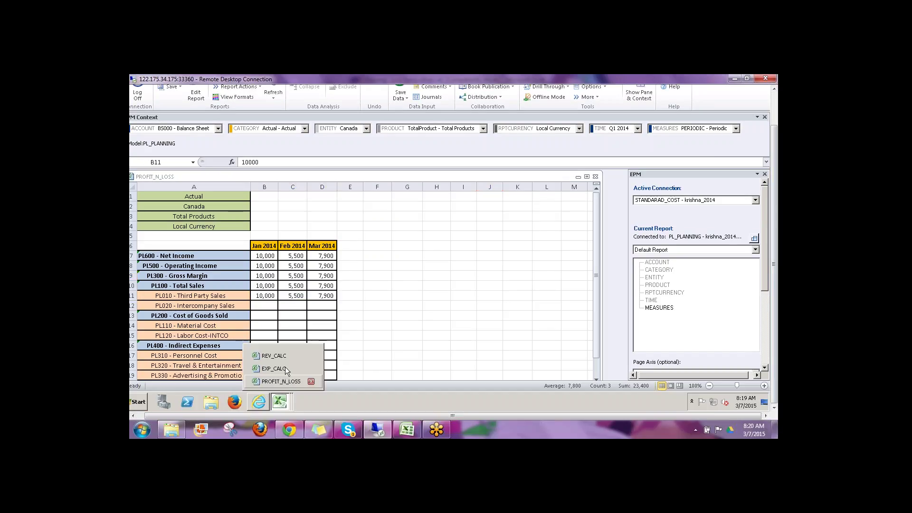
click(276, 357)
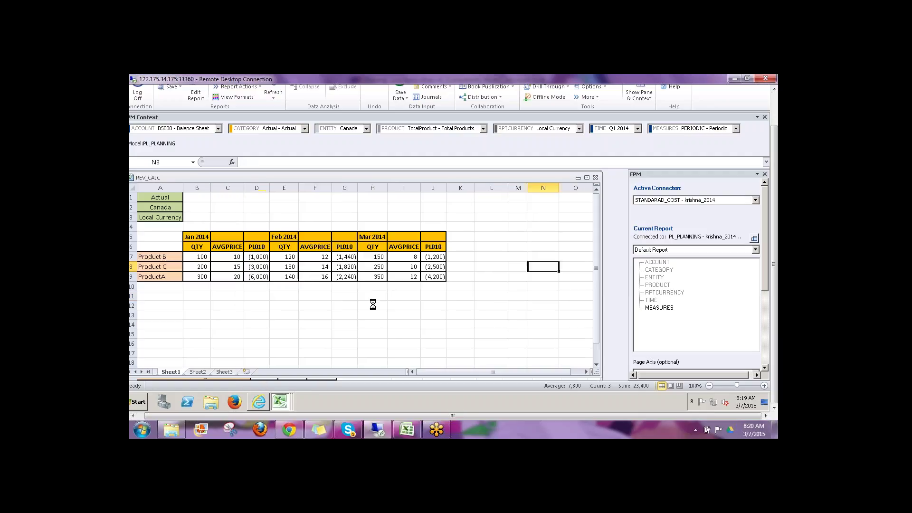
click(348, 313)
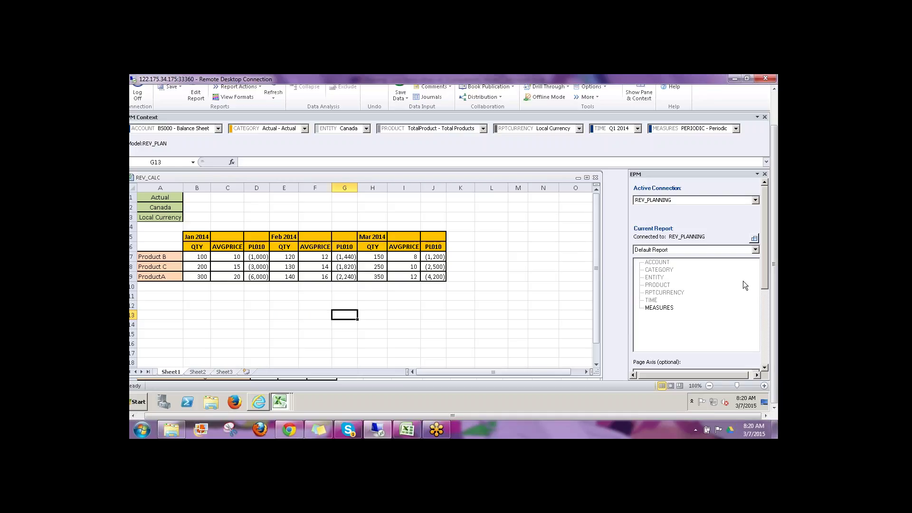
Step: Point out the REVENUE and PL PLAN boxes in the local planning-flow diagram
click(407, 430)
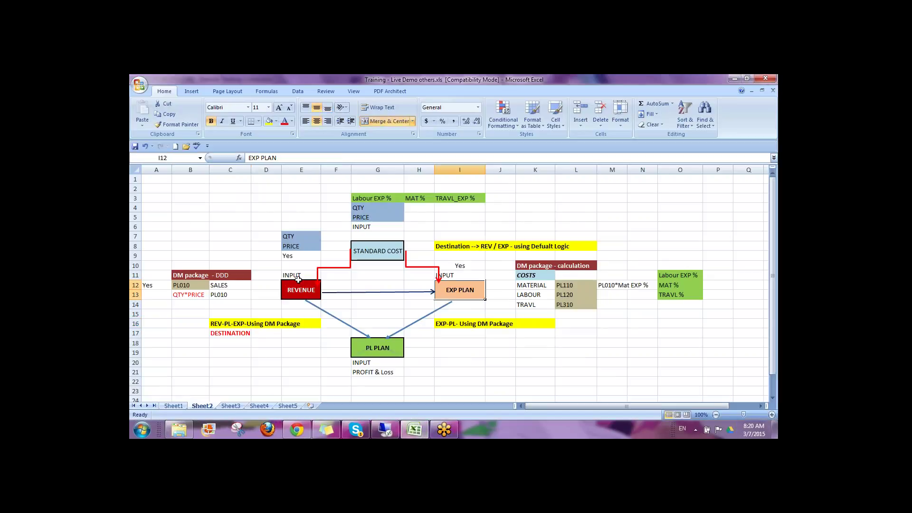
click(297, 289)
click(375, 344)
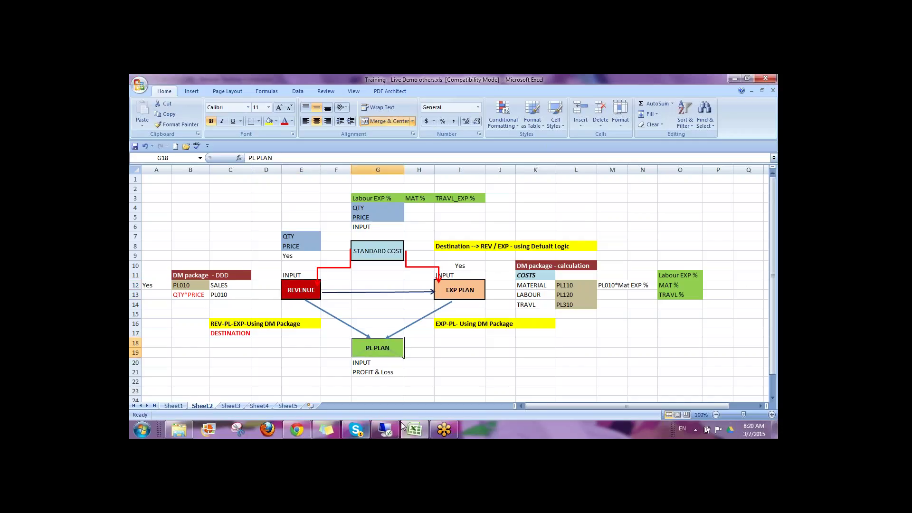
Step: Total the Jan, Feb and Mar 2014 PL010 revenue values in REV_CALC
click(384, 429)
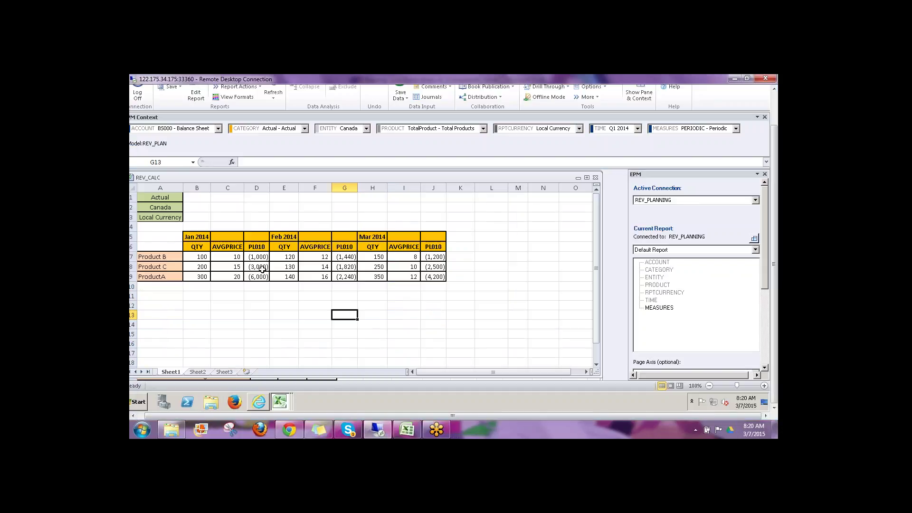
drag(261, 258, 260, 278)
drag(349, 256, 350, 280)
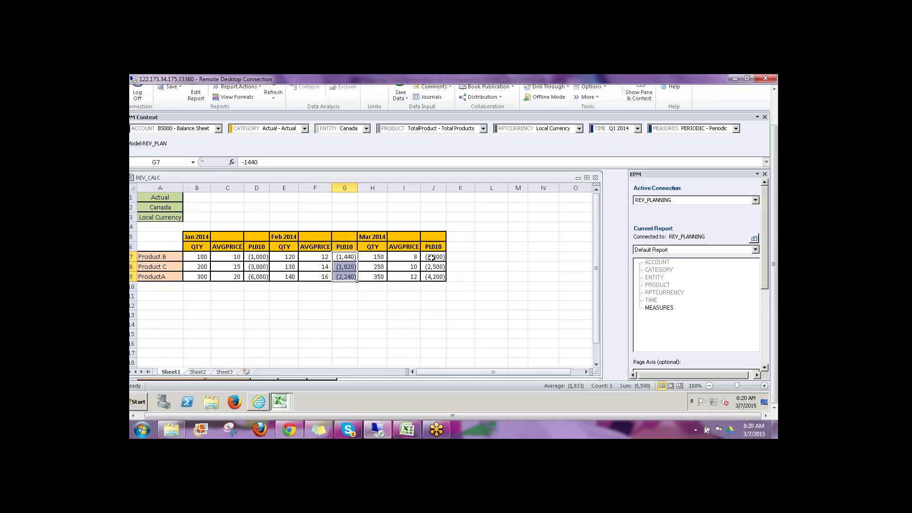
drag(431, 257, 434, 278)
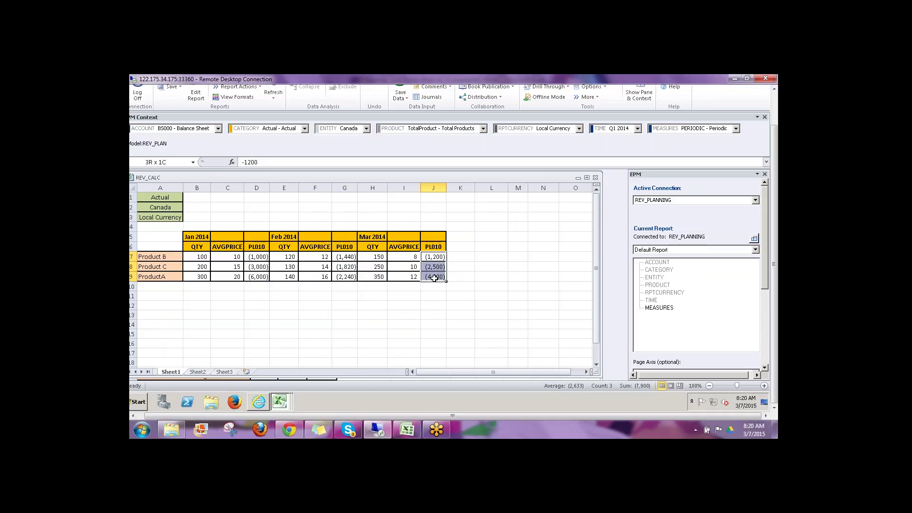
Step: Switch to PROFIT_N_LOSS and check the Jan and Mar 2014 Third Party Sales values
click(285, 404)
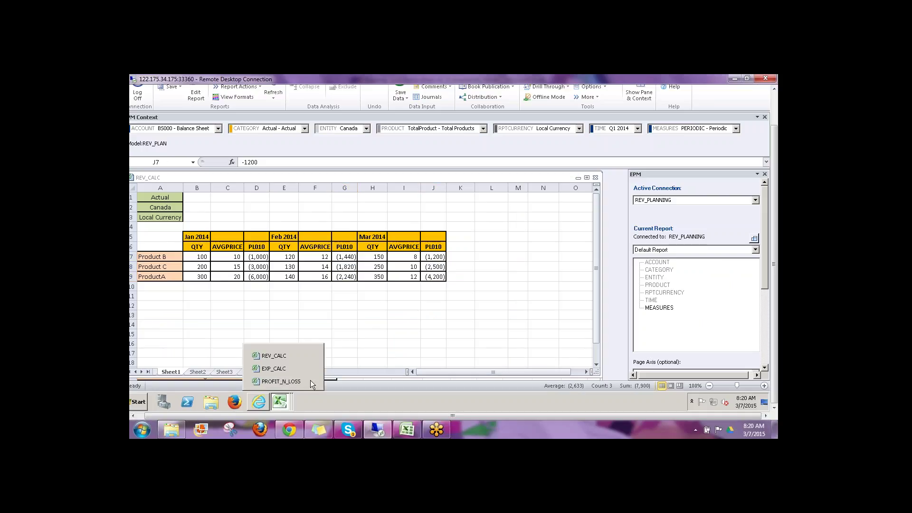
click(282, 381)
click(377, 326)
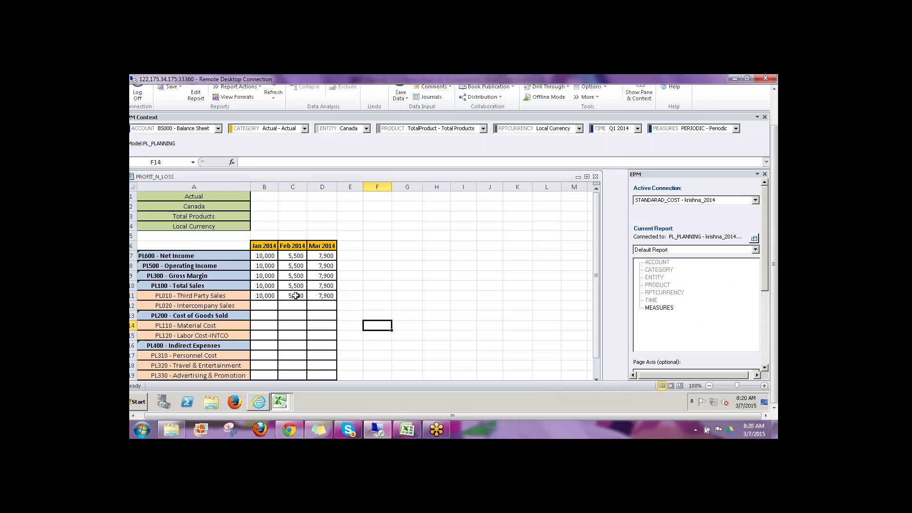
click(330, 296)
click(262, 295)
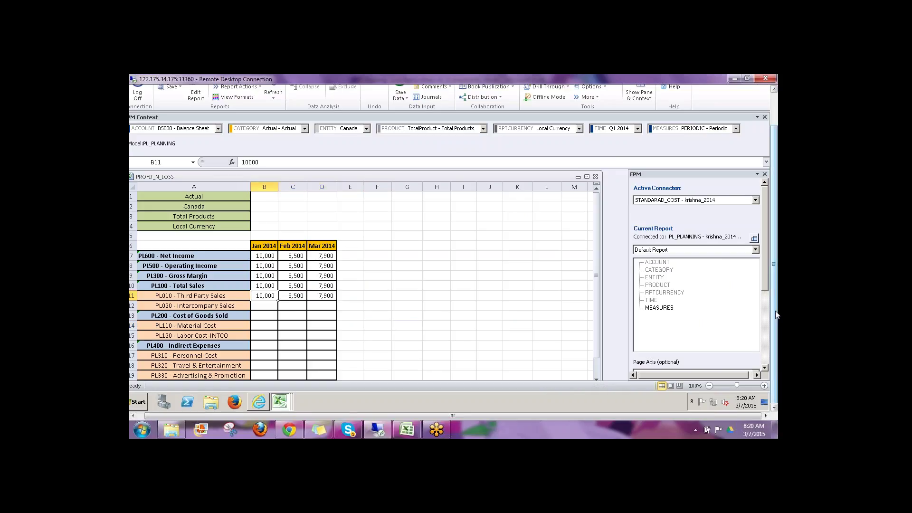
drag(776, 314, 777, 277)
Step: Refresh and maximize PROFIT_N_LOSS, then inspect the PL010 and Net Income formulas and Jan 2014 income values
click(273, 122)
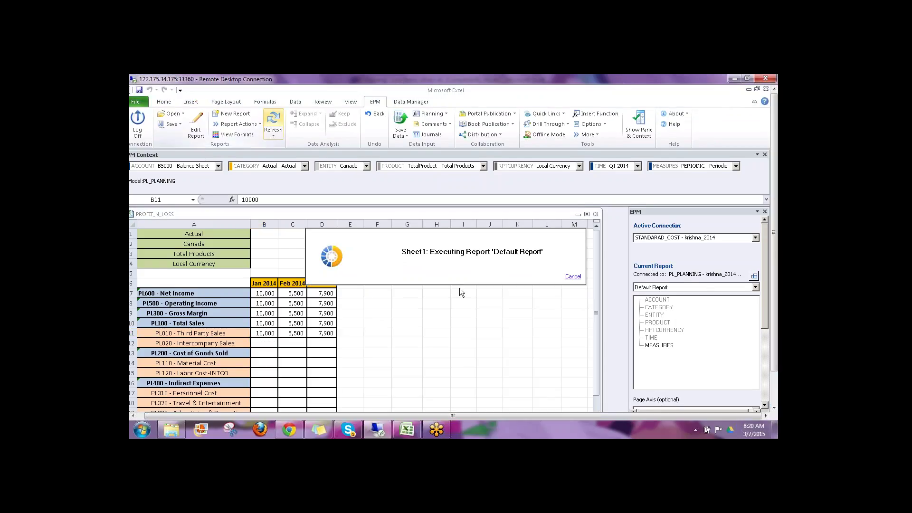
click(587, 215)
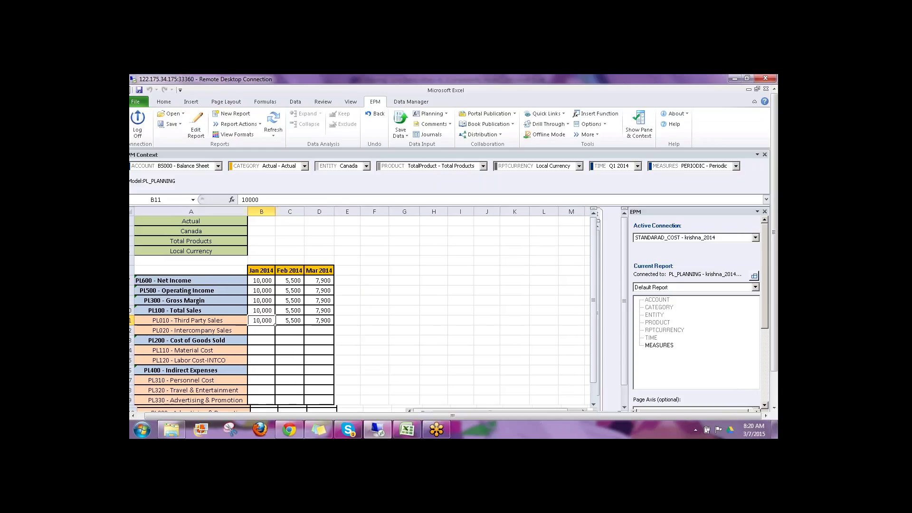
click(196, 322)
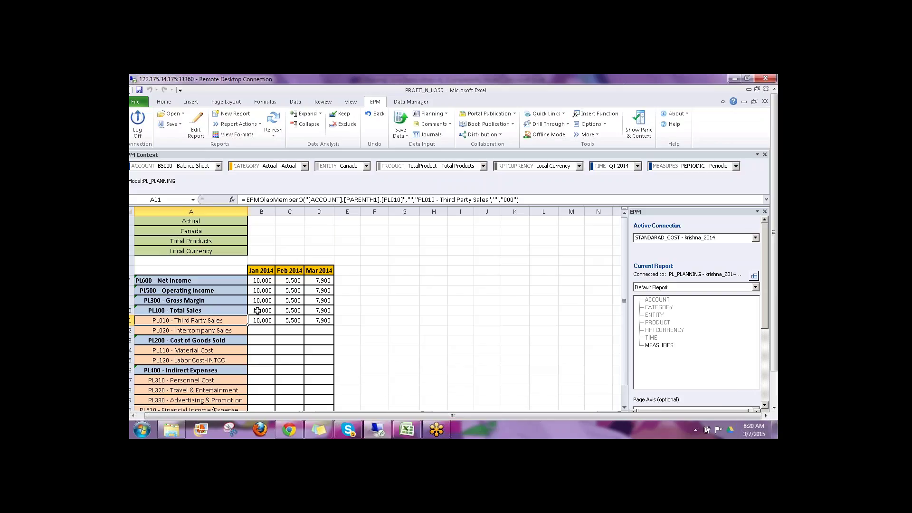
click(257, 311)
click(260, 289)
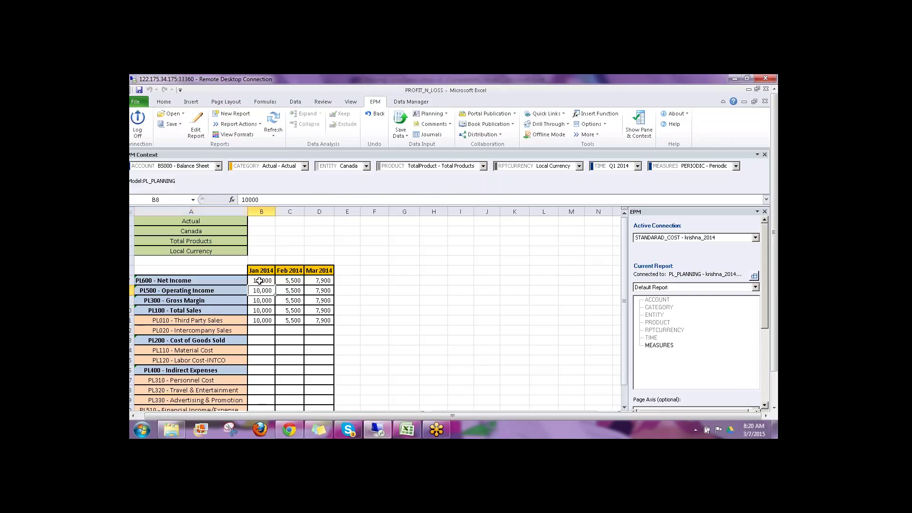
click(259, 280)
scroll(307, 339, down, 1)
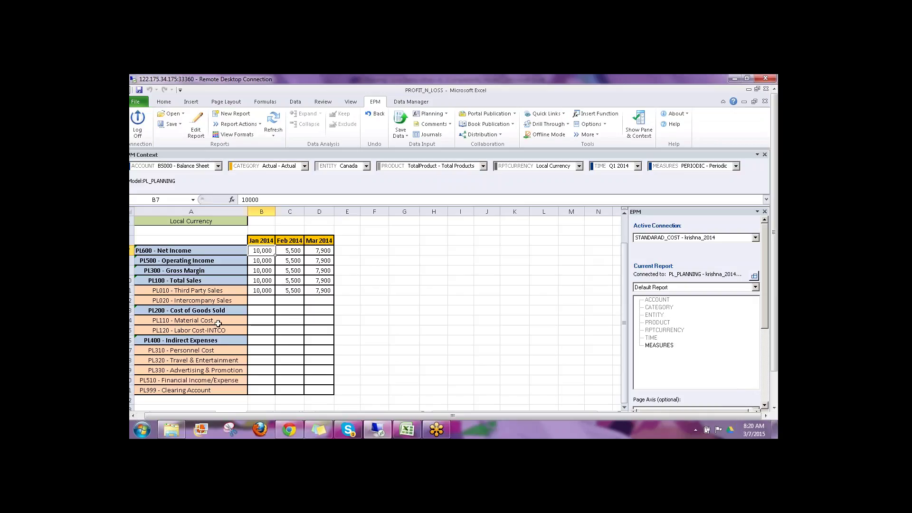
click(182, 251)
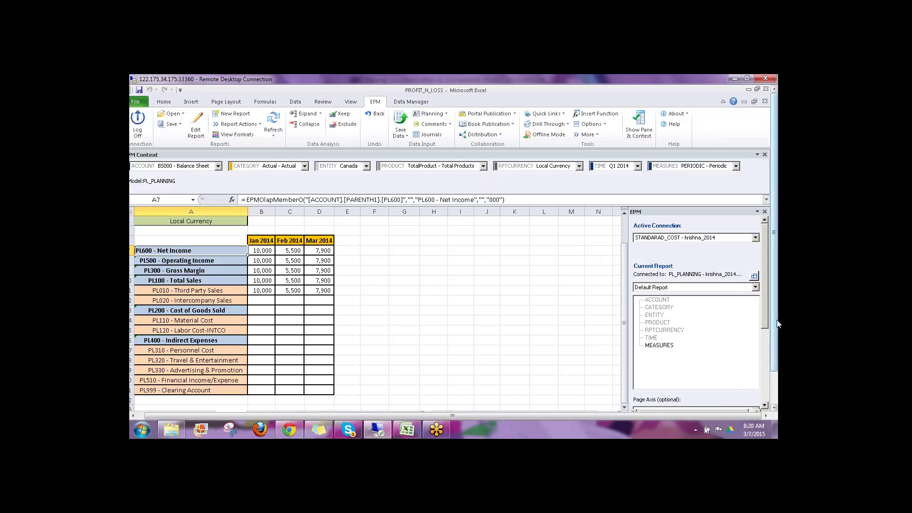
scroll(777, 324, down, 2)
Step: Switch to the EXP_CALC workbook and refresh the expense planning report
click(279, 401)
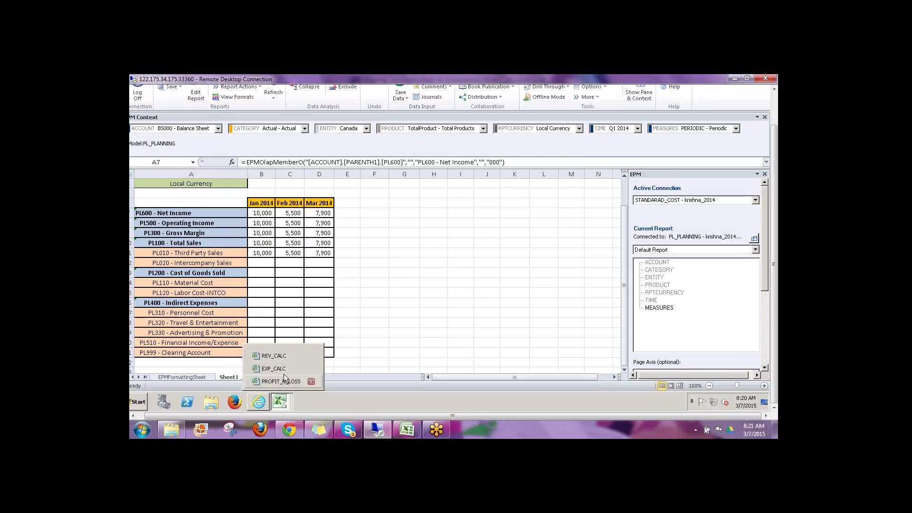
click(289, 370)
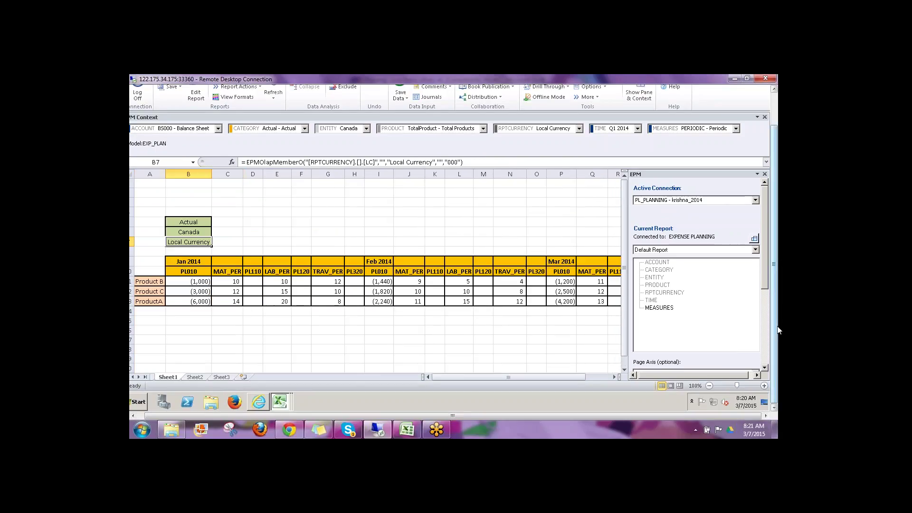
scroll(775, 329, up, 2)
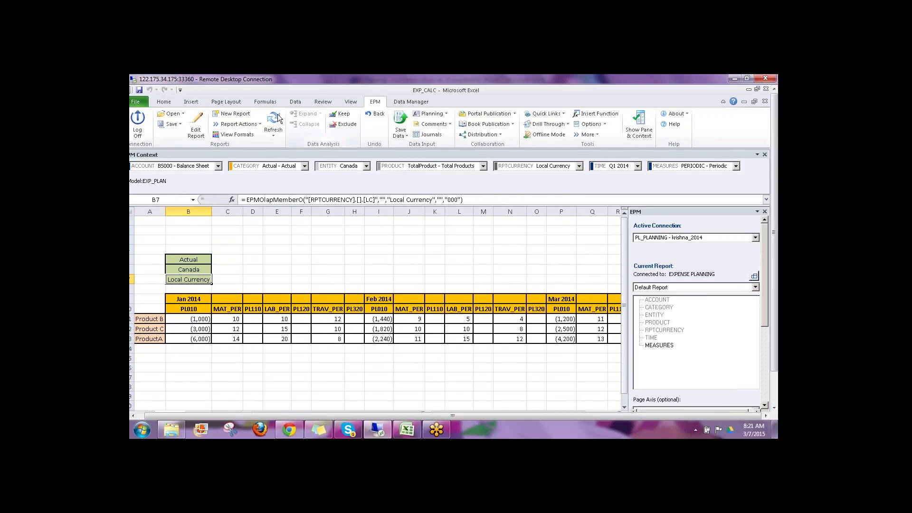
click(277, 114)
Step: Mark the empty PL110, PL120 and PL320 columns, then go to the web administration window
drag(253, 309, 257, 350)
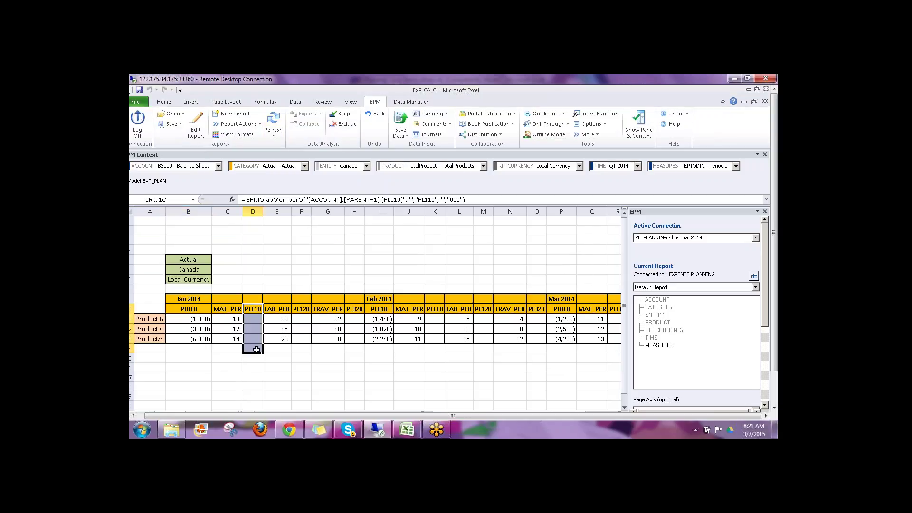
drag(303, 309, 302, 349)
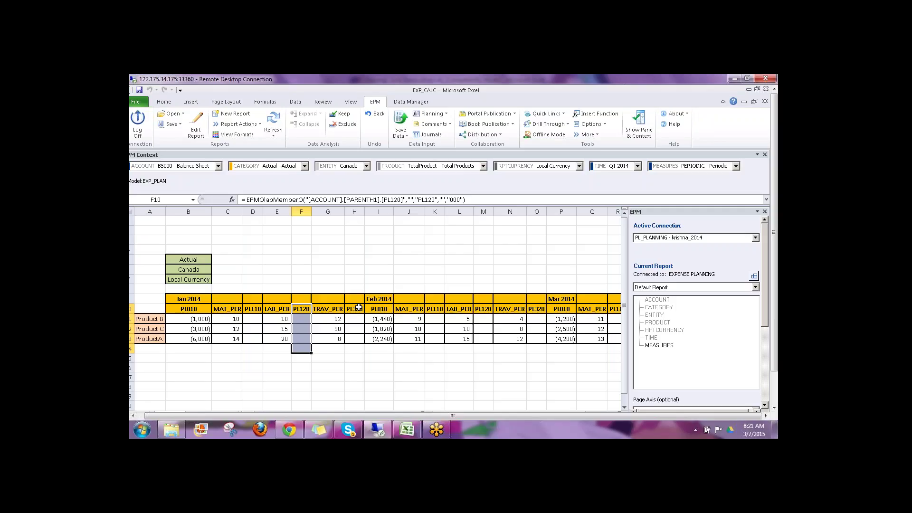
drag(358, 307, 354, 358)
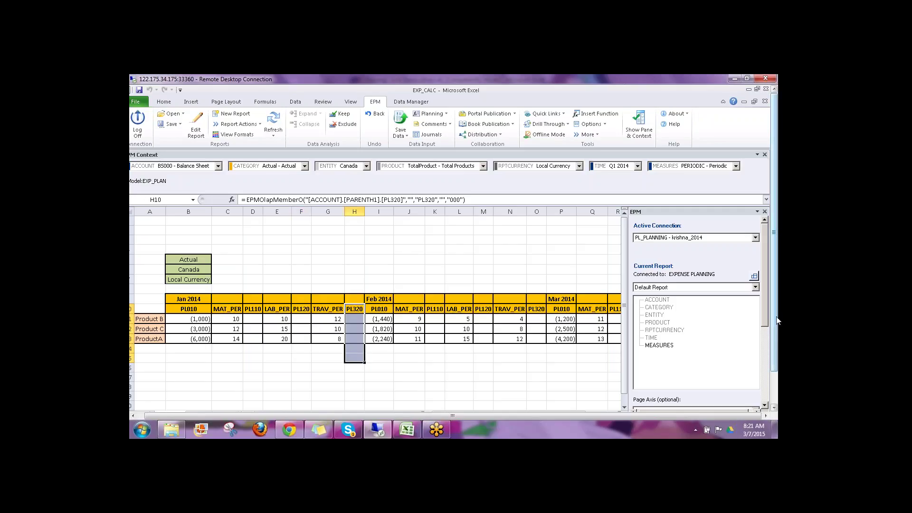
scroll(778, 321, down, 2)
key(alt+Tab)
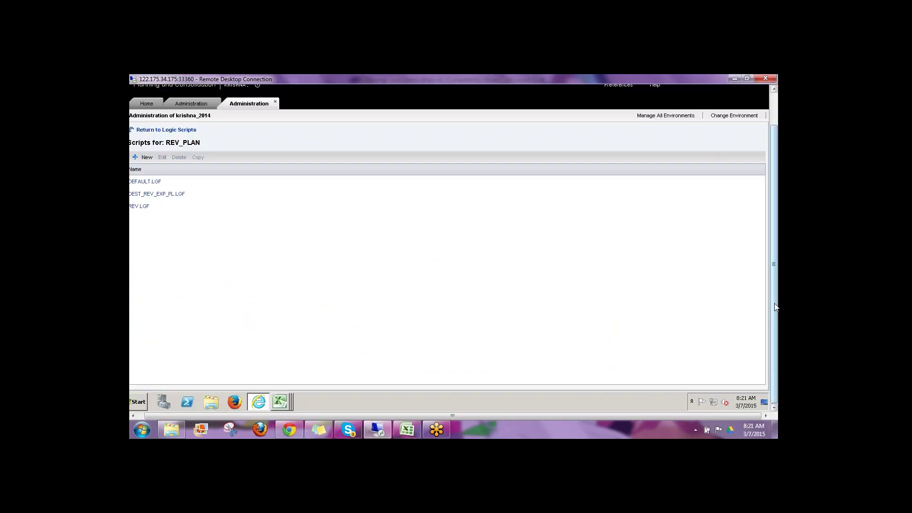
Step: Open EXP_PLAN's EXP.LGF logic script and select target account PL110 on line 3
scroll(775, 308, up, 2)
click(166, 168)
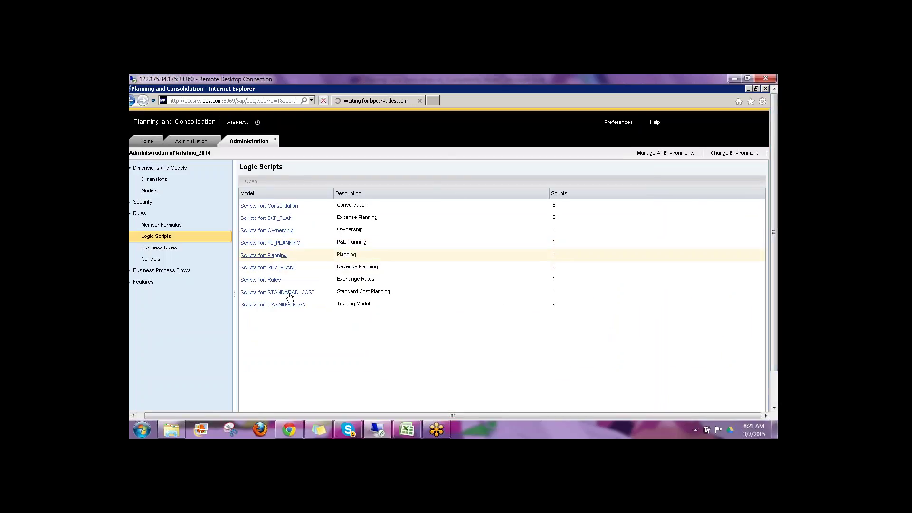
click(273, 218)
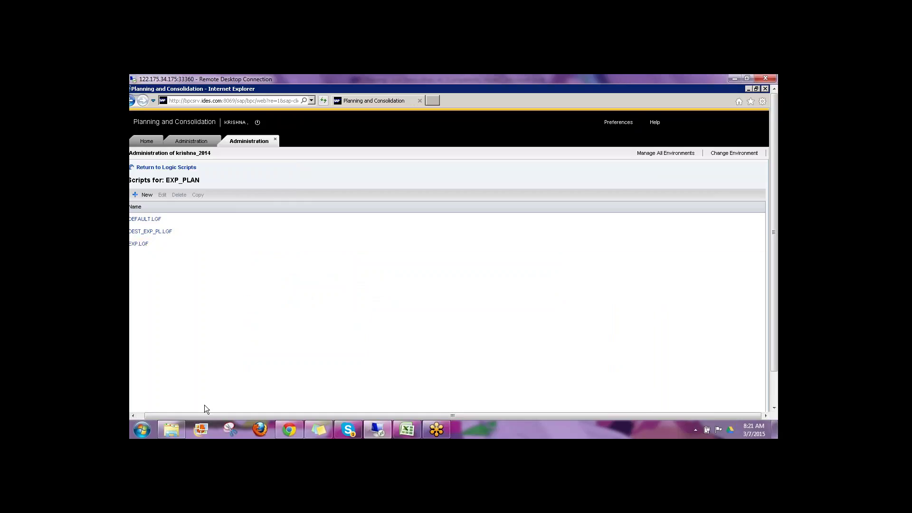
drag(199, 415, 144, 255)
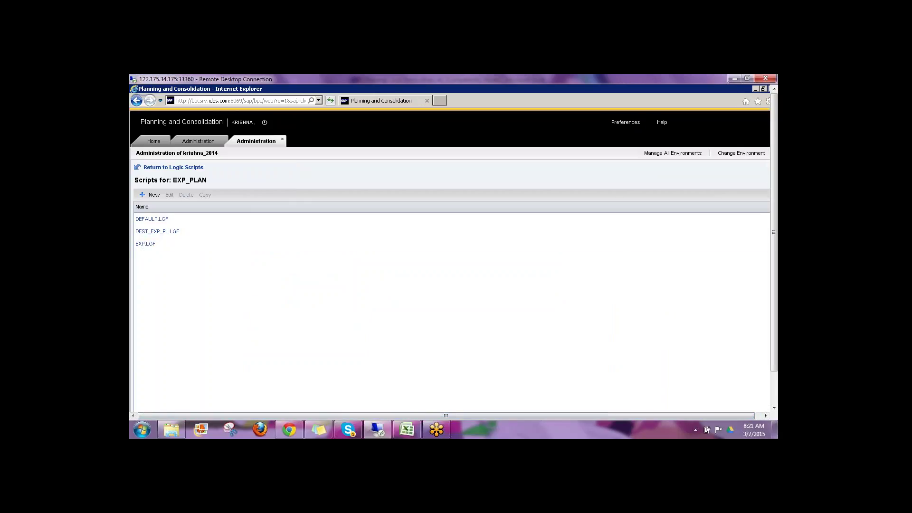
click(143, 244)
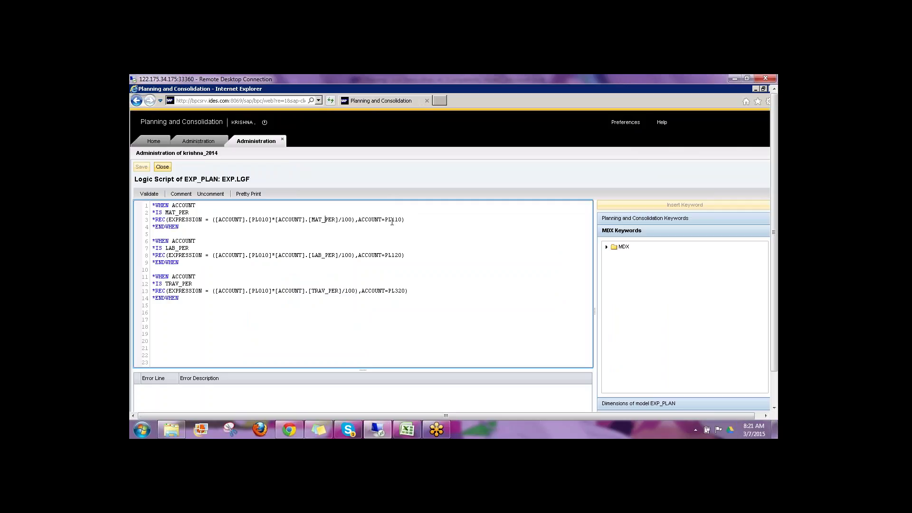
drag(385, 220, 400, 225)
Step: Open the member selector for EXP_PLAN on the ACCOUNT dimension
click(635, 402)
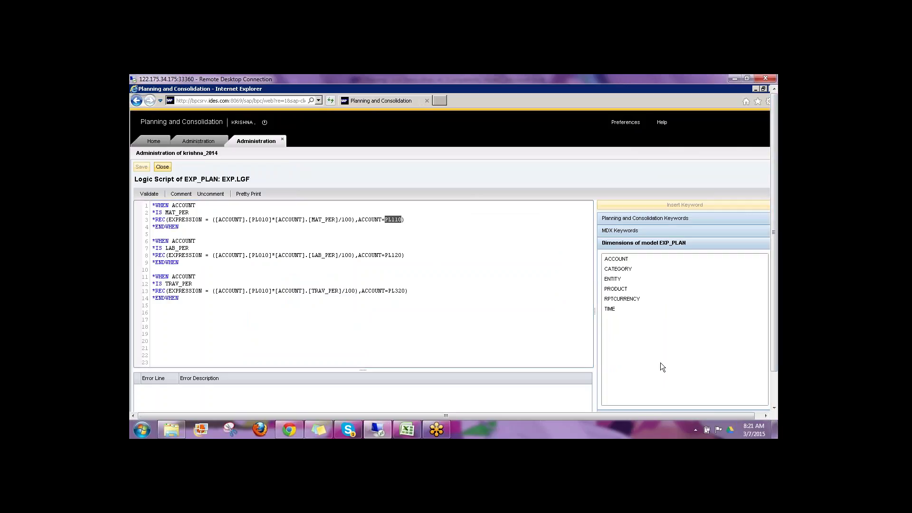
scroll(774, 347, down, 2)
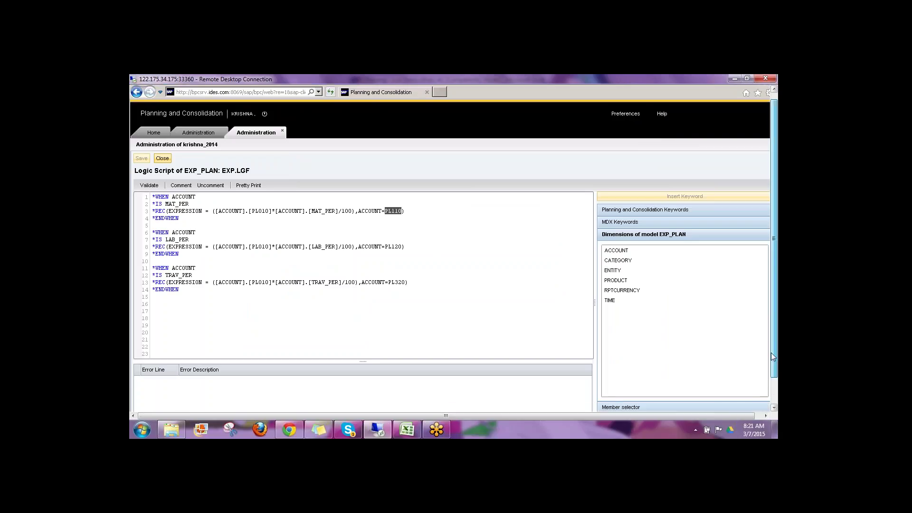
click(661, 381)
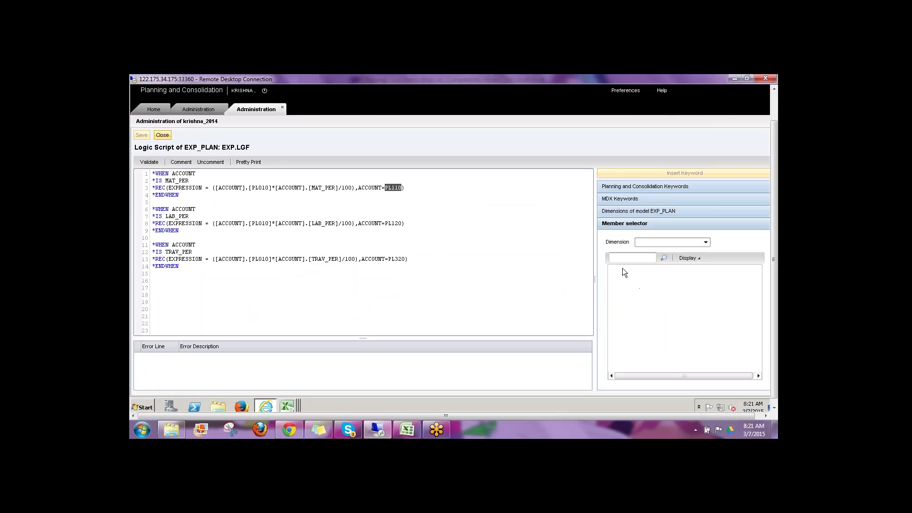
click(647, 243)
click(653, 253)
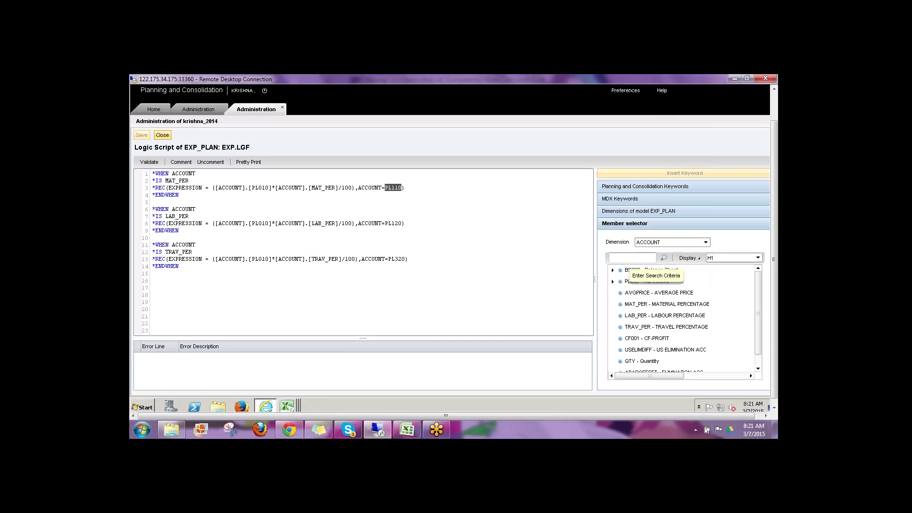
click(632, 258)
Step: Search the ACCOUNT members for pl110, pl120 and pl320 to confirm they exist
text(p)
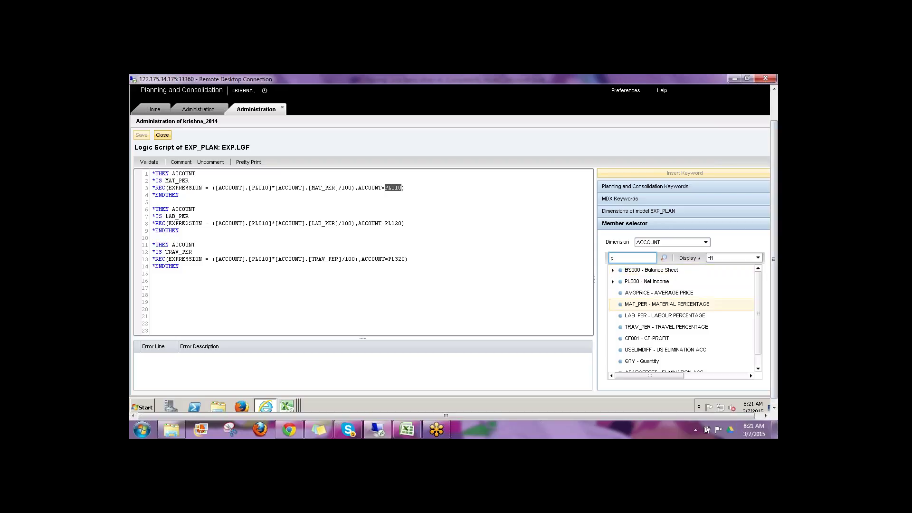
text(l110)
key(Return)
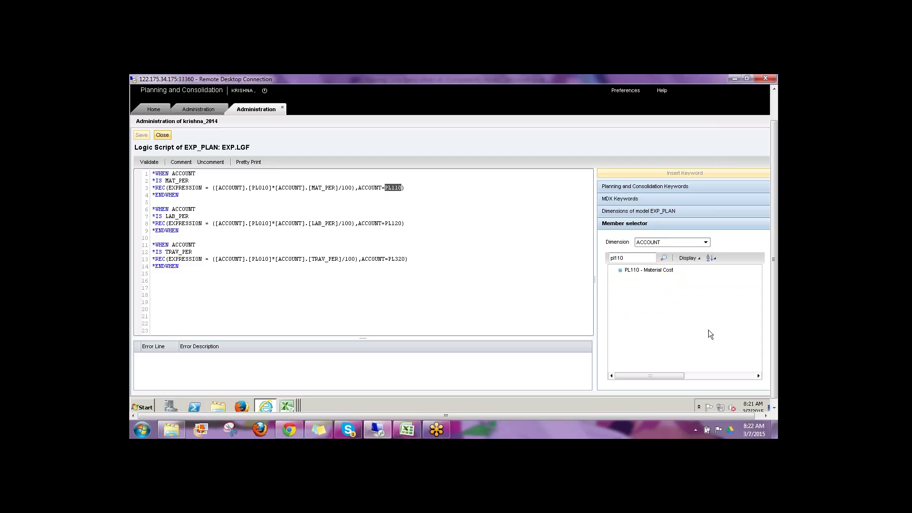
key(BackSpace)
key(BackSpace)
text(20)
key(Return)
key(BackSpace)
key(BackSpace)
text(0)
key(BackSpace)
text(32)
Step: Clear the highlight and close the EXP.LGF script editor without changes
click(194, 233)
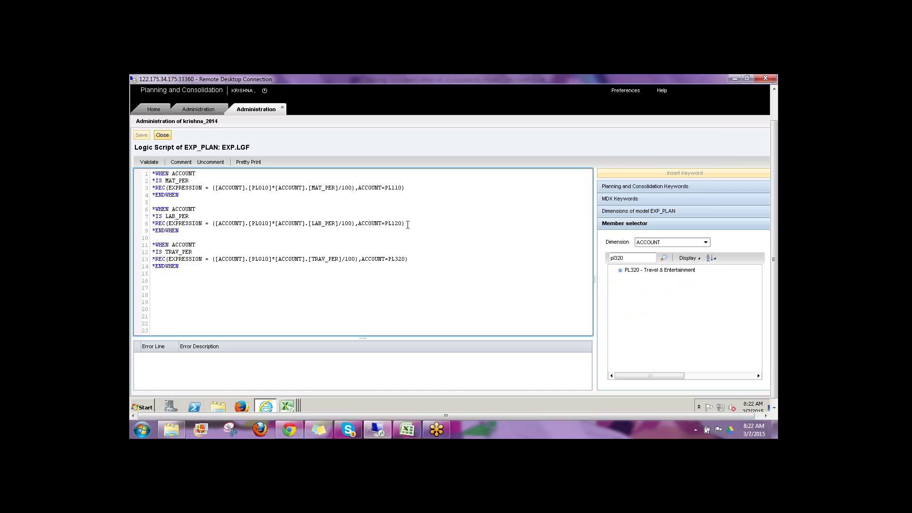
click(166, 137)
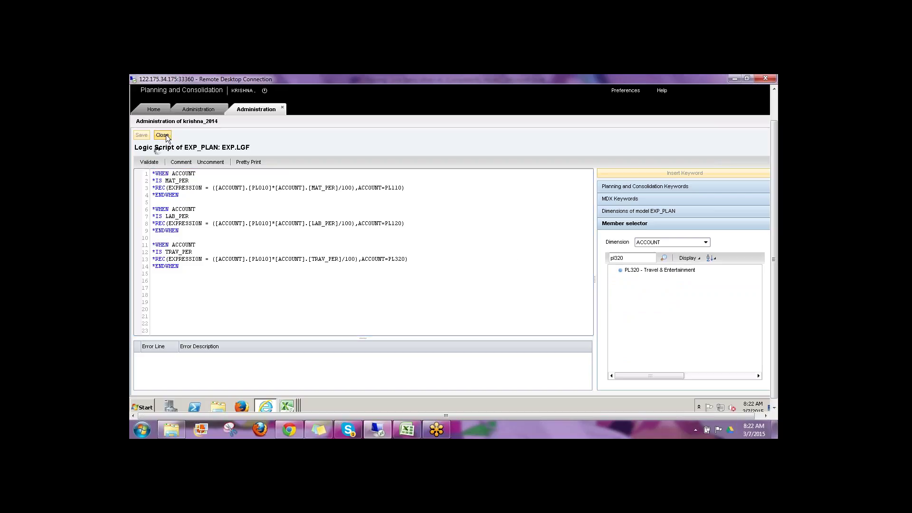
click(292, 407)
Step: Refresh EXP_CALC and browse the Other Function and Data Management package groups
click(290, 375)
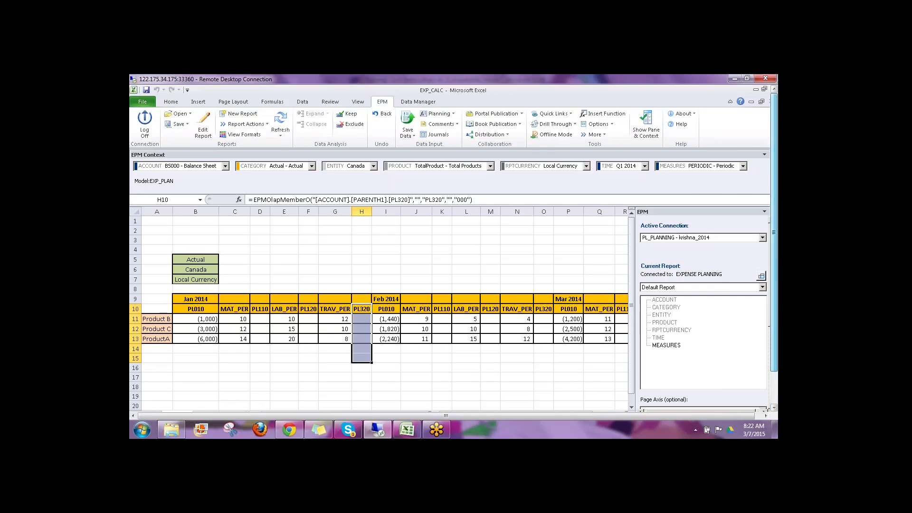
click(280, 122)
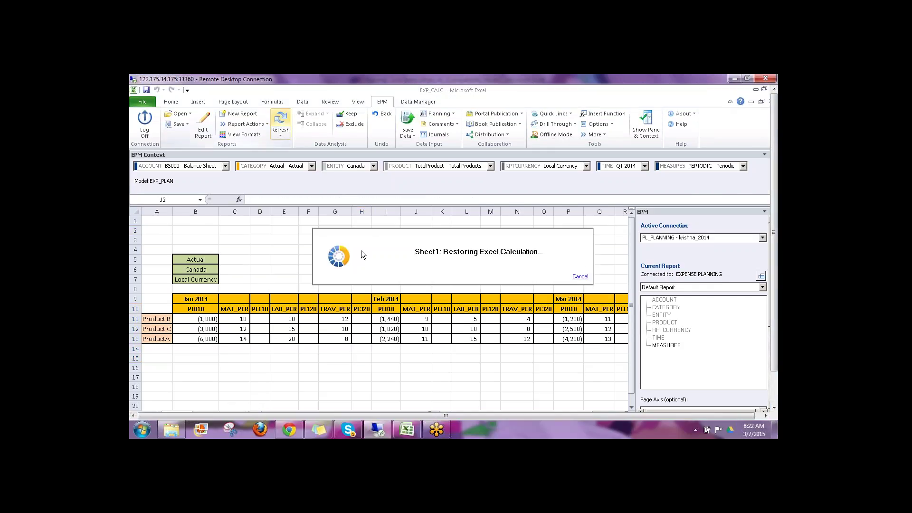
click(418, 102)
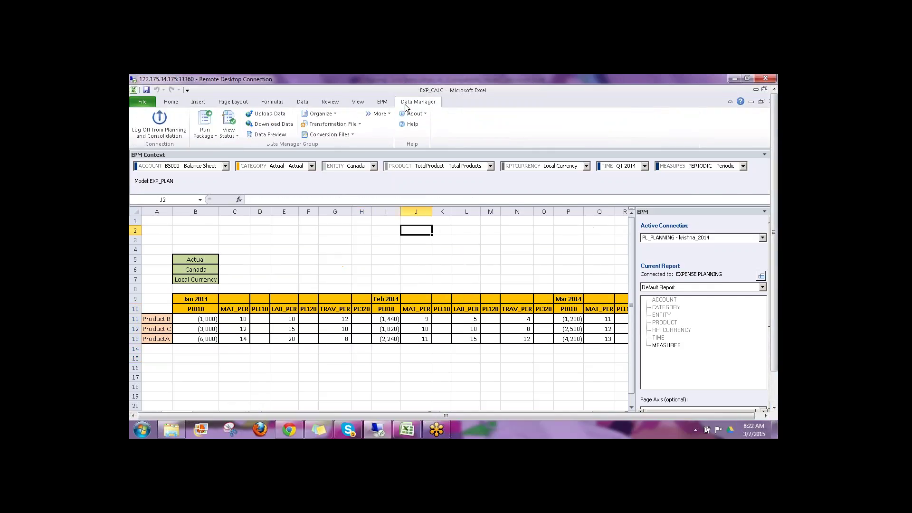
click(212, 133)
click(333, 210)
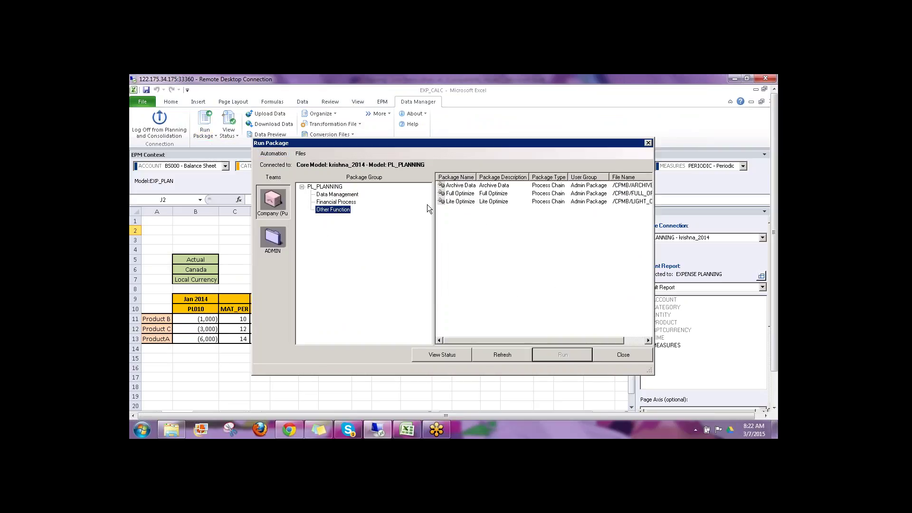
click(338, 195)
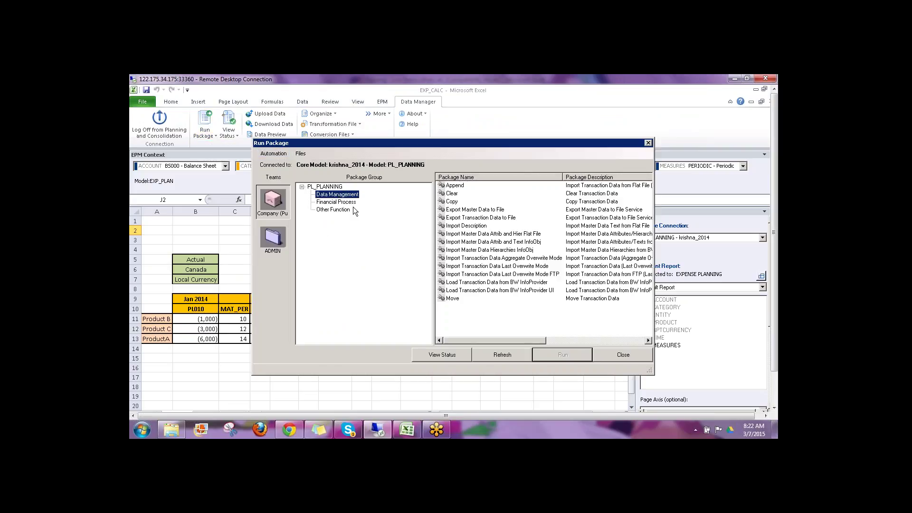
click(622, 354)
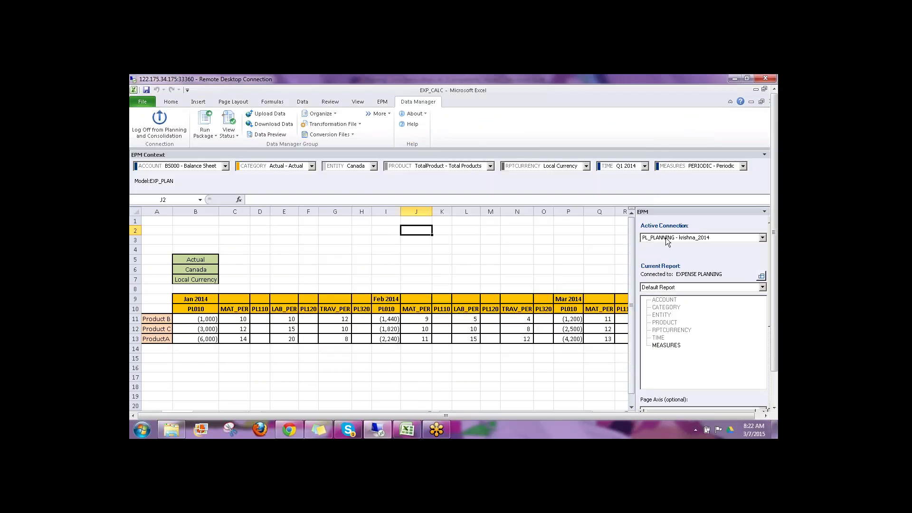
Step: Set the active connection to EXPENSE PLANNING and refresh the report
click(665, 238)
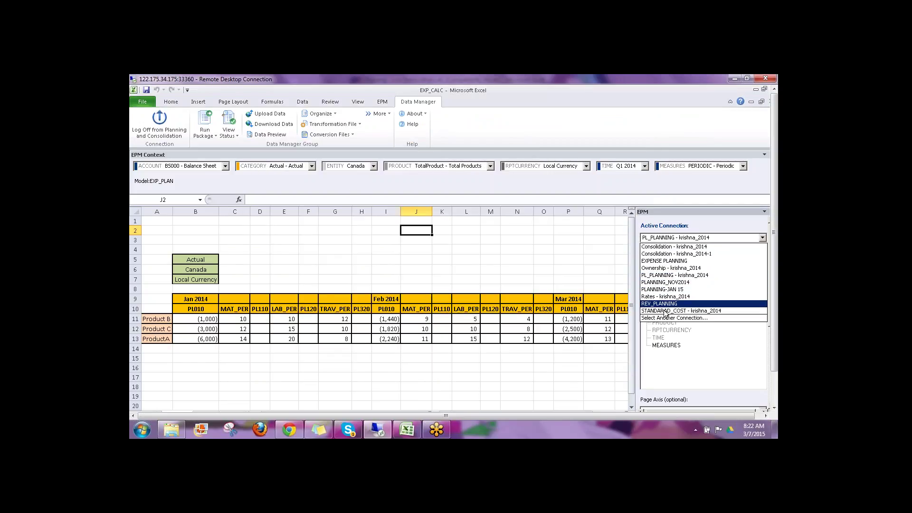
click(652, 261)
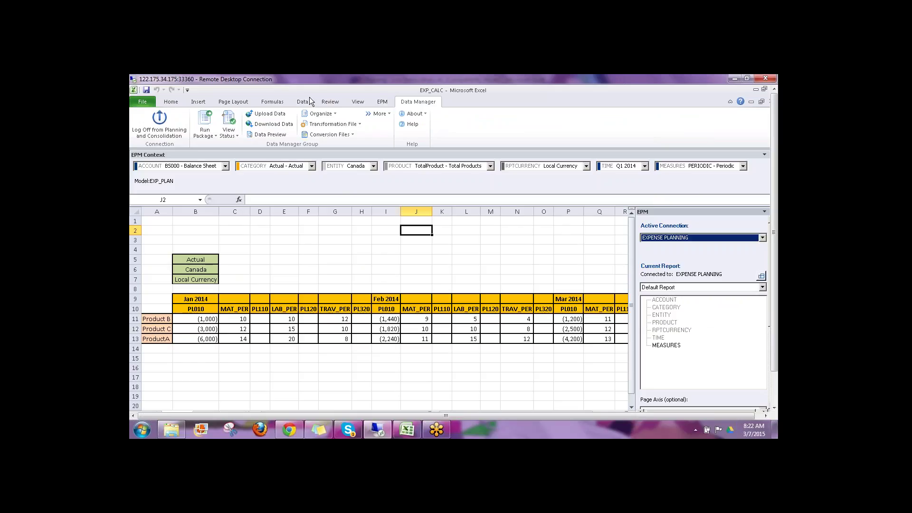
click(382, 102)
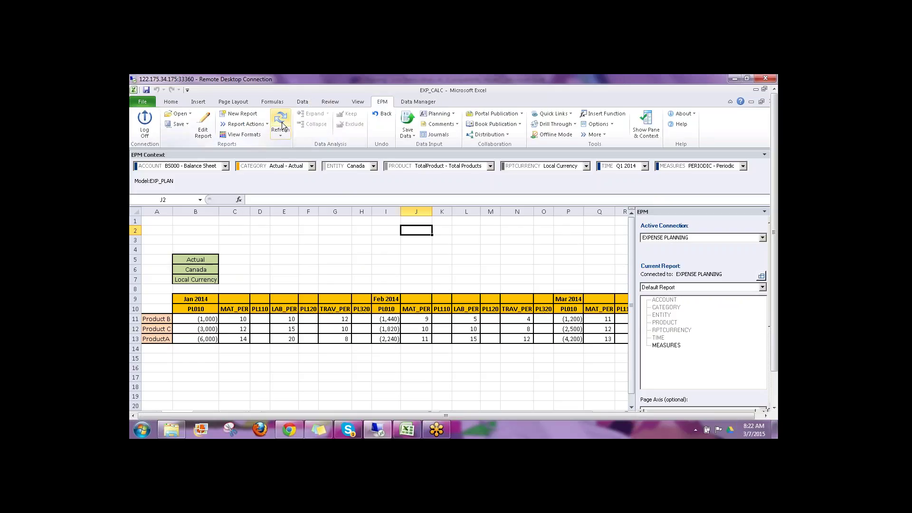
click(280, 122)
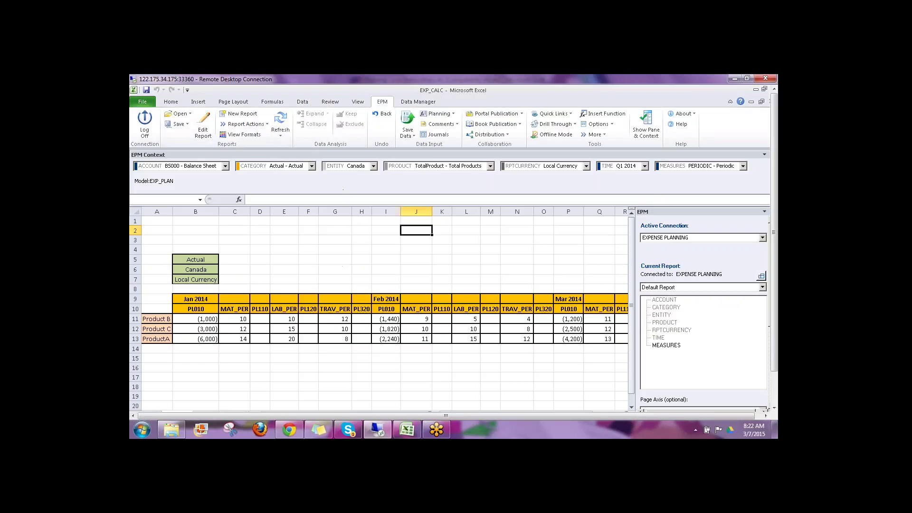
click(418, 101)
click(204, 124)
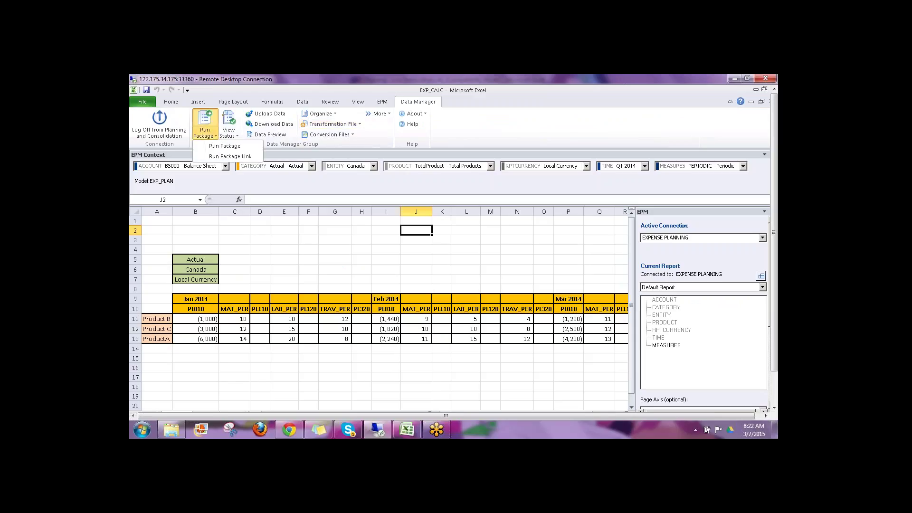
Step: Run the Other Function EXP_CALC package for Actual, LC, Jan–Mar 2014
click(220, 147)
click(332, 209)
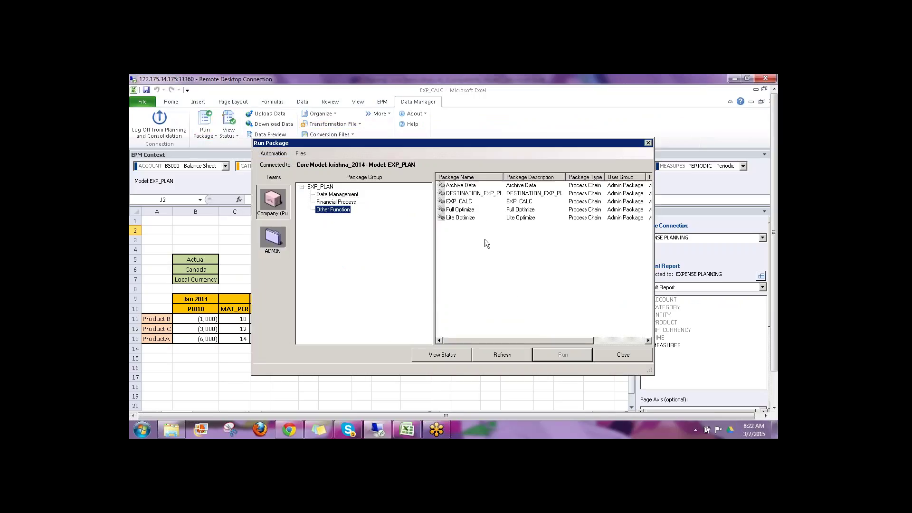
click(459, 202)
click(540, 356)
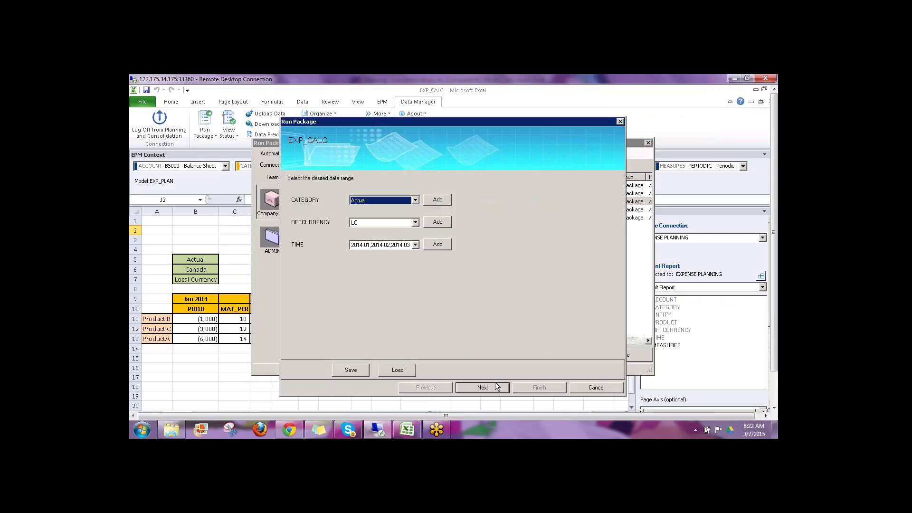
click(487, 387)
click(517, 387)
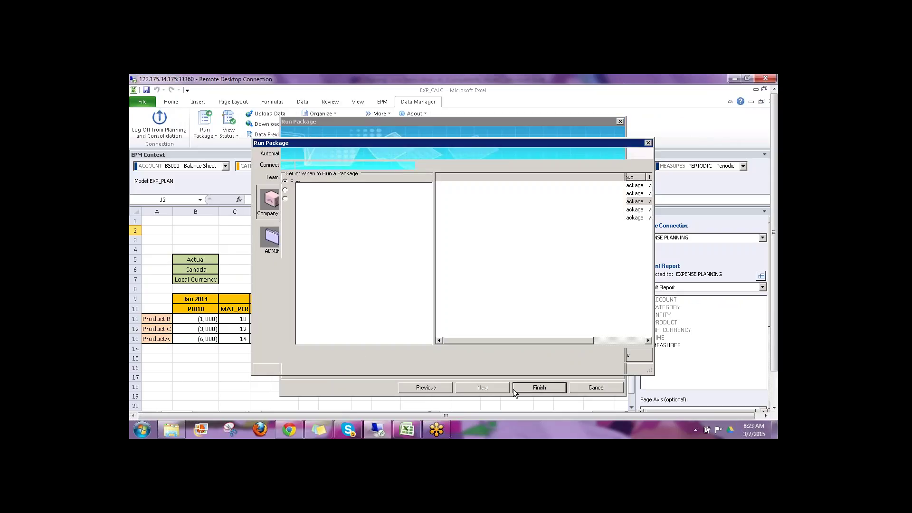
click(525, 289)
Step: Check the package run status, refresh the report, and inspect the PL110 value 100 in D11
click(489, 354)
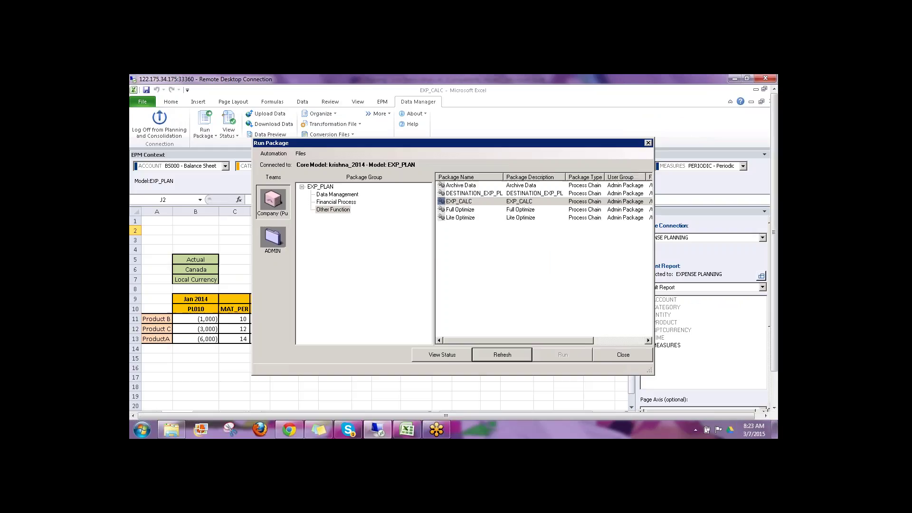
click(455, 355)
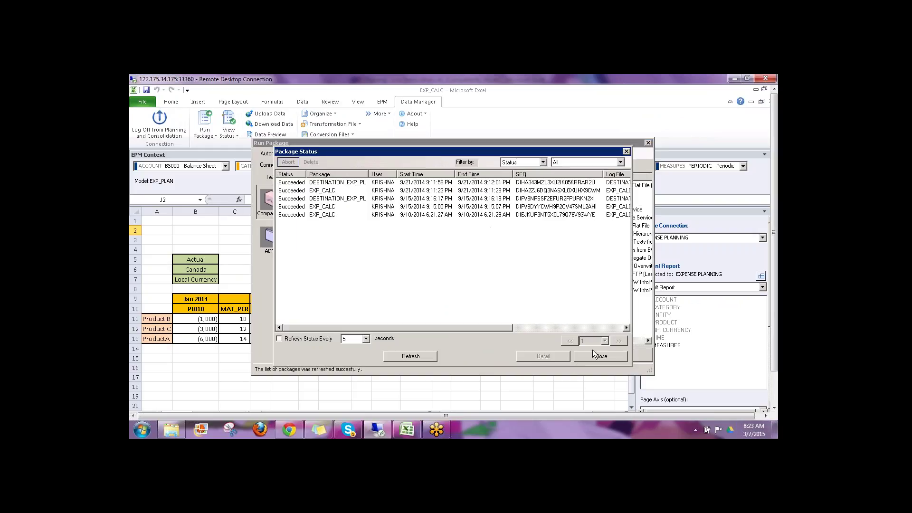
click(591, 357)
click(622, 355)
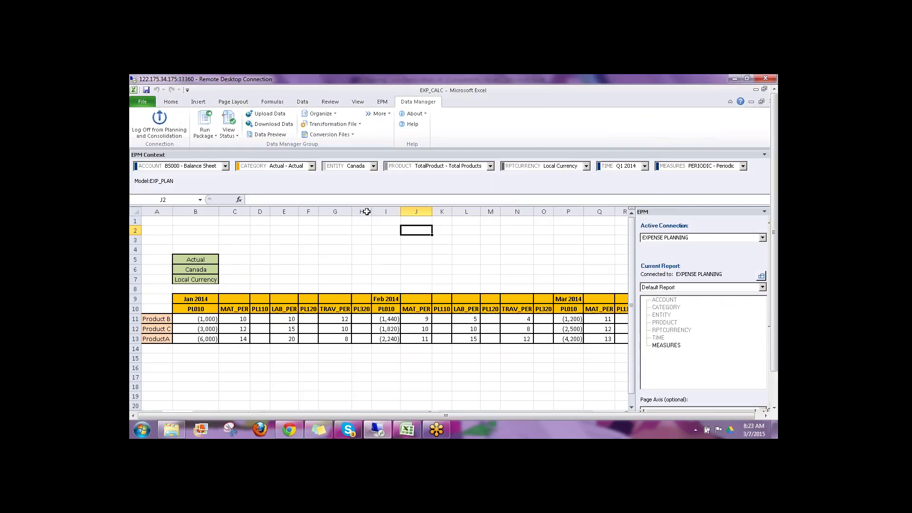
click(383, 102)
click(281, 117)
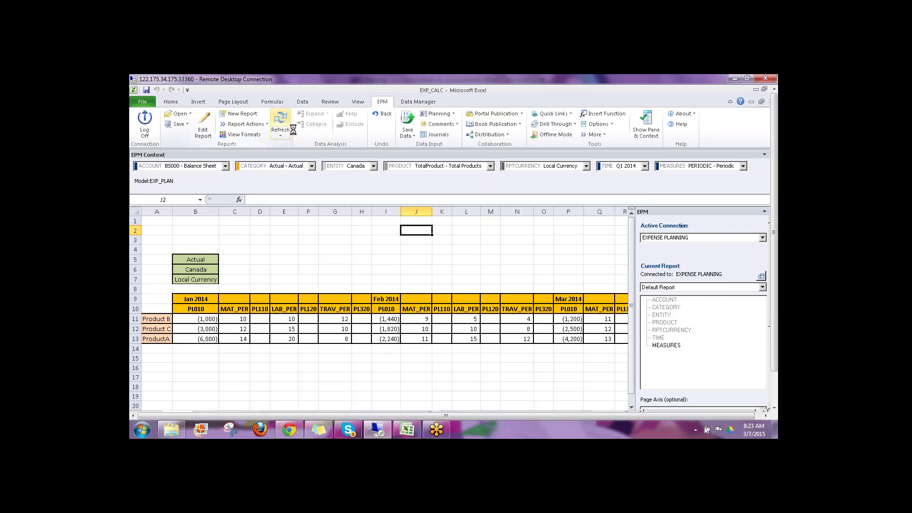
click(260, 319)
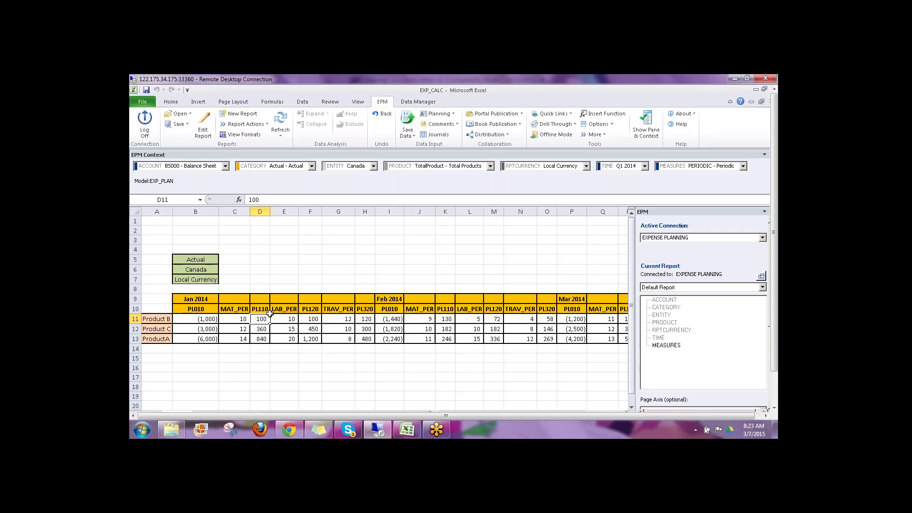
key(F2)
click(390, 373)
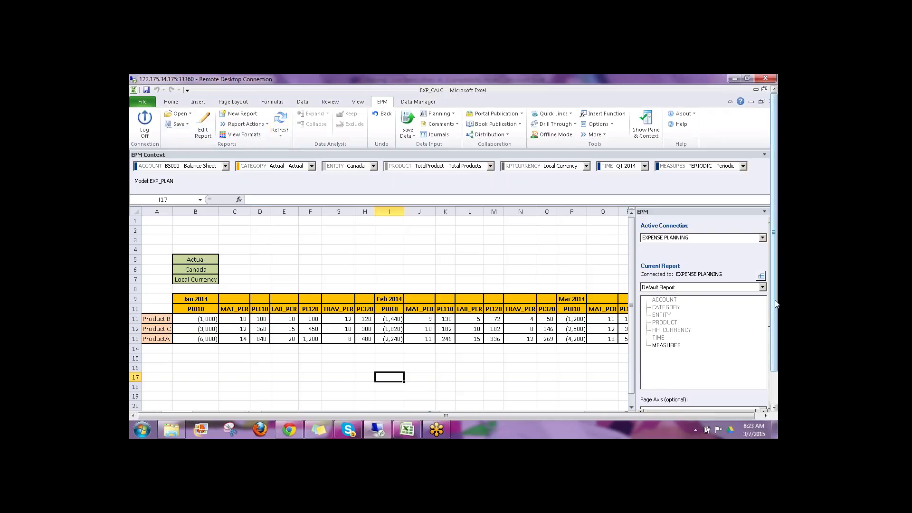
scroll(775, 304, down, 2)
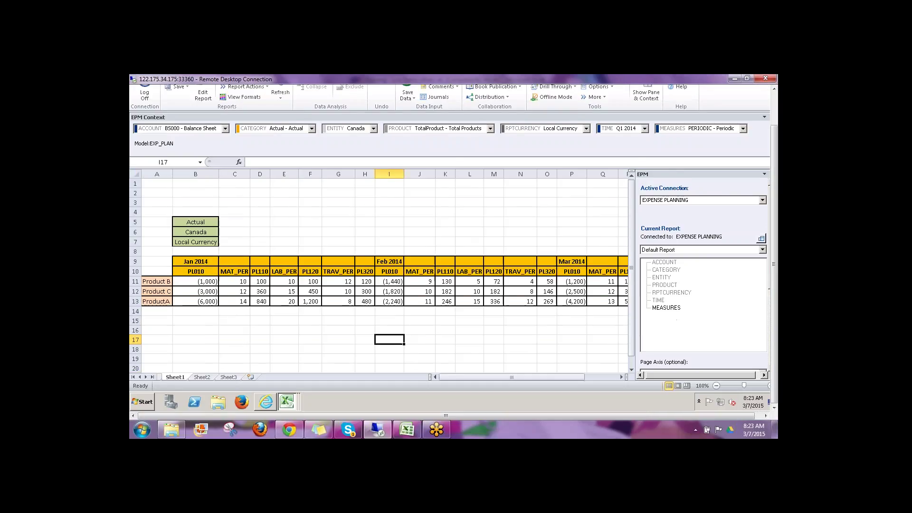
Step: Read EXP_PLAN's DEST_EXP_PL.LGF lines sending PL110, PL120, PL320 to PL_PLANNING, then close it
click(266, 403)
click(164, 132)
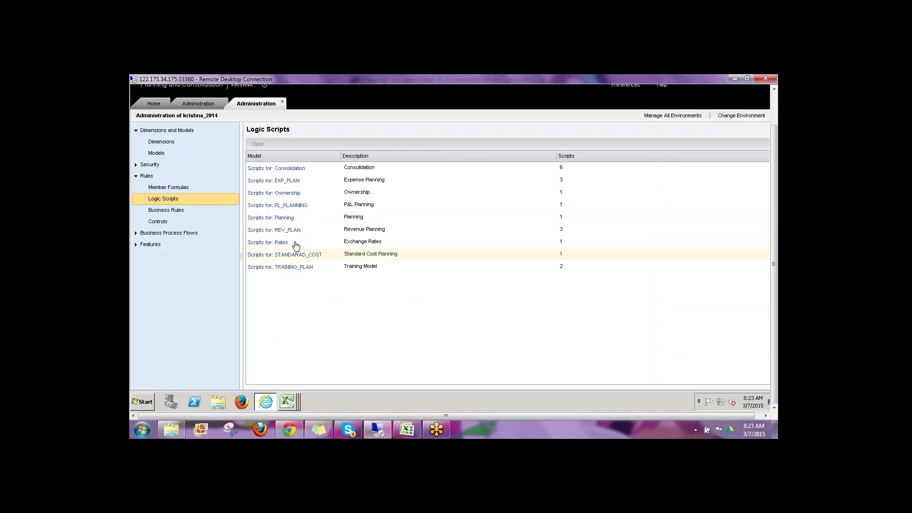
click(280, 183)
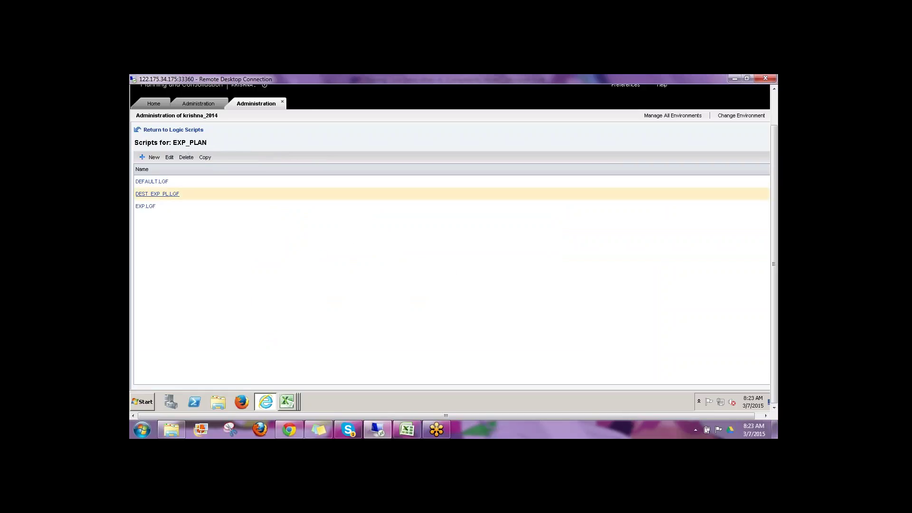
click(214, 194)
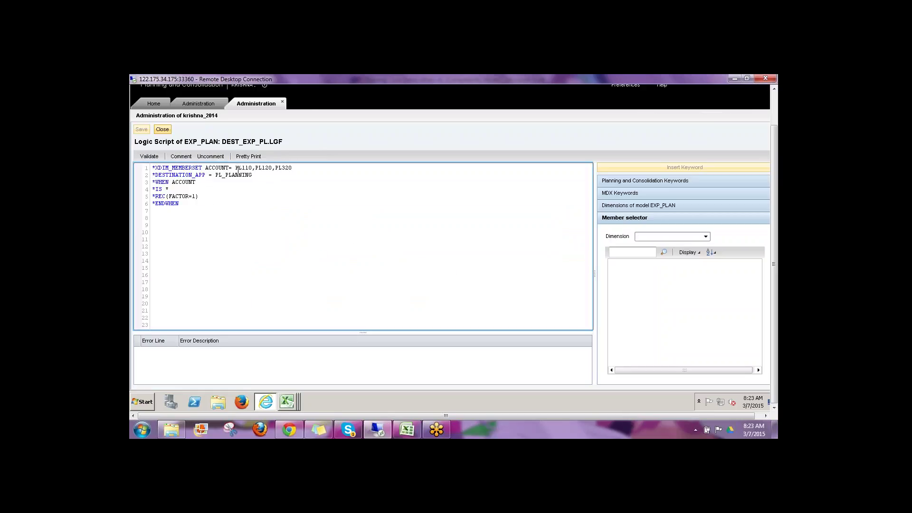
drag(238, 169, 290, 168)
click(222, 175)
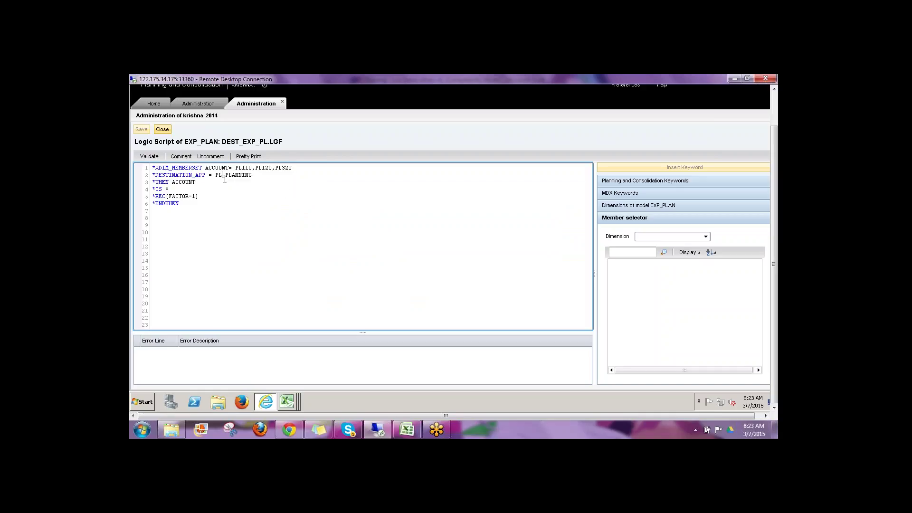
click(161, 129)
Step: Back in EXP_CALC, run the DESTINATION_EXP_PL package for Actual, LC, Jan–Mar 2014
mouse_move(286, 402)
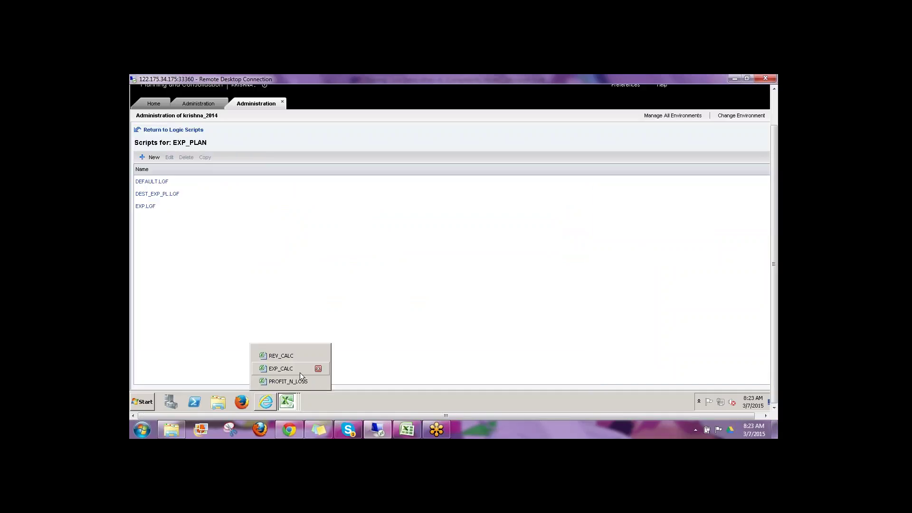
click(300, 372)
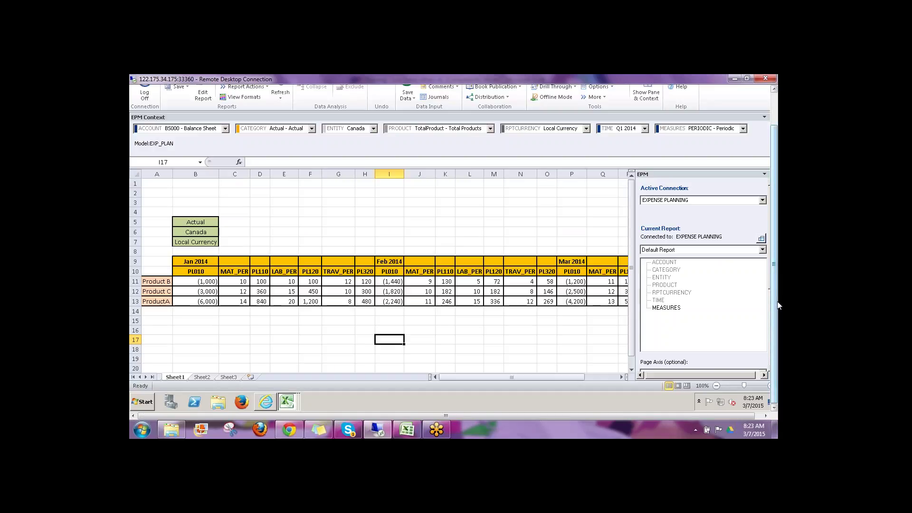
drag(777, 306, 776, 274)
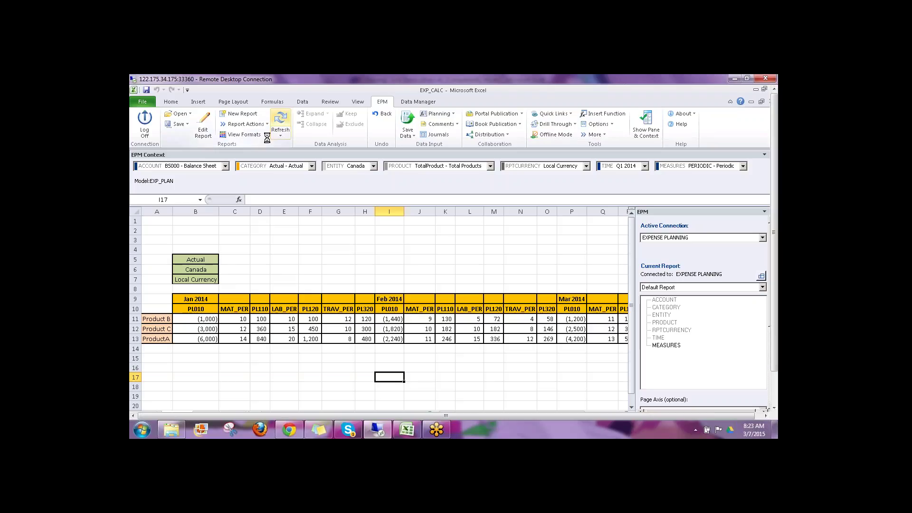
click(417, 102)
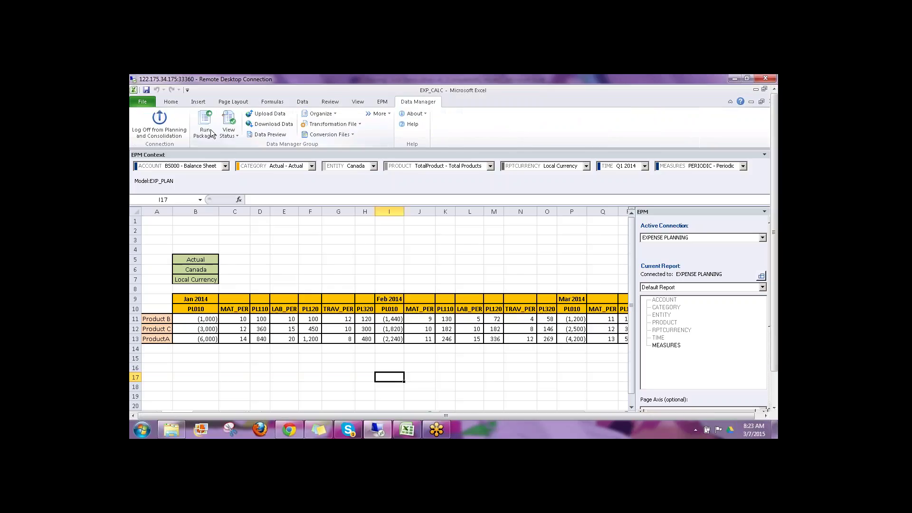
click(212, 134)
click(231, 150)
click(338, 210)
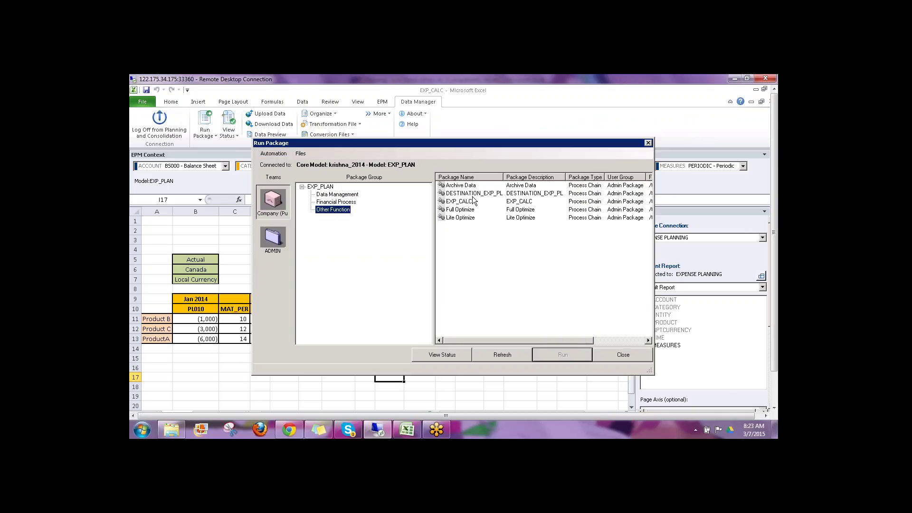
click(472, 194)
click(558, 356)
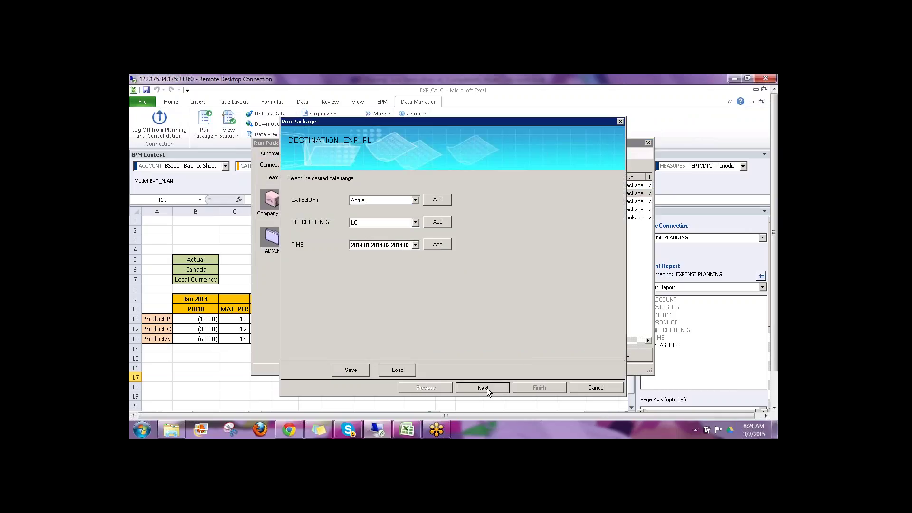
click(486, 389)
click(534, 386)
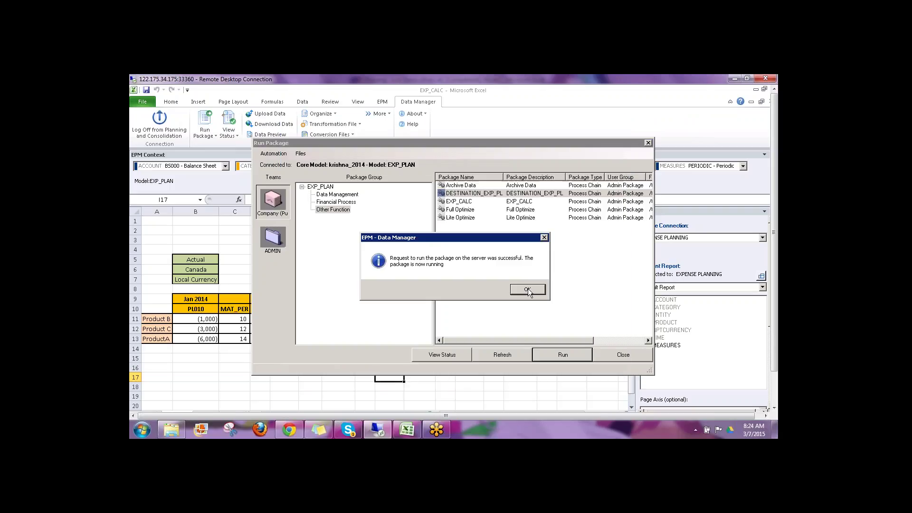
click(525, 287)
Step: Check the DESTINATION_EXP_PL run status and refresh the EXP_CALC report
click(501, 354)
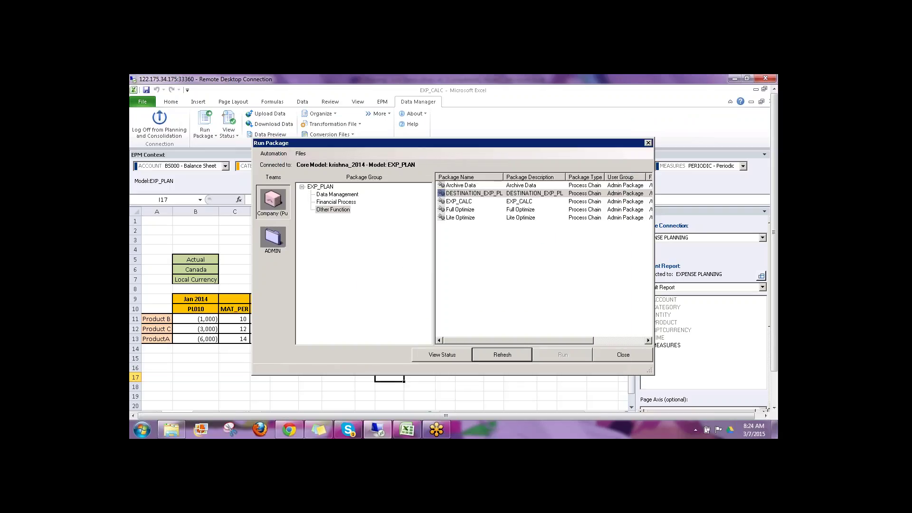
click(437, 354)
click(597, 356)
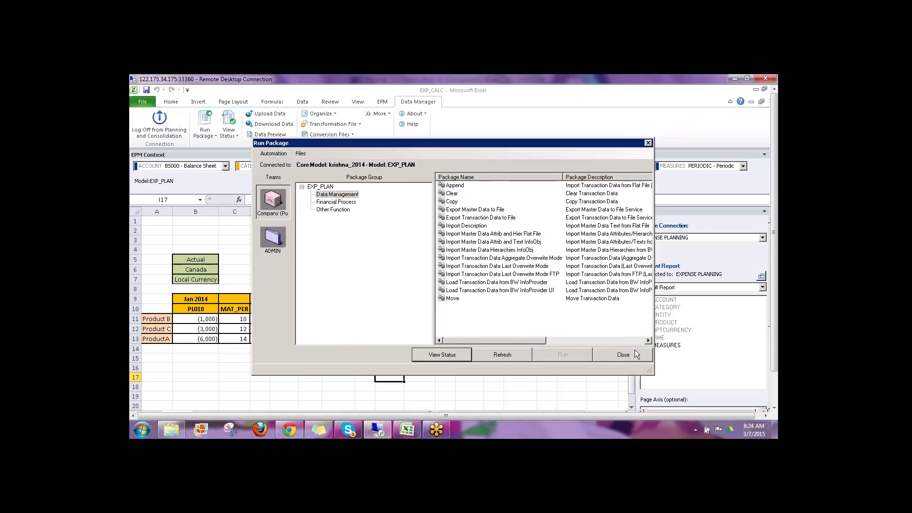
click(637, 349)
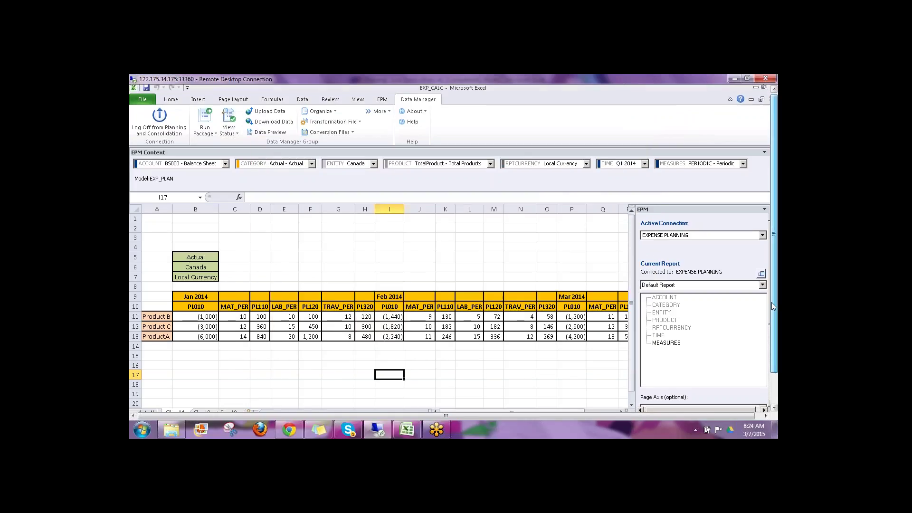
mouse_move(777, 298)
mouse_down()
mouse_move(777, 321)
mouse_move(777, 298)
mouse_up()
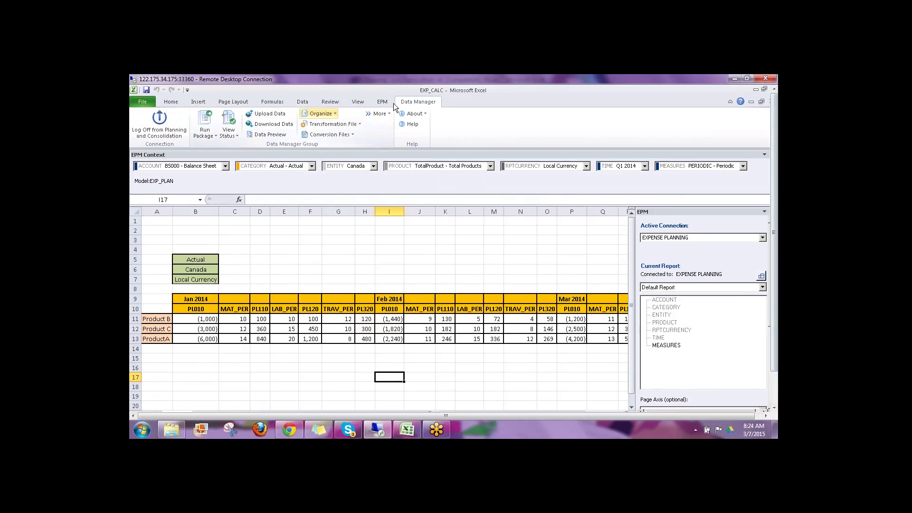
click(388, 102)
click(278, 127)
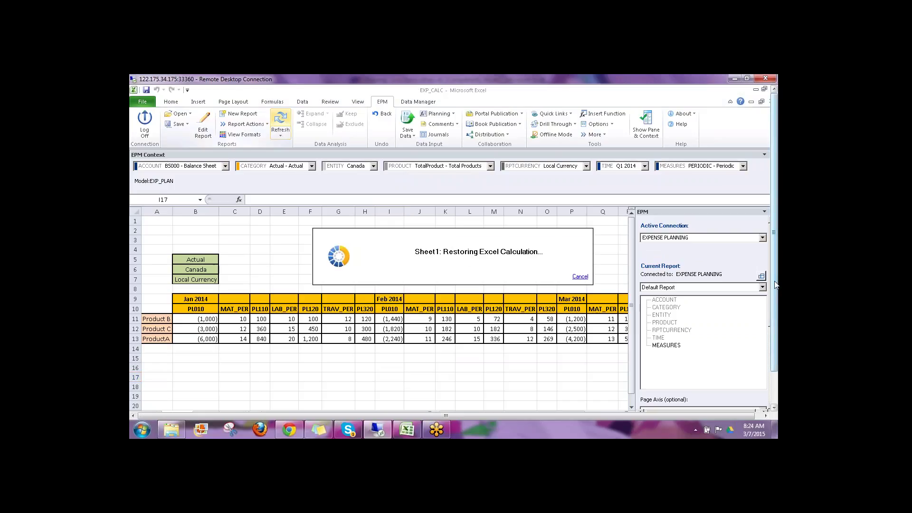
drag(777, 290, 777, 313)
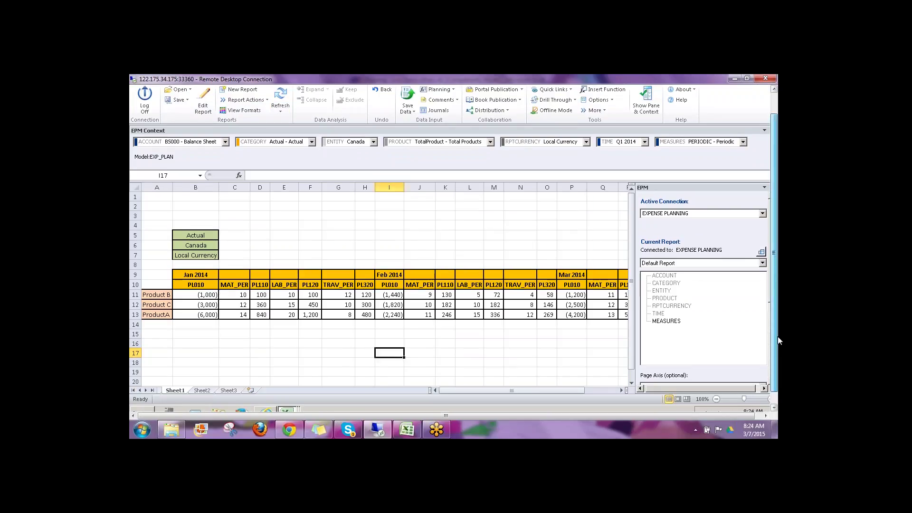
click(286, 402)
click(288, 380)
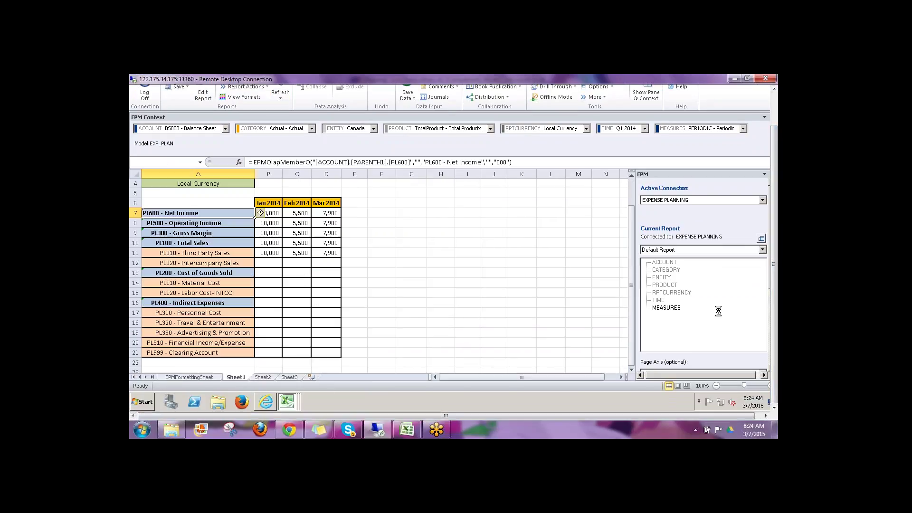
drag(775, 326, 775, 287)
click(399, 101)
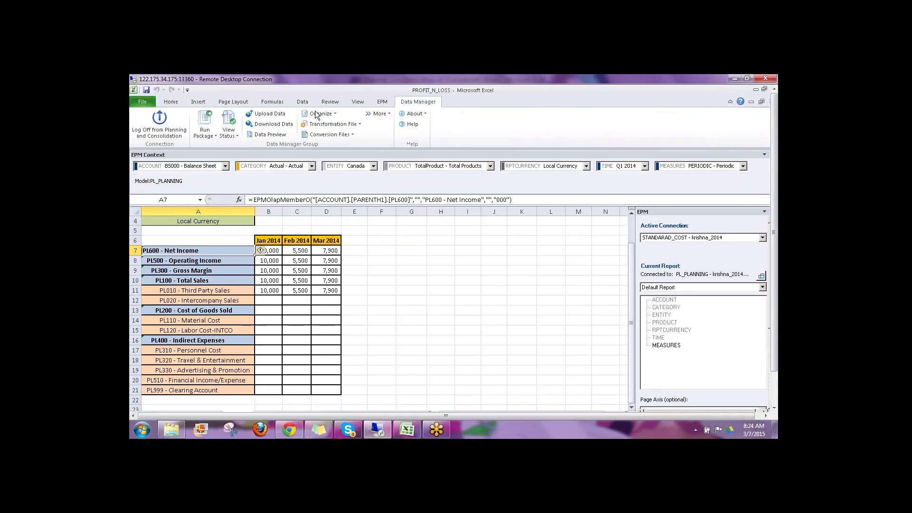
click(382, 102)
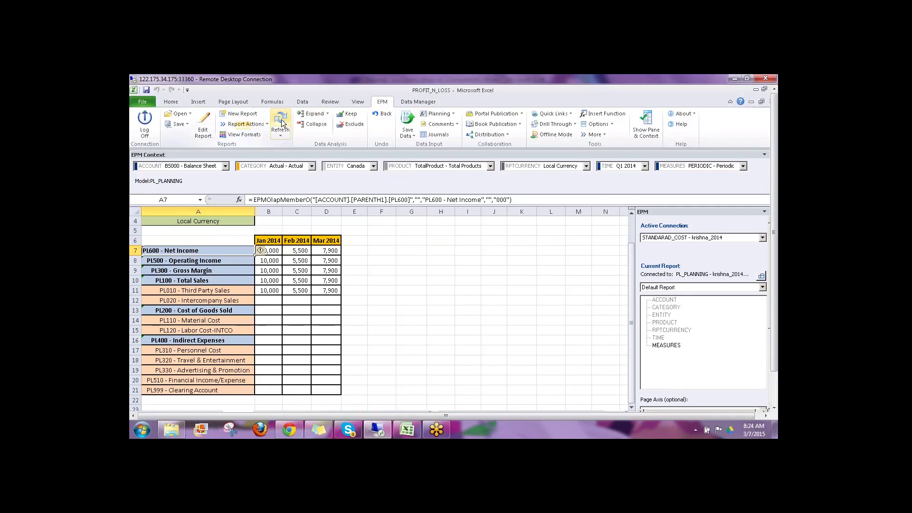
click(280, 121)
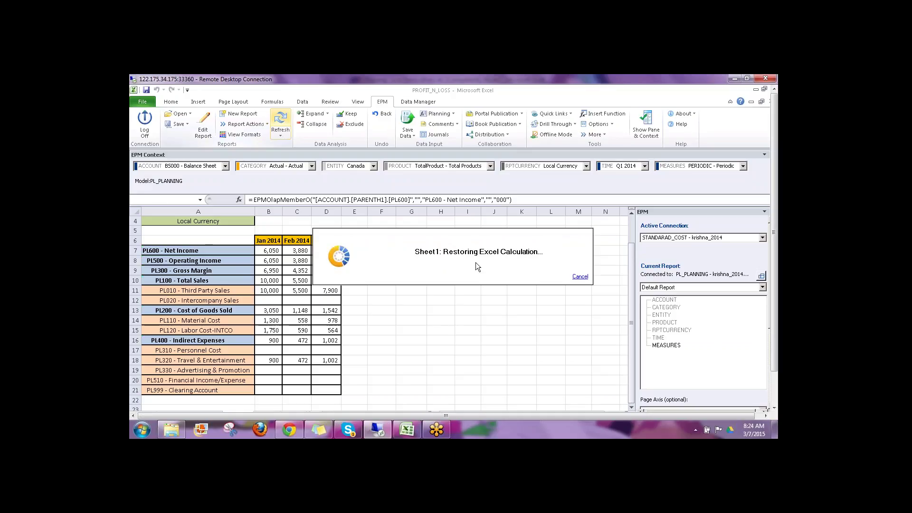
click(268, 311)
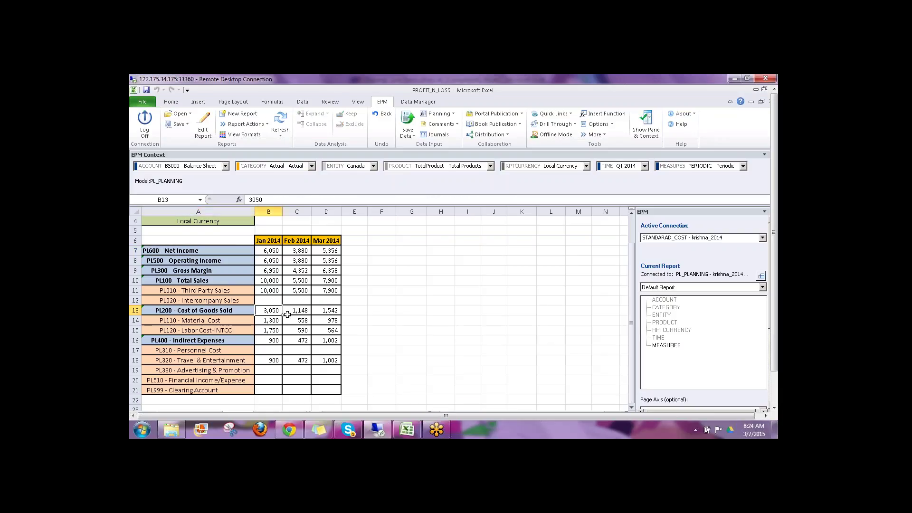
click(275, 342)
click(273, 251)
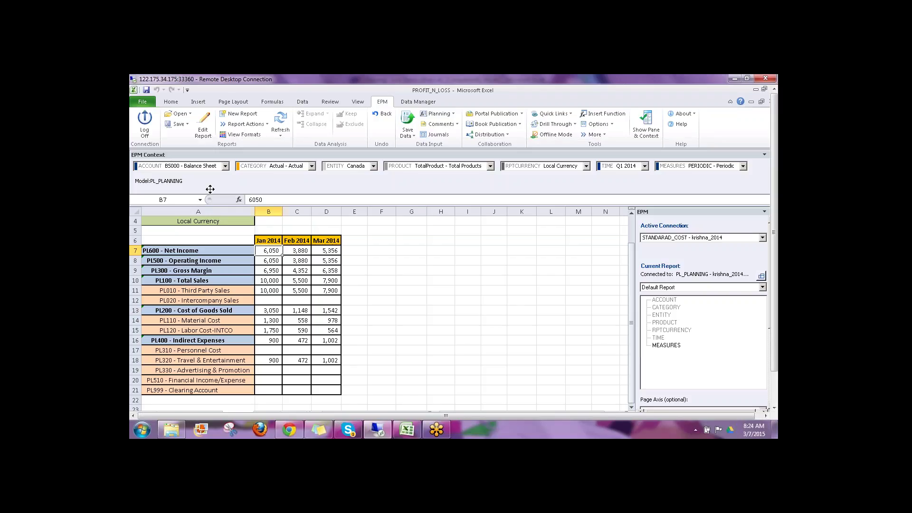
click(269, 290)
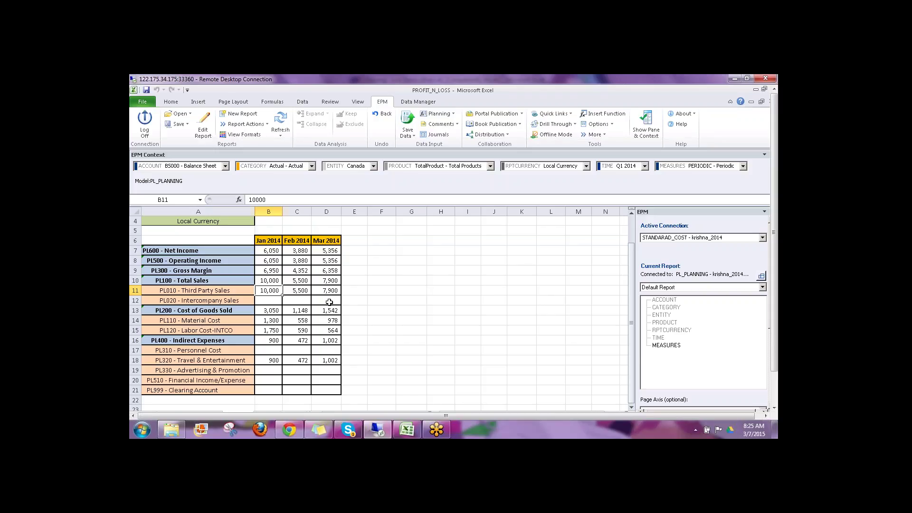
Step: Scroll the report to find the PL310 - Personnel Cost row
scroll(553, 311, down, 1)
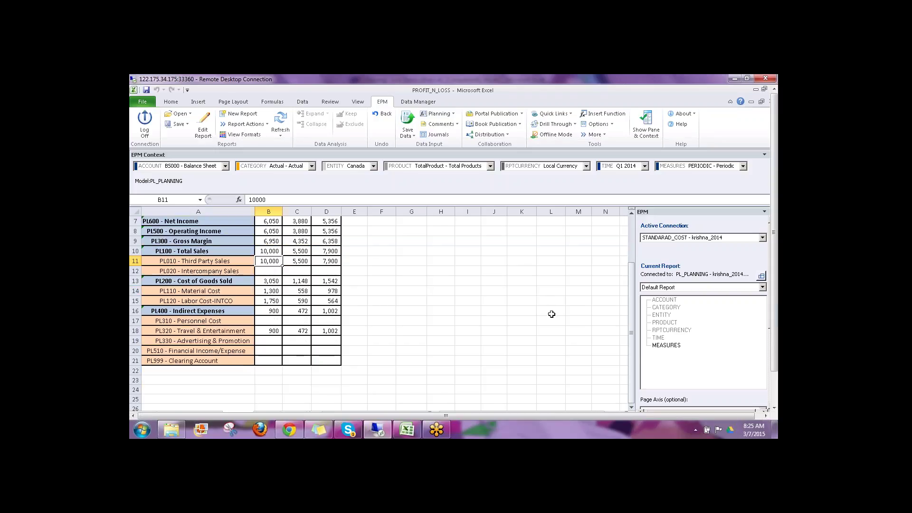
scroll(551, 313, up, 2)
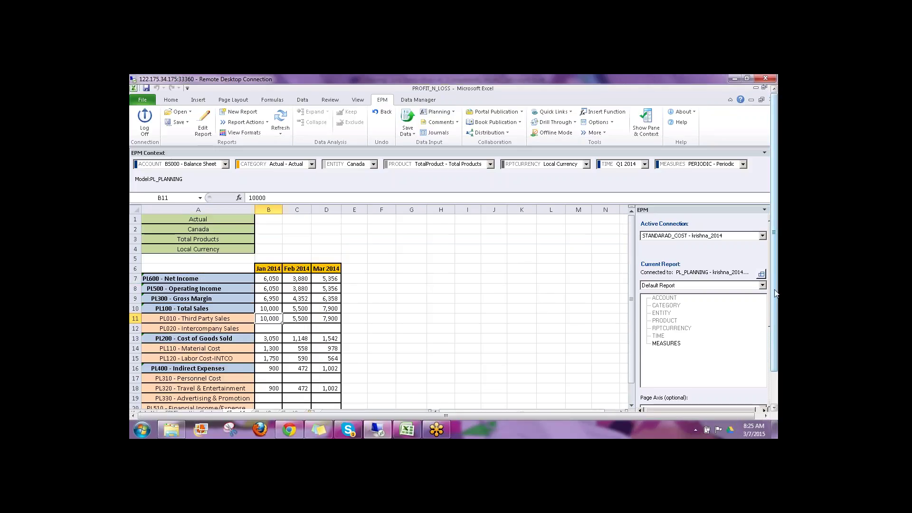
scroll(775, 285, down, 1)
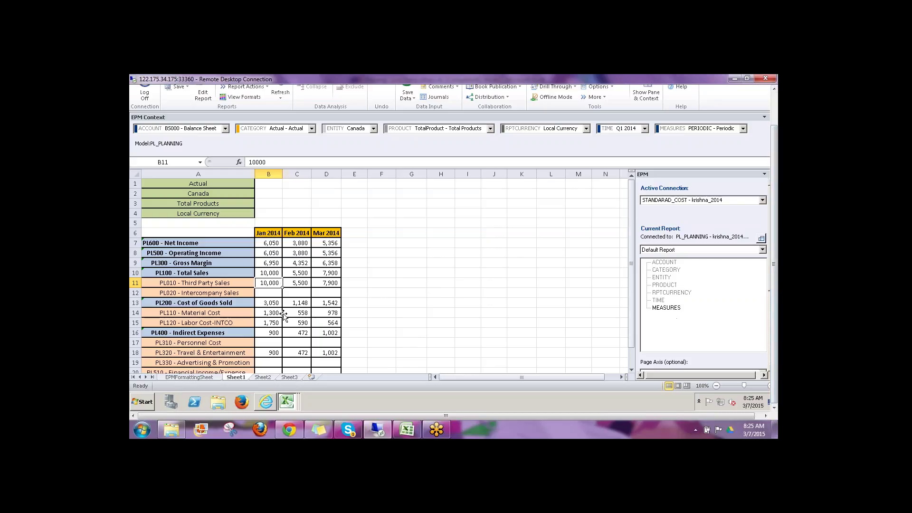
click(399, 300)
scroll(412, 258, down, 1)
scroll(412, 257, down, 1)
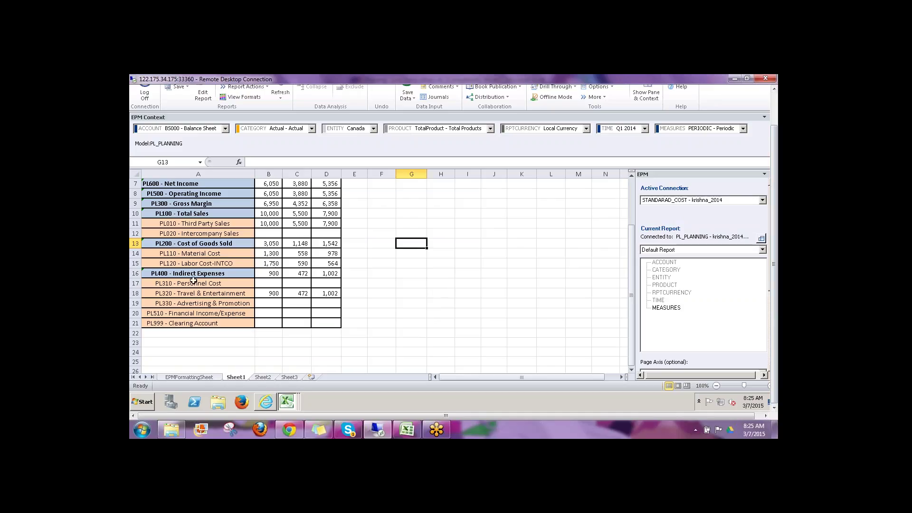
click(170, 283)
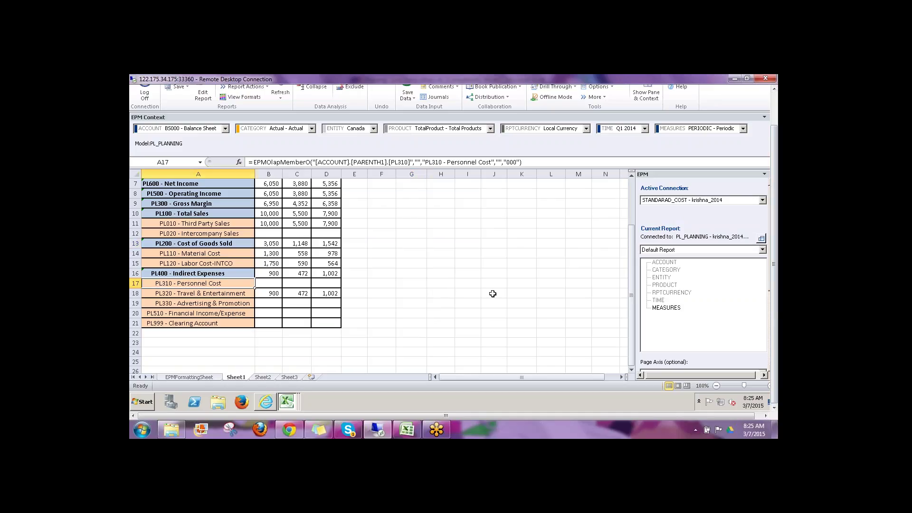
scroll(496, 294, up, 2)
scroll(428, 309, down, 1)
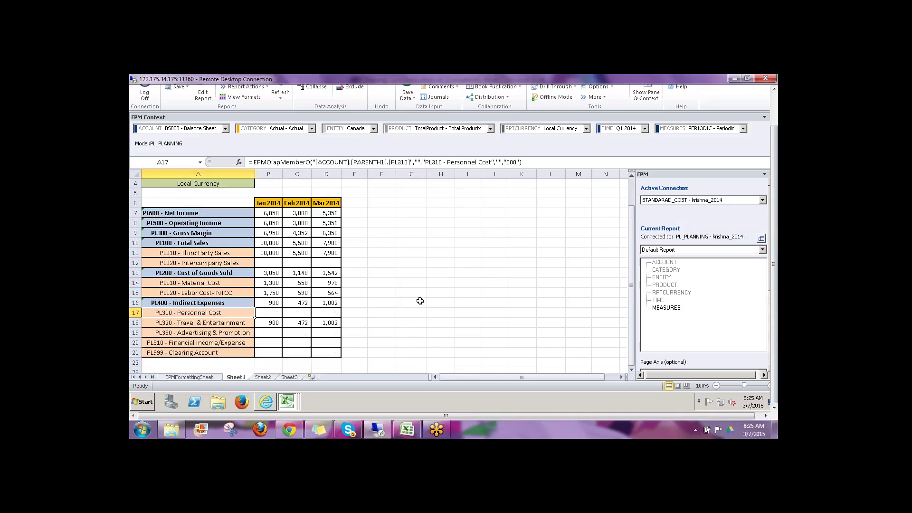
Step: Enter Personnel Cost of 111 for January and 222 for February 2014
click(279, 314)
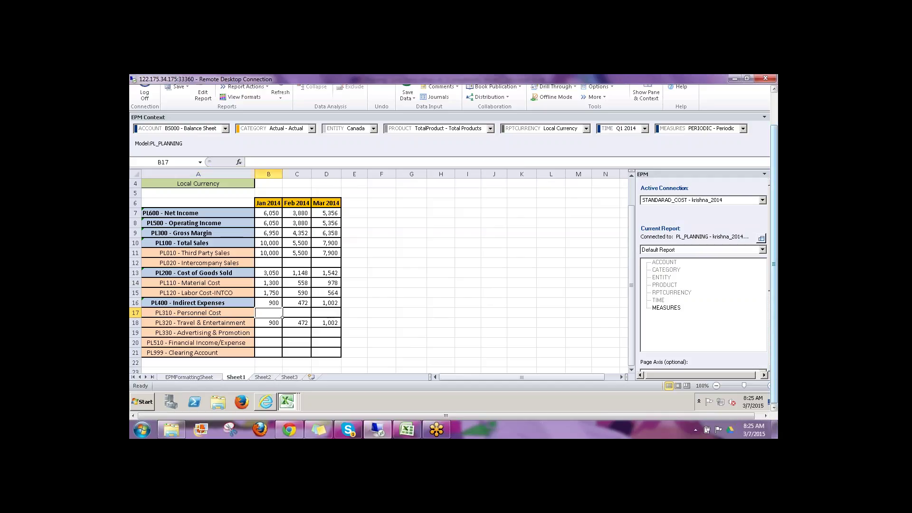
text(111)
key(Tab)
text(222)
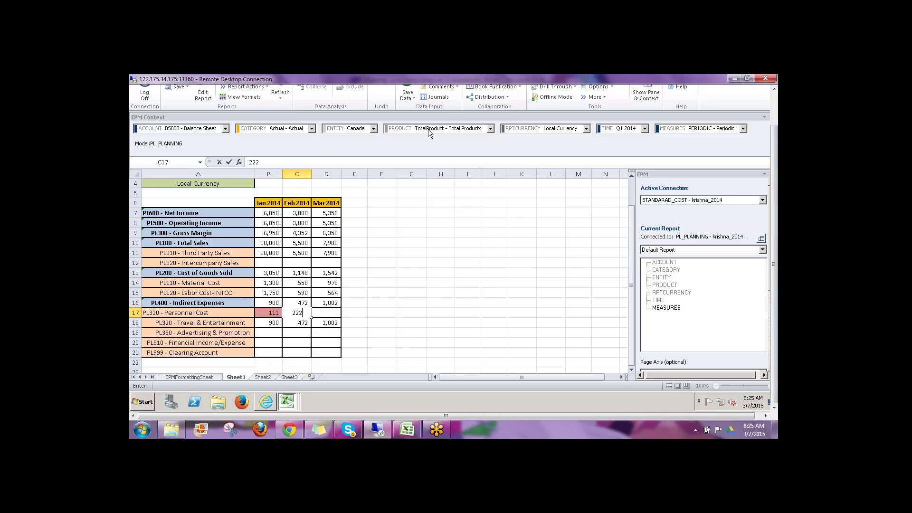
click(436, 251)
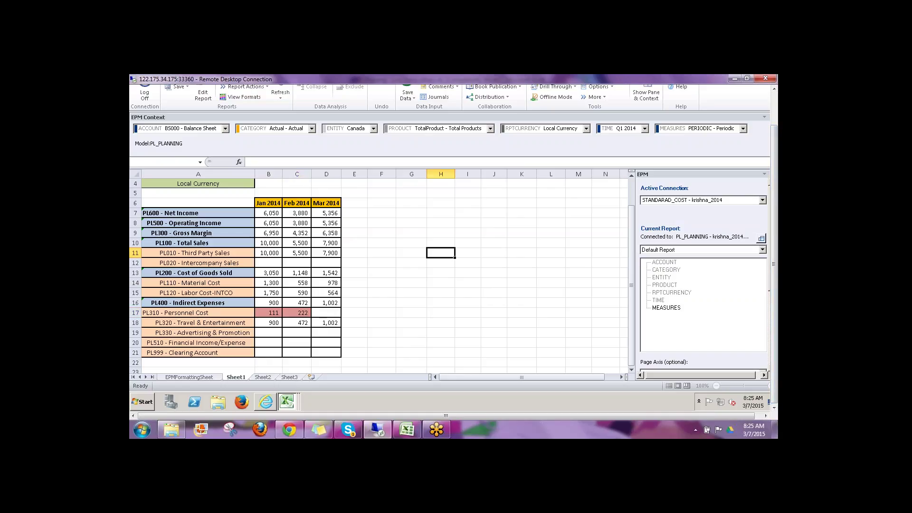
click(435, 127)
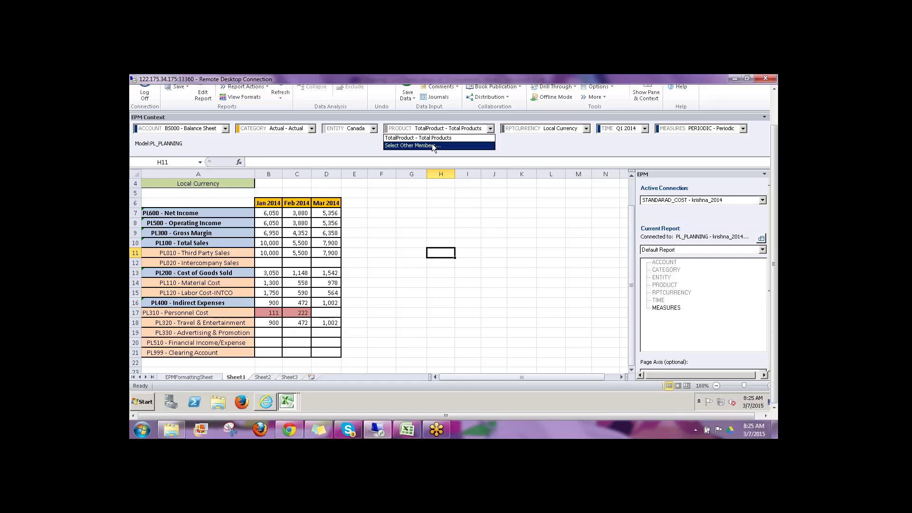
Step: Switch the report's product context to ProductC and refresh the data
click(432, 145)
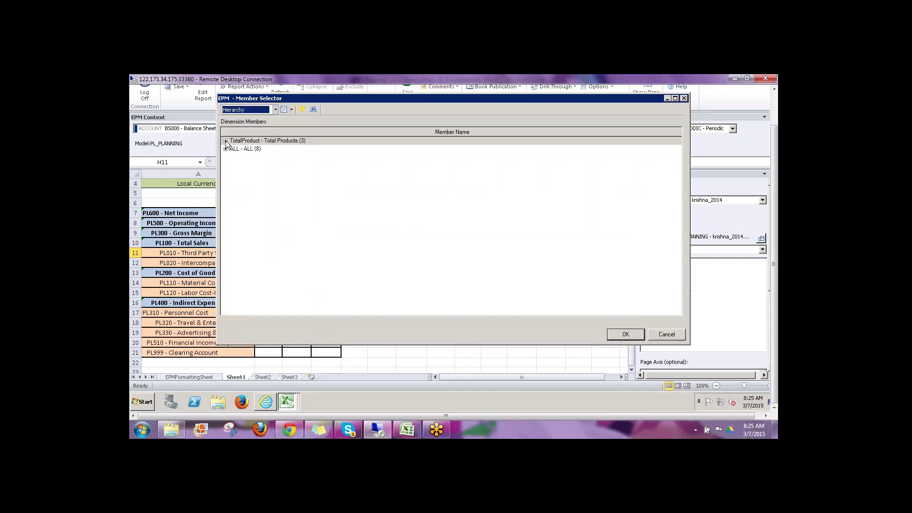
click(225, 141)
click(265, 157)
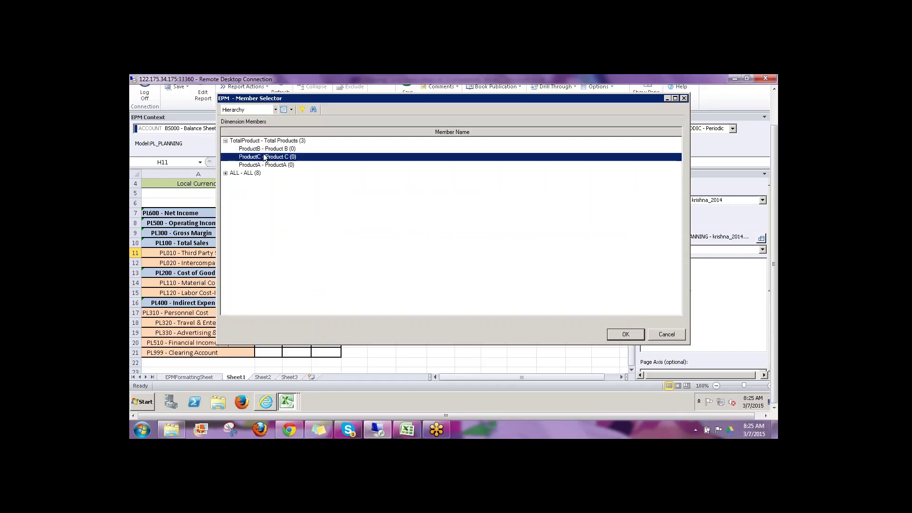
click(621, 334)
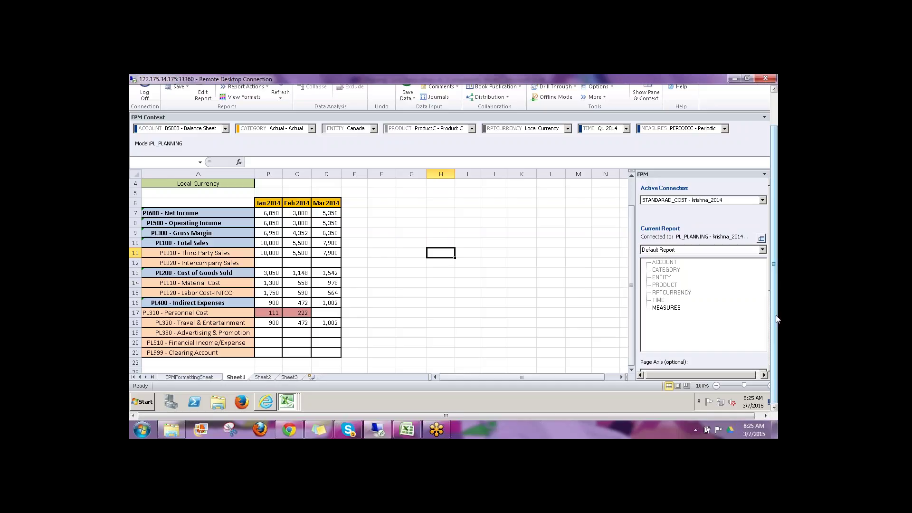
click(284, 117)
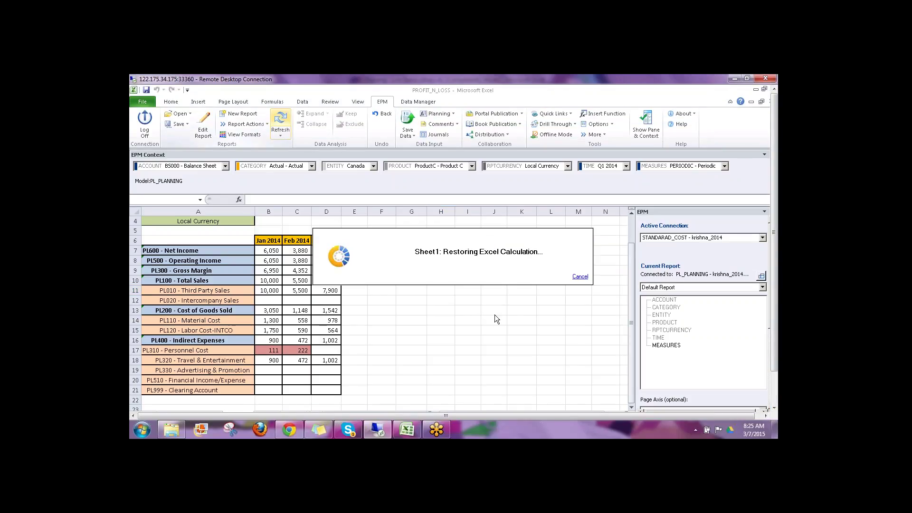
Step: Enter Personnel Cost 111, 222 and 333 in B17:D17 and choose Save Data
click(264, 353)
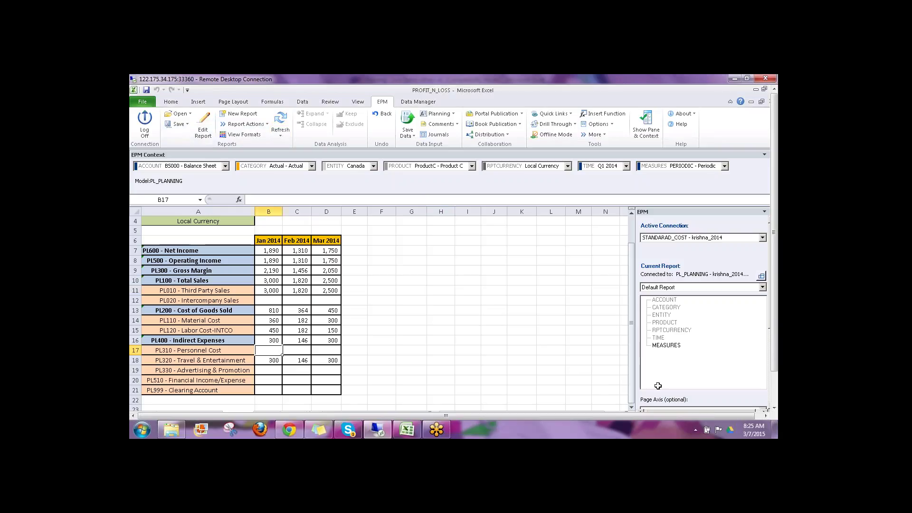
text(111)
key(Tab)
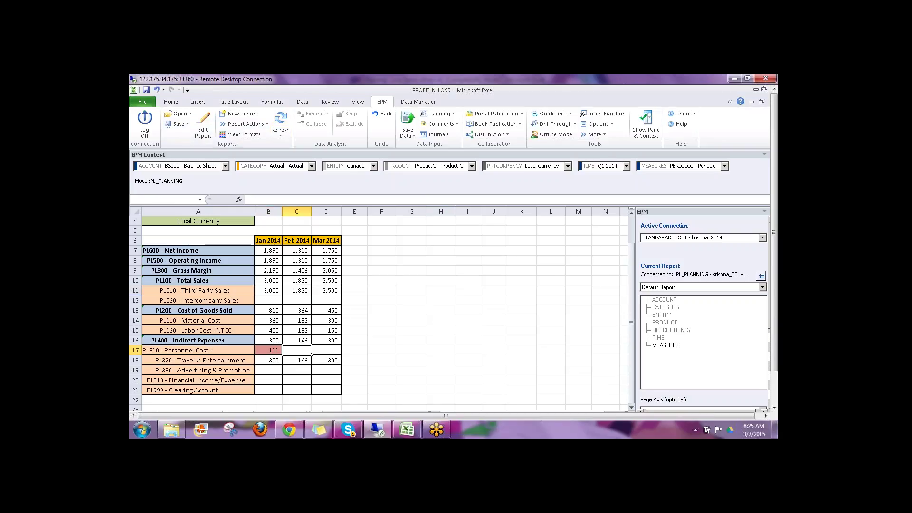
text(222)
key(Tab)
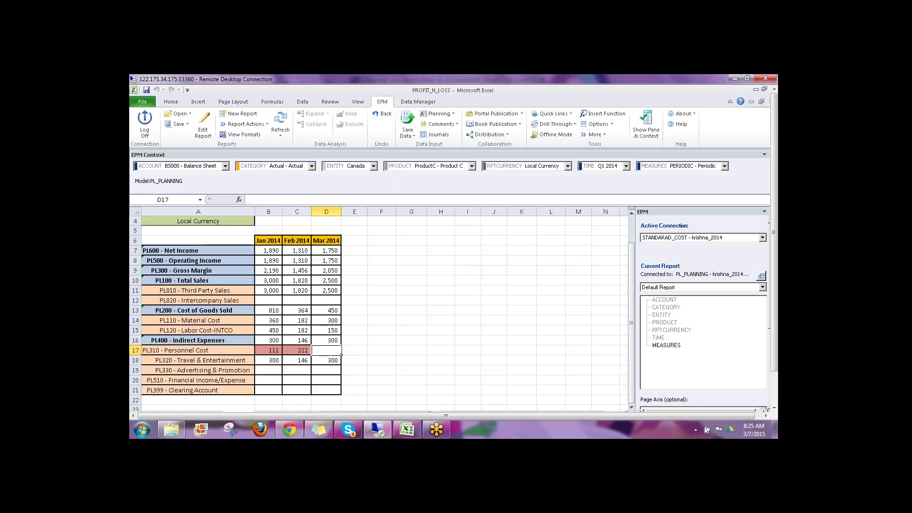
text(333)
key(Return)
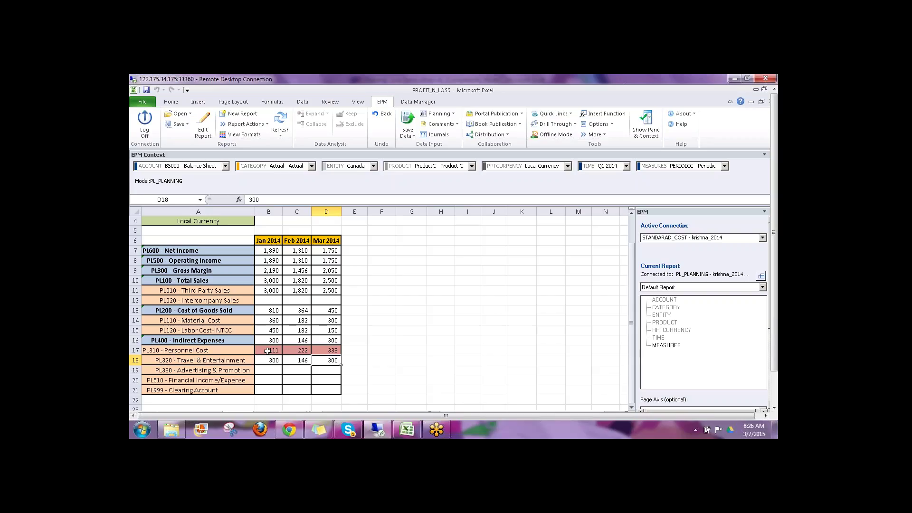
click(466, 287)
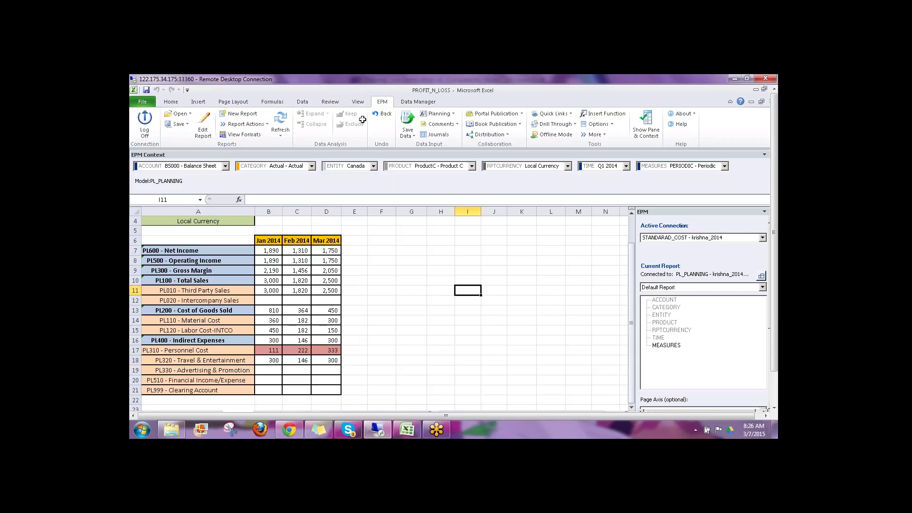
click(410, 120)
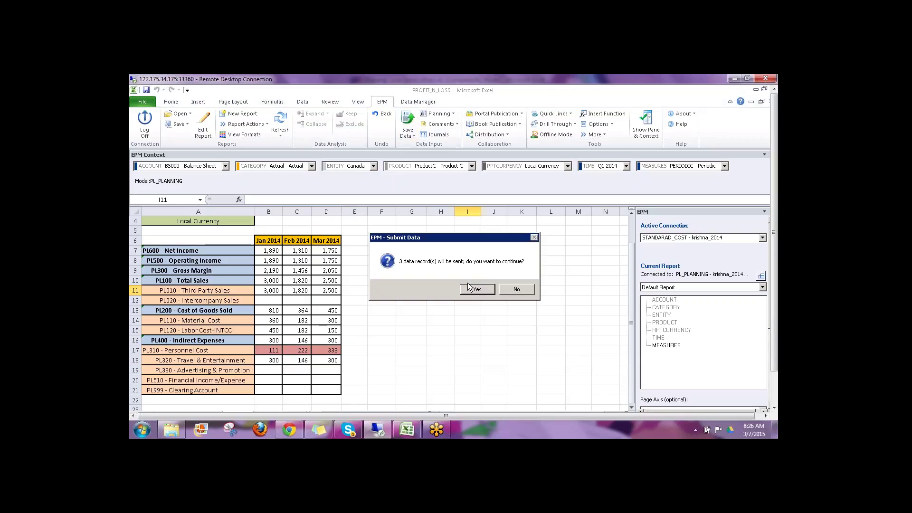
Step: Confirm saving the 3 data records, then switch to the 'Training - Live Demo others.xls' workbook
click(469, 288)
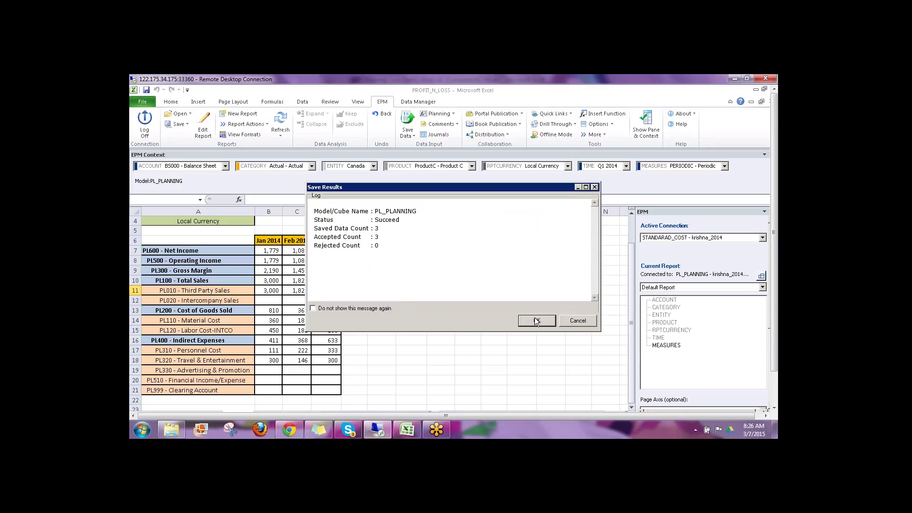
click(537, 321)
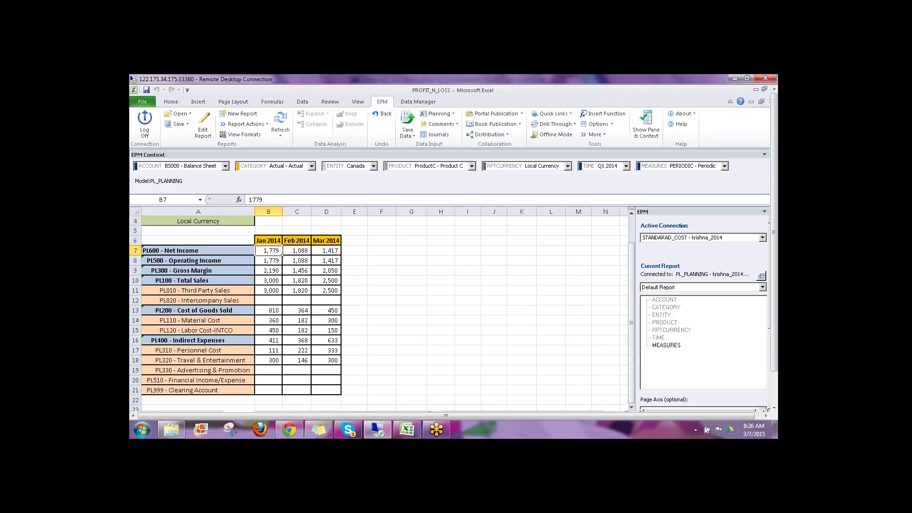
click(406, 432)
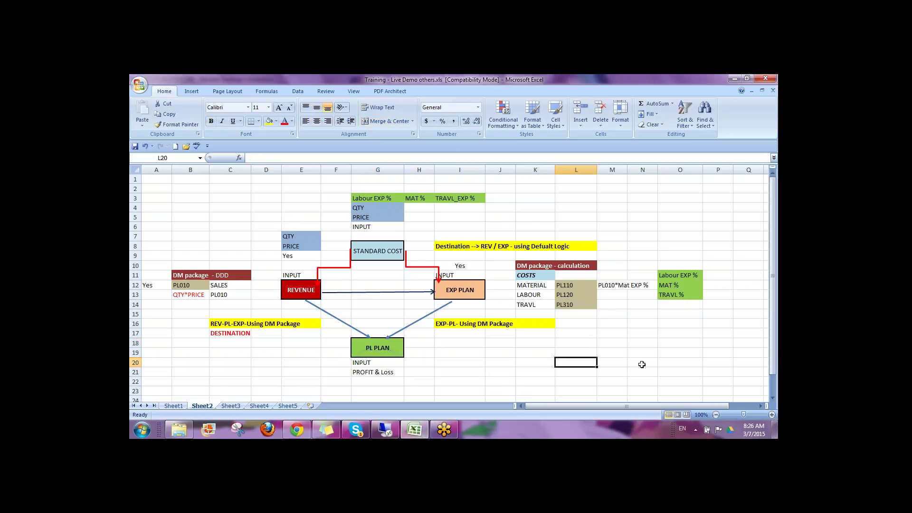